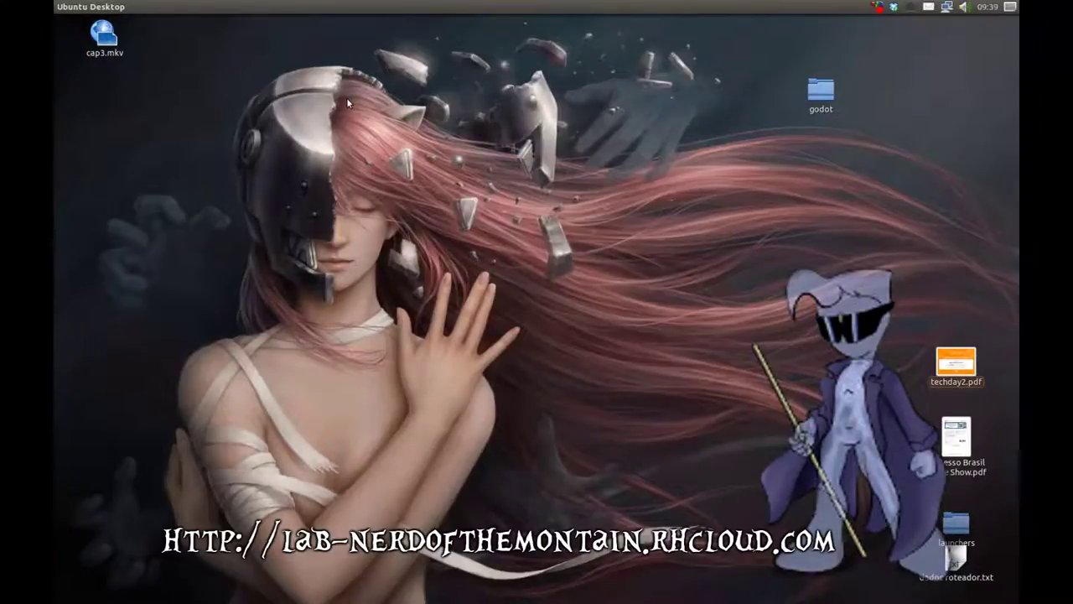
- Switch from the desktop to the Chrome window showing the OpenGameArt Terrain textures pack page
key(alt+Tab)
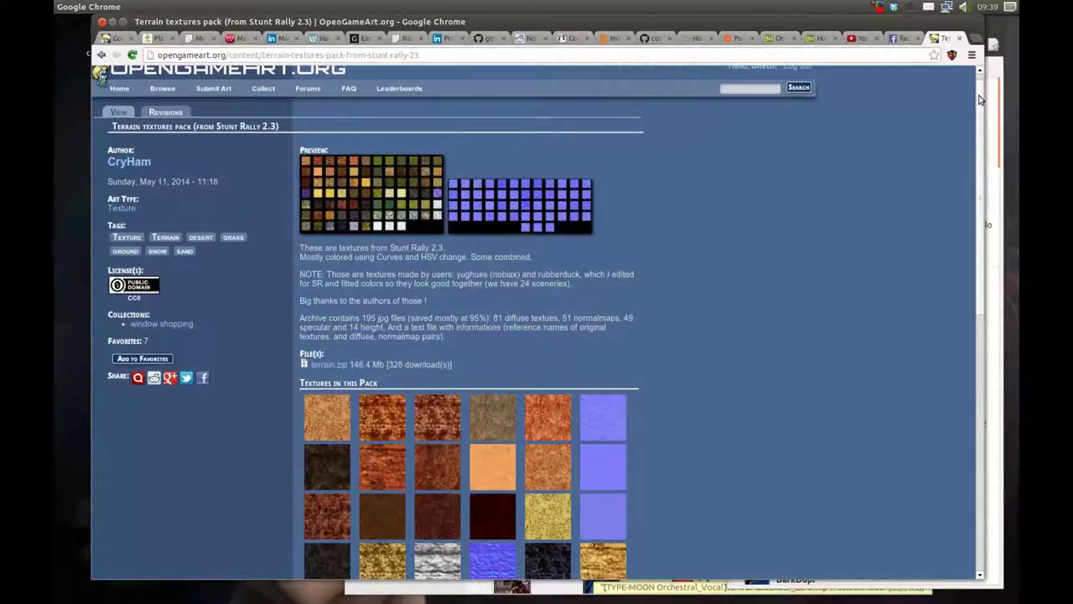
- Scroll through the Terrain textures pack page to review its CC0 texture gallery of 195 jpg files
scroll(980, 99, up, 1)
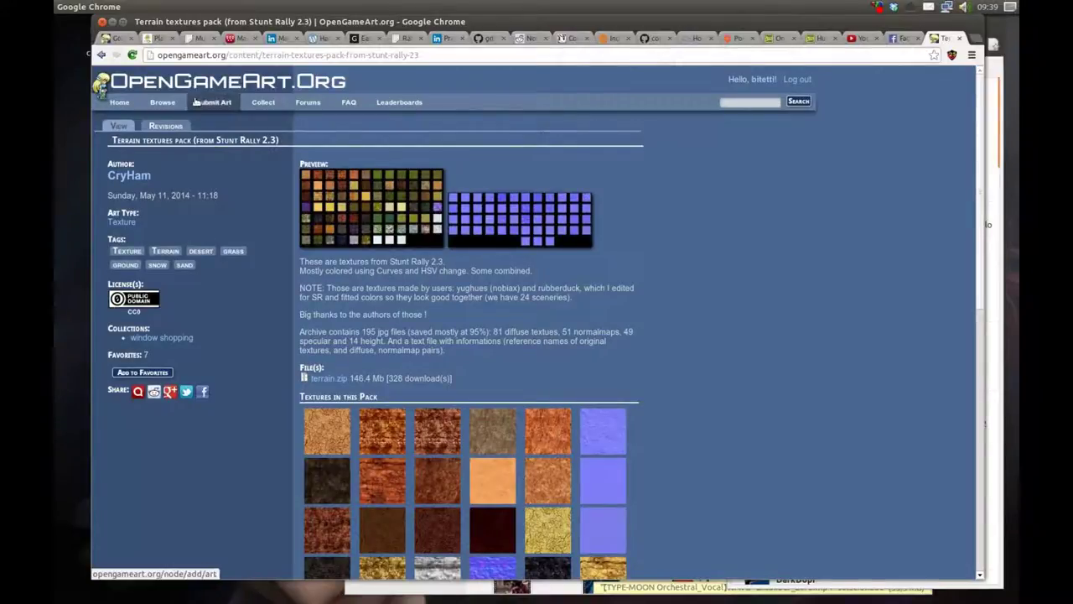
mouse_move(270, 114)
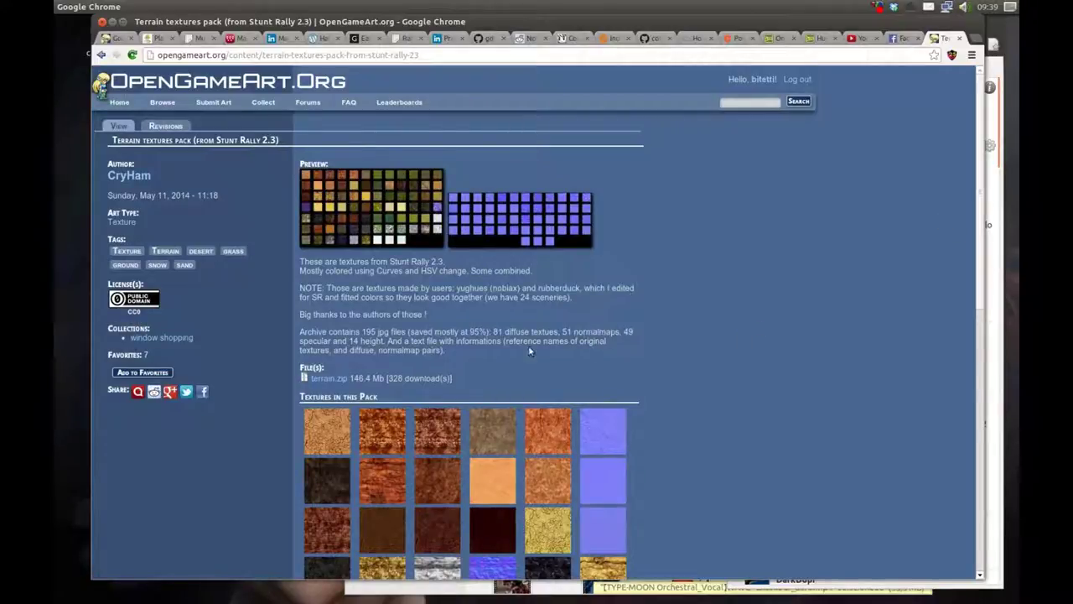
drag(982, 211, 988, 291)
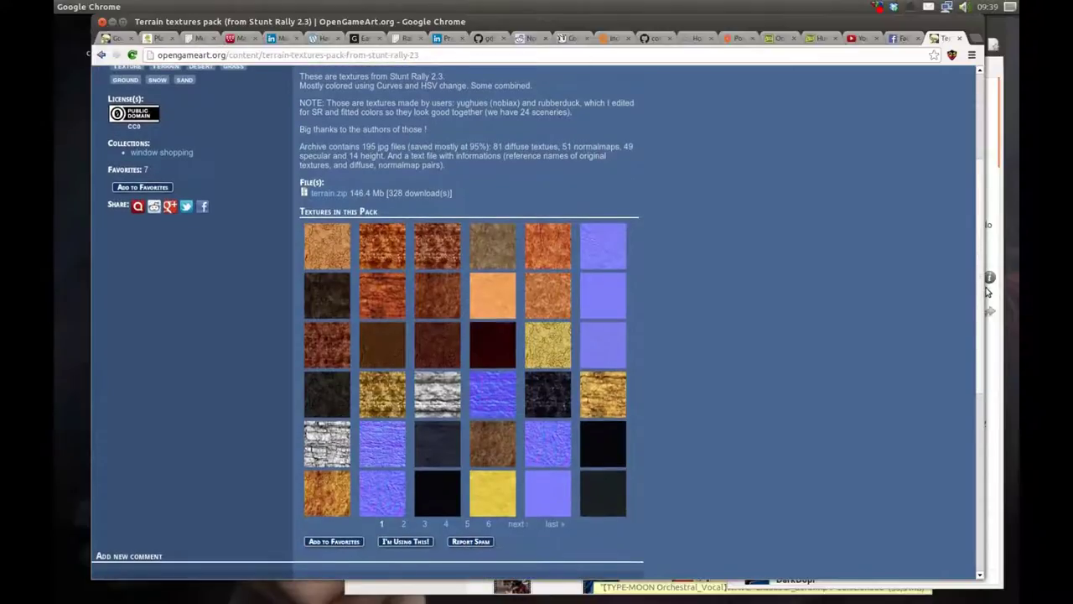
mouse_move(988, 291)
mouse_down()
mouse_move(975, 283)
mouse_move(964, 152)
mouse_up()
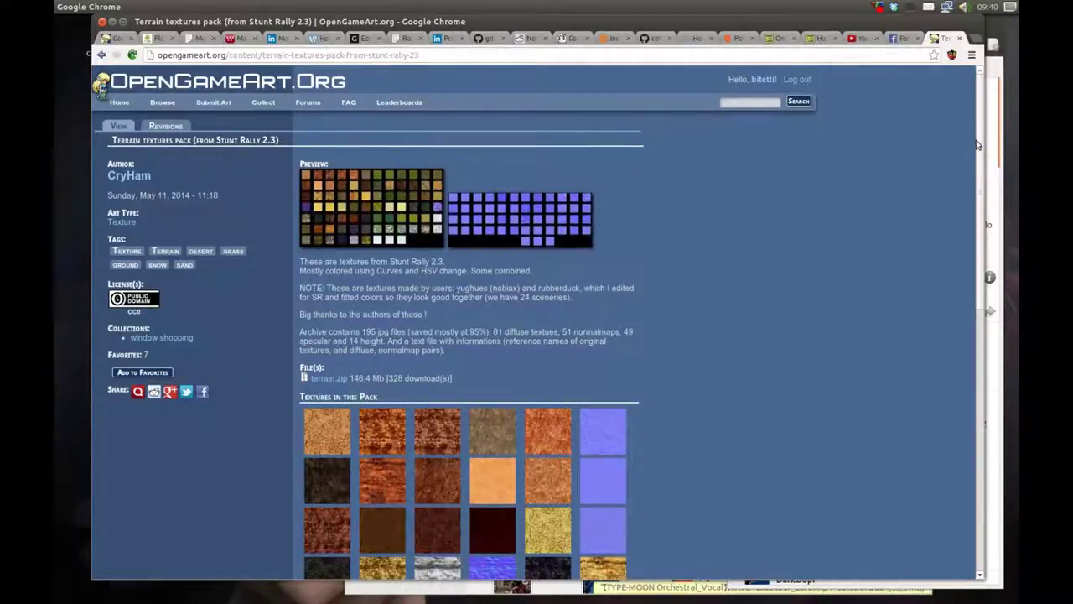
scroll(955, 280, down, 5)
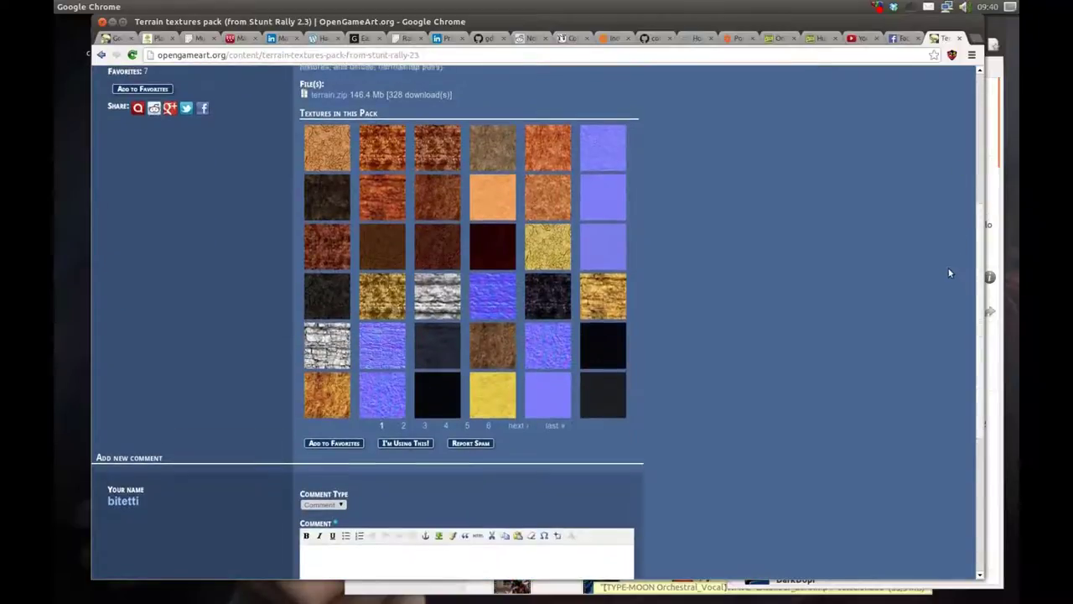
scroll(923, 199, up, 4)
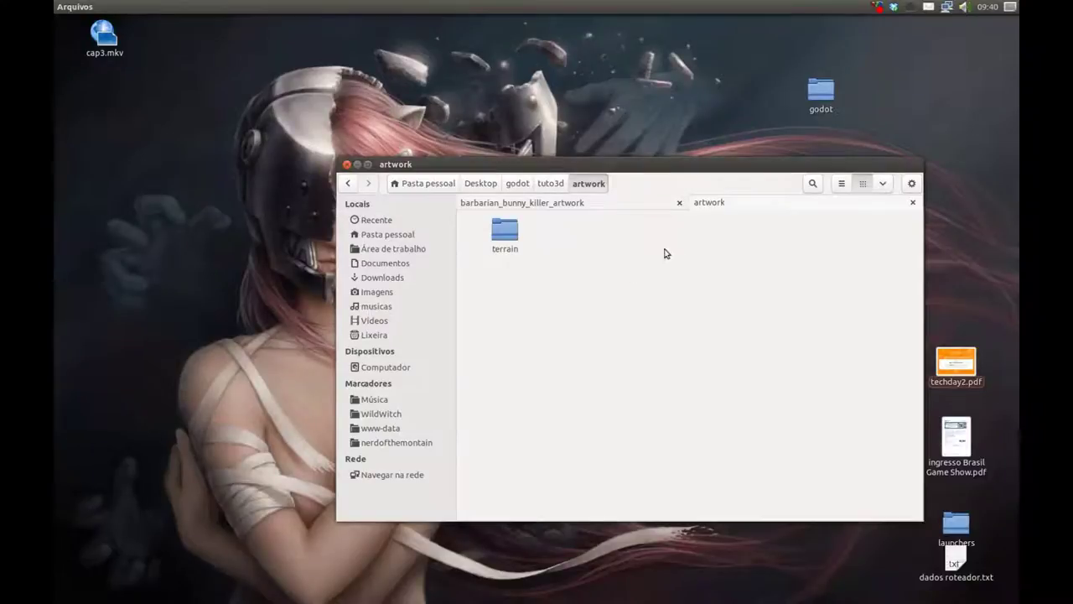
- Check the terrain textures folder inside tuto3d/artwork, return to artwork, and bring up the application search
click(560, 182)
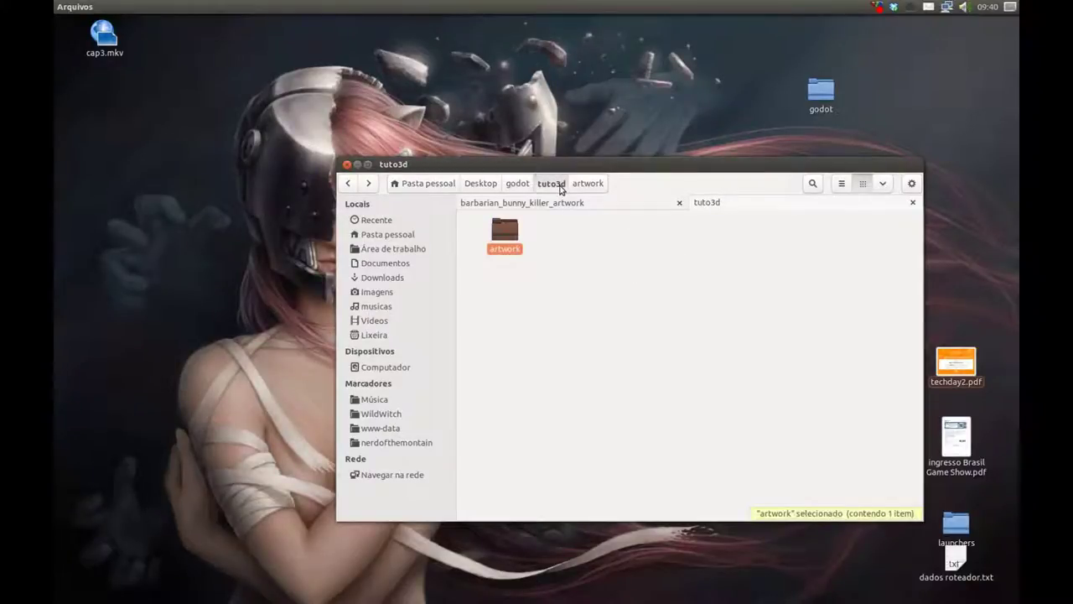
click(548, 307)
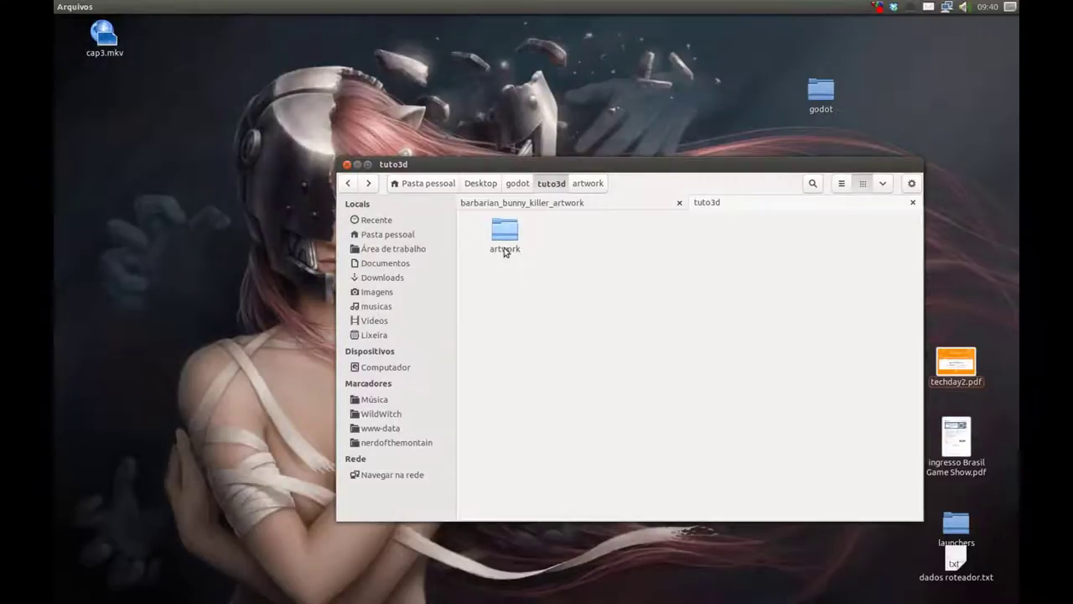
double_click(506, 247)
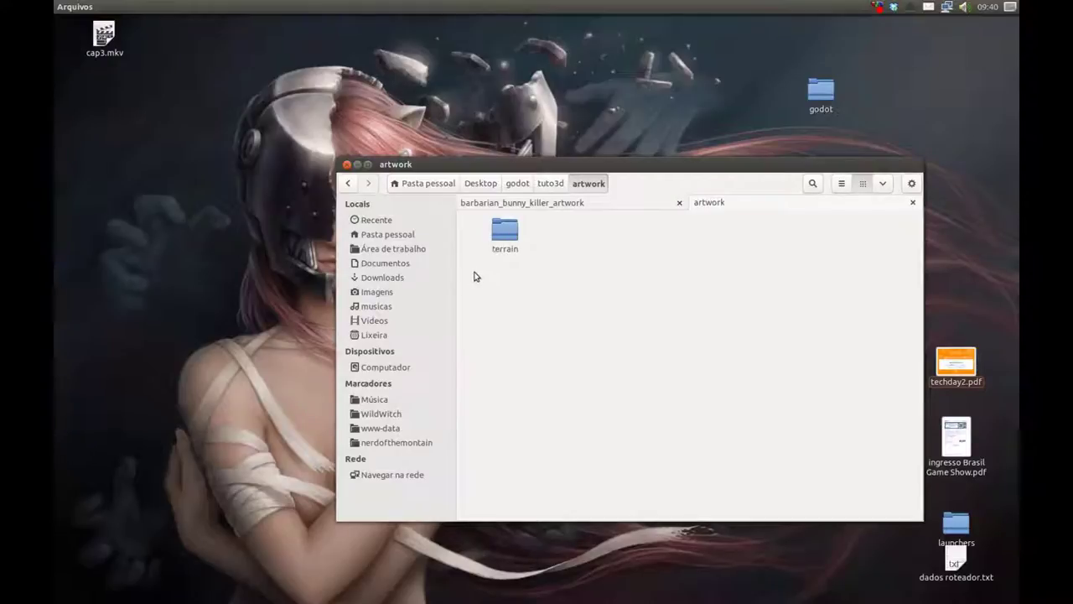
click(509, 251)
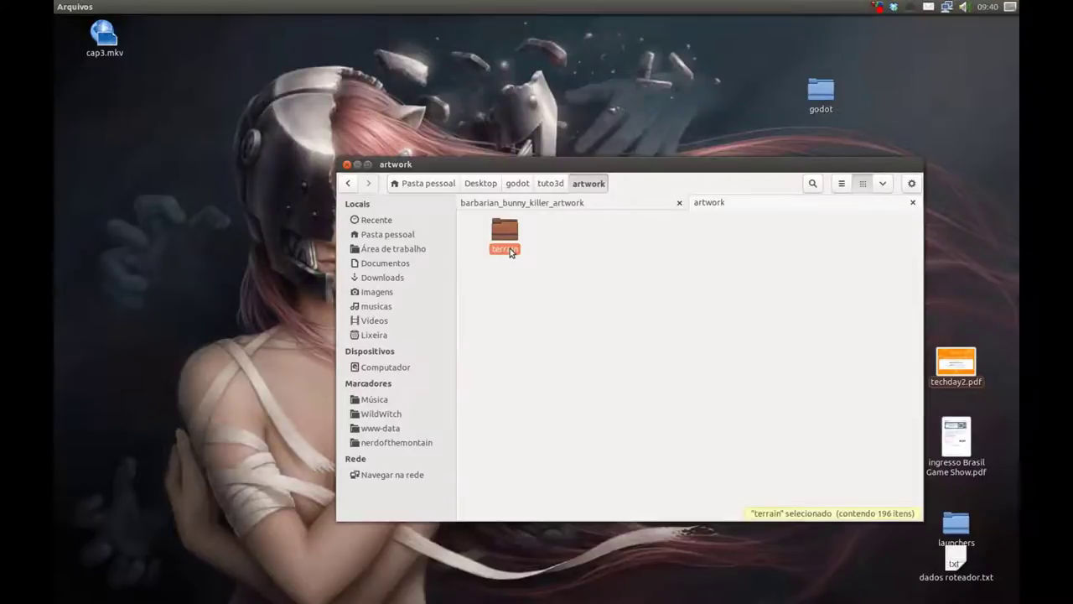
double_click(509, 251)
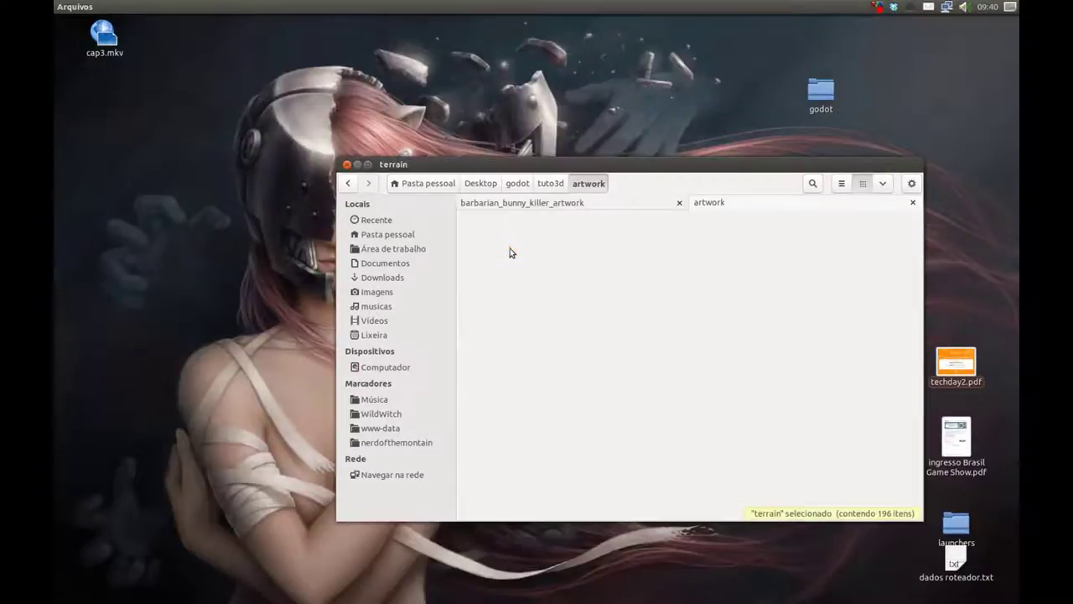
click(586, 188)
click(625, 302)
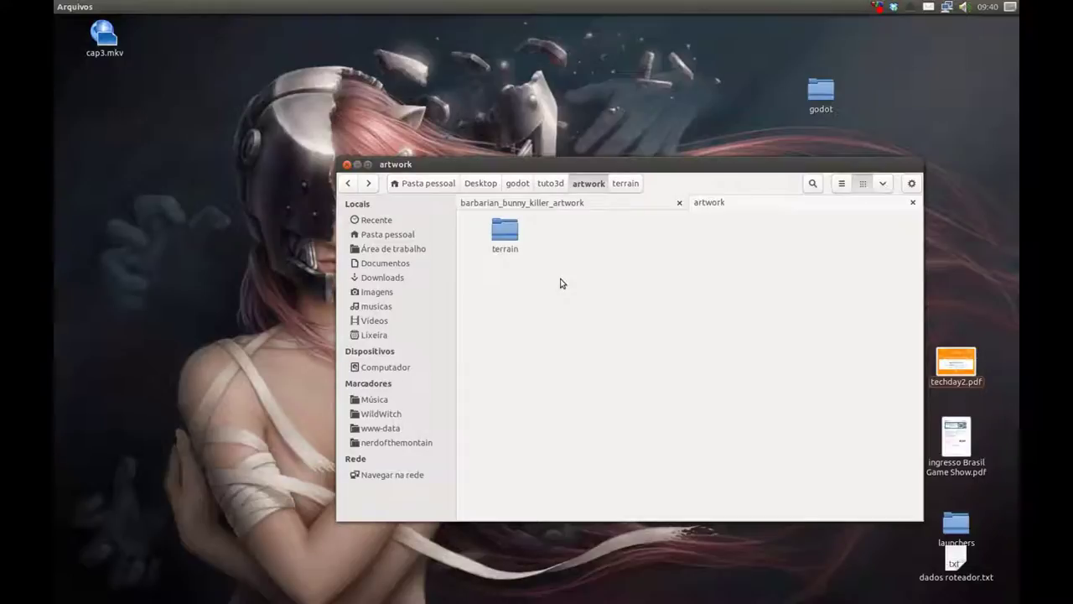
key(super)
- Launch Blender 2.69 from a 'blen' search, dismiss the splash, and merge the timeline into the 3D view
text(blen)
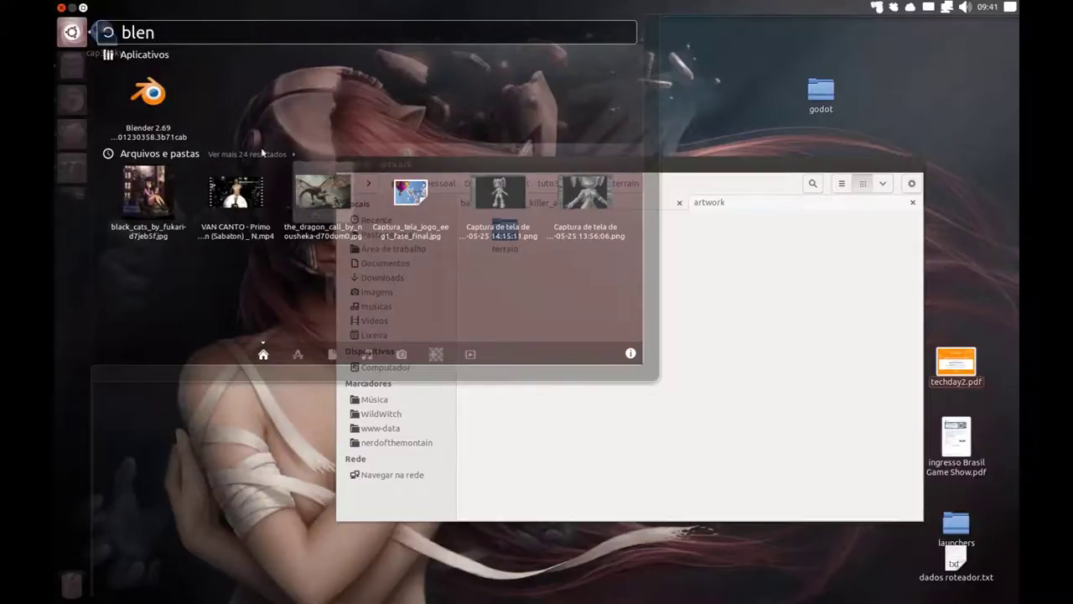
click(157, 98)
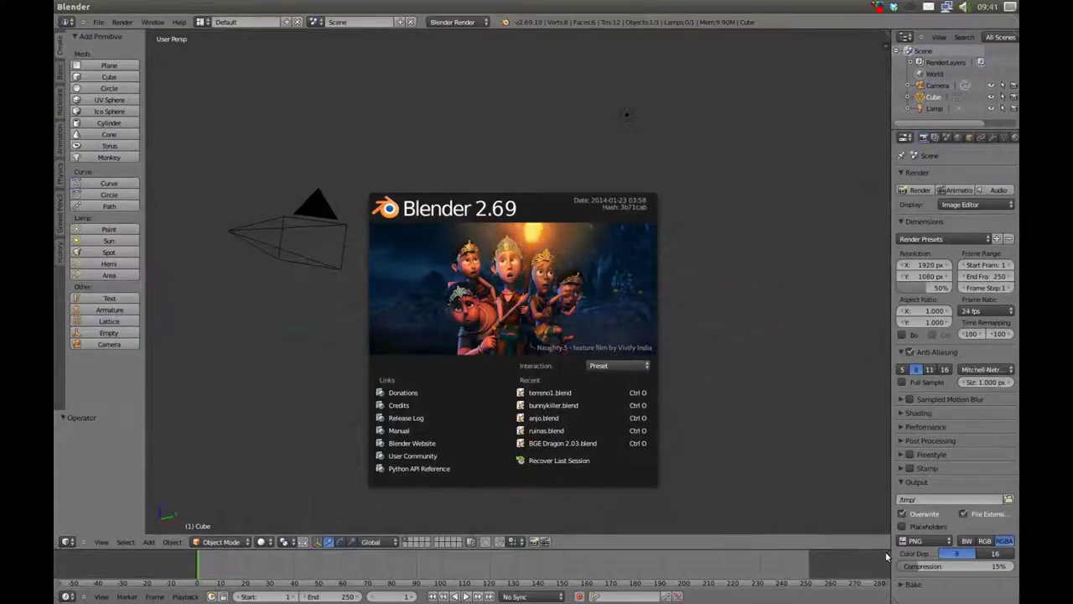
click(883, 553)
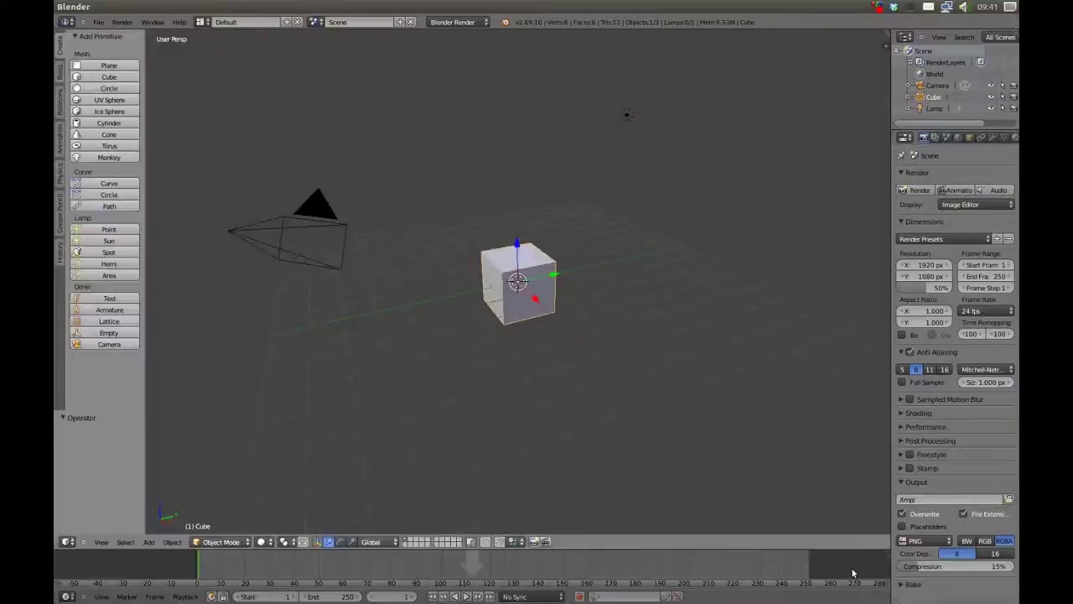
drag(884, 557, 850, 572)
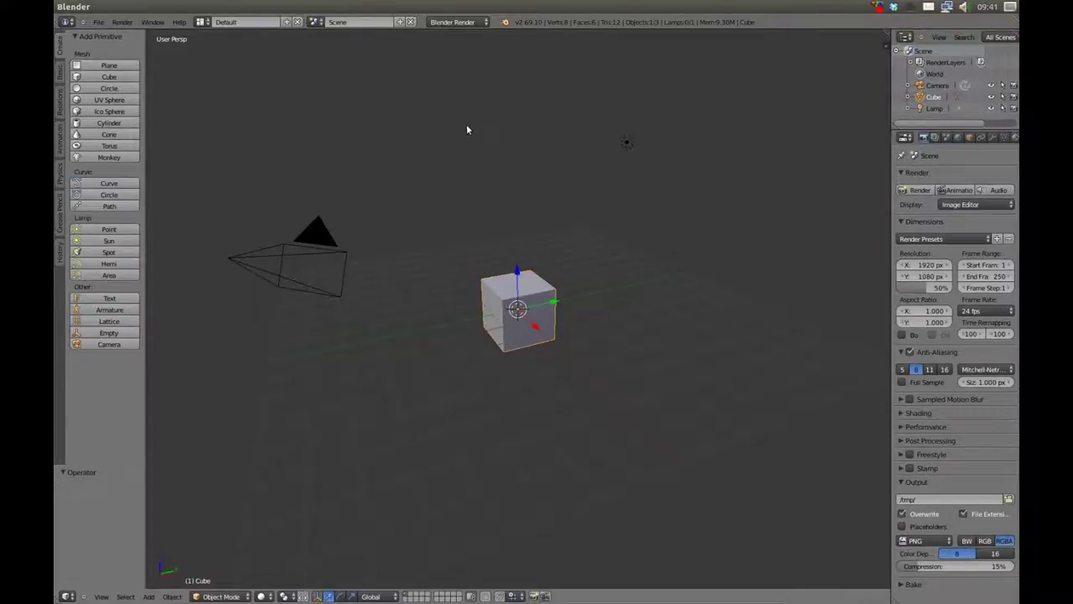
- Save the scene as terrain01 in the Desktop/godot/tuto3d/artwork folder
key(ctrl+s)
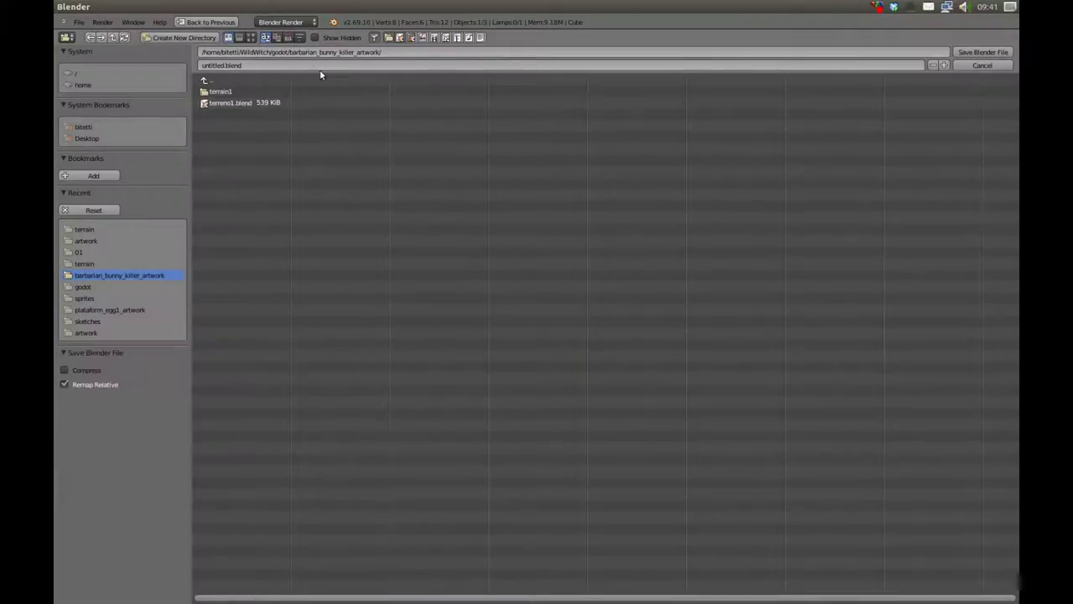
click(87, 138)
click(223, 92)
click(220, 126)
click(208, 90)
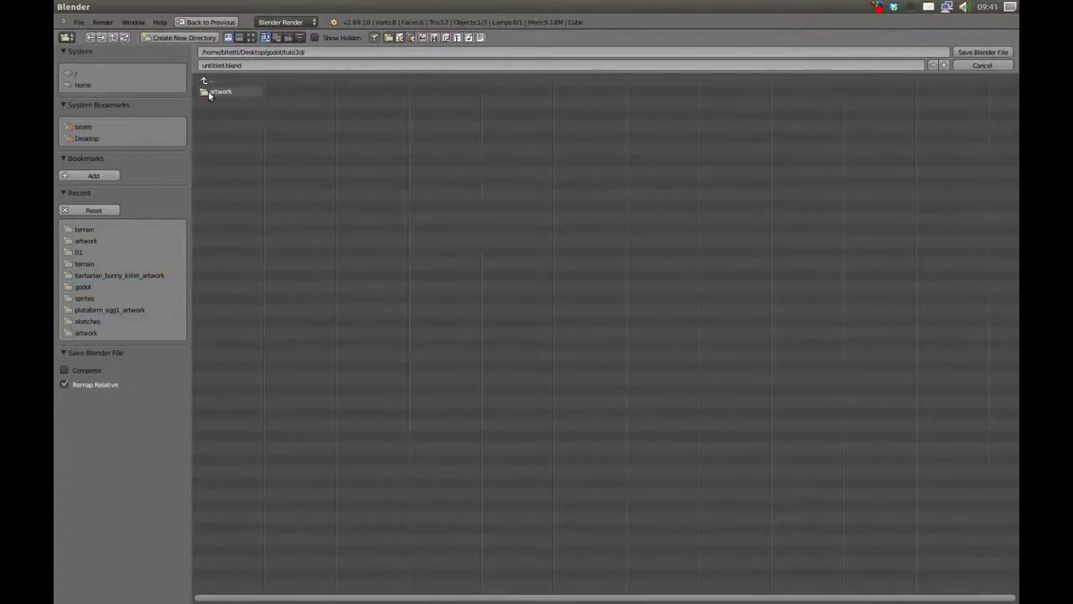
click(256, 64)
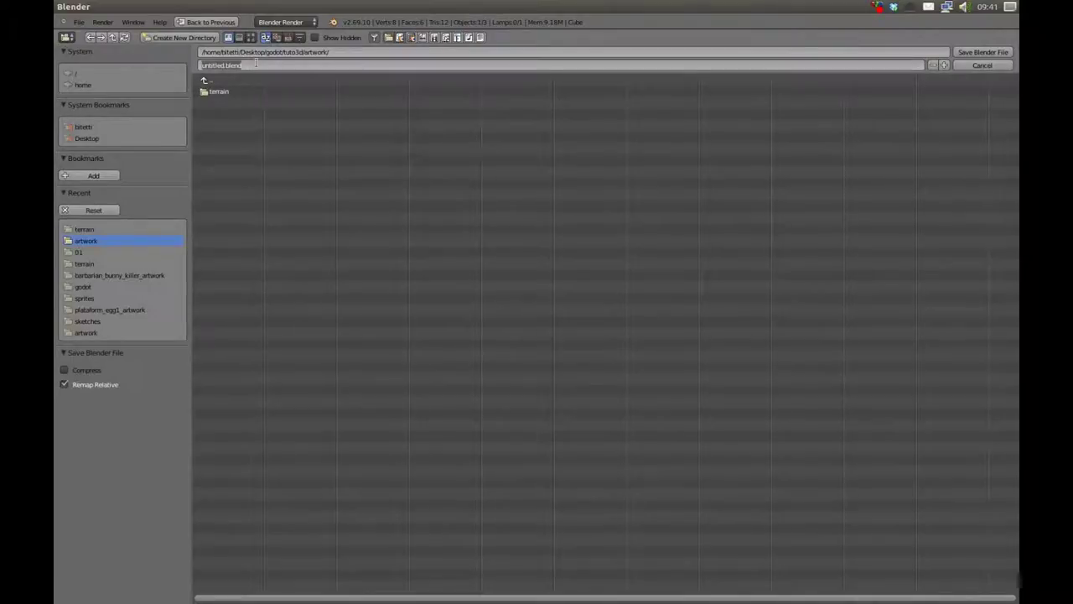
text(ter)
text(rain01)
key(Return)
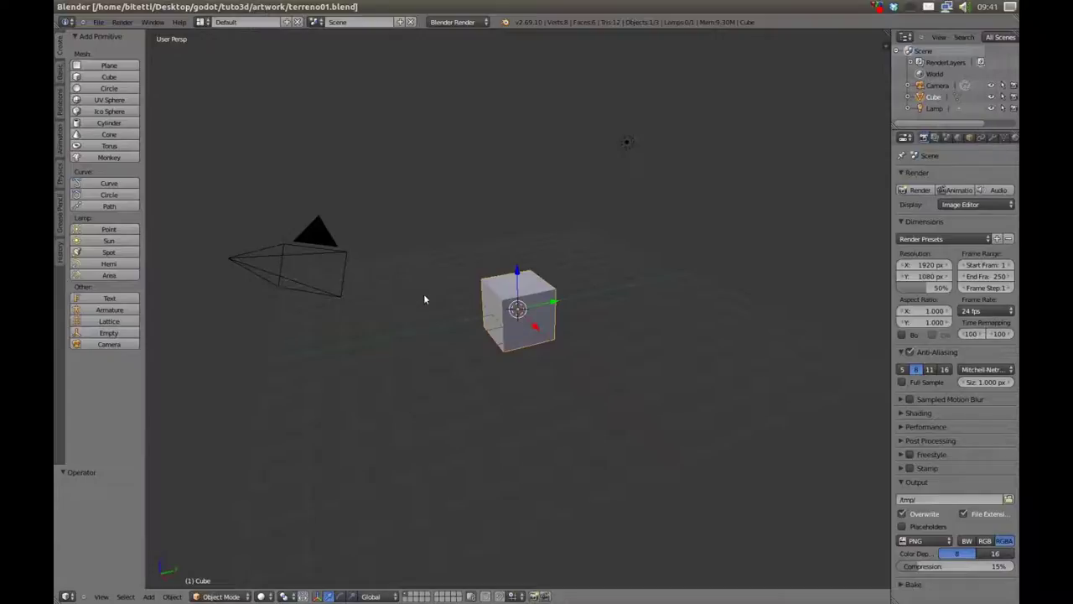
mouse_move(419, 316)
middle_down()
mouse_move(455, 310)
mouse_move(463, 196)
mouse_move(665, 221)
mouse_move(572, 243)
mouse_move(568, 279)
middle_up()
scroll(583, 171, down, 3)
right_click(673, 89)
right_click(637, 67)
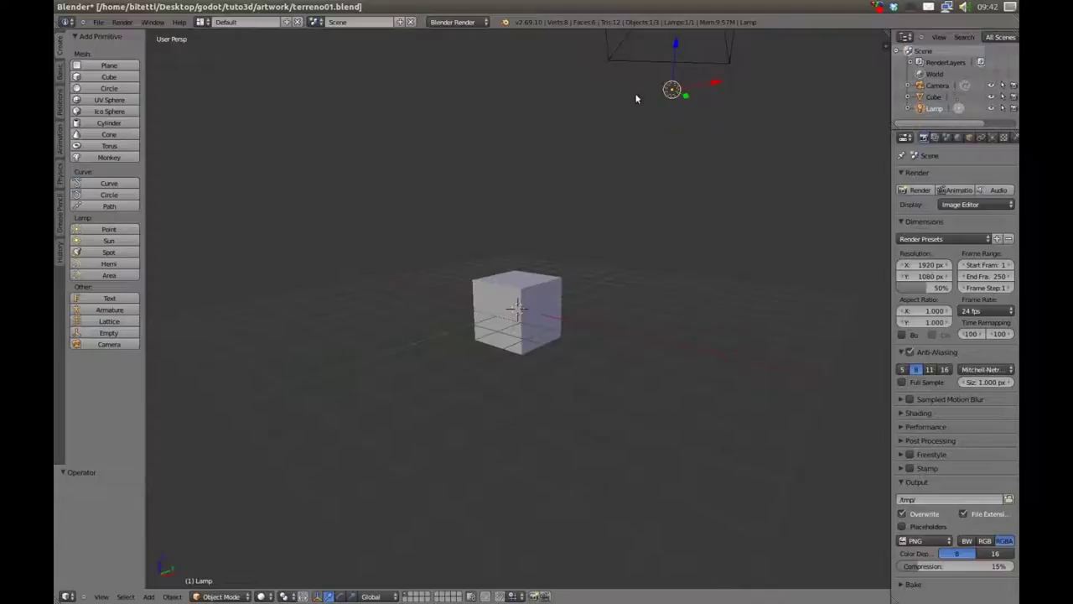
scroll(587, 227, down, 4)
ctrl+middle_drag(556, 269, 568, 210)
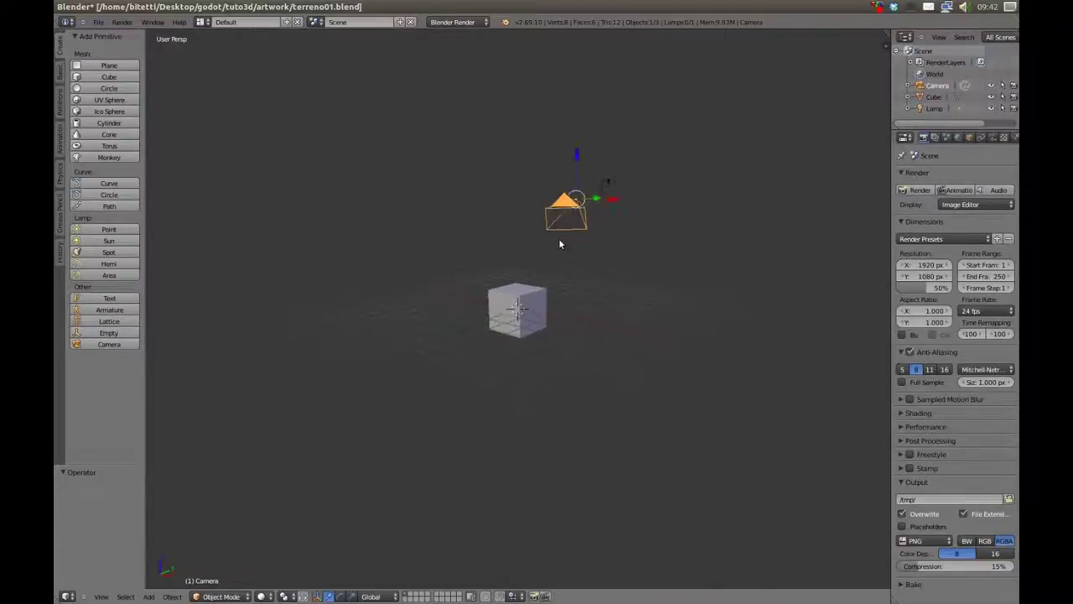
right_click(542, 277)
ctrl+middle_drag(542, 277, 551, 217)
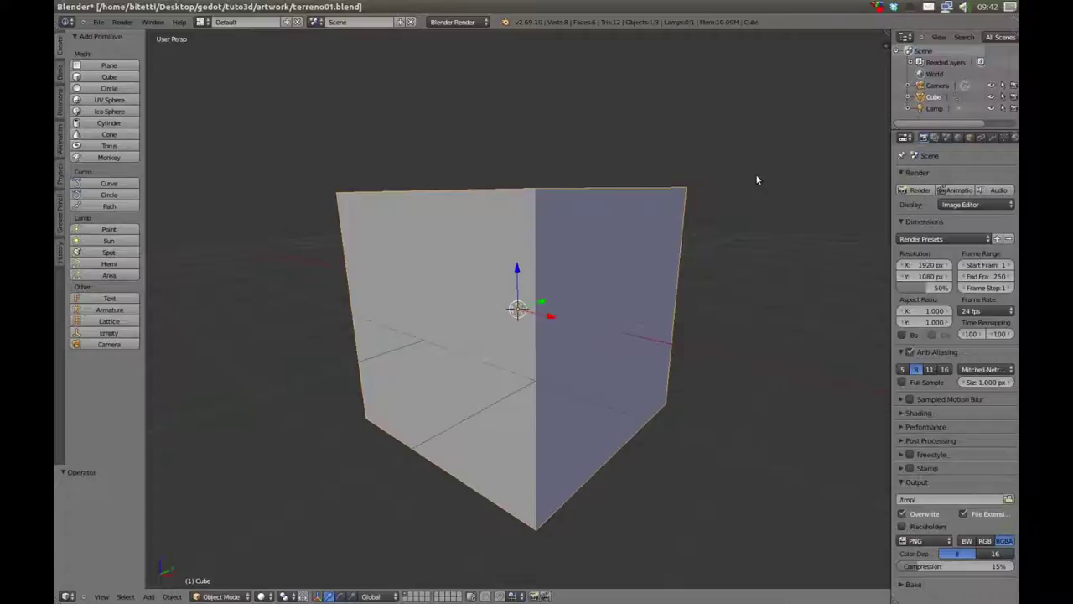
middle_drag(433, 335, 425, 350)
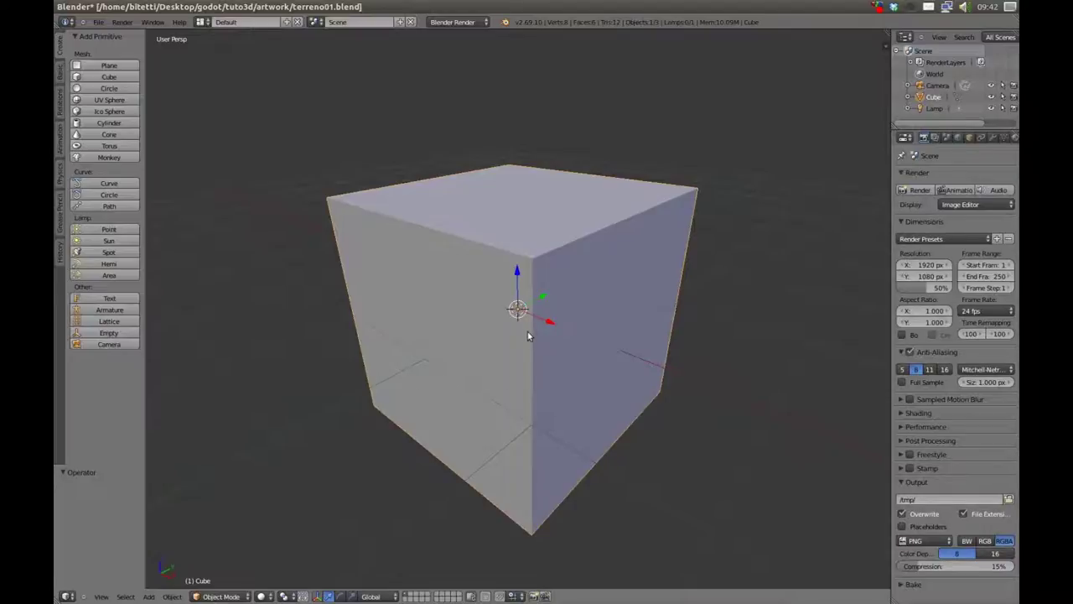
middle_drag(516, 345, 516, 337)
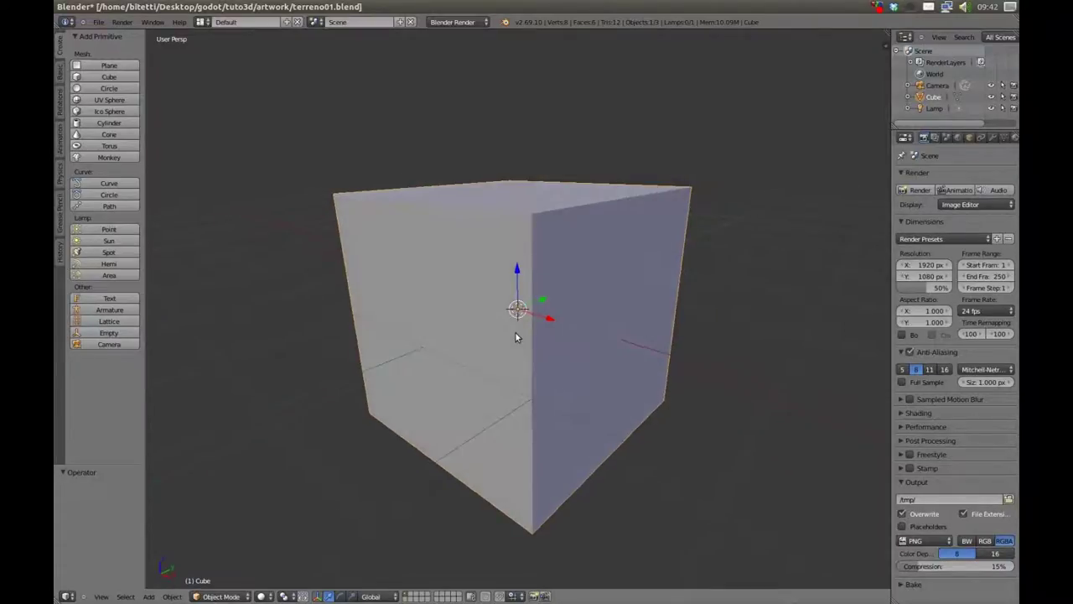
scroll(479, 319, down, 2)
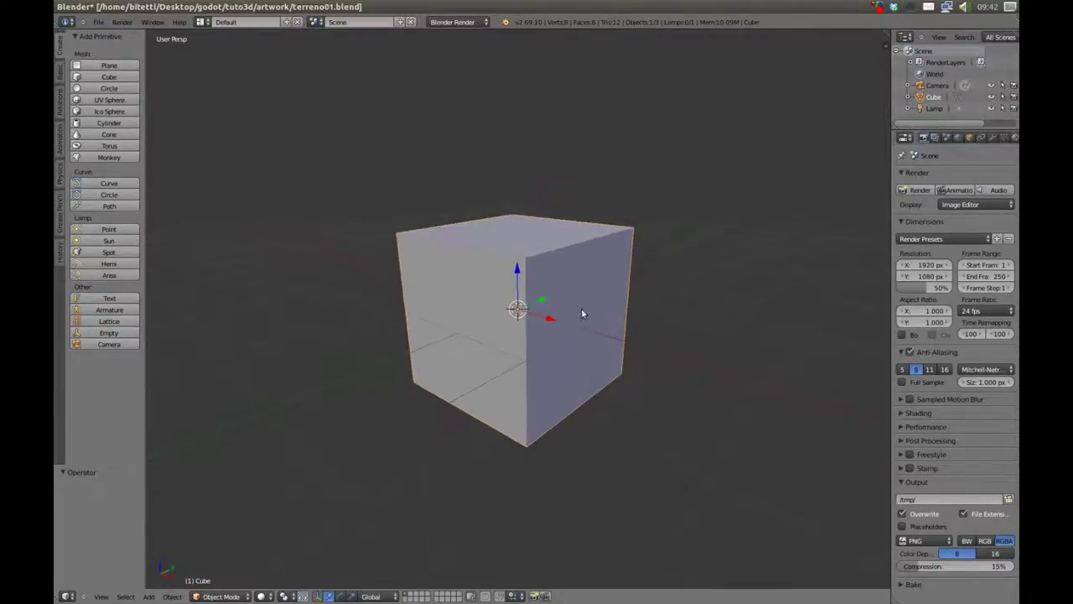
mouse_move(501, 289)
middle_down()
mouse_move(580, 253)
mouse_move(588, 262)
middle_up()
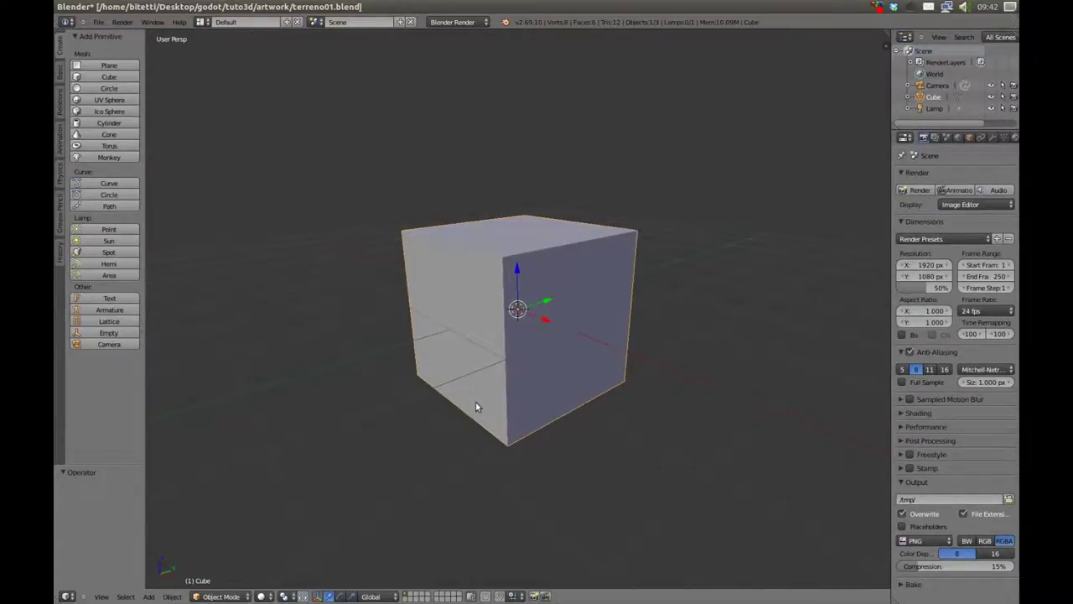
mouse_move(442, 390)
middle_down()
mouse_move(489, 383)
mouse_move(503, 368)
mouse_move(497, 385)
mouse_move(493, 368)
middle_up()
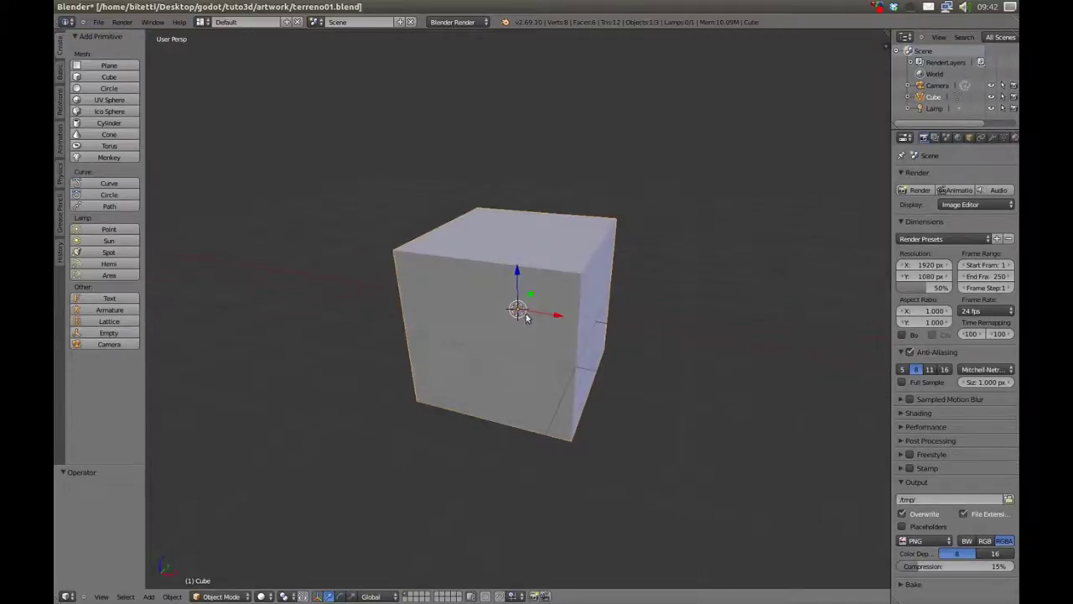
mouse_move(502, 331)
middle_down()
mouse_move(491, 318)
mouse_move(510, 358)
mouse_move(536, 334)
middle_up()
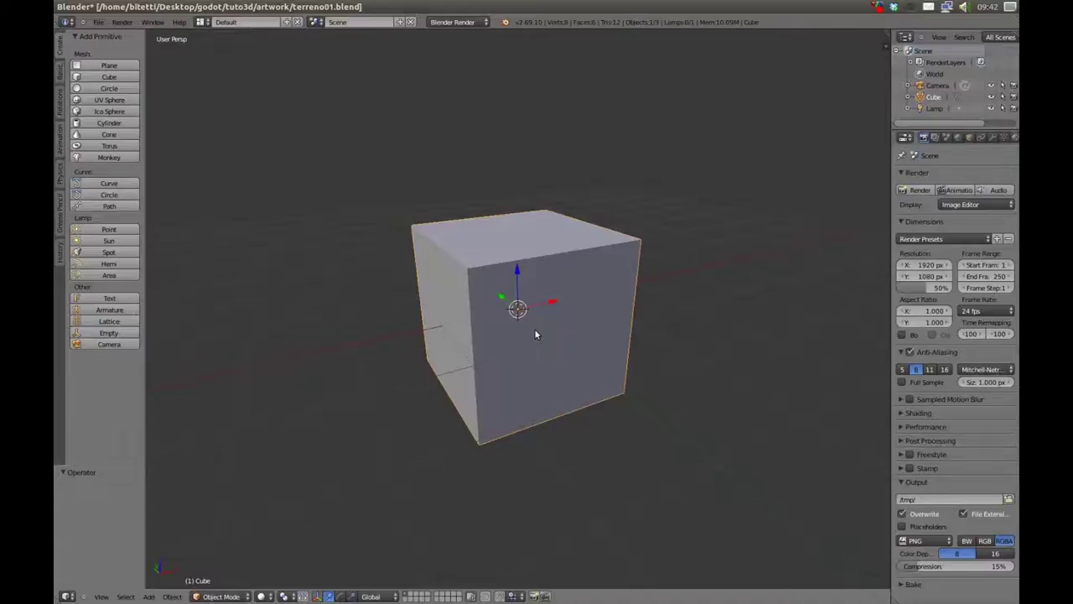
mouse_move(537, 335)
middle_down()
mouse_move(439, 335)
mouse_move(450, 348)
middle_up()
mouse_move(378, 360)
middle_down()
mouse_move(431, 371)
mouse_move(364, 292)
mouse_move(386, 313)
mouse_move(353, 305)
middle_up()
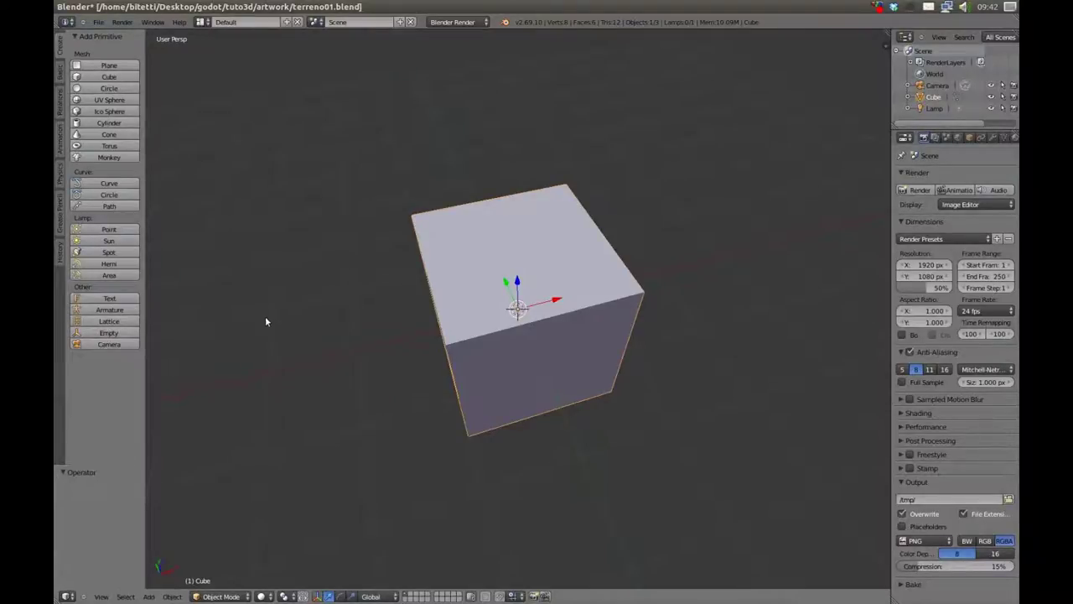
mouse_move(448, 395)
middle_down()
mouse_move(431, 383)
mouse_move(466, 379)
middle_up()
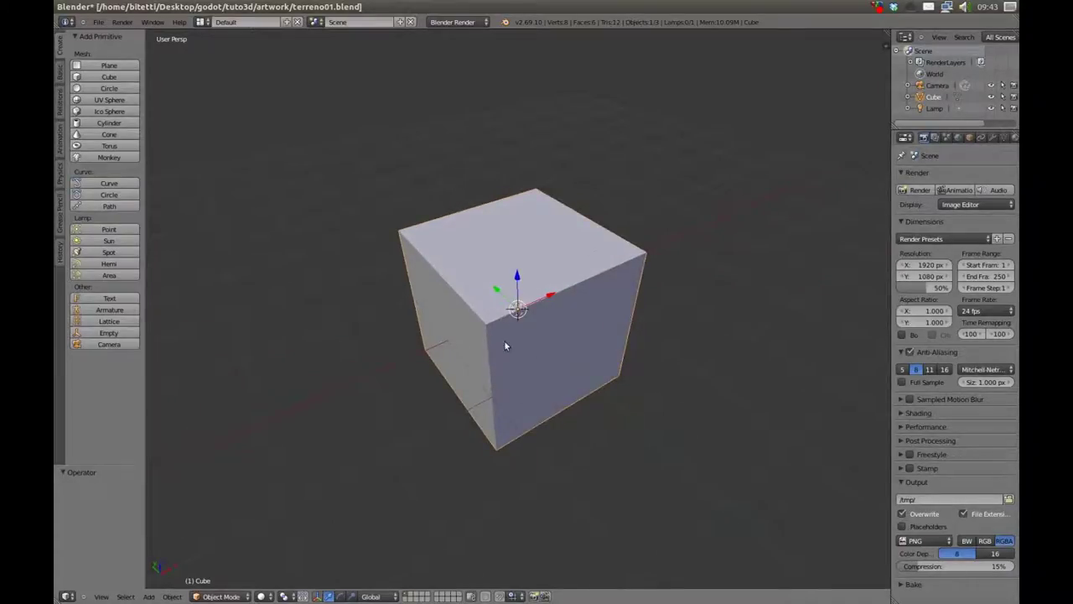
mouse_move(493, 397)
middle_down()
mouse_move(472, 363)
mouse_move(520, 390)
mouse_move(566, 370)
middle_up()
mouse_move(467, 263)
middle_down()
mouse_move(467, 293)
mouse_move(514, 311)
middle_up()
middle_drag(578, 319, 518, 344)
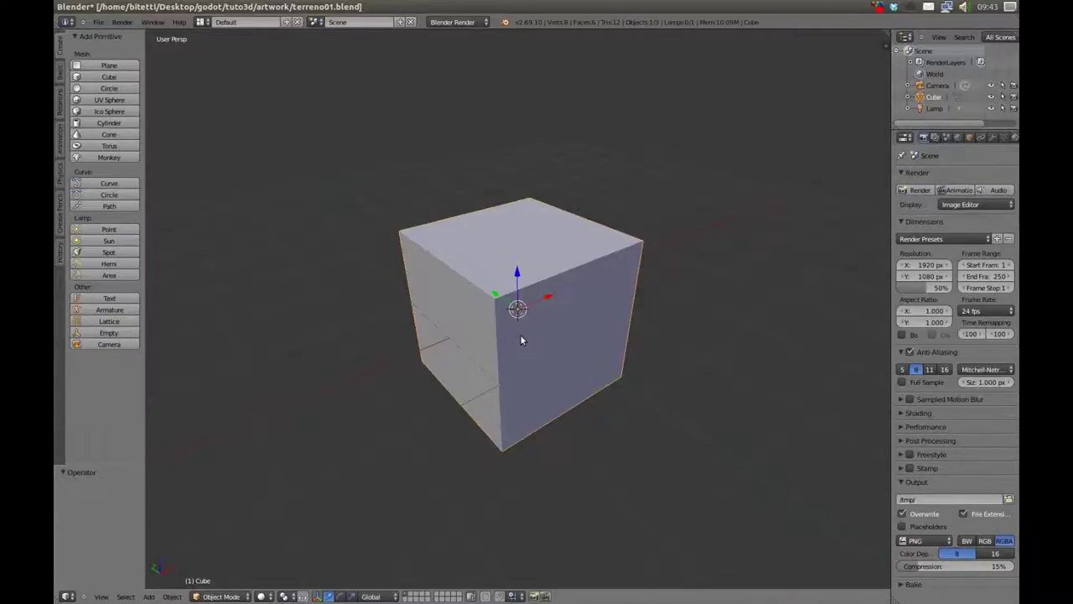
middle_drag(526, 344, 461, 348)
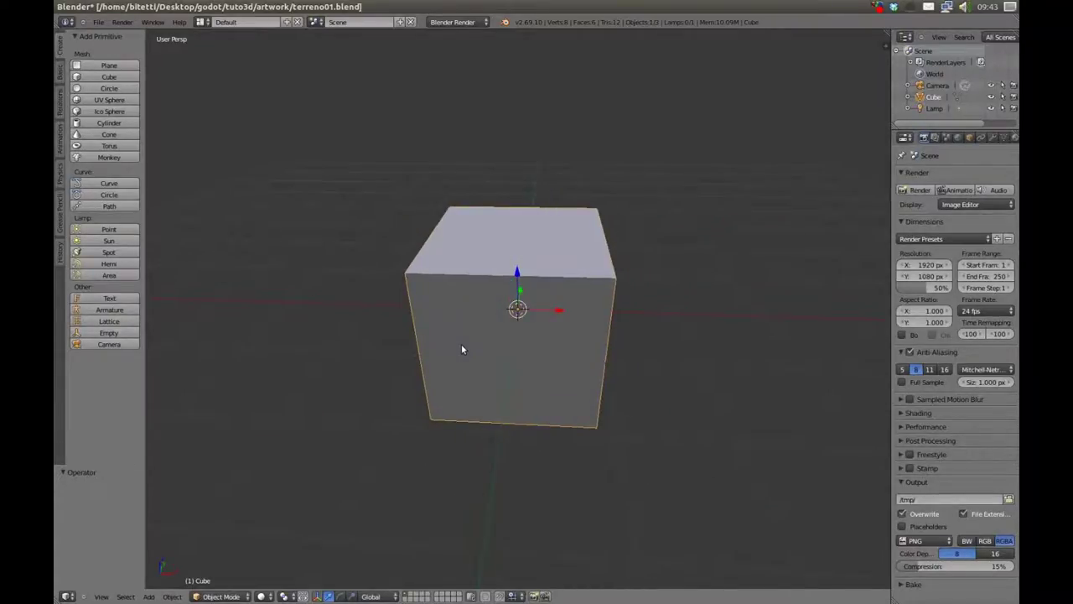
- Replace the default cube with a flat plane at the scene origin
key(x)
click(462, 347)
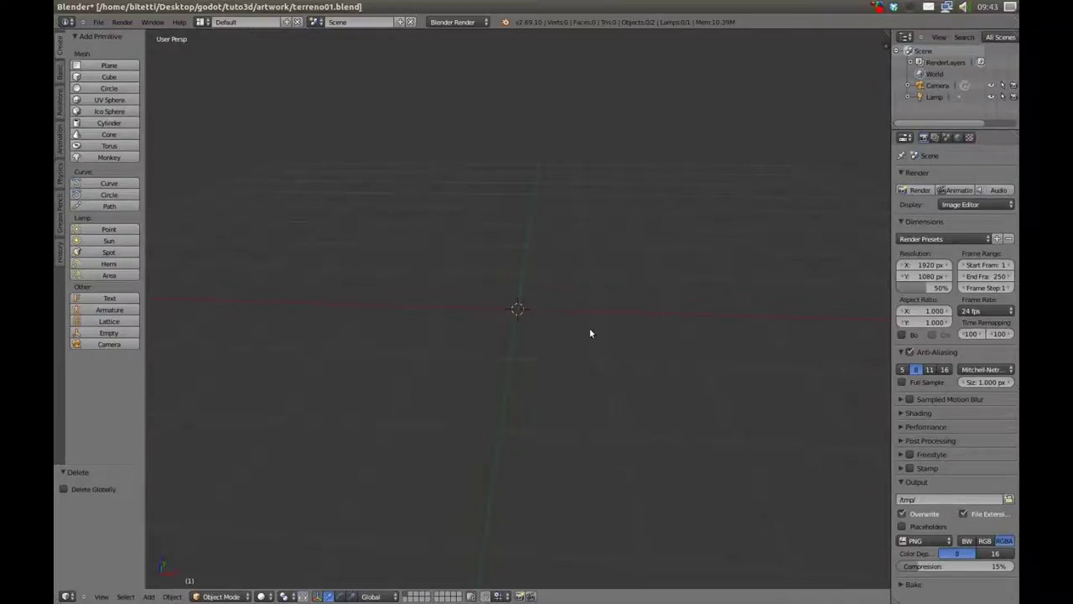
key(shift+a)
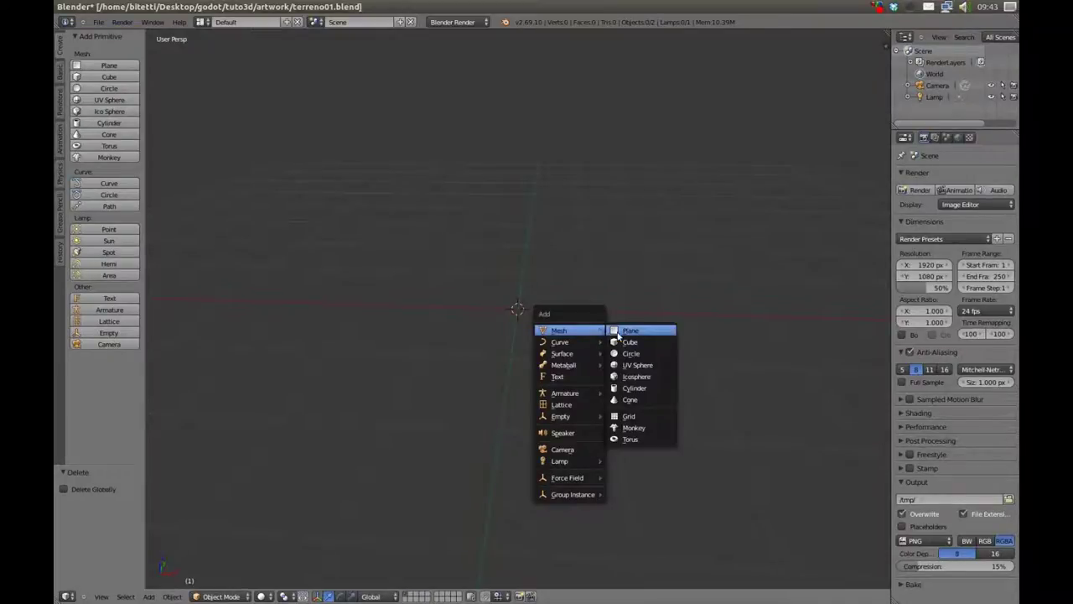
click(620, 335)
- Orbit the view around the new plane and show the viewport's properties sidebar
mouse_move(503, 385)
middle_down()
mouse_move(486, 455)
mouse_move(509, 369)
mouse_move(494, 401)
mouse_move(466, 418)
middle_up()
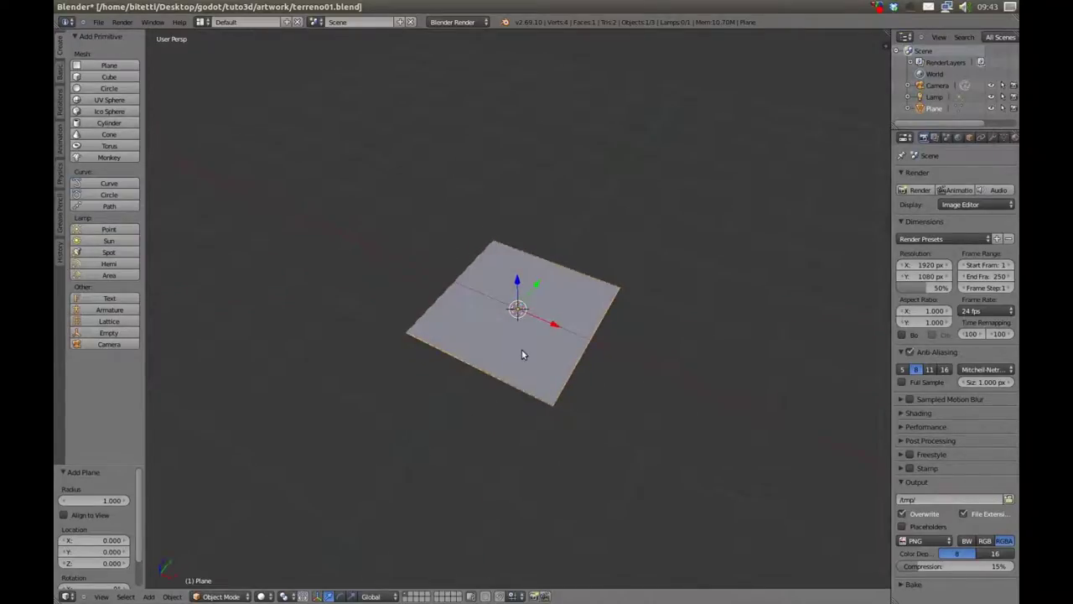
mouse_move(501, 332)
middle_down()
mouse_move(480, 387)
mouse_move(508, 372)
mouse_move(491, 362)
middle_up()
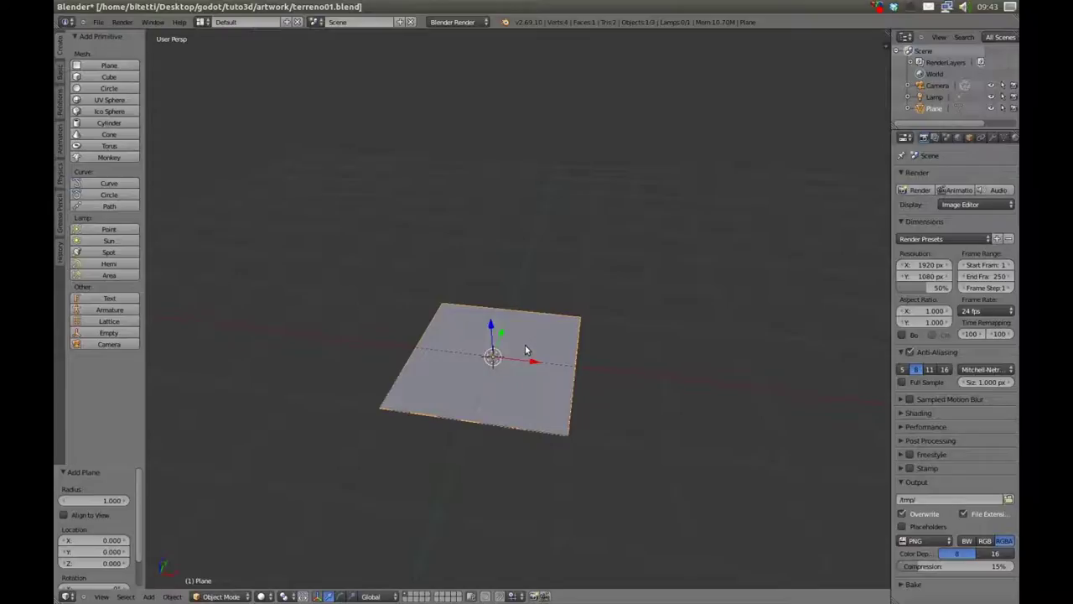
key(n)
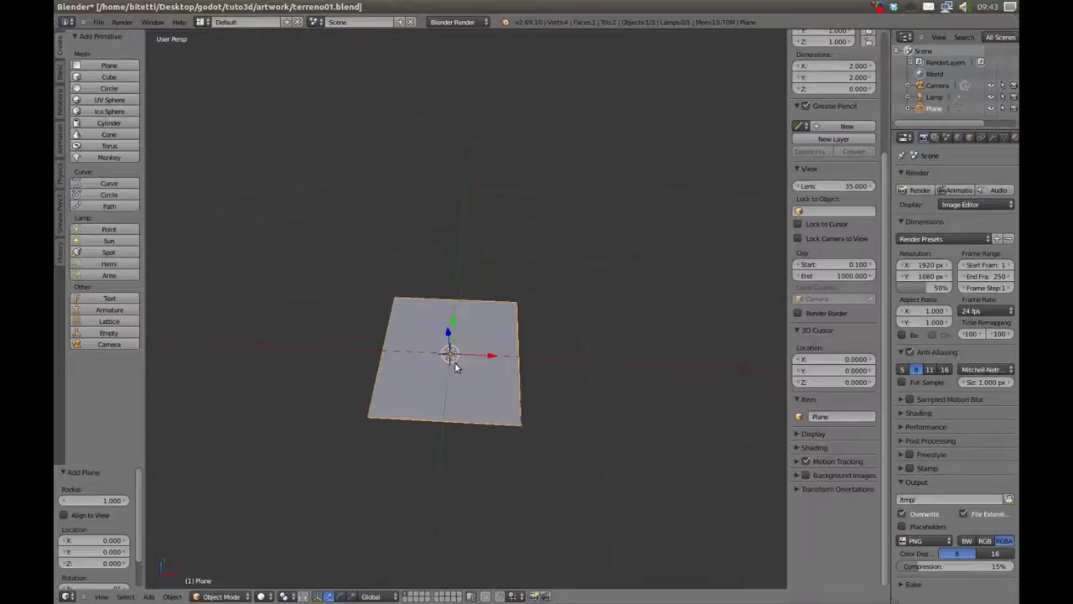
key(Tab)
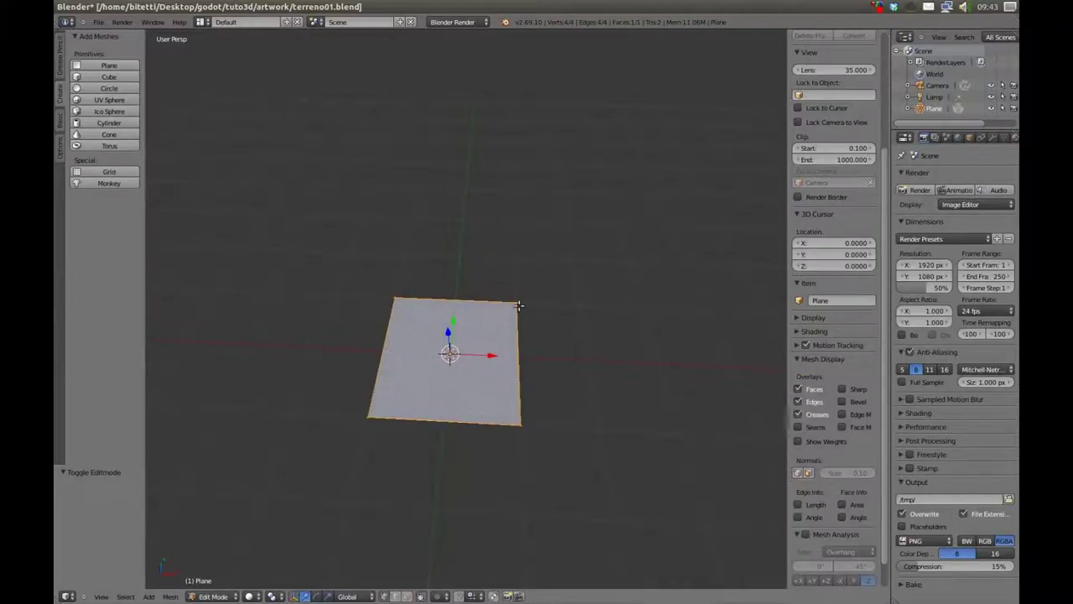
right_click(517, 300)
right_click(405, 298)
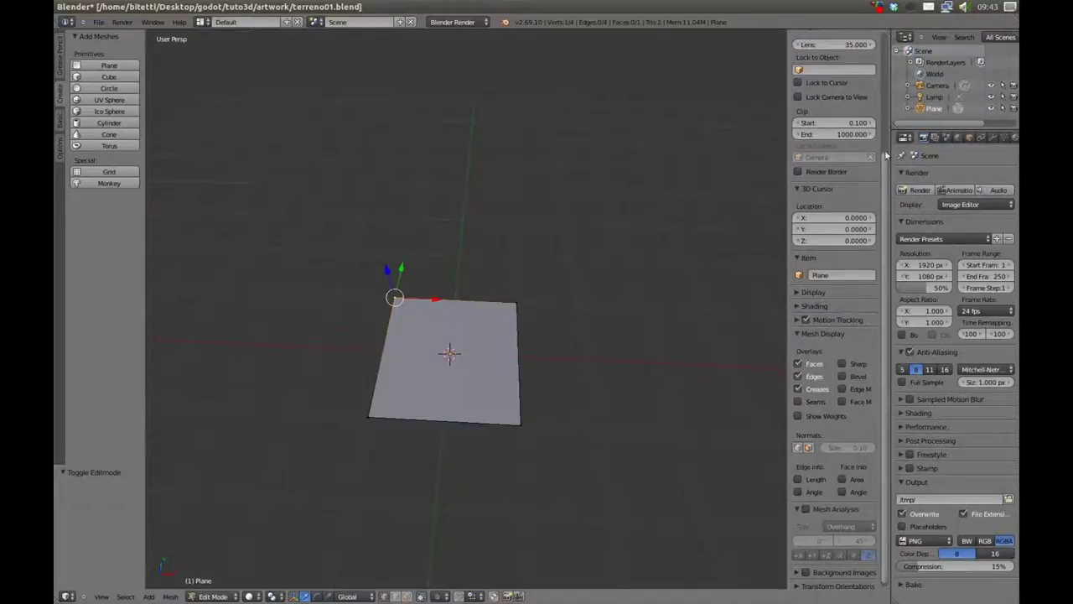
drag(881, 162, 882, 44)
click(855, 64)
text(-1)
key(Return)
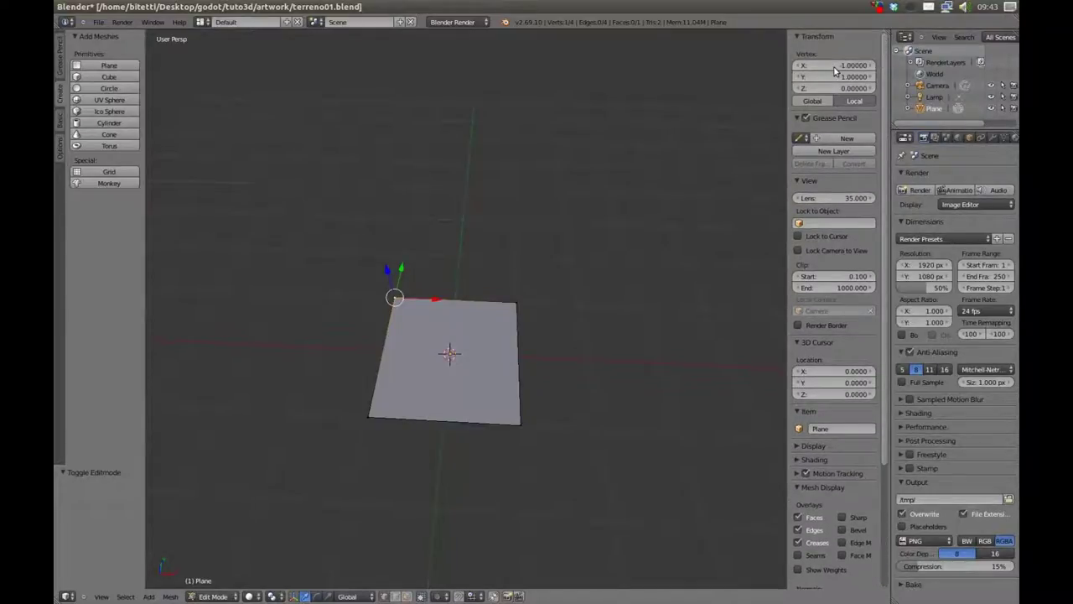
right_click(520, 296)
right_click(521, 426)
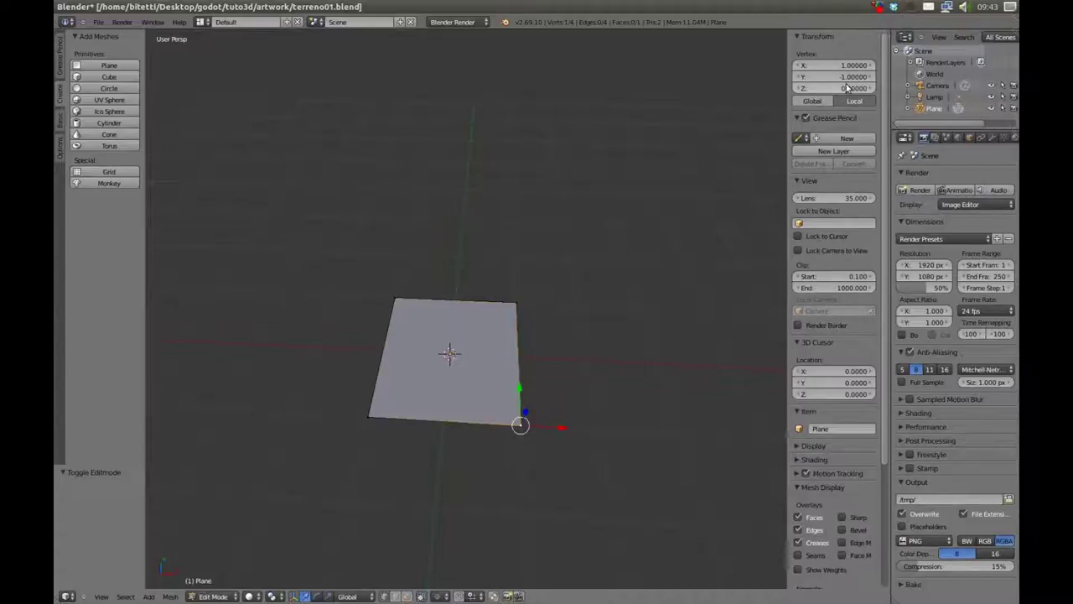
right_click(367, 419)
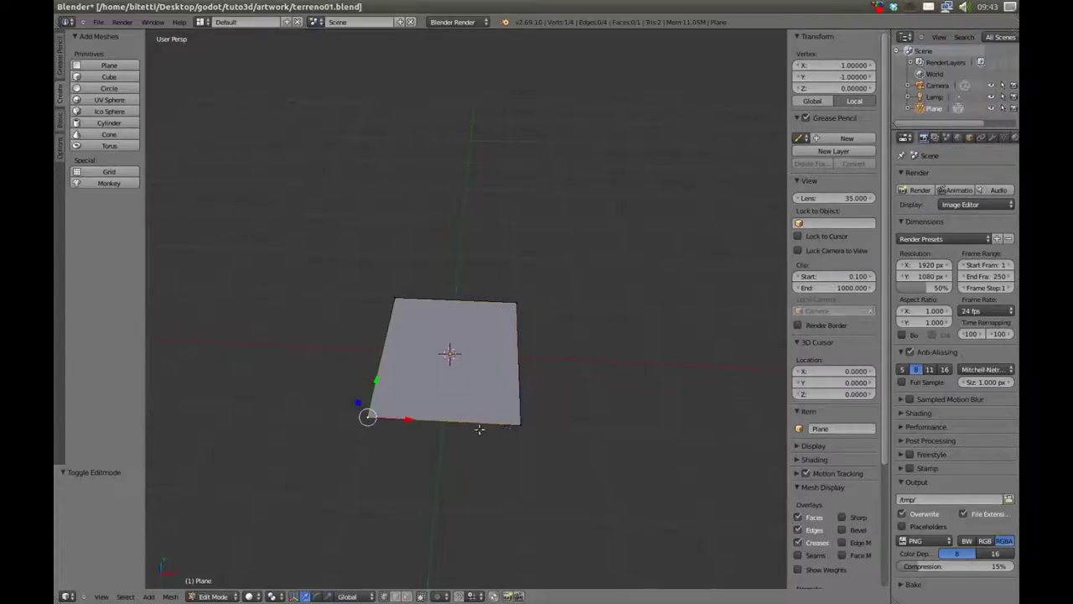
middle_drag(480, 430, 494, 420)
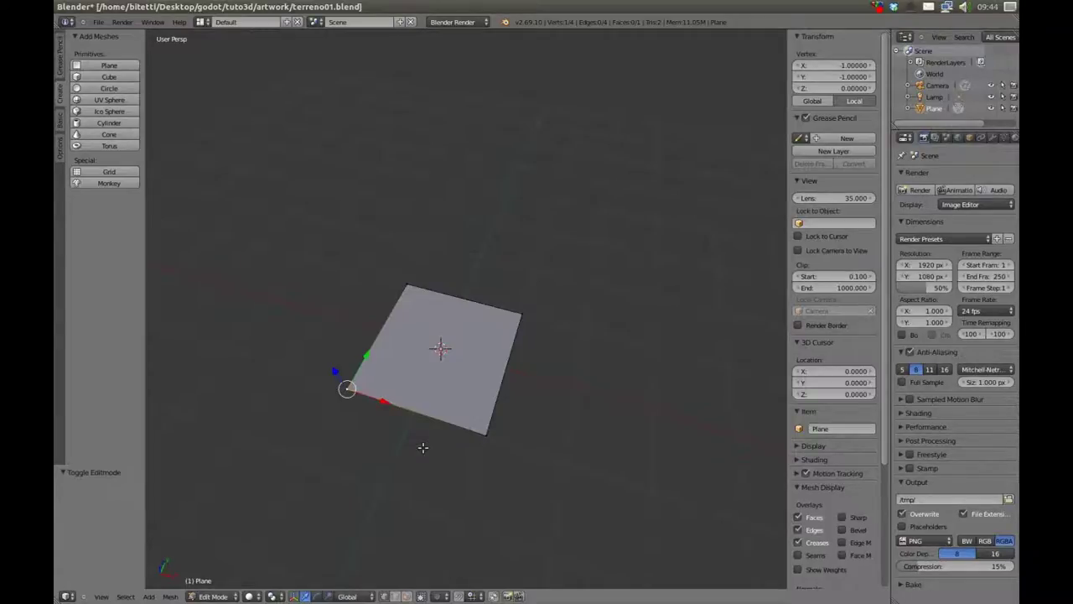
middle_drag(477, 378, 485, 389)
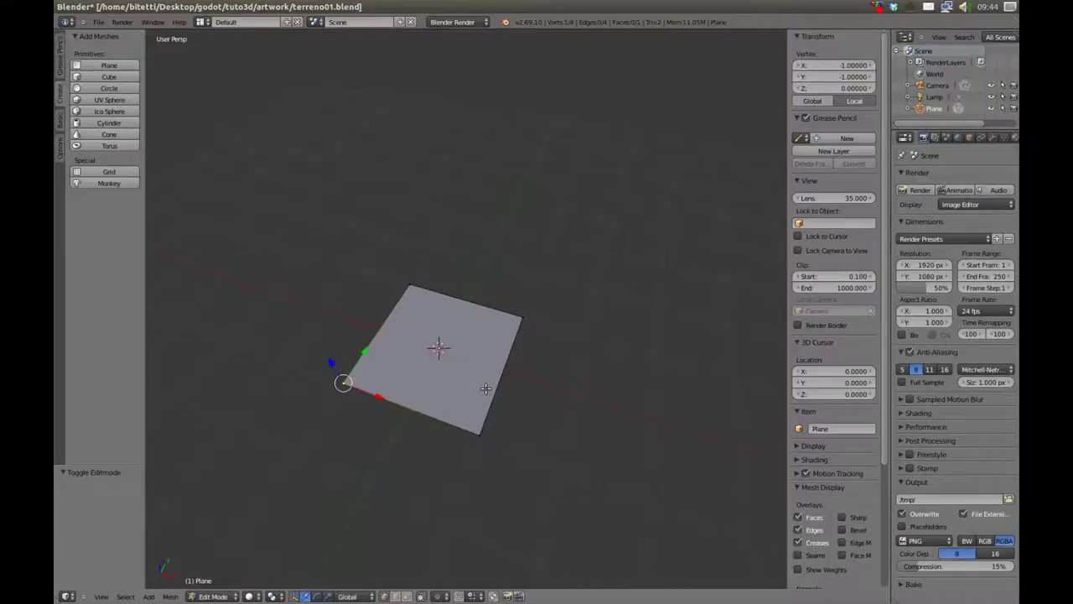
key(Tab)
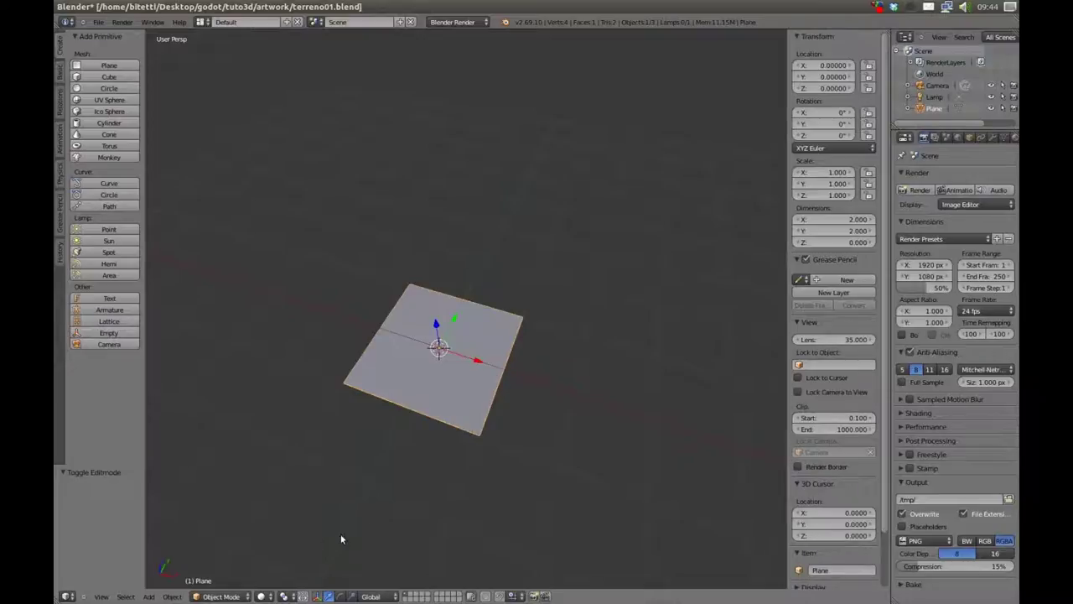
- Switch the viewport to Texture shading and select all the plane's vertices in Edit Mode
click(264, 596)
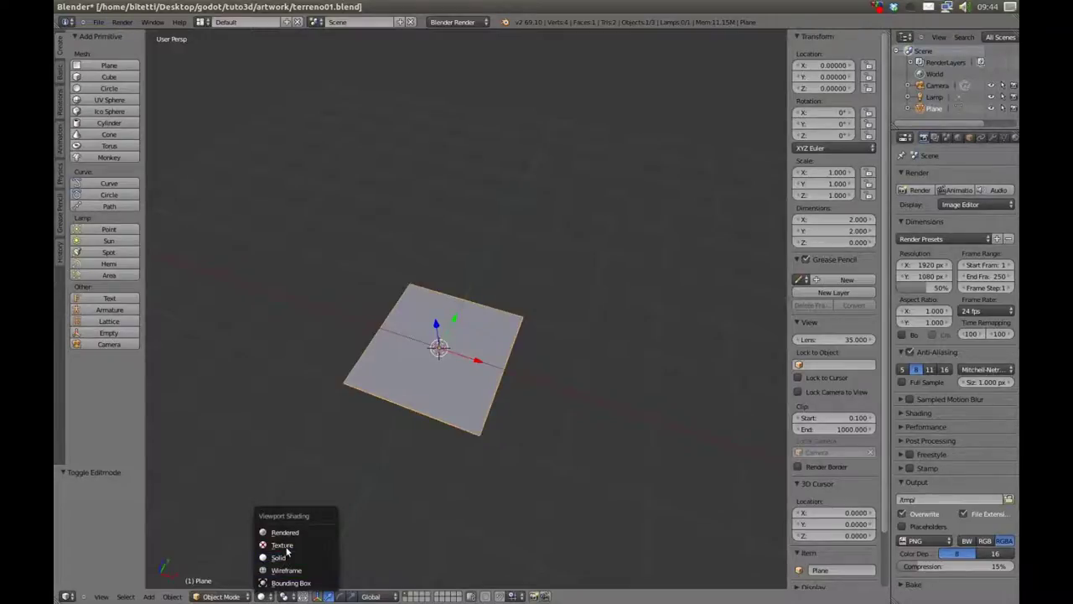
click(286, 547)
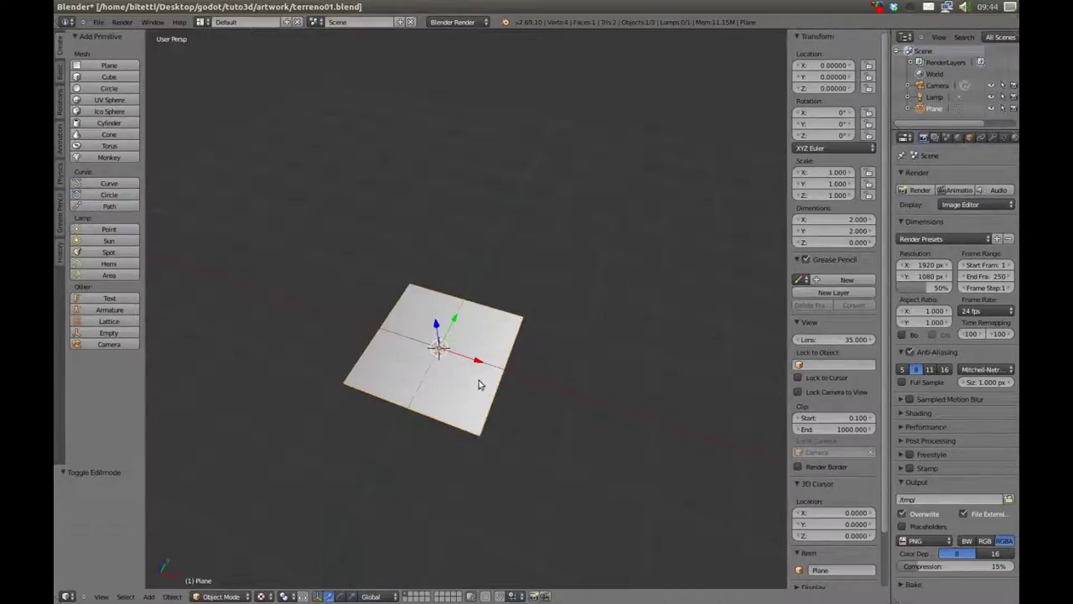
key(Tab)
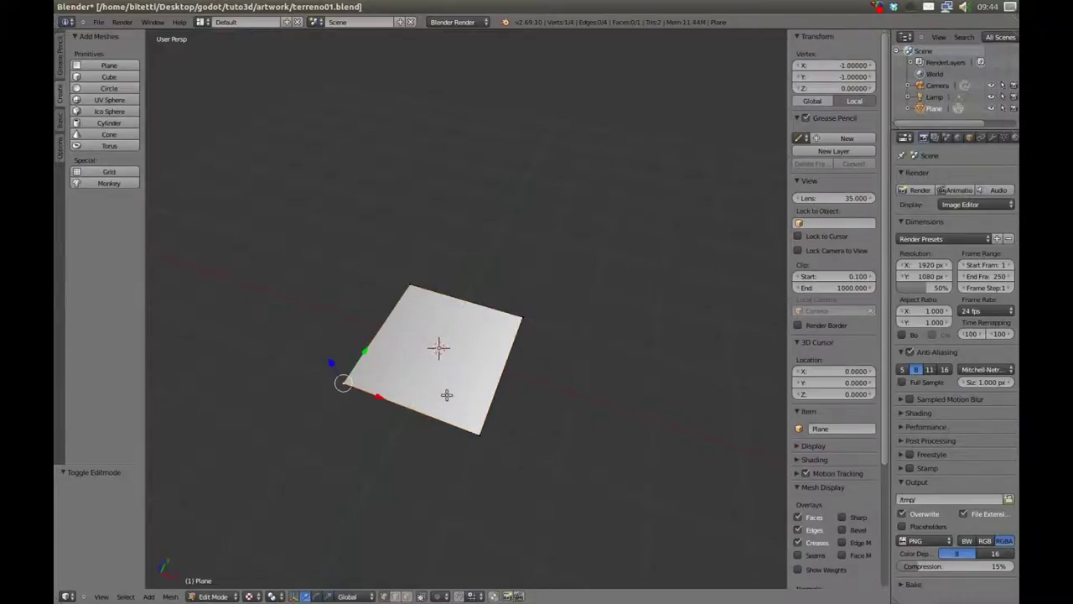
key(a)
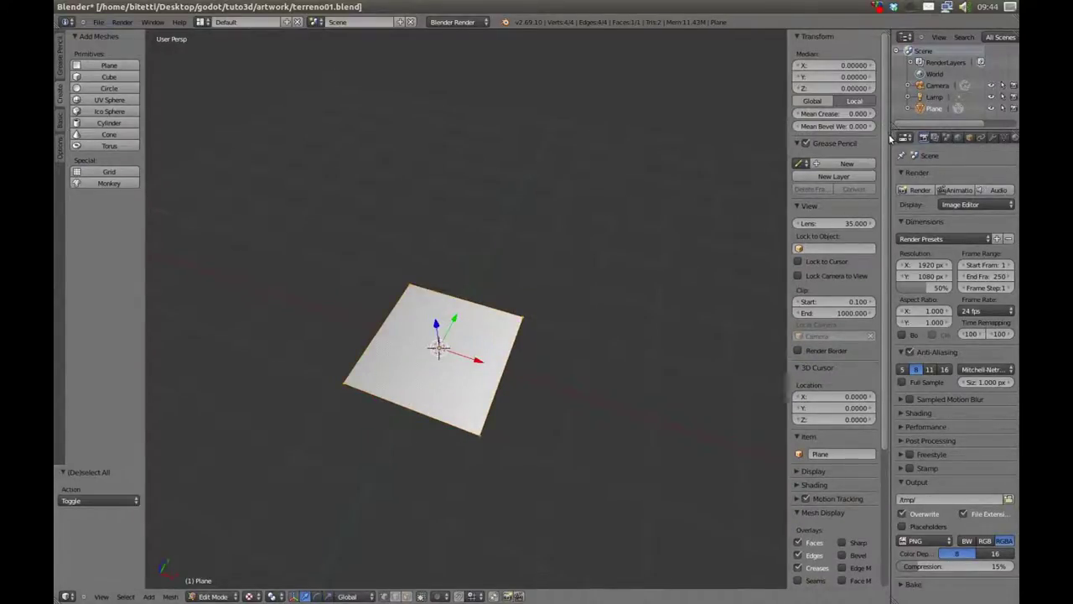
- Widen the right-hand panels, enlarge the outliner area, and turn it into a UV/Image Editor
drag(890, 137, 776, 137)
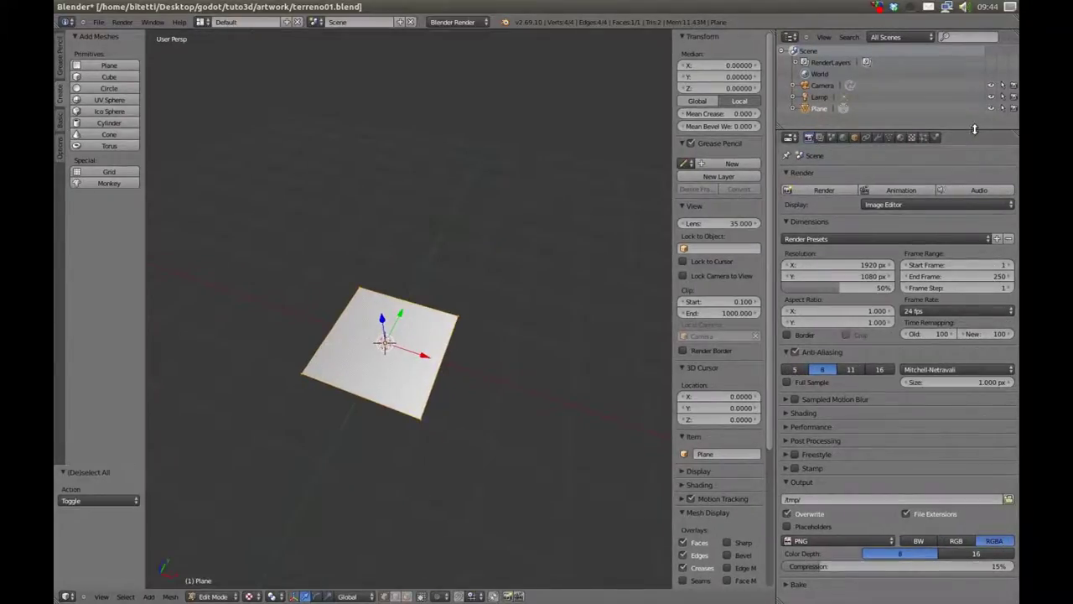
drag(975, 135, 960, 232)
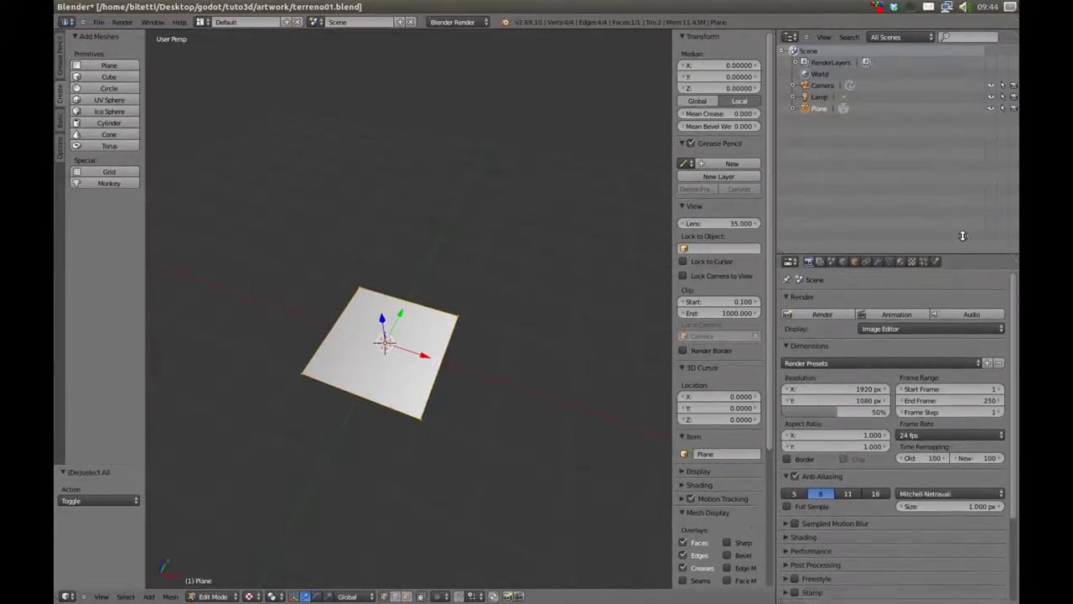
click(789, 38)
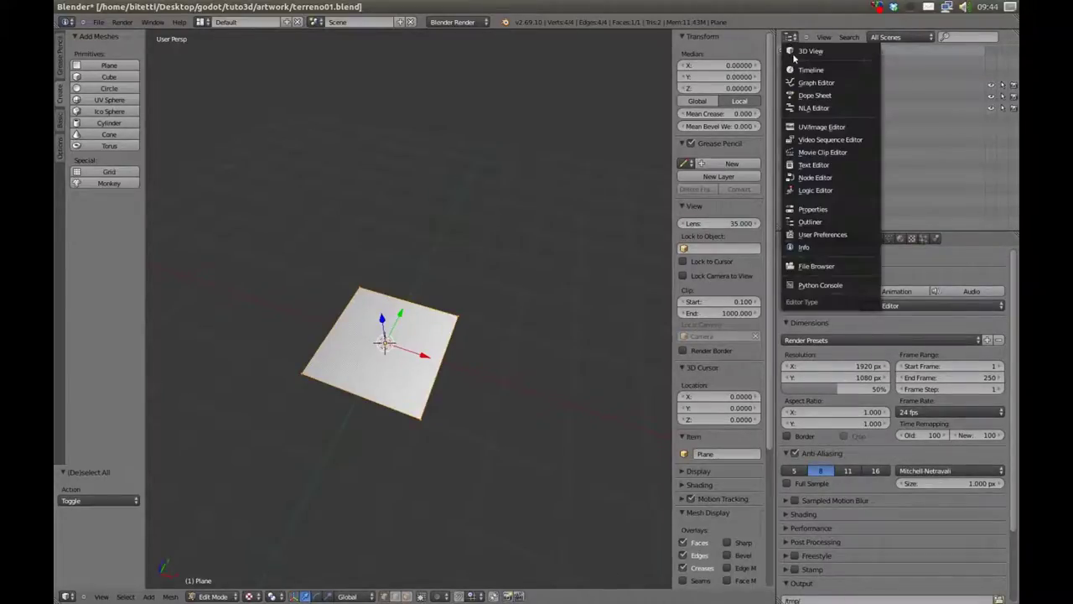
click(802, 129)
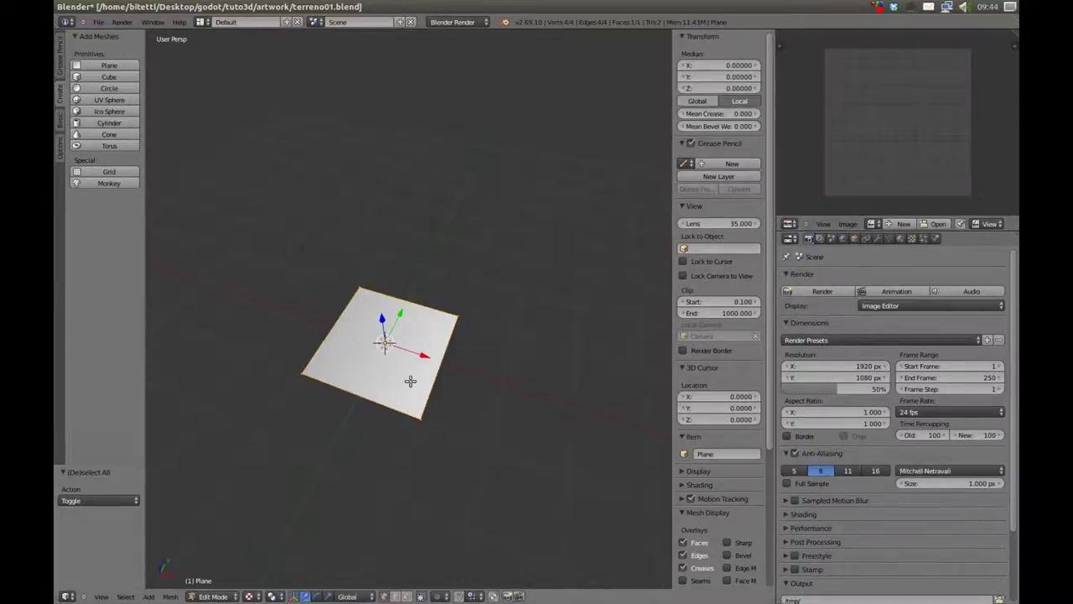
- Load ground_leaves_d.jpg from the terrain folder into the UV/Image Editor, browsing with thumbnails
click(849, 224)
click(865, 206)
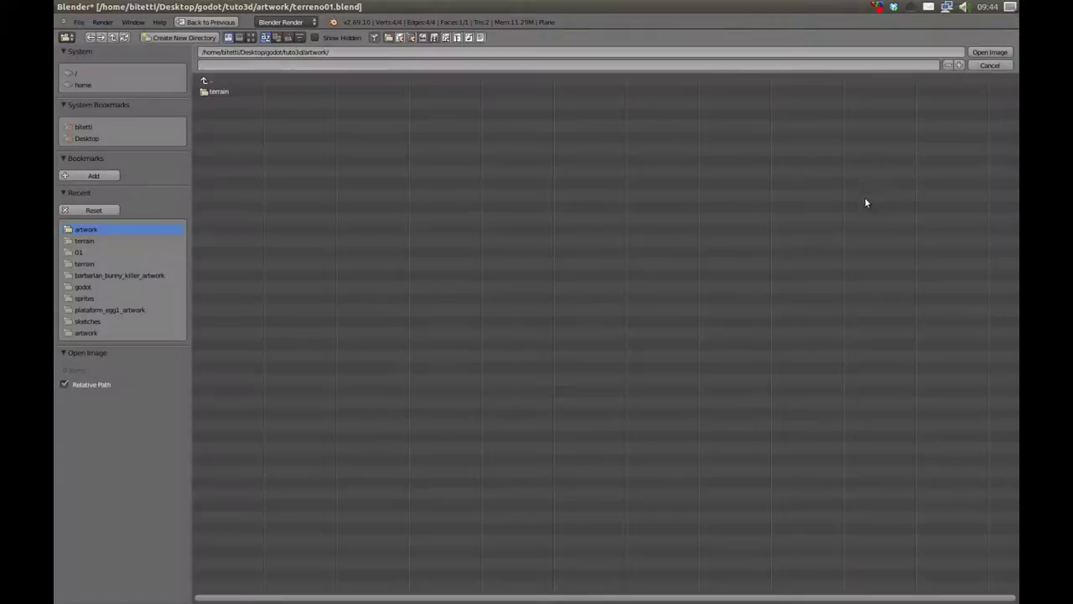
click(211, 89)
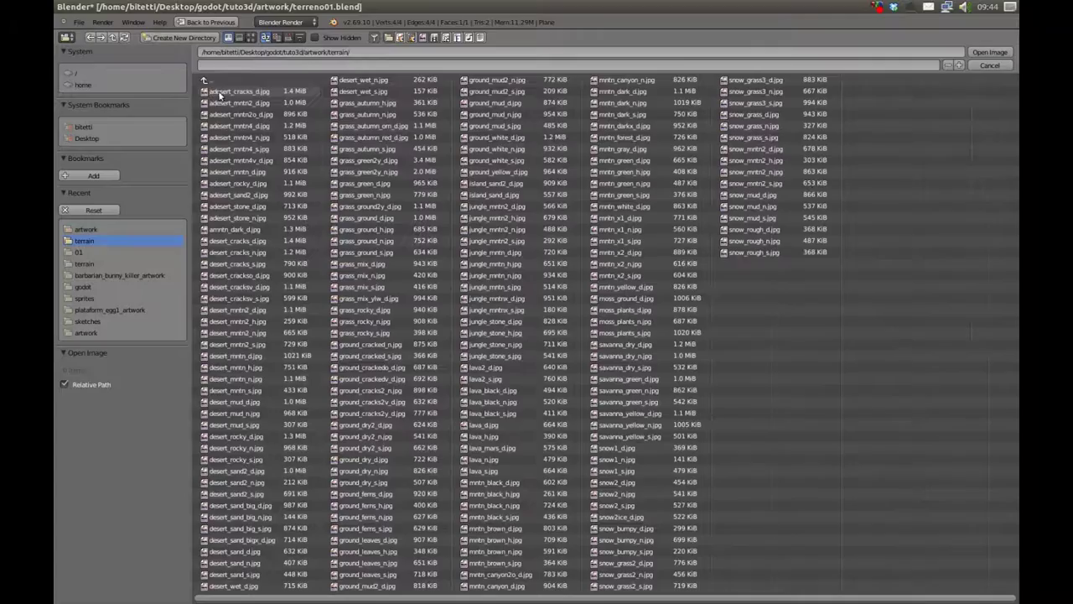
click(250, 38)
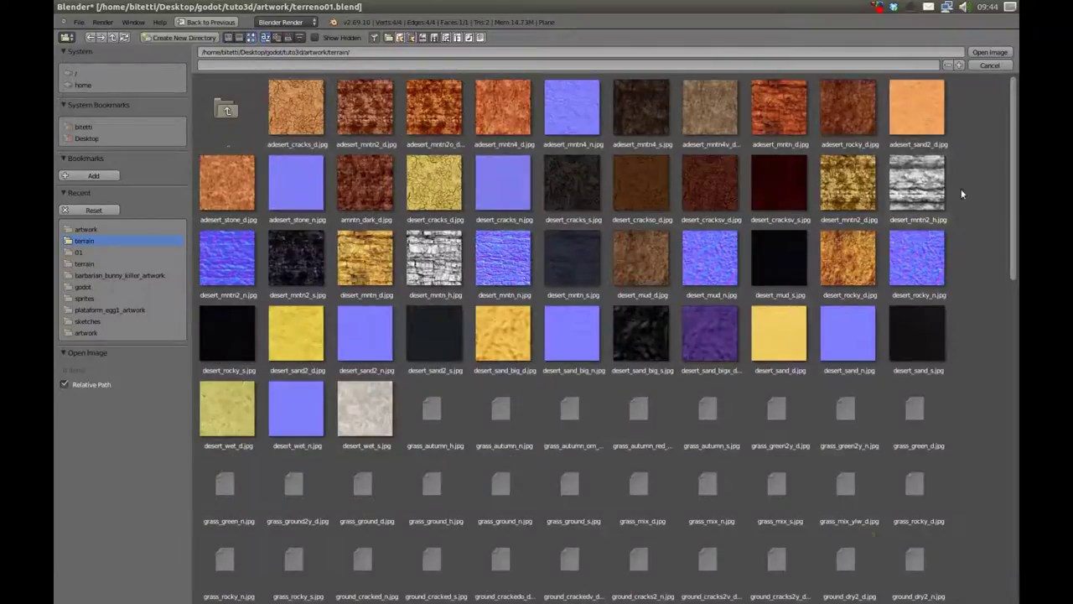
drag(1014, 190, 1015, 206)
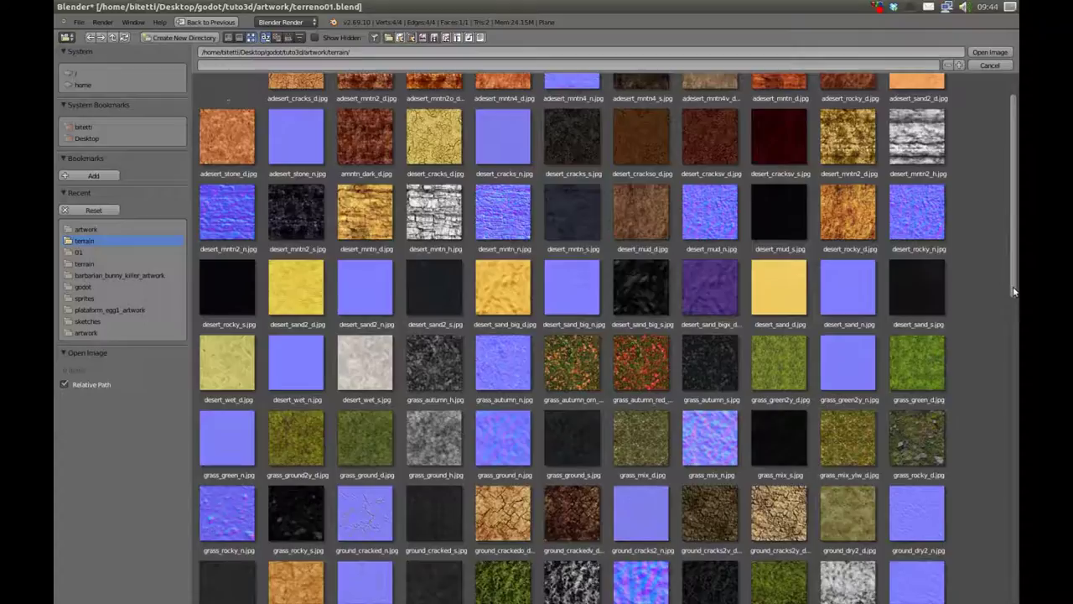
drag(1014, 291, 1016, 340)
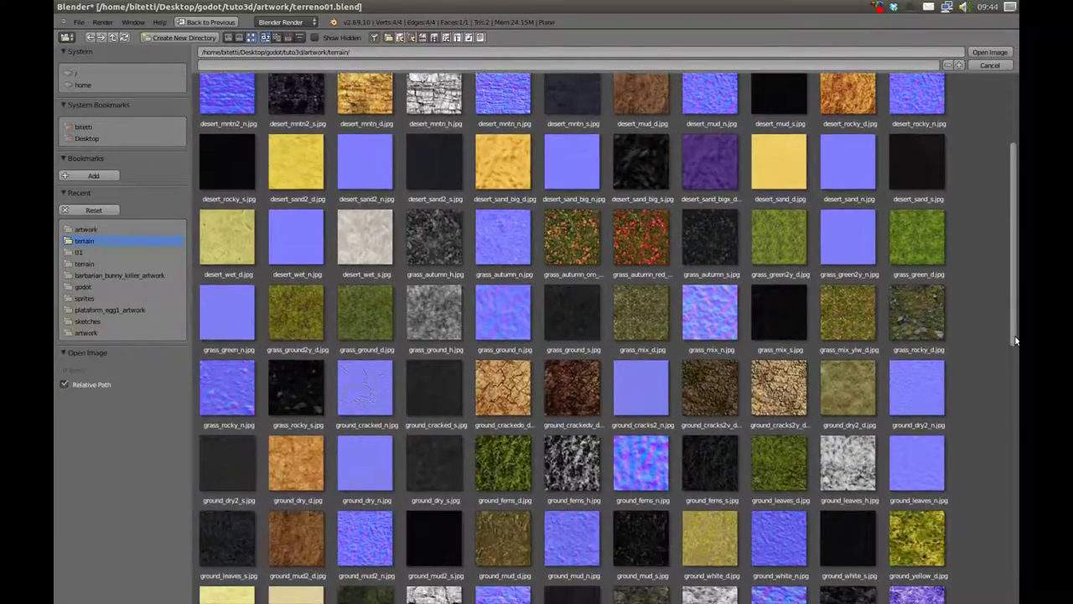
click(778, 486)
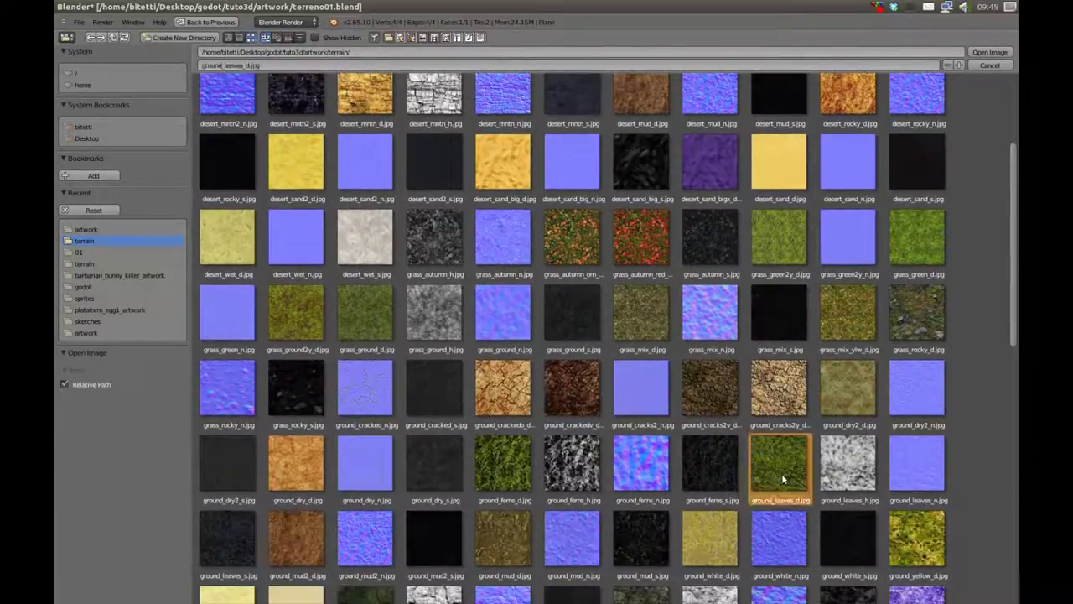
double_click(783, 479)
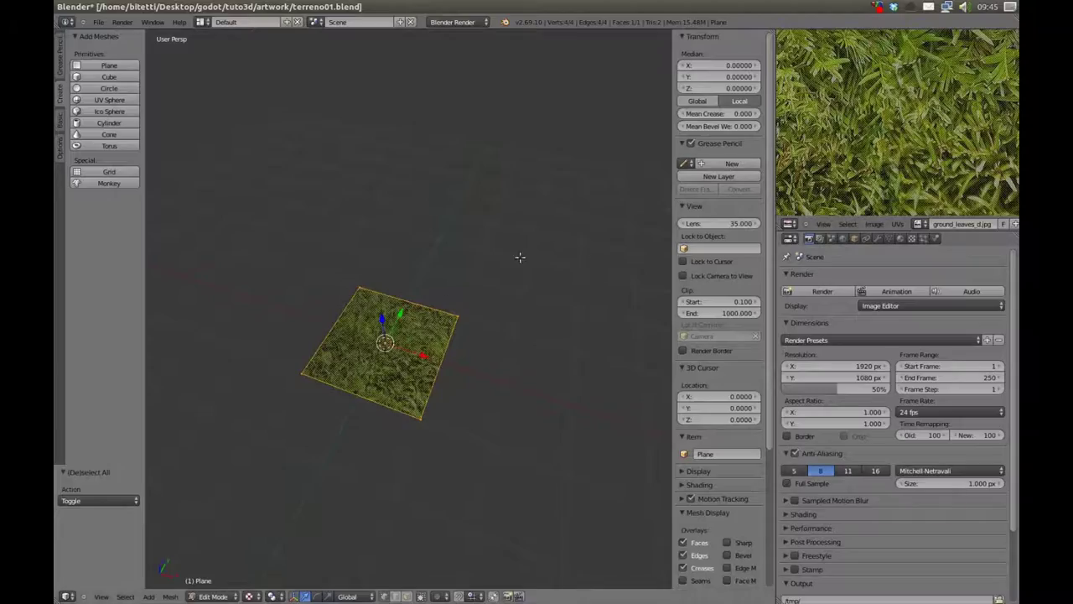
- Select the whole plane mesh and its face while orbiting and panning around the grass texture
key(a)
middle_drag(417, 372, 451, 361)
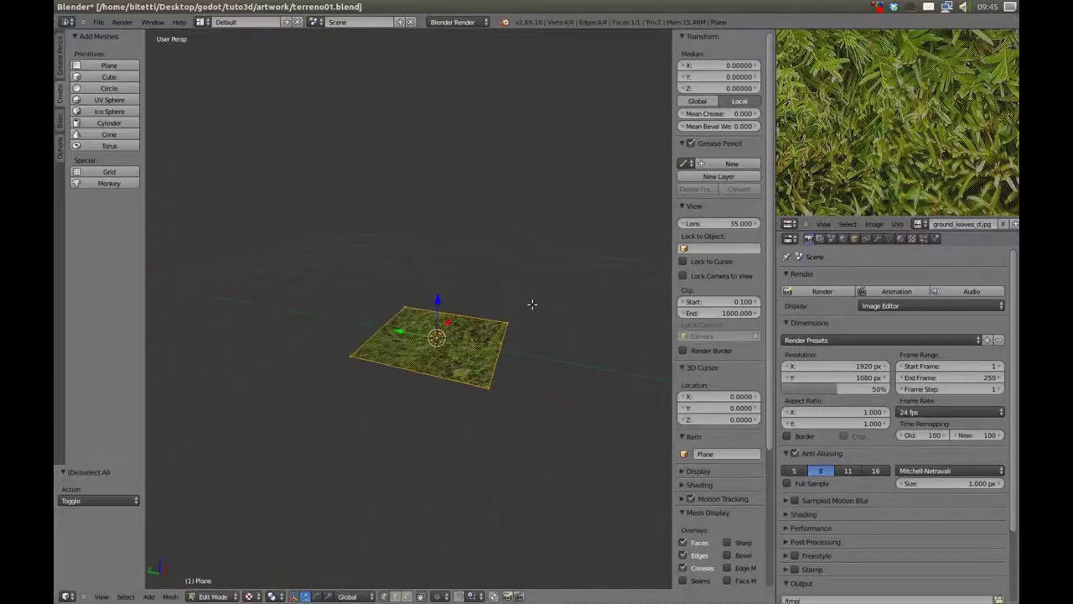
scroll(482, 293, down, 1)
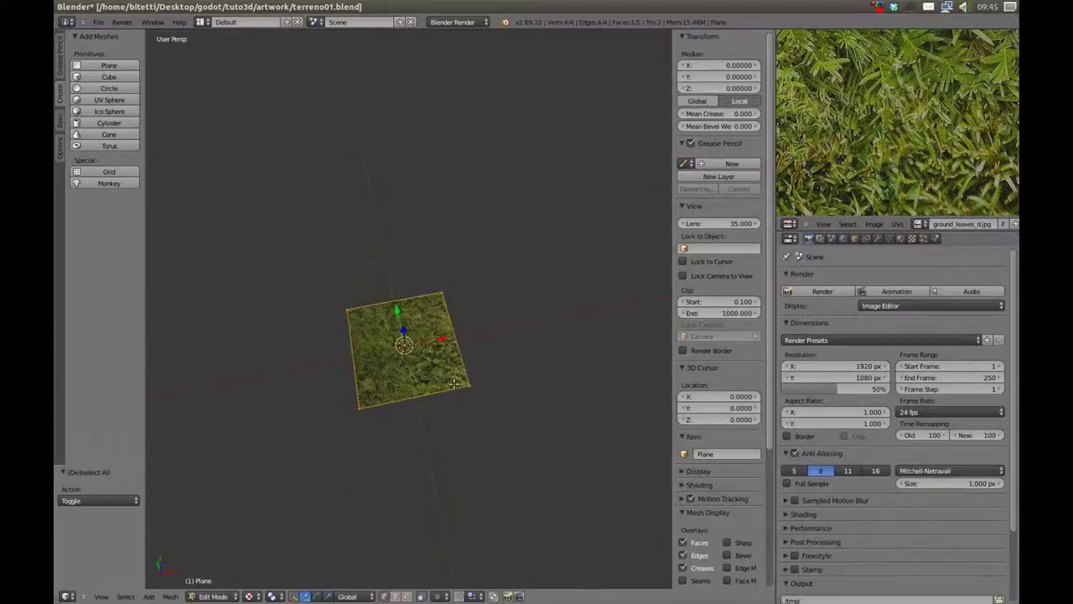
scroll(479, 282, up, 2)
scroll(495, 231, up, 4)
shift+middle_drag(414, 358, 382, 272)
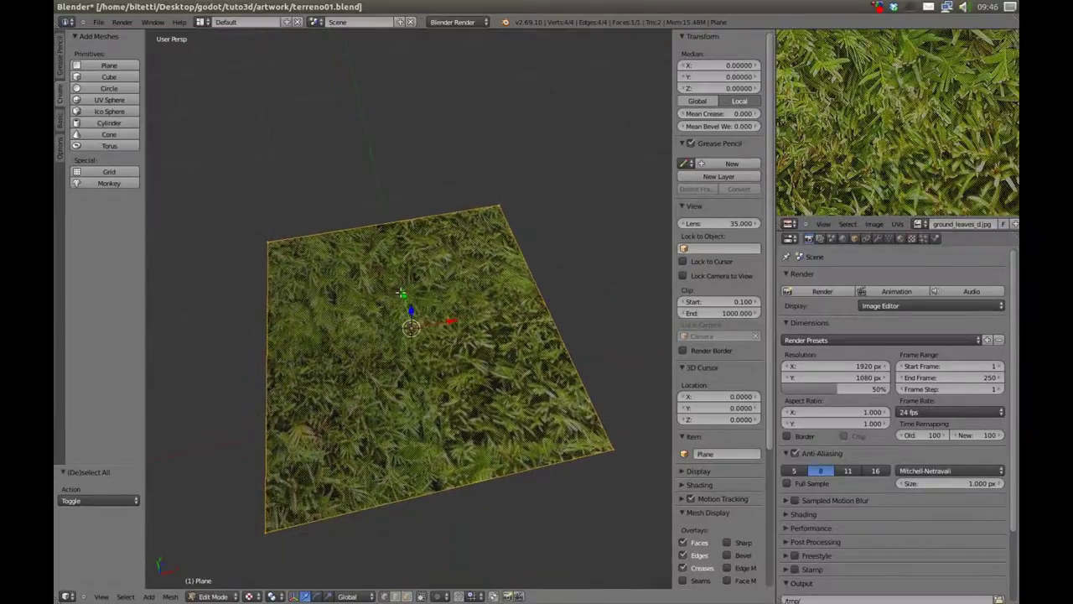
key(f)
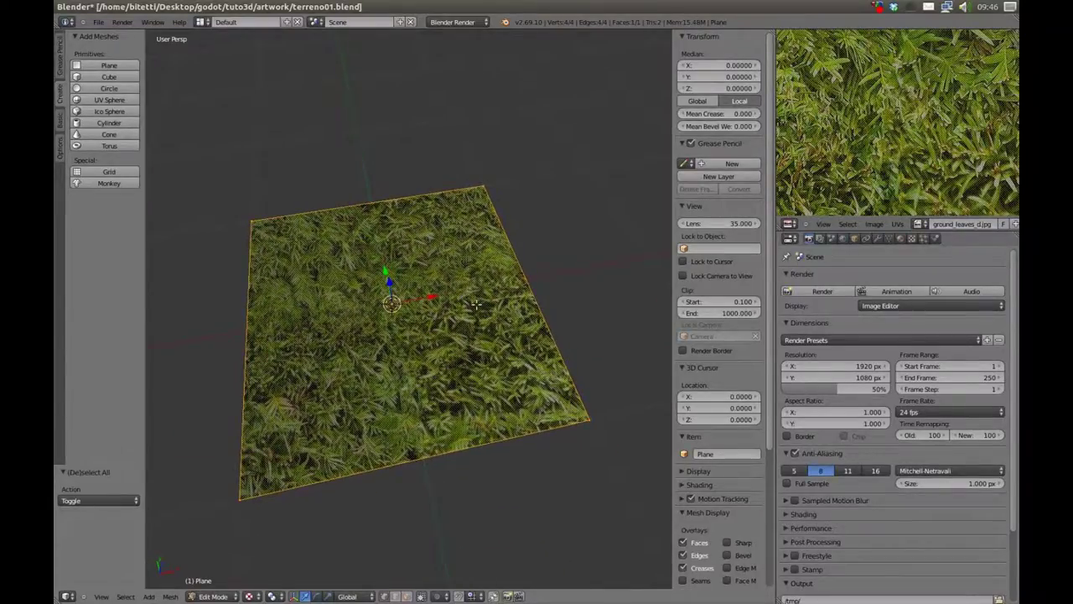
middle_drag(497, 317, 464, 382)
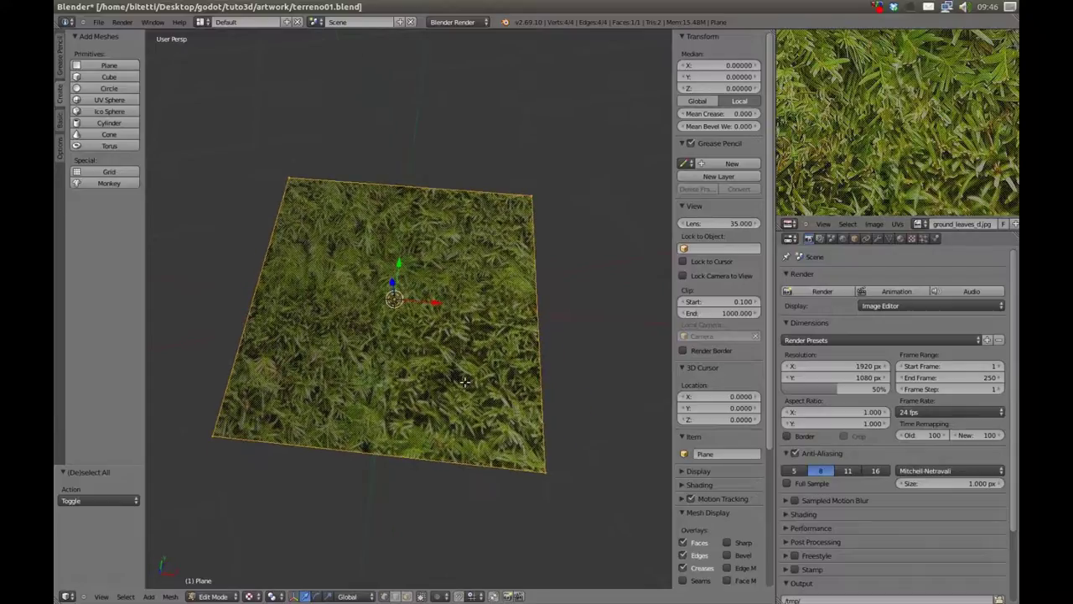
- Return the plane to Object Mode and widen the 3D viewport slightly
key(Tab)
middle_drag(484, 435, 476, 426)
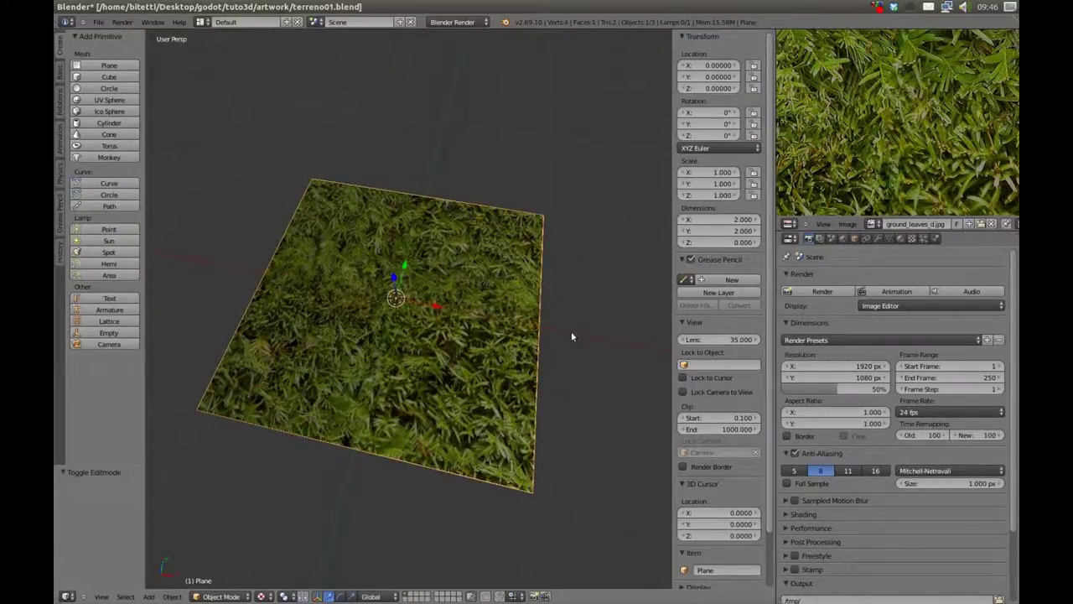
drag(777, 360, 861, 355)
mouse_move(483, 366)
middle_down()
mouse_move(539, 317)
mouse_move(495, 298)
mouse_move(485, 362)
middle_up()
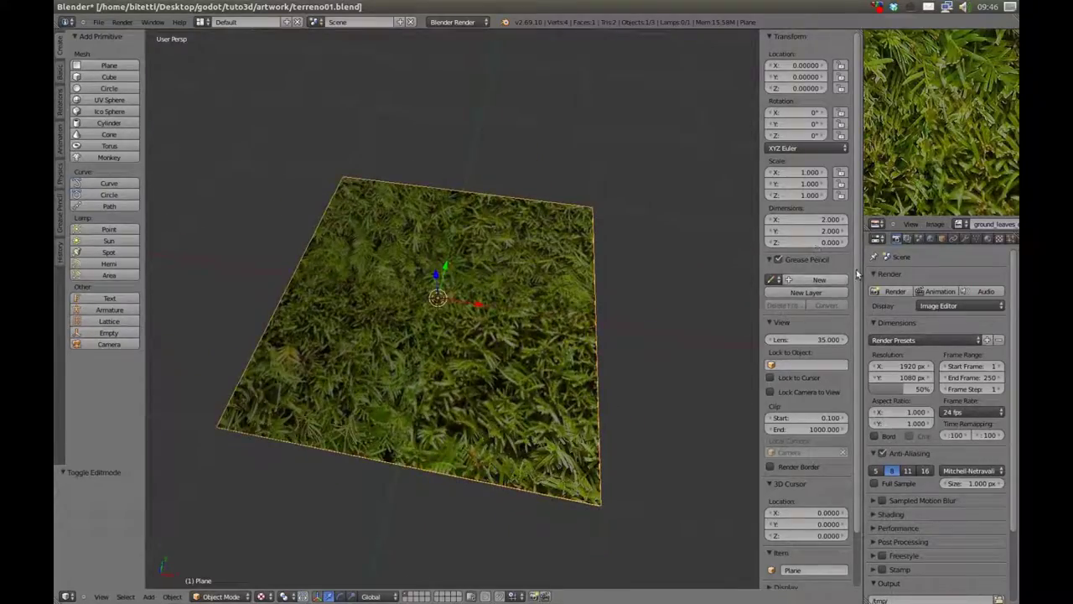
- Switch the viewport's Material Mode to GLSL and widen the properties and image editors
scroll(852, 285, down, 3)
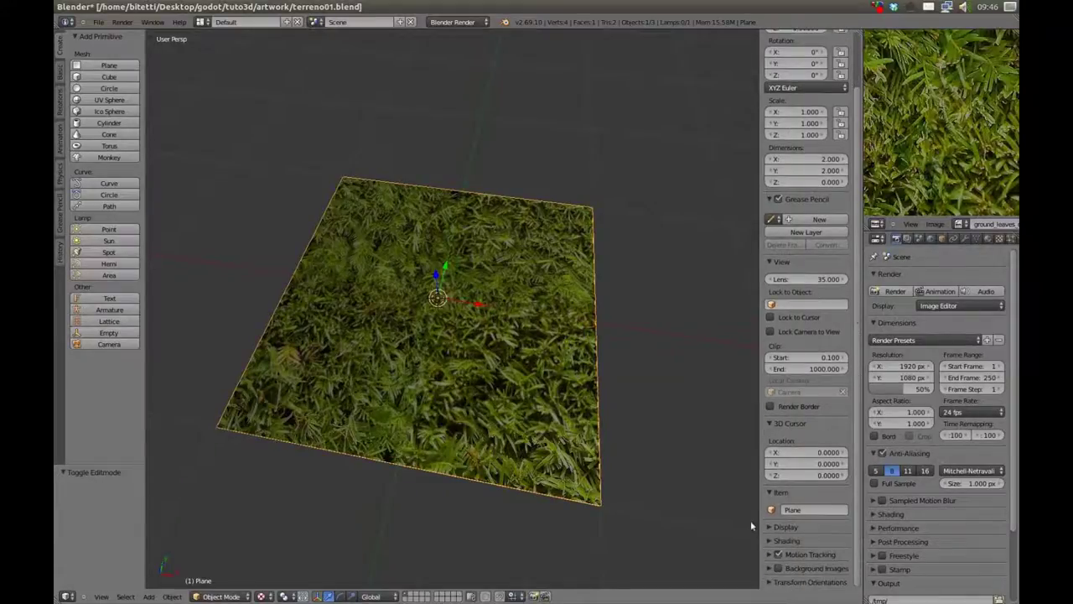
click(775, 541)
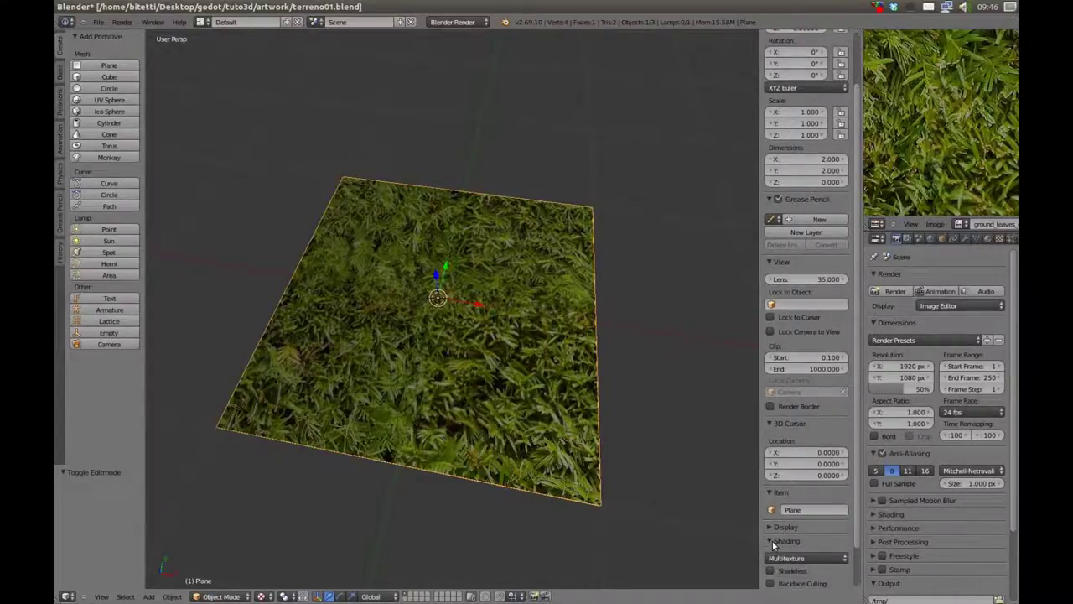
scroll(855, 562, down, 2)
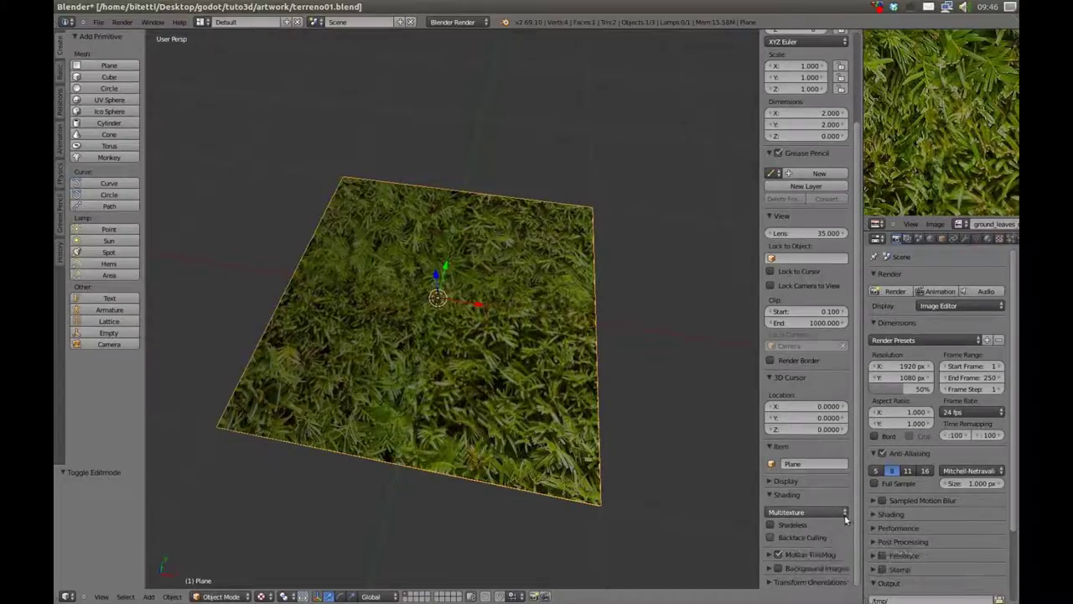
click(844, 513)
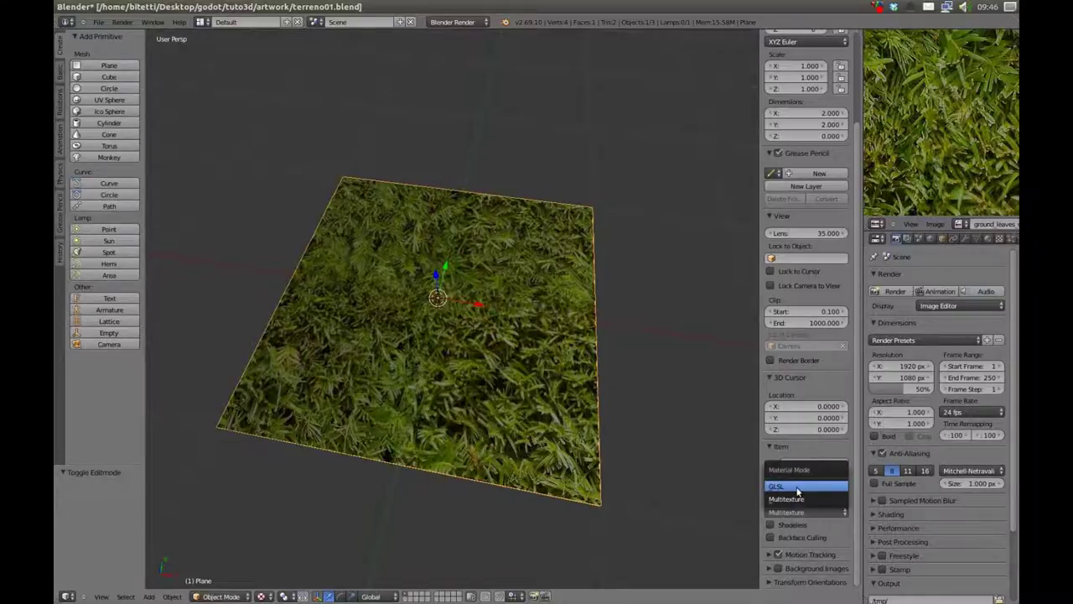
click(798, 489)
mouse_move(649, 498)
middle_down()
mouse_move(652, 431)
mouse_move(632, 443)
middle_up()
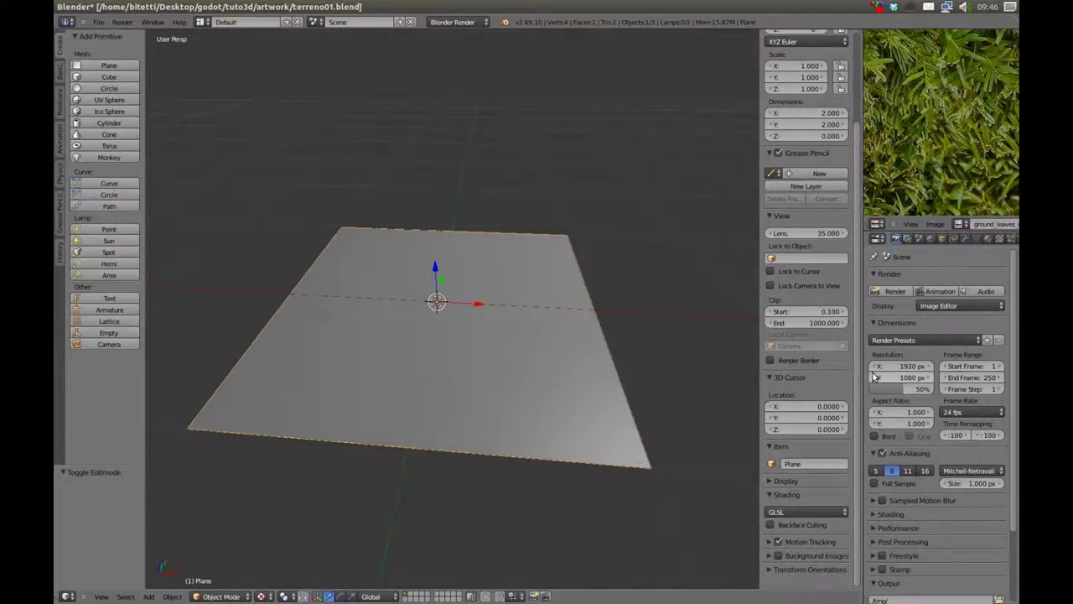
drag(861, 375, 751, 373)
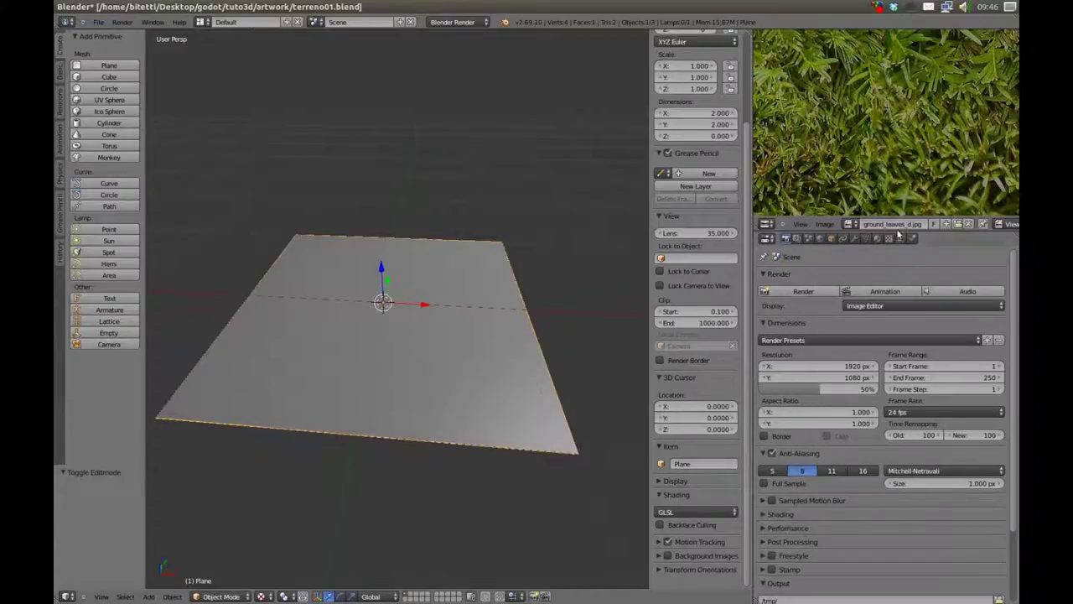
- Give the plane a new material, Material.001, and raise its diffuse colour value to 0.942
click(876, 240)
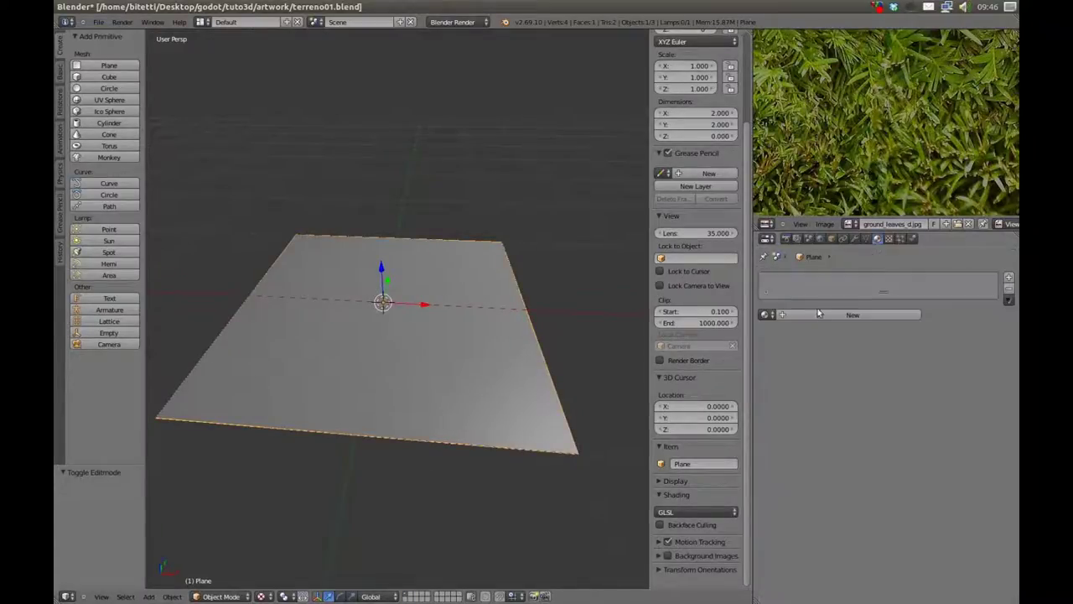
click(786, 313)
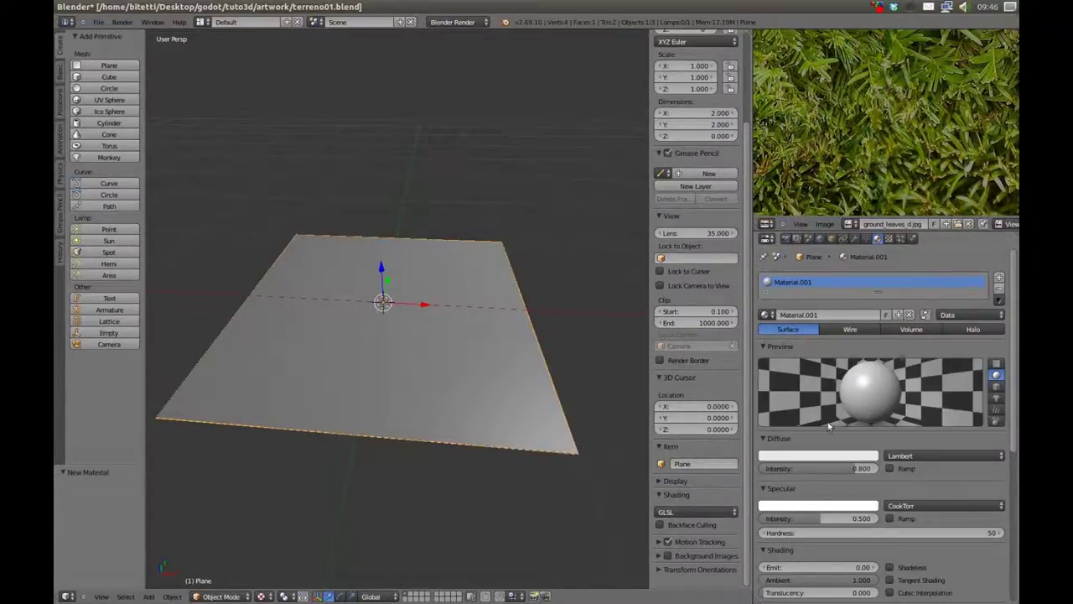
scroll(1014, 365, down, 2)
scroll(842, 384, up, 1)
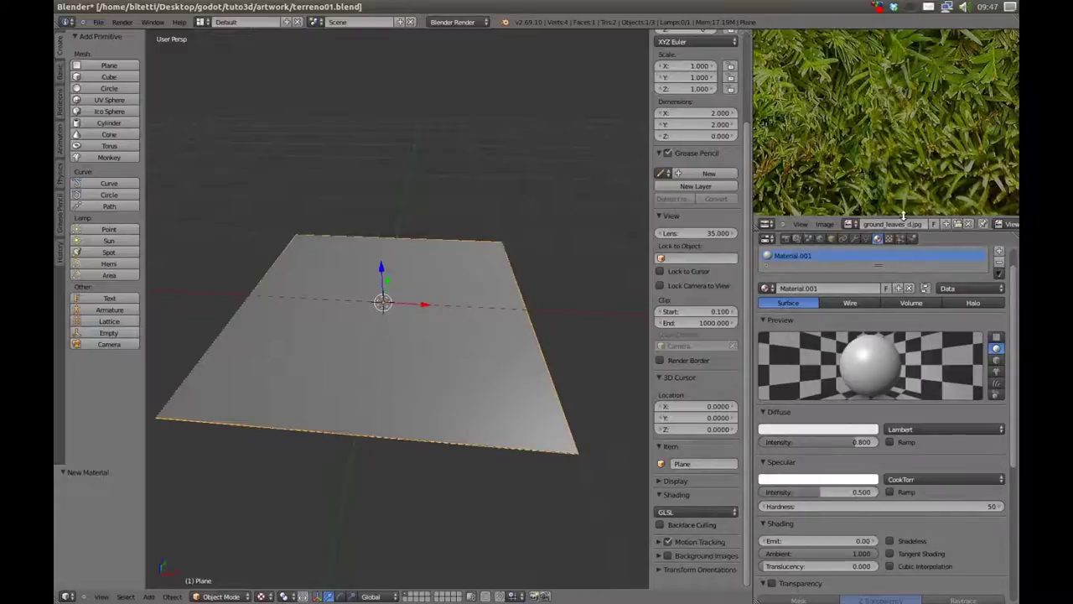
click(823, 431)
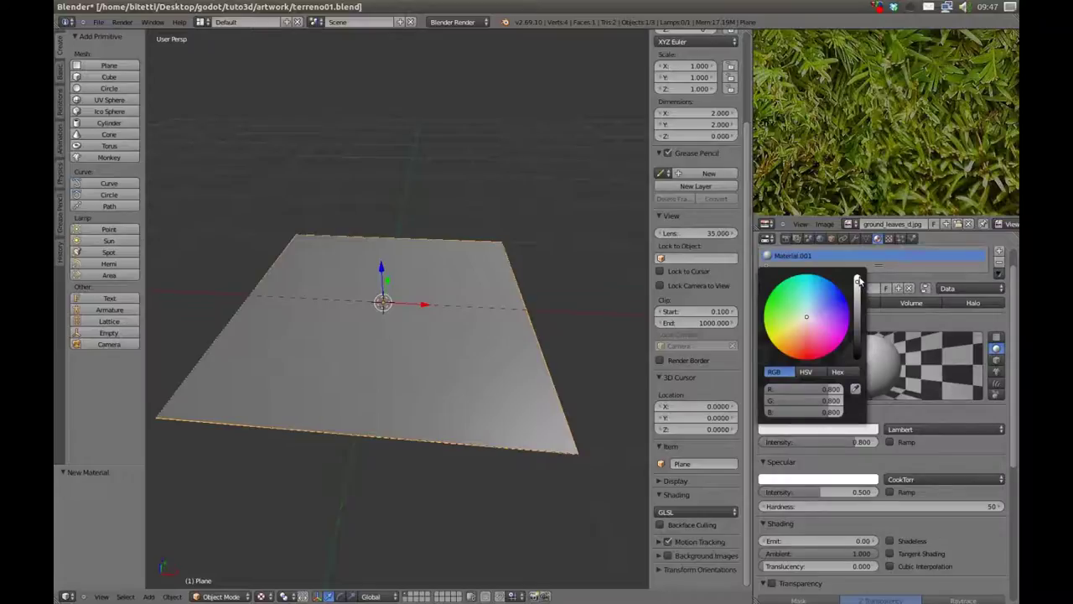
click(857, 280)
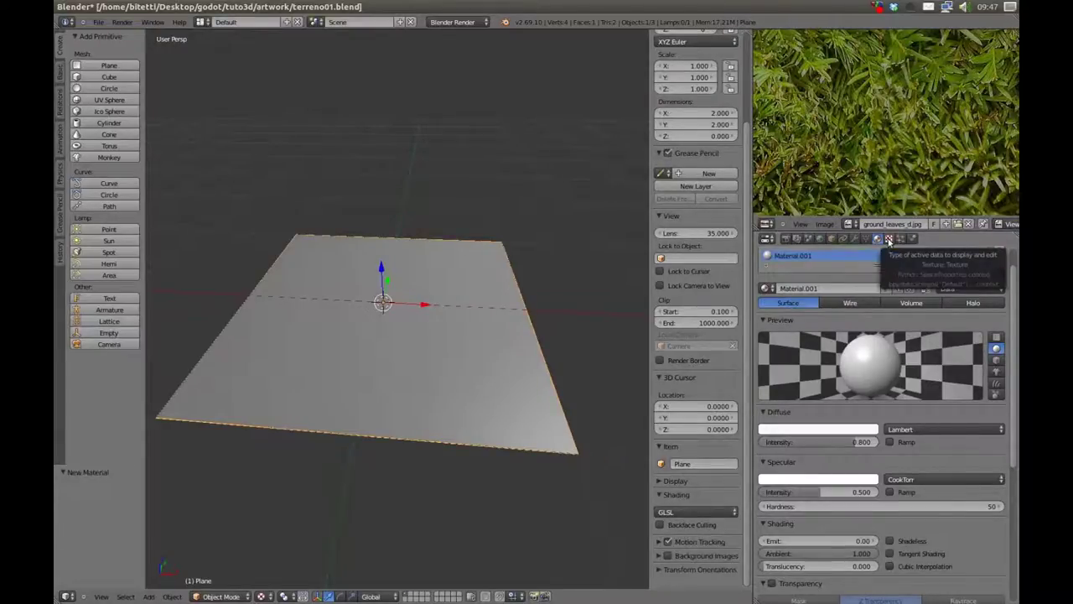
- Add a new Image or Movie texture in the material's first texture slot
click(888, 240)
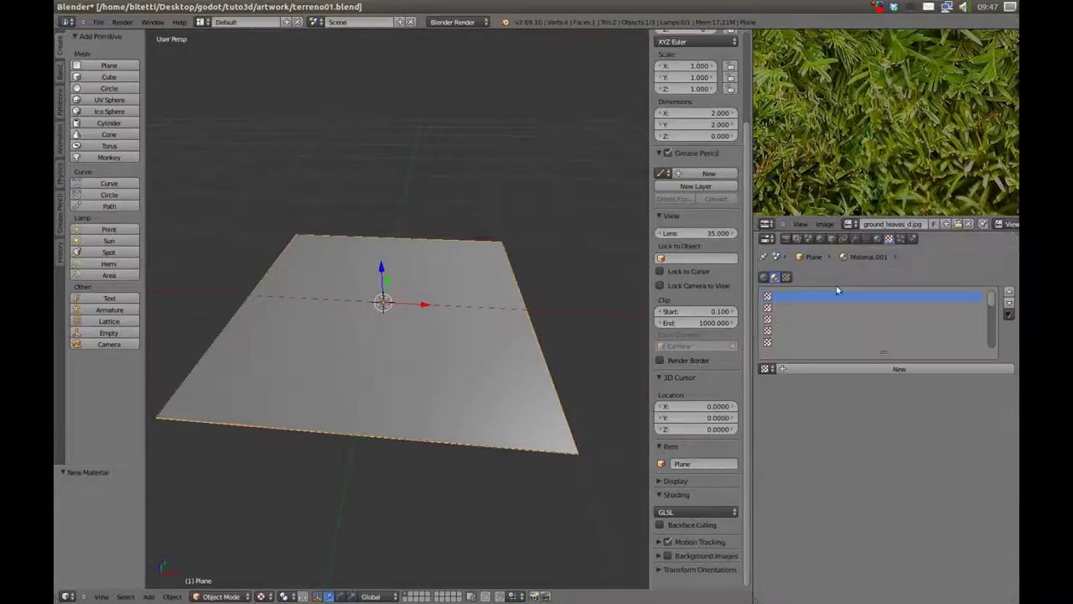
click(779, 308)
click(780, 298)
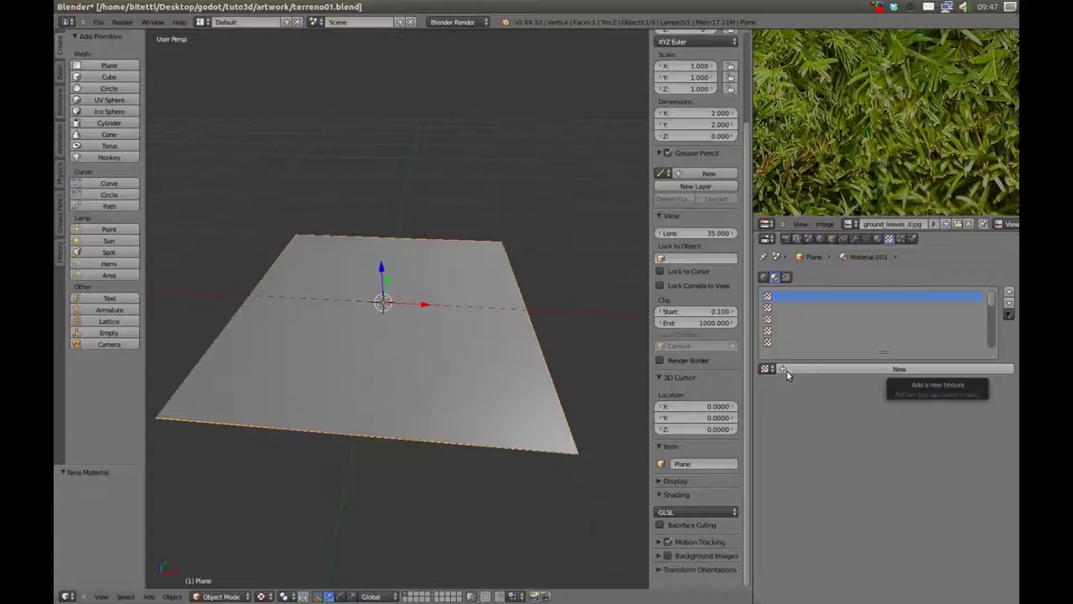
click(787, 369)
click(836, 383)
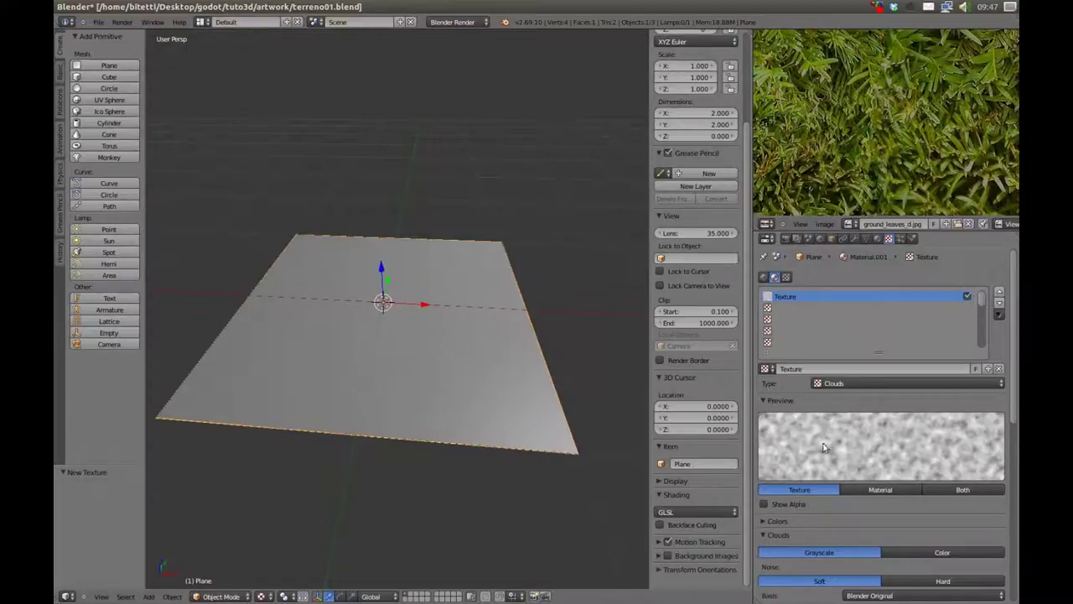
click(846, 382)
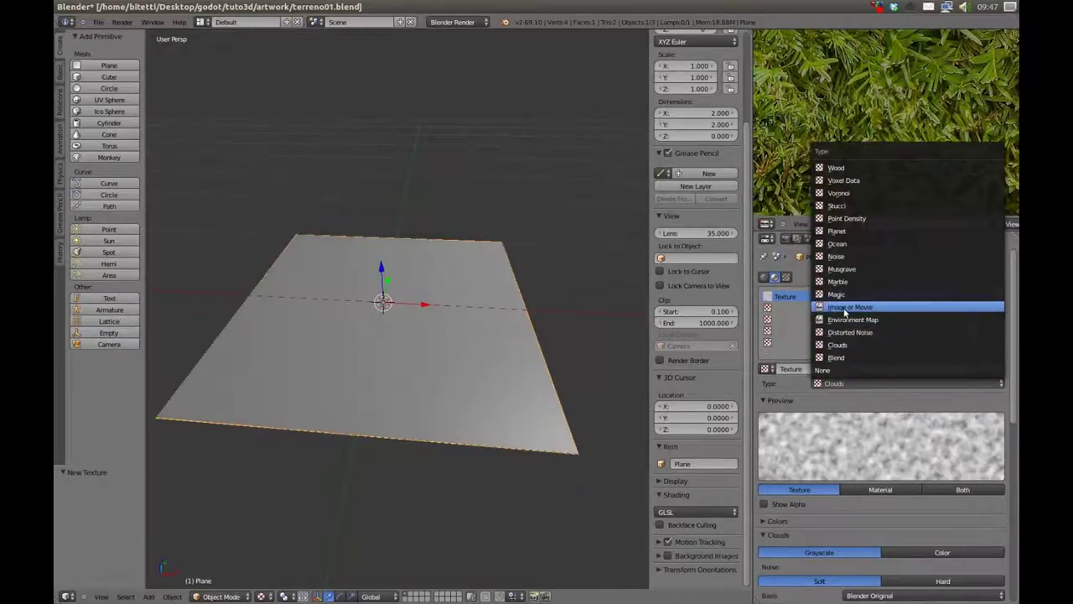
click(845, 308)
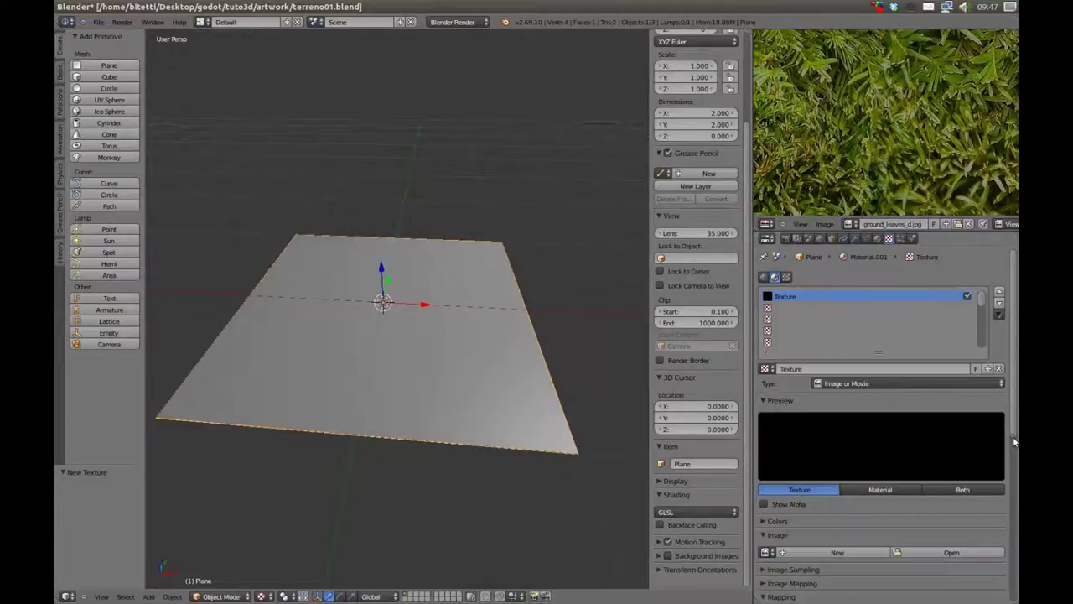
- Link ground_leaves_d.jpg as the texture image and inspect the grass-covered plane
scroll(1013, 440, down, 2)
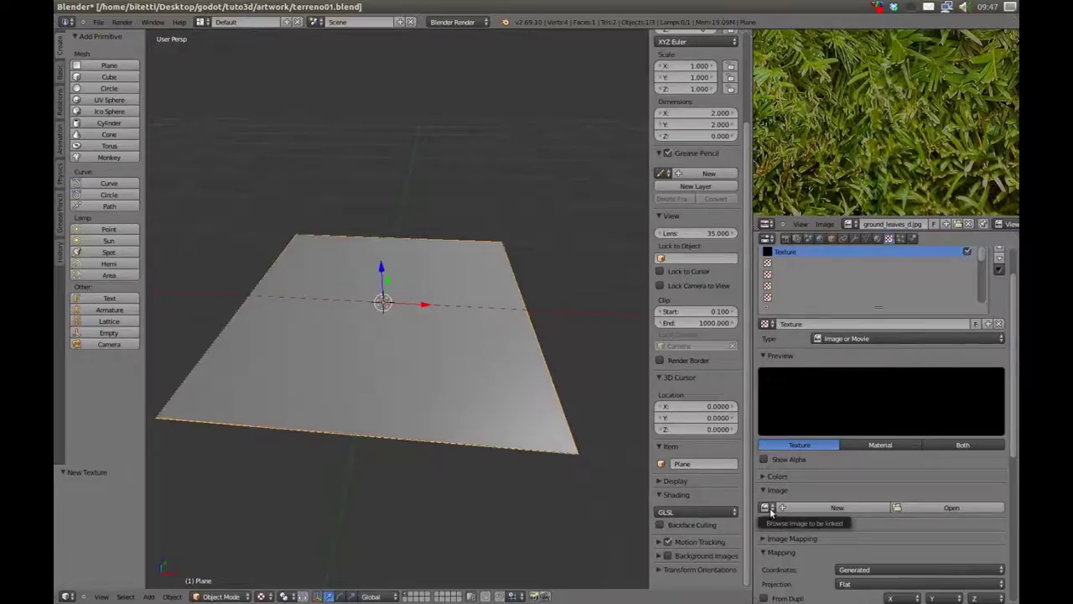
click(770, 508)
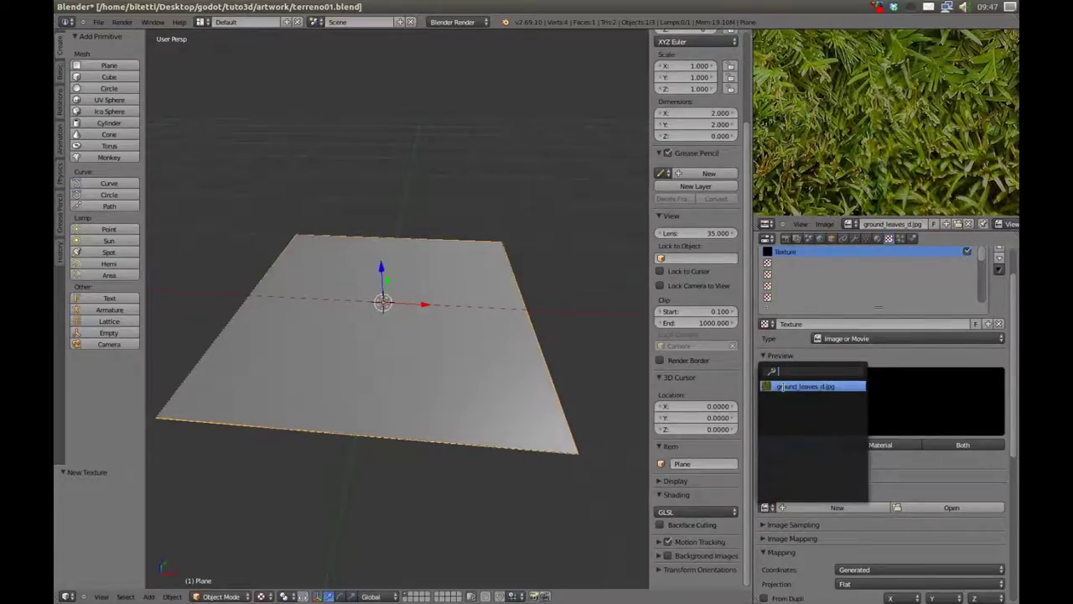
click(780, 387)
mouse_move(430, 346)
middle_down()
mouse_move(403, 392)
mouse_move(439, 390)
middle_up()
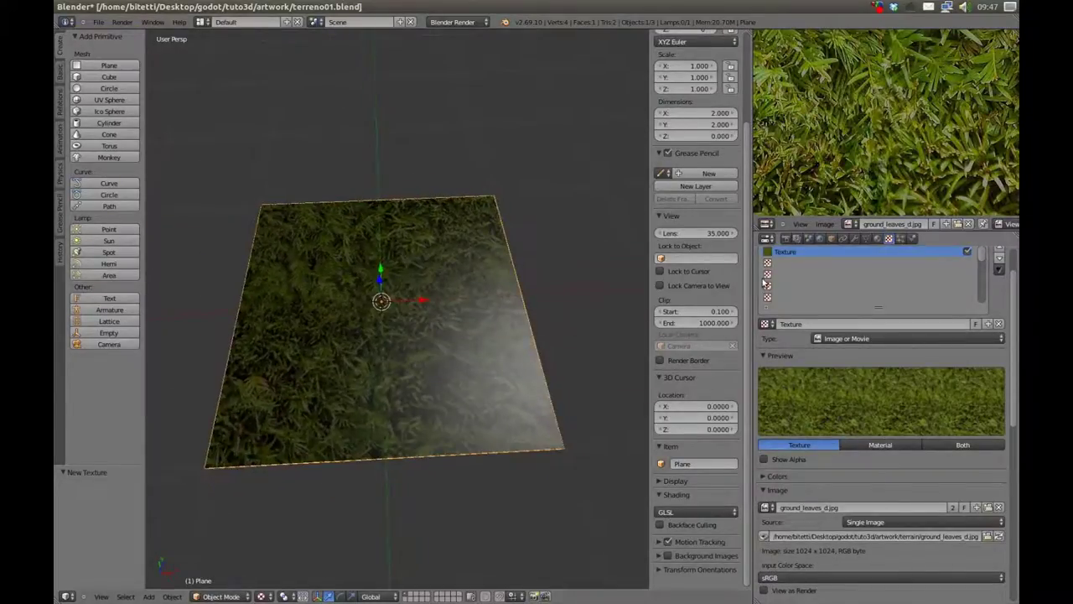
drag(1011, 419, 1017, 394)
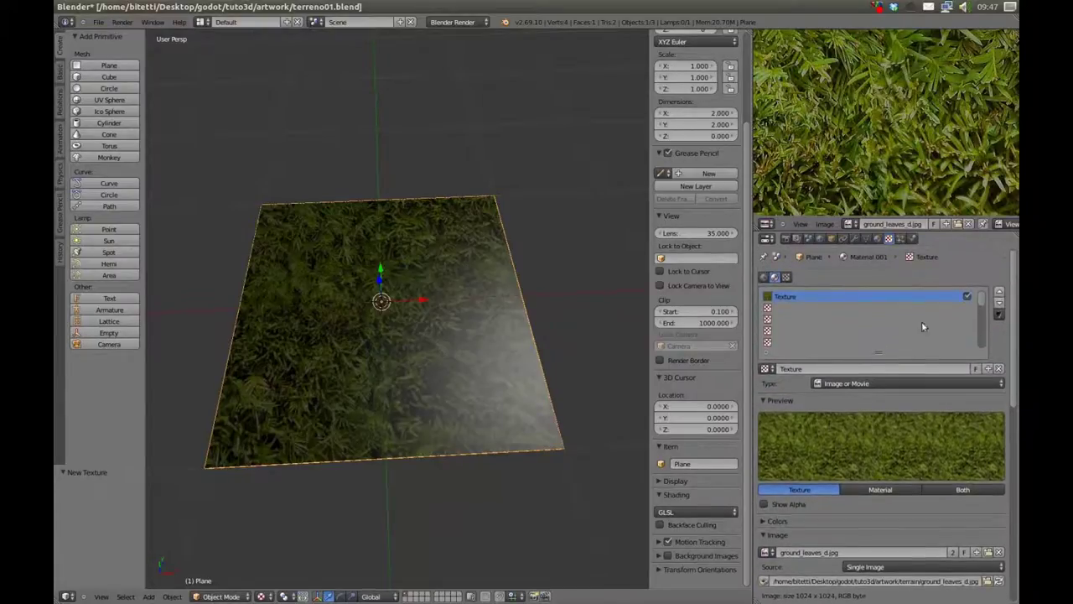
- Create a second Image or Movie texture, Texture.001, in the empty second slot
click(774, 307)
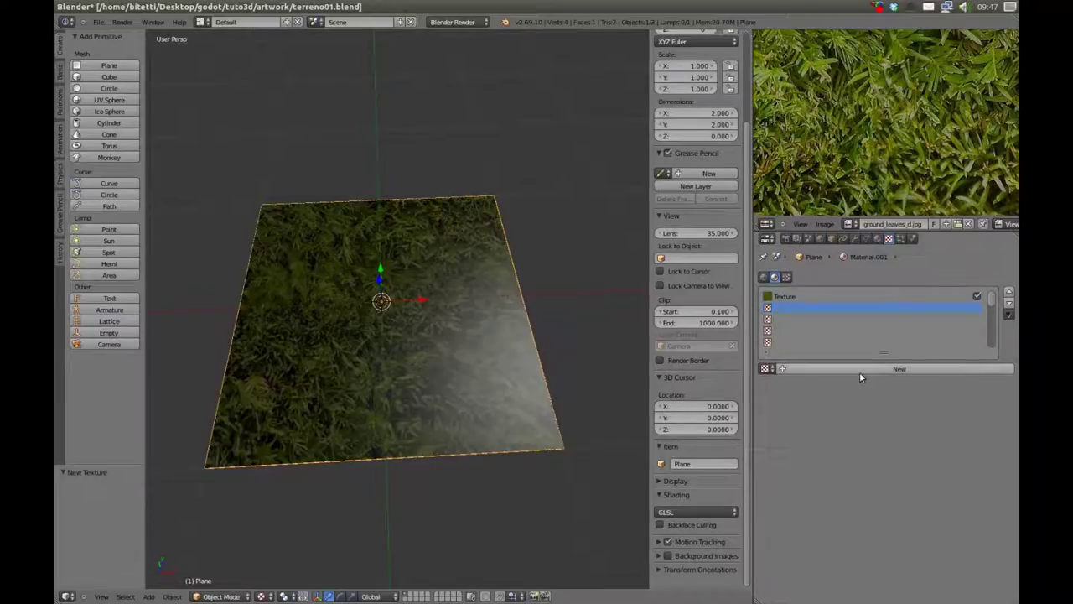
click(859, 371)
click(845, 384)
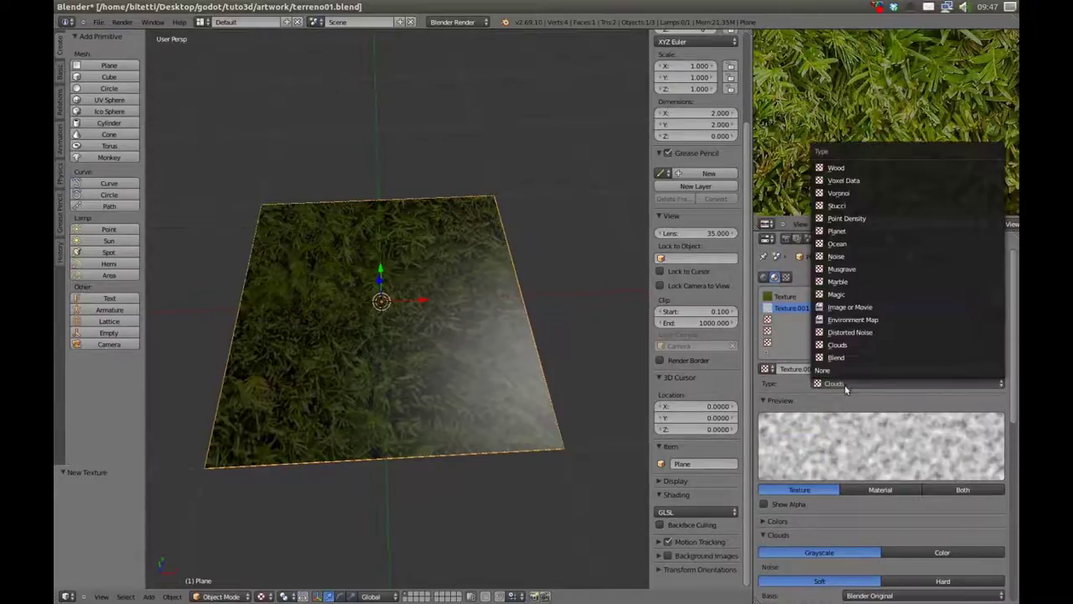
click(856, 309)
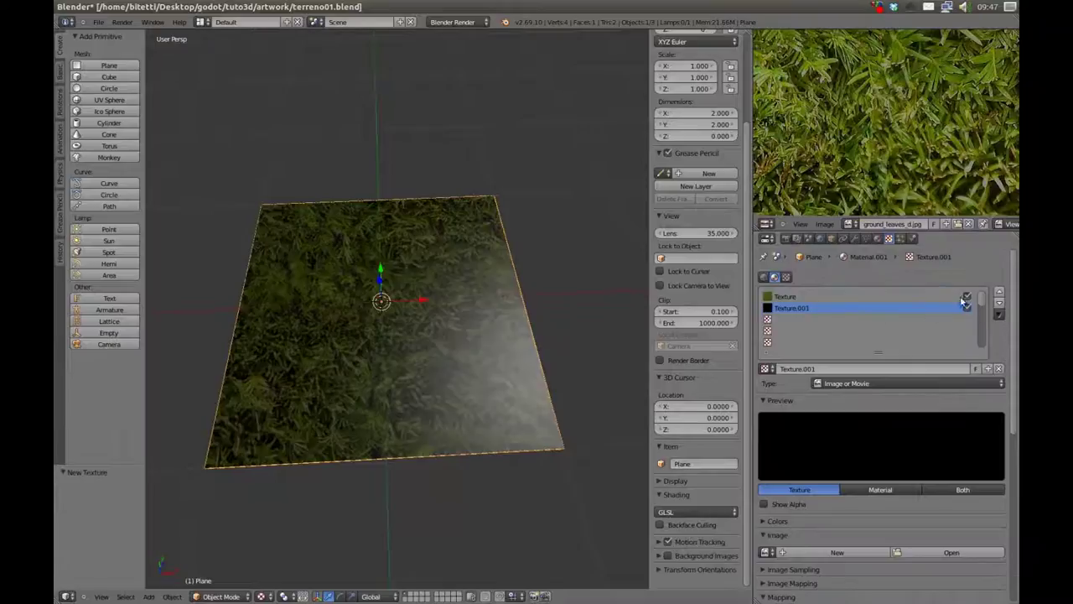
scroll(990, 386, down, 5)
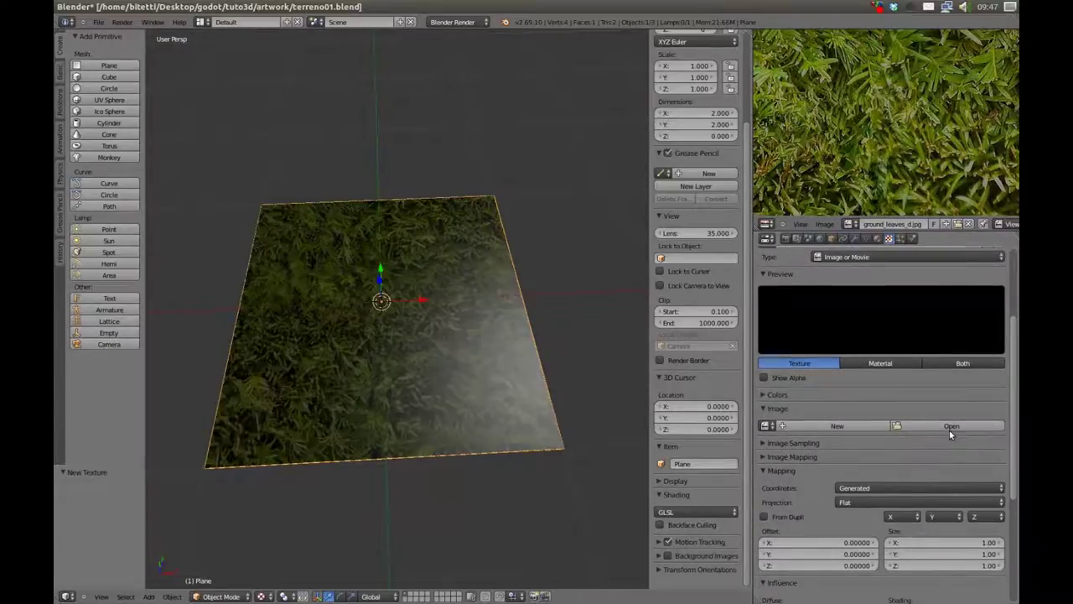
- Load terrain/ground_leaves_n.jpg into Texture.001
click(948, 427)
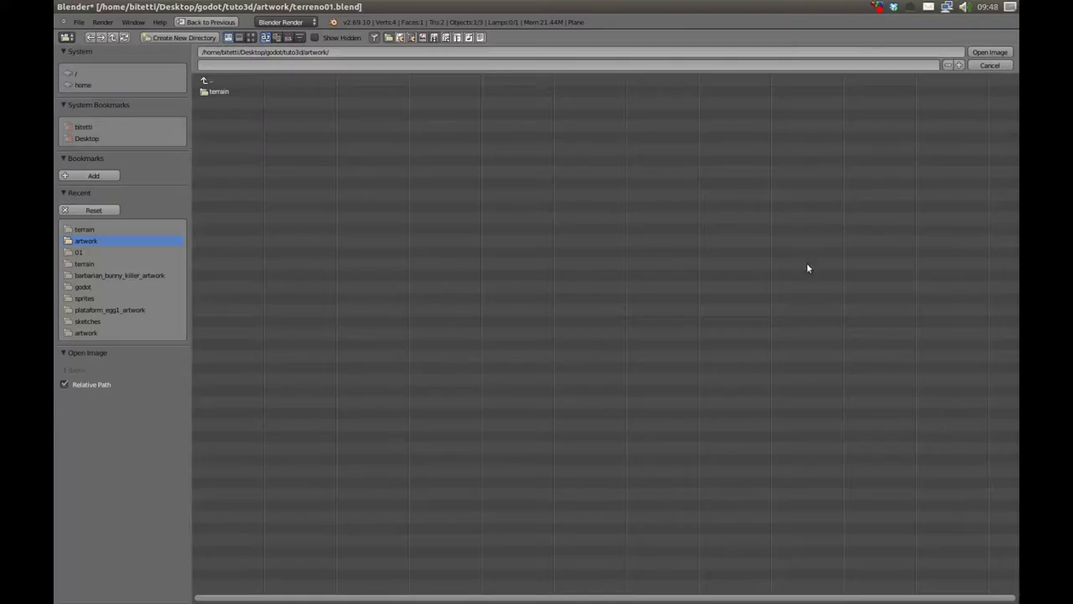
click(215, 91)
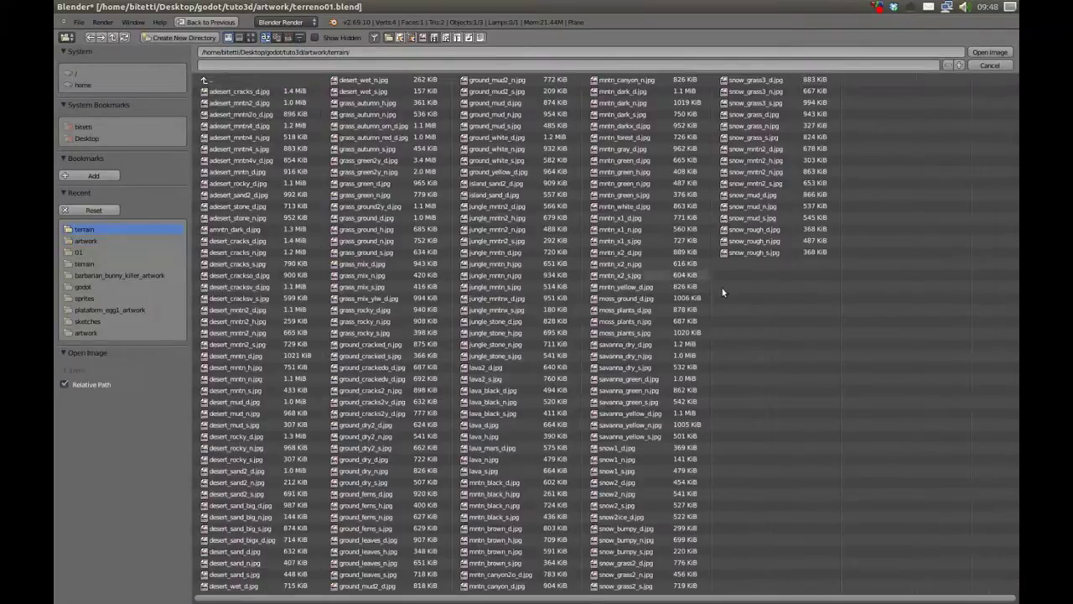
click(250, 37)
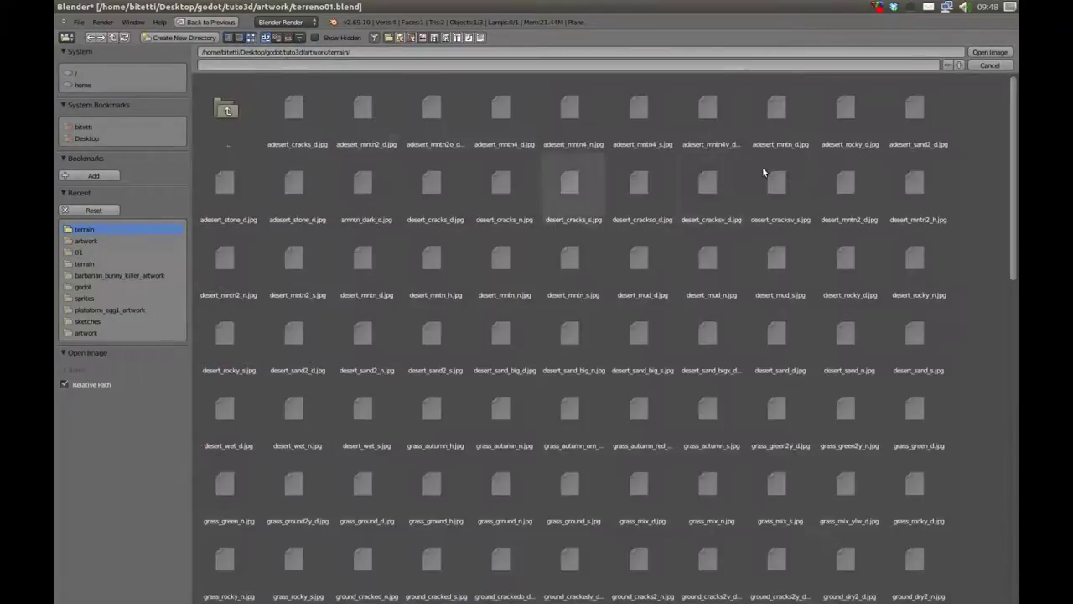
mouse_move(1013, 181)
mouse_down()
mouse_move(1012, 236)
mouse_move(1017, 223)
mouse_up()
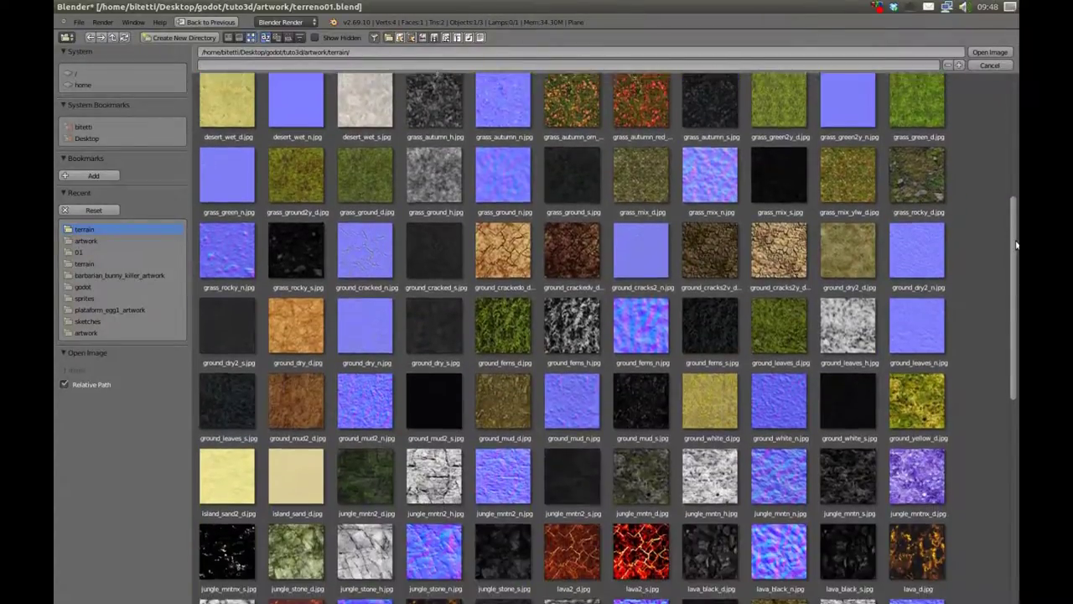
scroll(777, 480, down, 2)
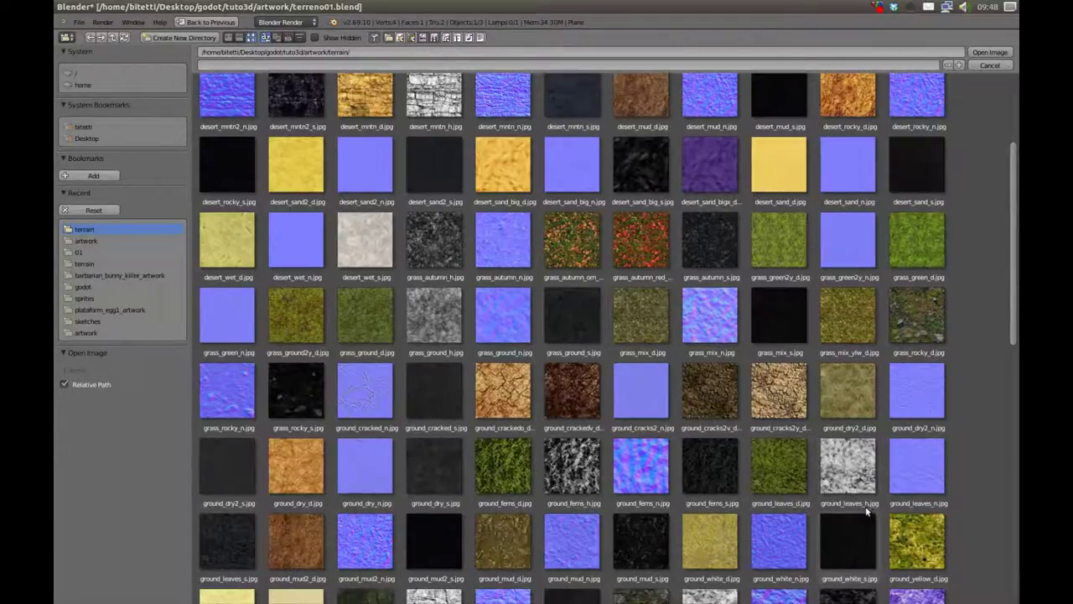
click(907, 486)
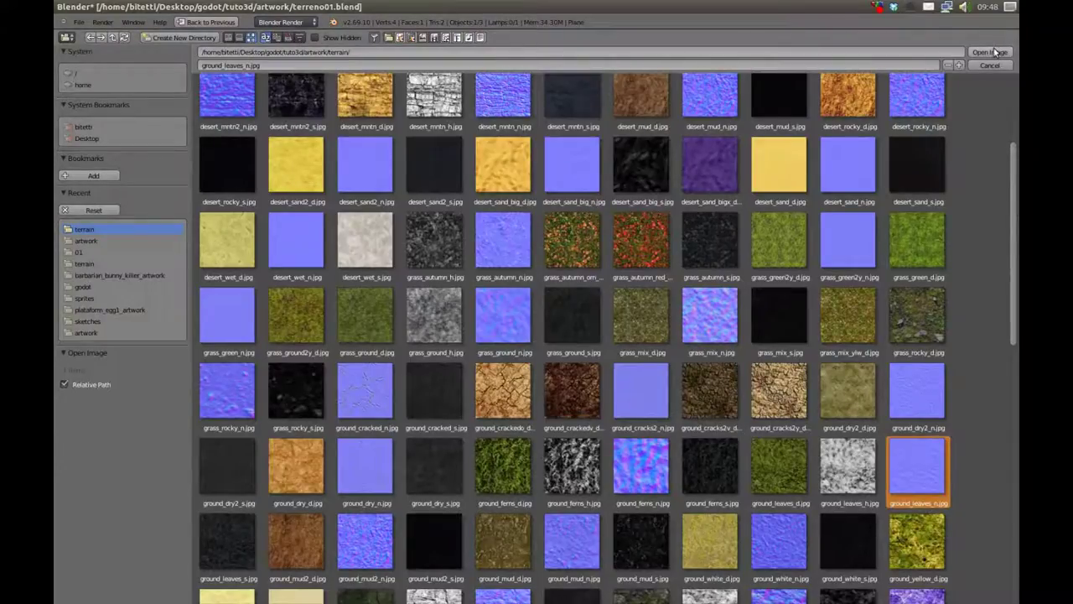
click(992, 53)
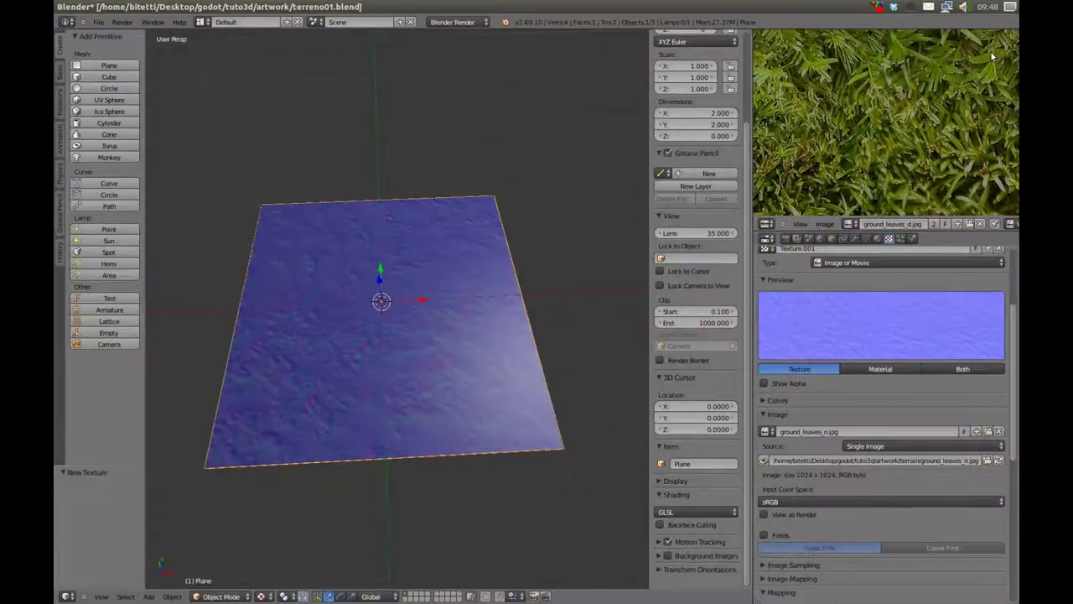
- Change the grass Texture's mapping coordinates from Generated to UV
mouse_move(438, 310)
middle_down()
mouse_move(454, 287)
mouse_move(472, 324)
middle_up()
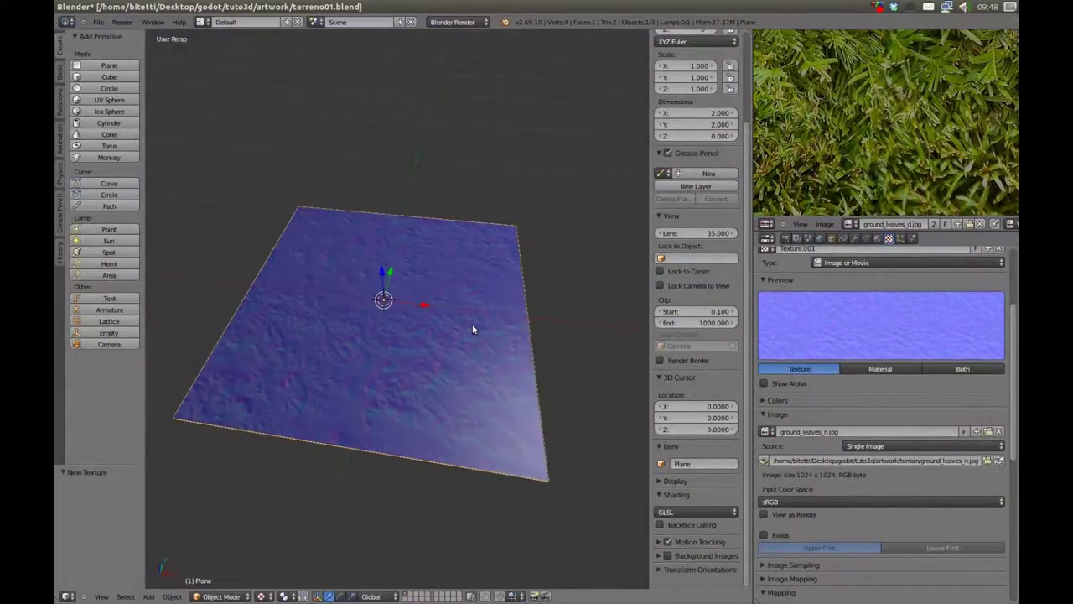
mouse_move(1016, 343)
mouse_down()
mouse_move(1017, 387)
mouse_move(1014, 289)
mouse_up()
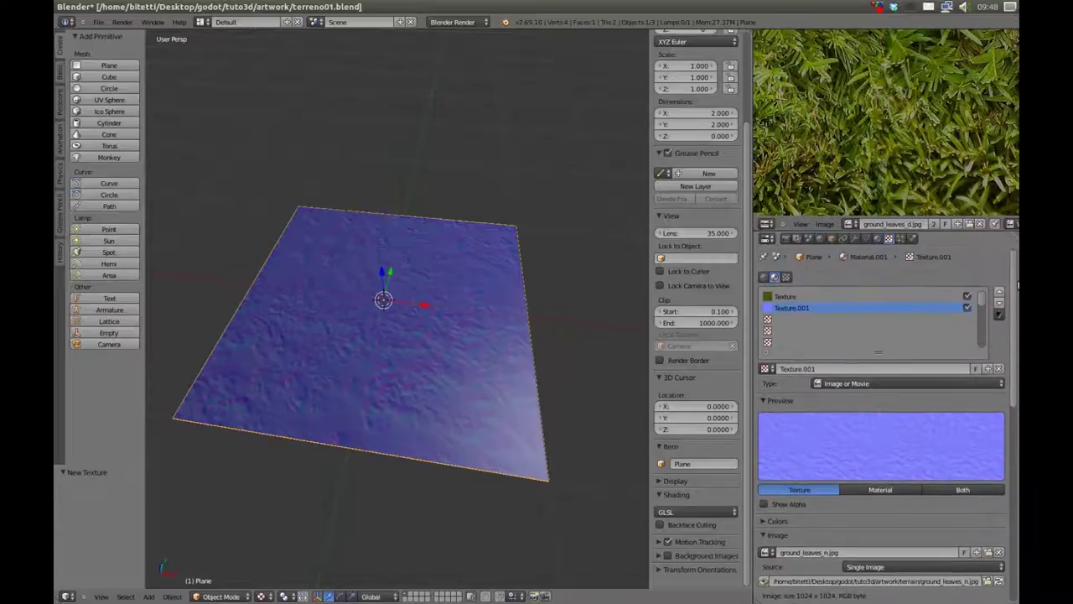
click(785, 298)
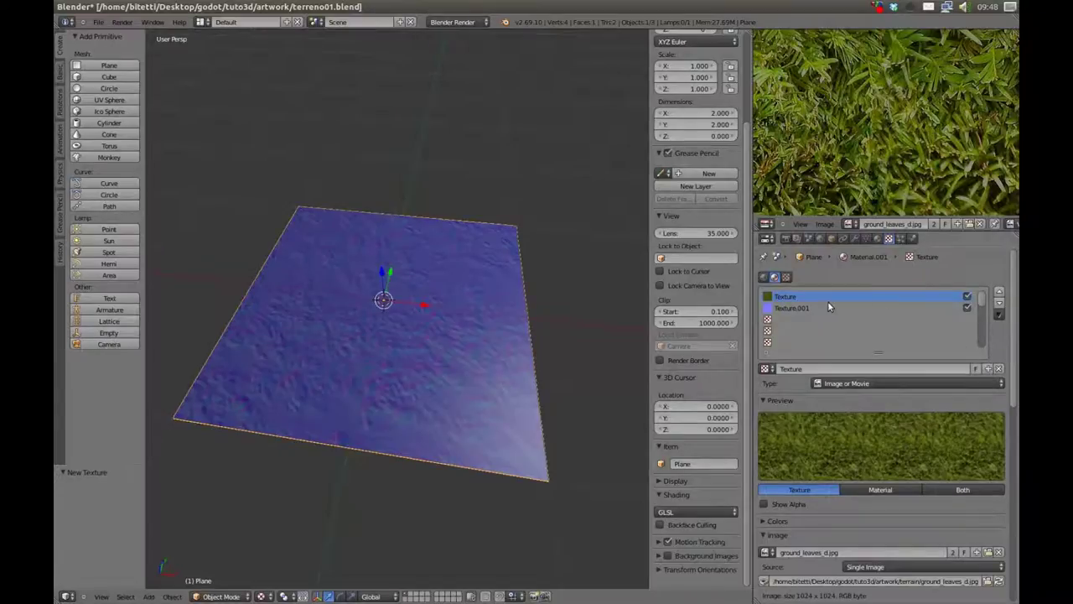
drag(1012, 317, 1012, 411)
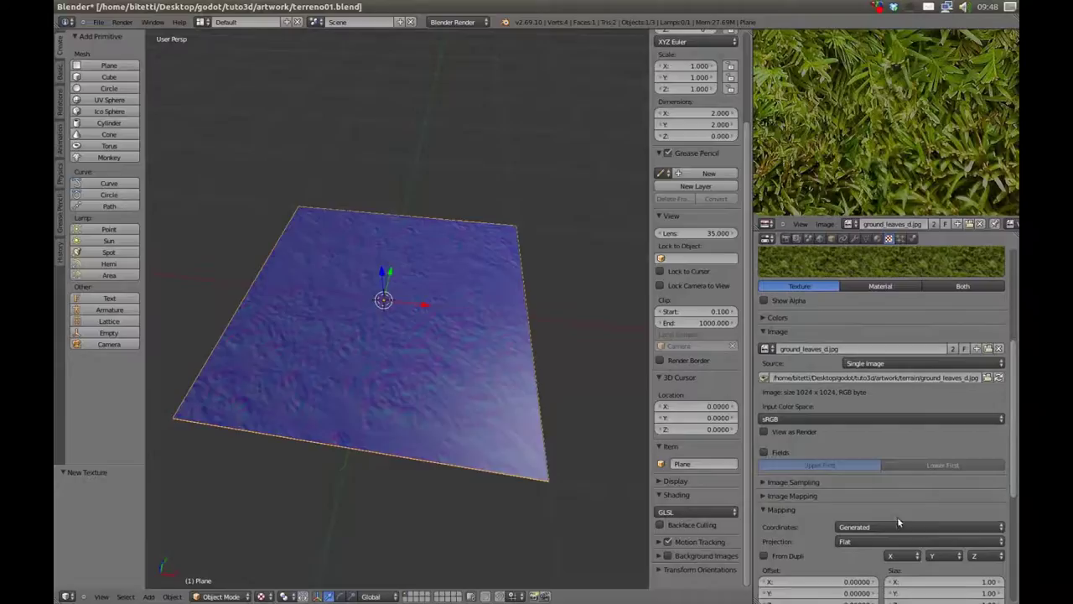
click(853, 527)
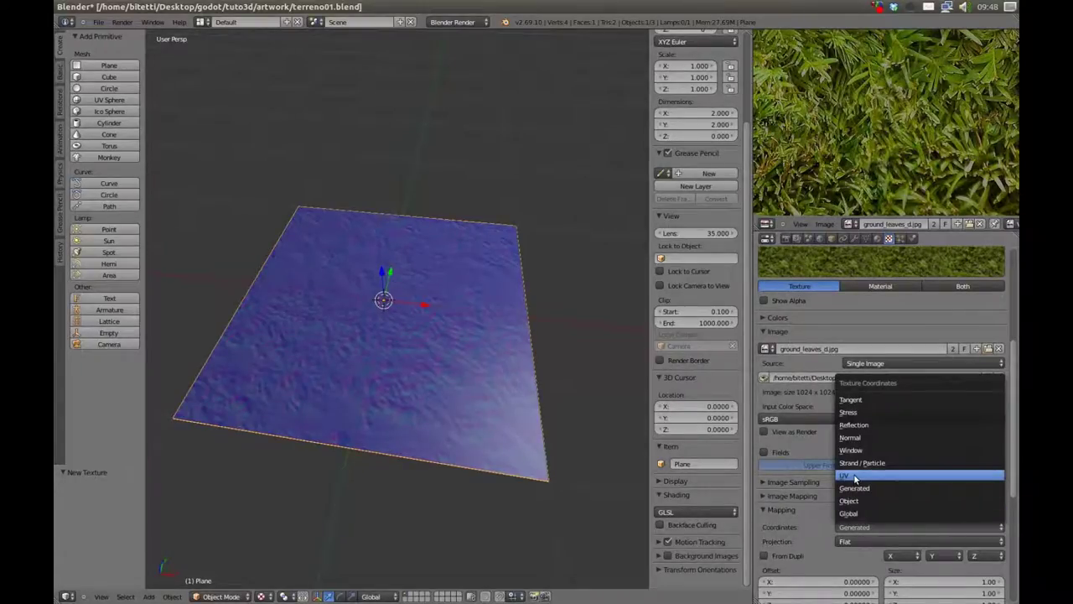
click(854, 476)
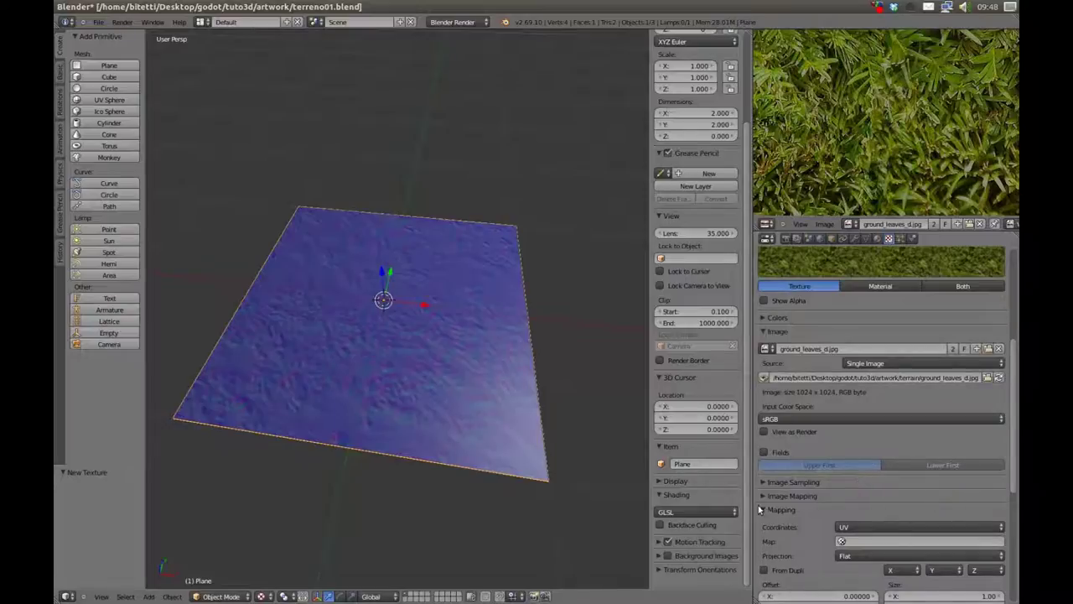
- Change Texture.001 (ground_leaves_n.jpg) mapping coordinates from Generated to UV
drag(1013, 345, 1010, 275)
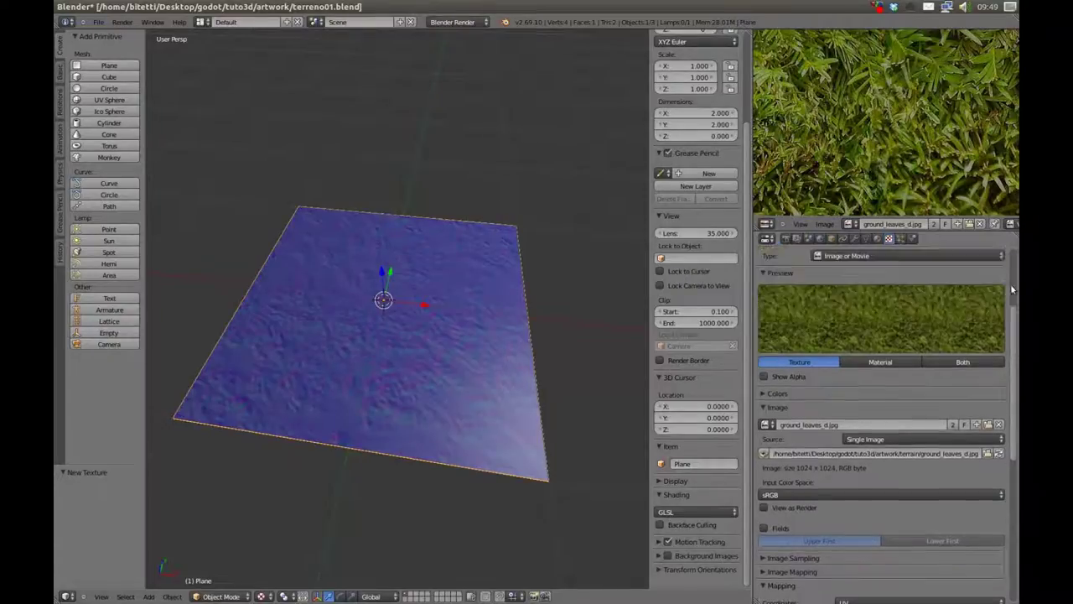
click(792, 264)
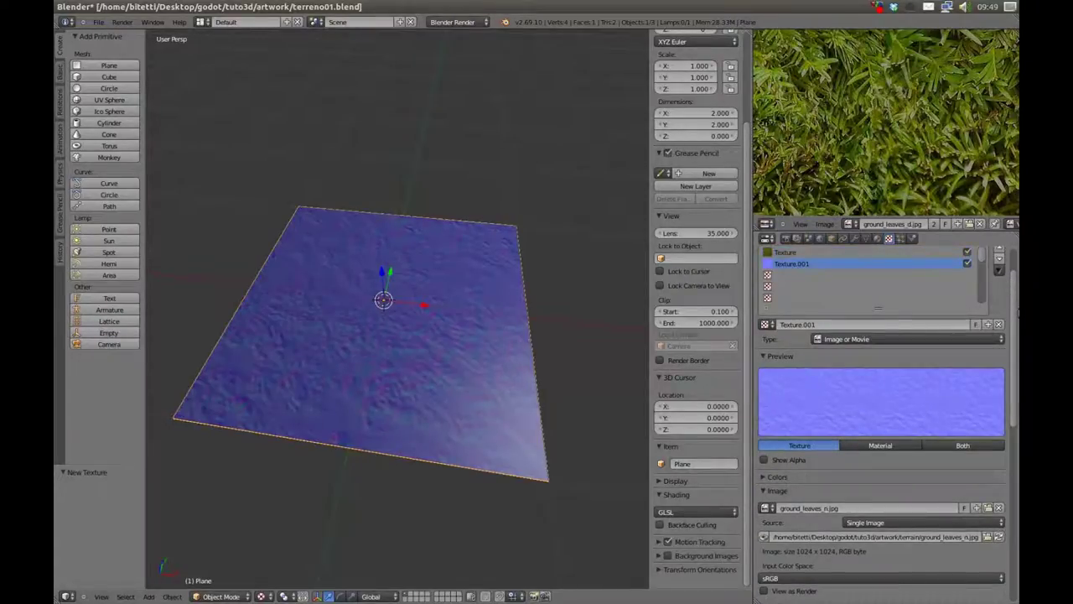
drag(1014, 314, 1007, 412)
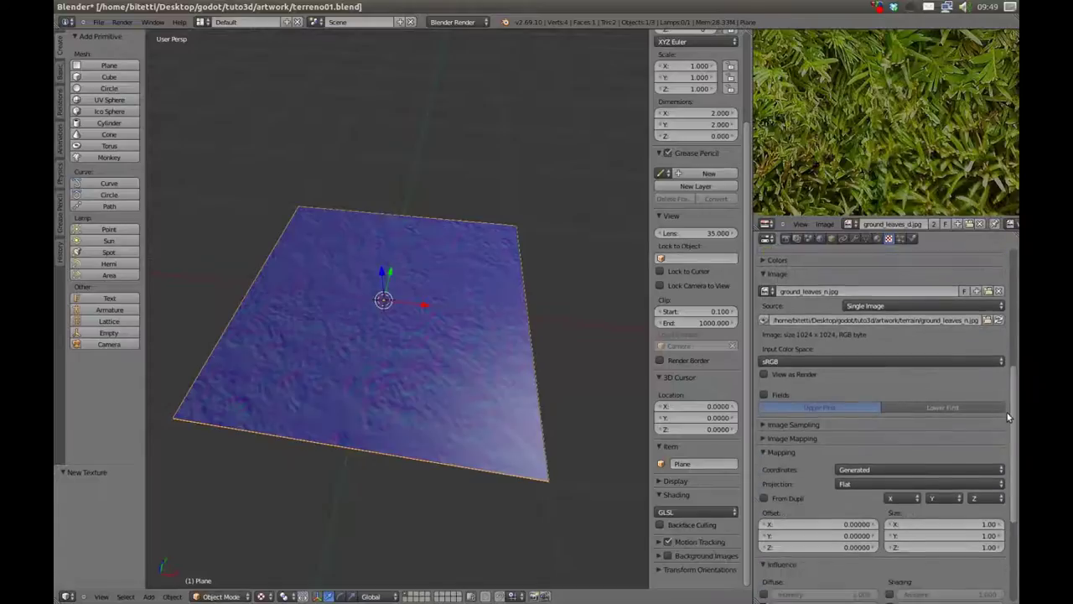
click(880, 457)
click(855, 403)
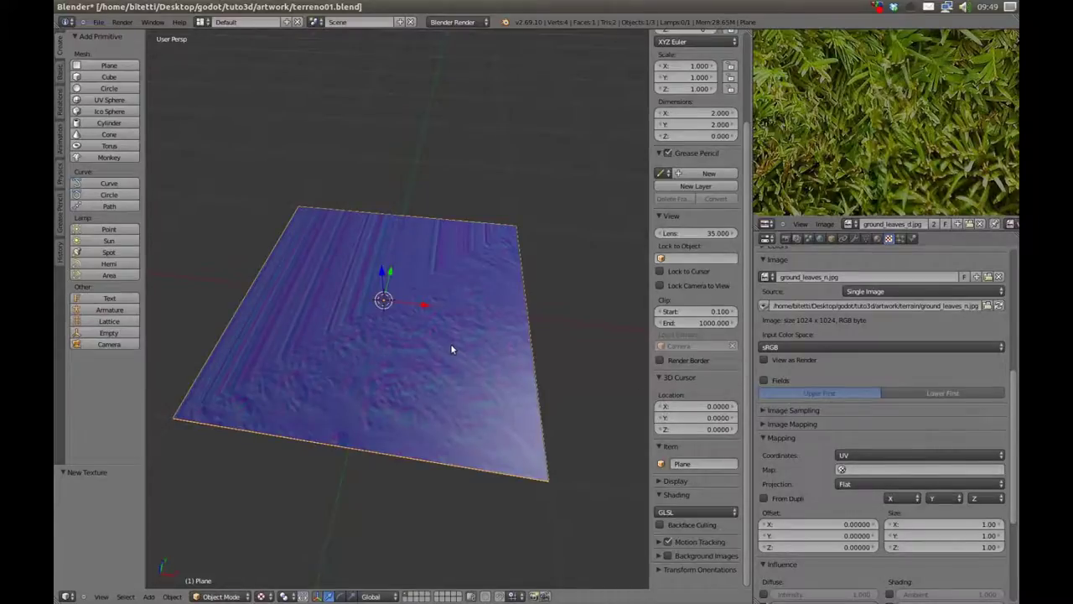
- Mark ground_leaves_n.jpg as a Normal Map in its Image Sampling settings
key(Tab)
key(Tab)
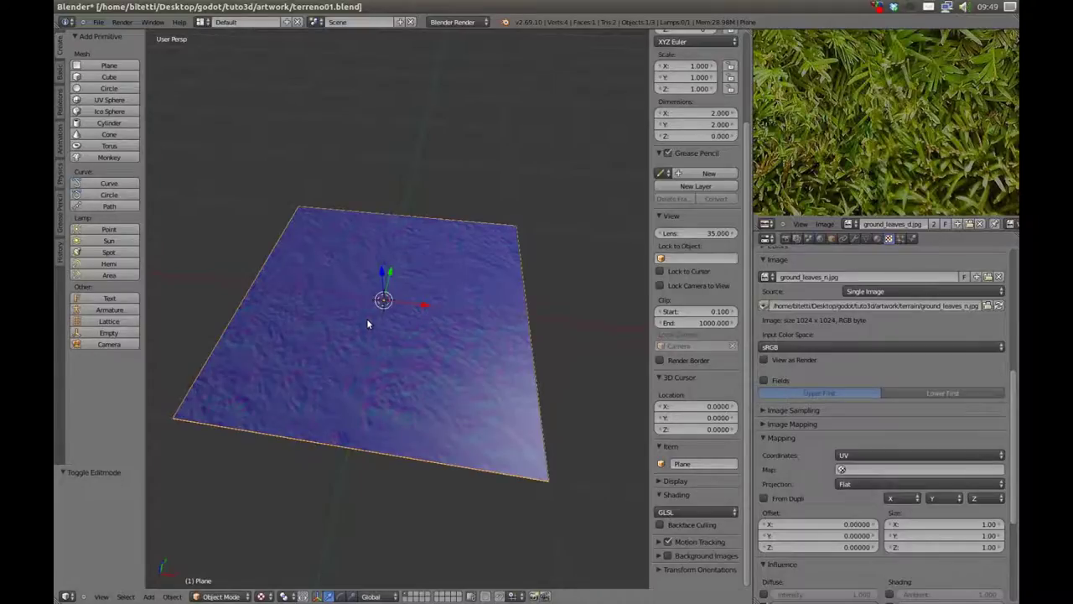
drag(1013, 470, 1011, 500)
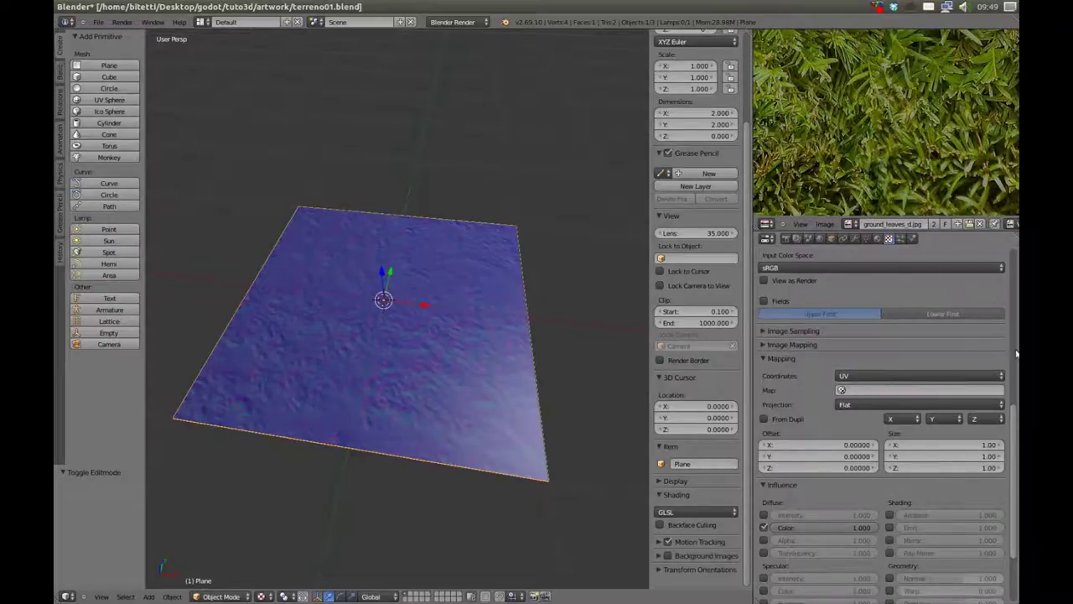
scroll(1015, 407, up, 5)
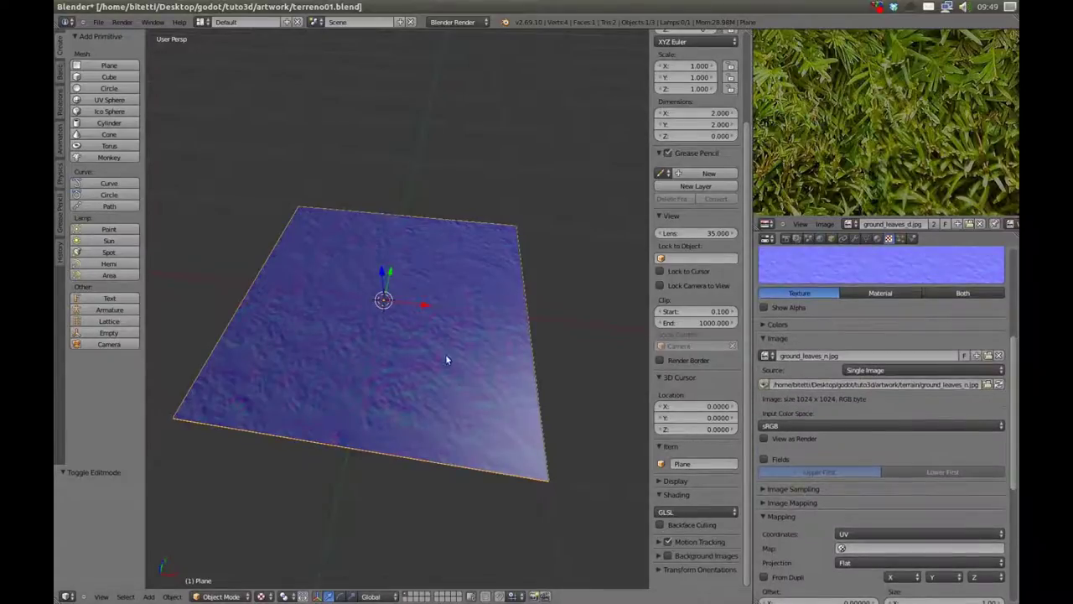
middle_drag(320, 386, 322, 382)
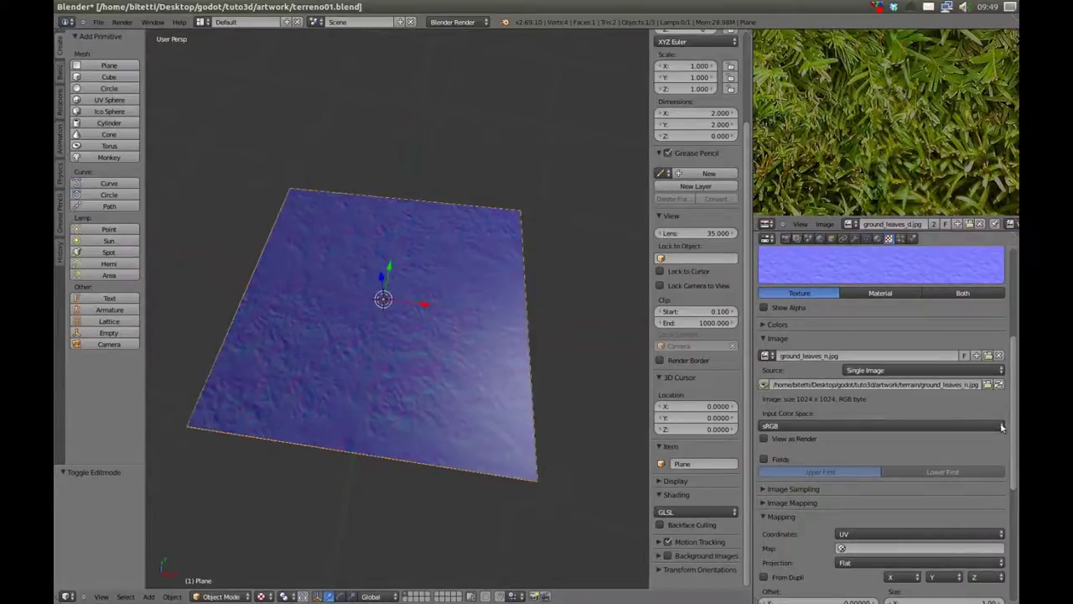
scroll(1012, 418, down, 4)
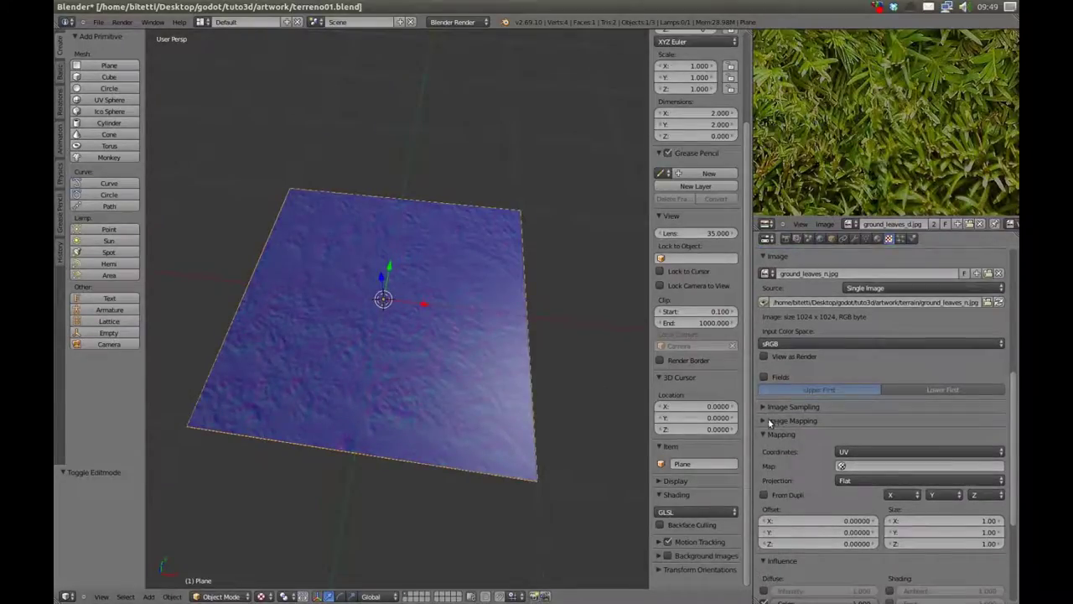
click(762, 407)
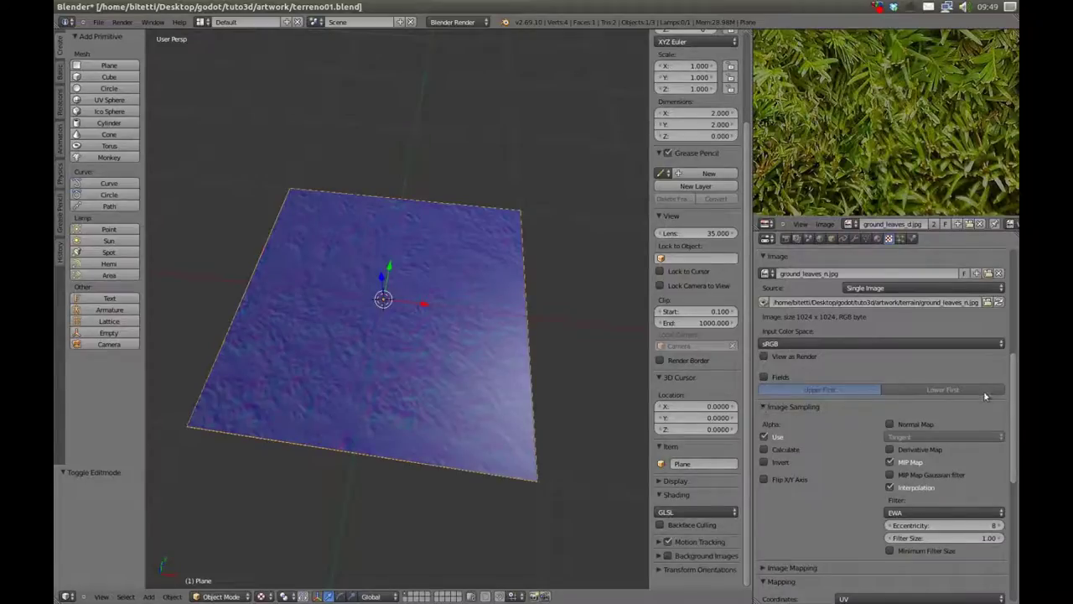
scroll(1015, 352, up, 8)
scroll(1017, 291, up, 3)
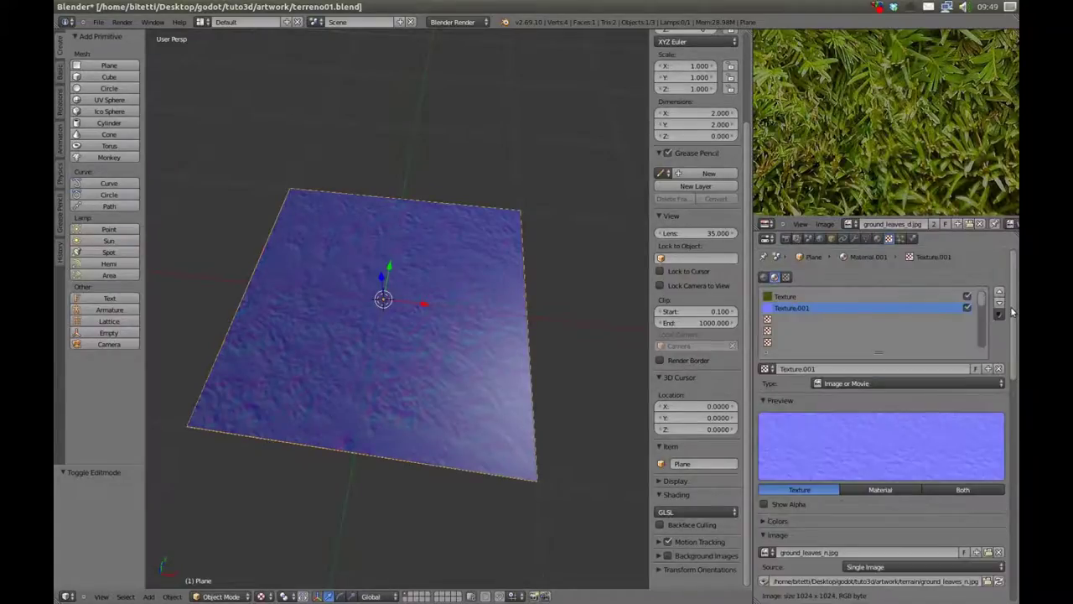
drag(1014, 313, 1008, 433)
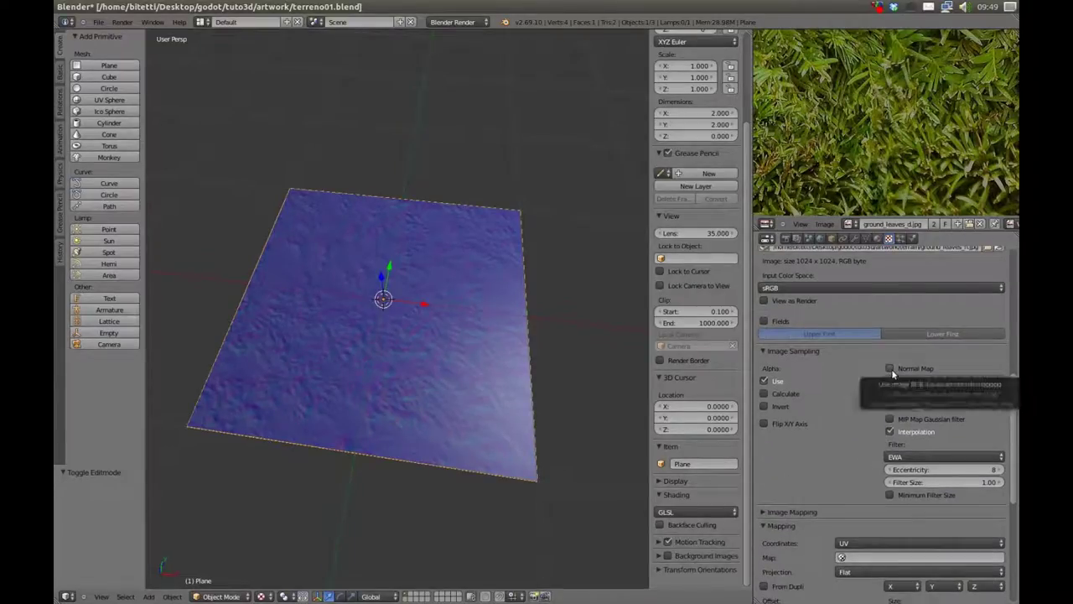
click(890, 369)
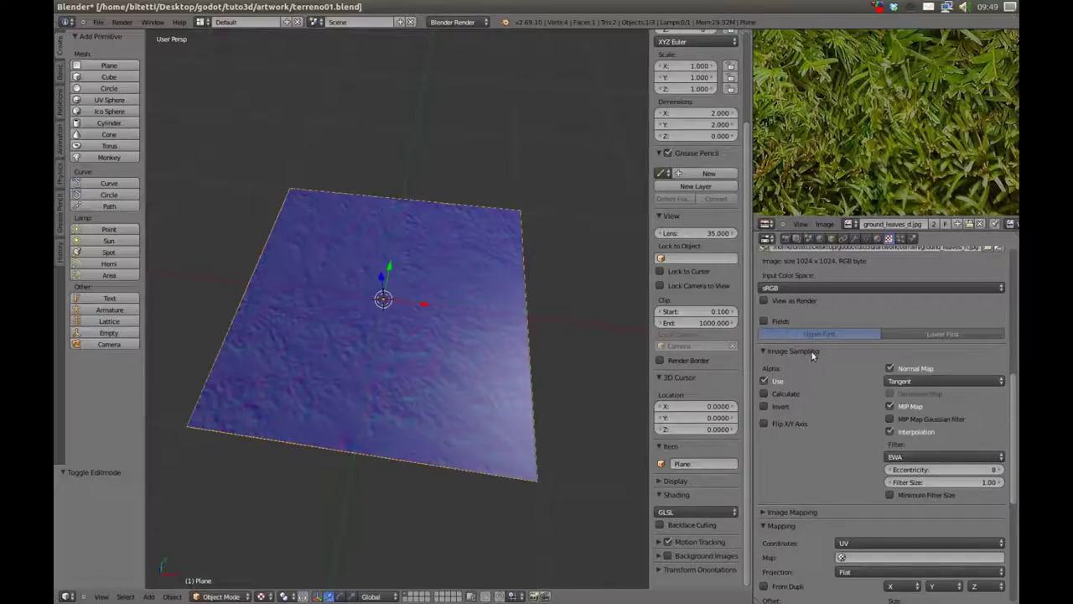
- Turn off the normal texture's Diffuse Color influence so the plane shows grass
click(762, 352)
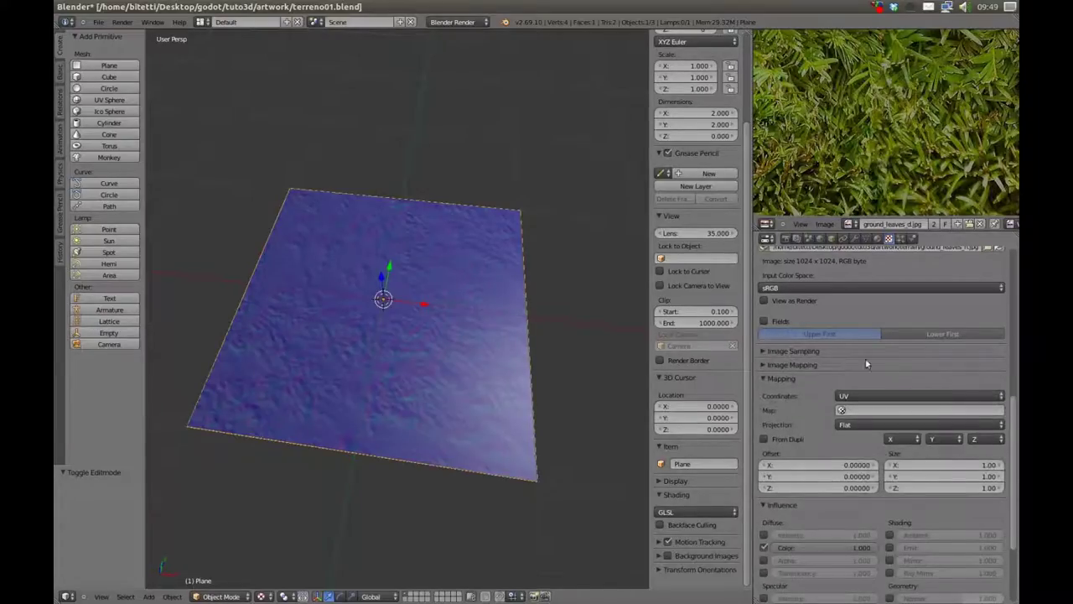
drag(1013, 415, 1012, 473)
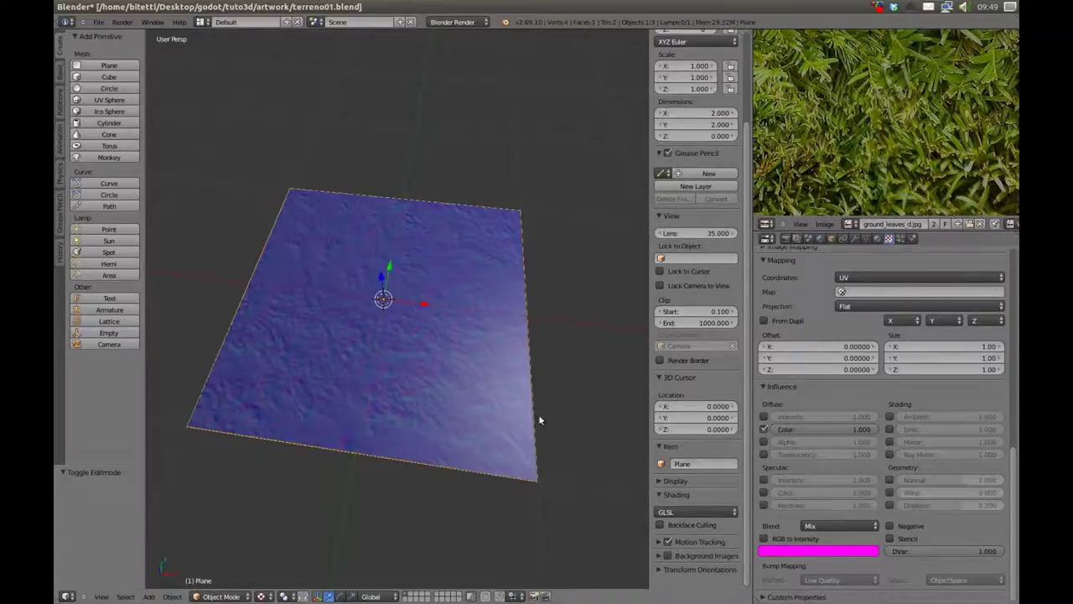
click(763, 429)
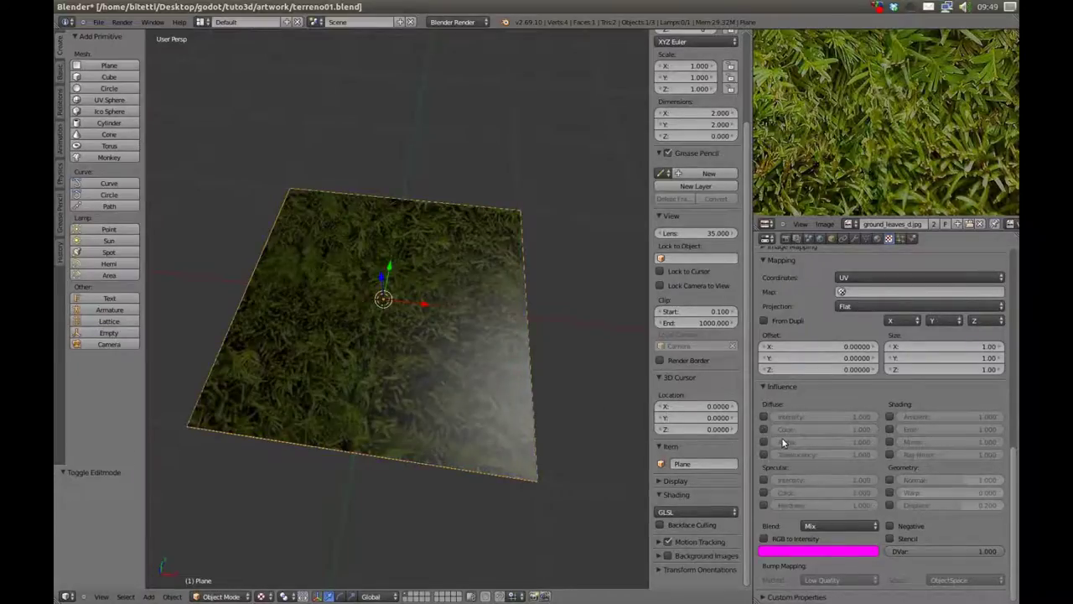
- Enable Geometry Normal influence and orbit the maximized view to inspect the bumpy grass relief
click(890, 479)
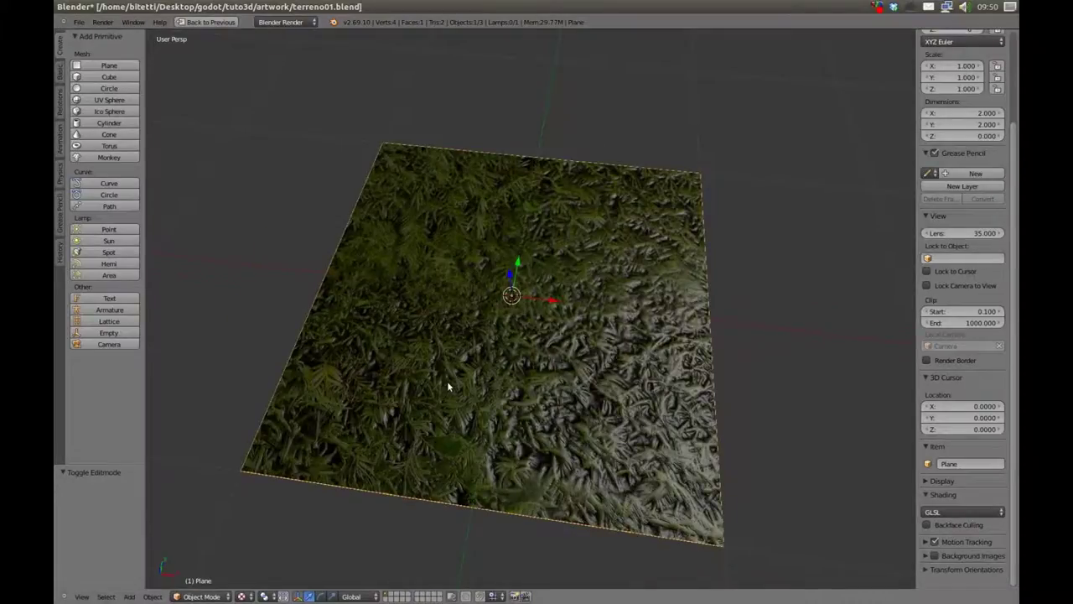
mouse_move(506, 408)
middle_down()
mouse_move(577, 360)
mouse_move(542, 414)
mouse_move(542, 459)
mouse_move(359, 275)
mouse_move(522, 332)
mouse_move(690, 237)
mouse_move(590, 280)
middle_up()
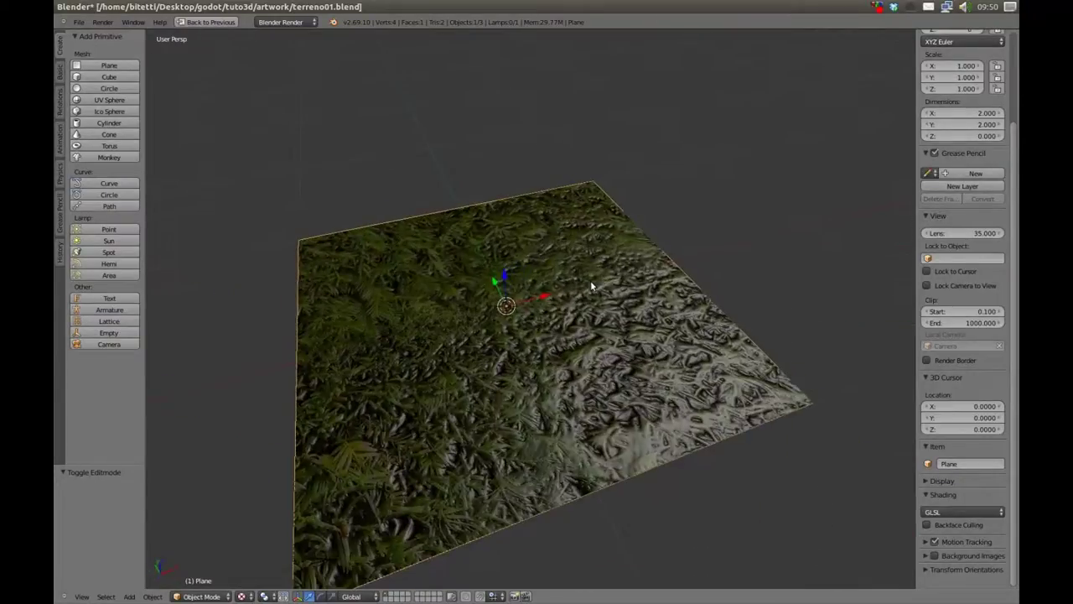
scroll(511, 395, down, 3)
middle_drag(511, 396, 530, 357)
scroll(530, 357, down, 3)
scroll(575, 242, up, 3)
mouse_move(575, 242)
middle_down()
mouse_move(752, 176)
mouse_move(615, 389)
mouse_move(712, 120)
middle_up()
- Select the lamp and slide it along the X axis, keeping terrain and lamp in view
right_click(737, 154)
key(g)
key(x)
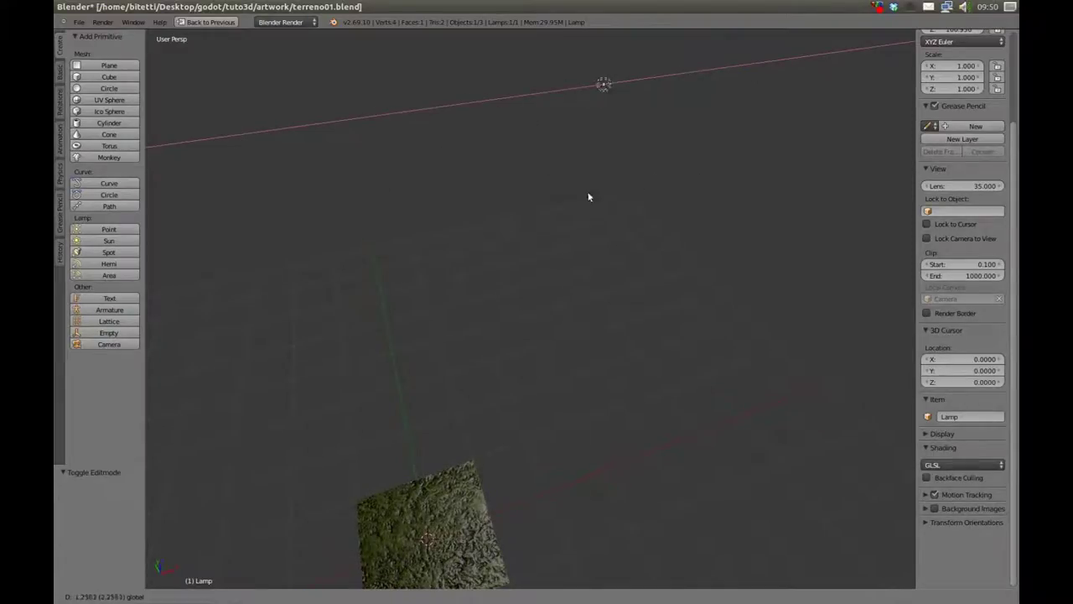
click(534, 212)
middle_drag(534, 211, 562, 306)
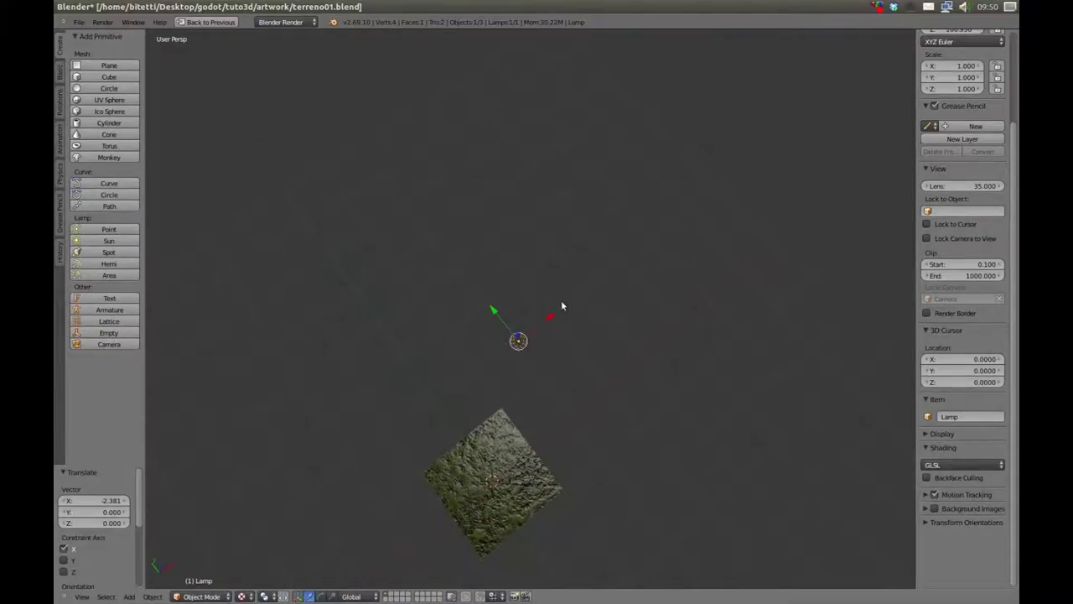
middle_drag(541, 355, 613, 95)
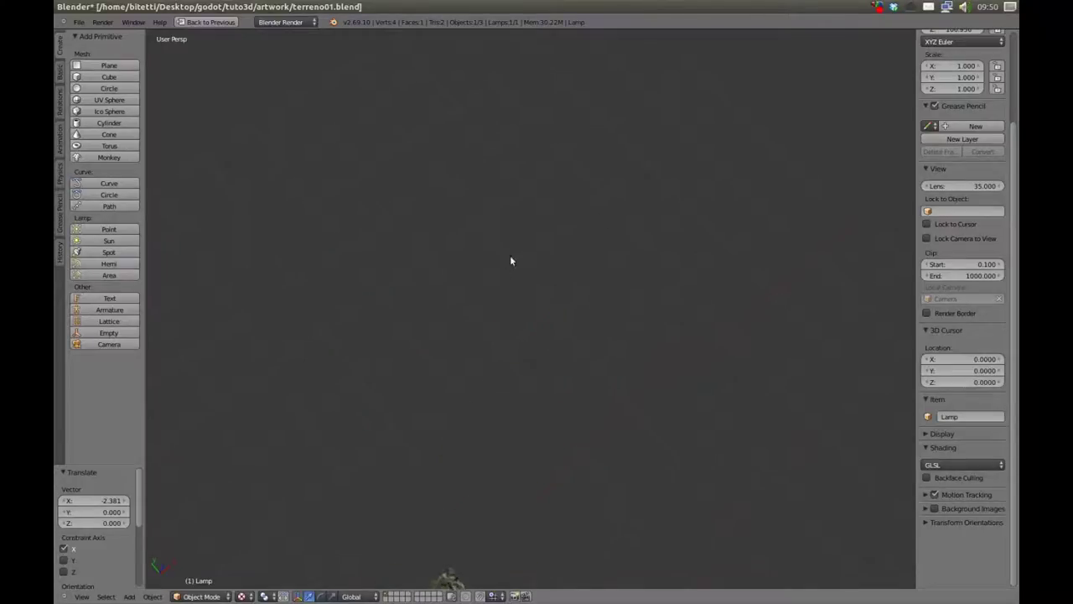
mouse_move(515, 341)
middle_down()
mouse_move(550, 381)
mouse_move(537, 431)
mouse_move(656, 182)
middle_up()
mouse_move(664, 59)
mouse_down()
mouse_move(549, 193)
mouse_move(706, 115)
mouse_up()
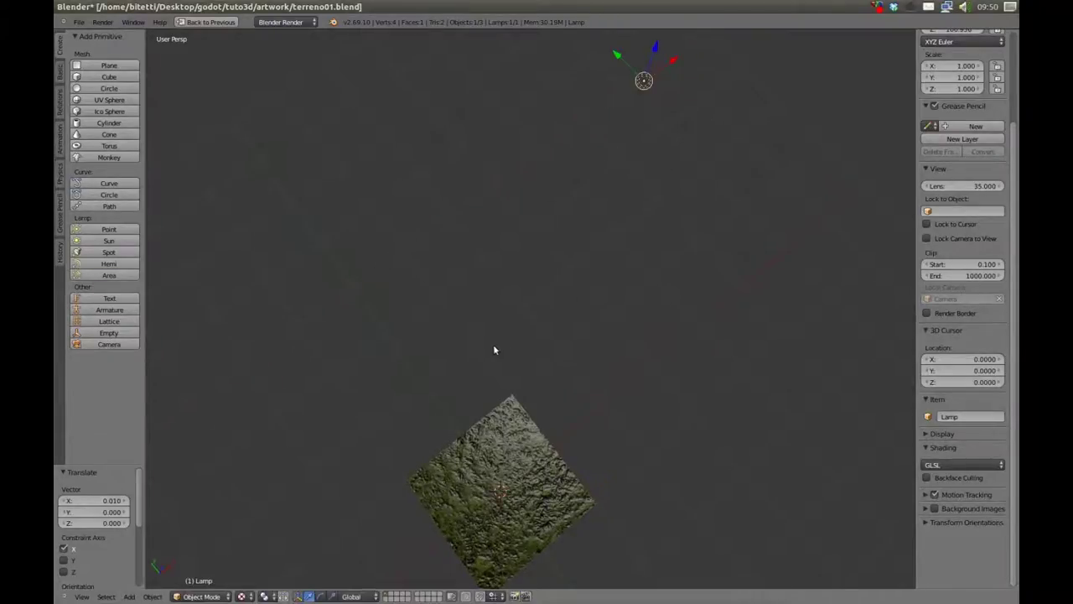
mouse_move(405, 410)
middle_down()
mouse_move(383, 366)
mouse_move(427, 360)
mouse_move(404, 422)
mouse_move(428, 249)
mouse_move(484, 242)
mouse_move(688, 393)
mouse_move(642, 390)
middle_up()
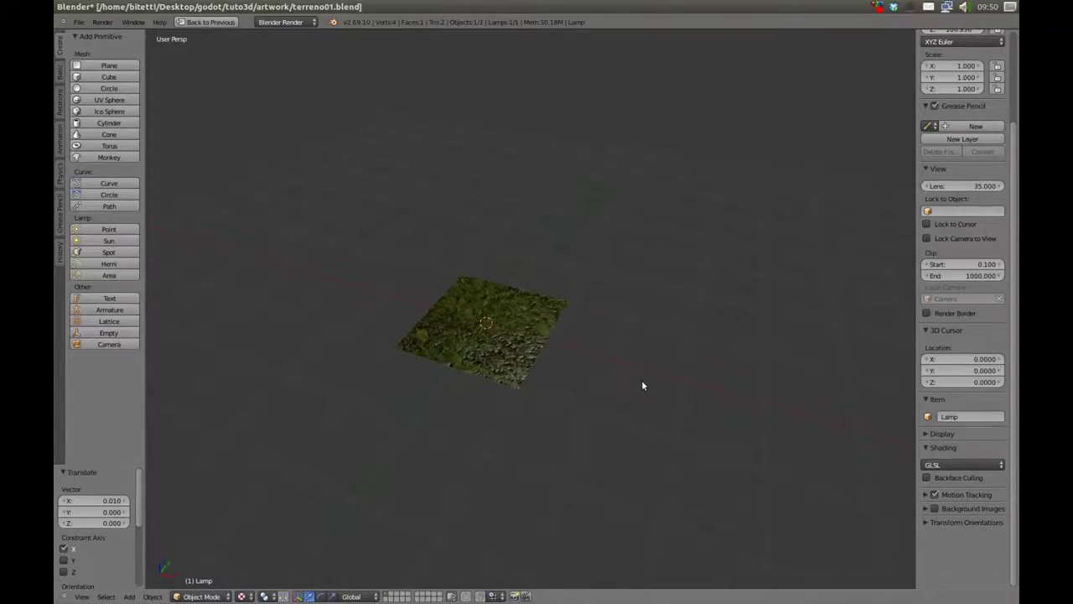
mouse_move(520, 431)
middle_down()
mouse_move(491, 369)
mouse_move(495, 381)
mouse_move(601, 355)
mouse_move(567, 385)
mouse_move(581, 390)
mouse_move(545, 439)
mouse_move(550, 428)
middle_up()
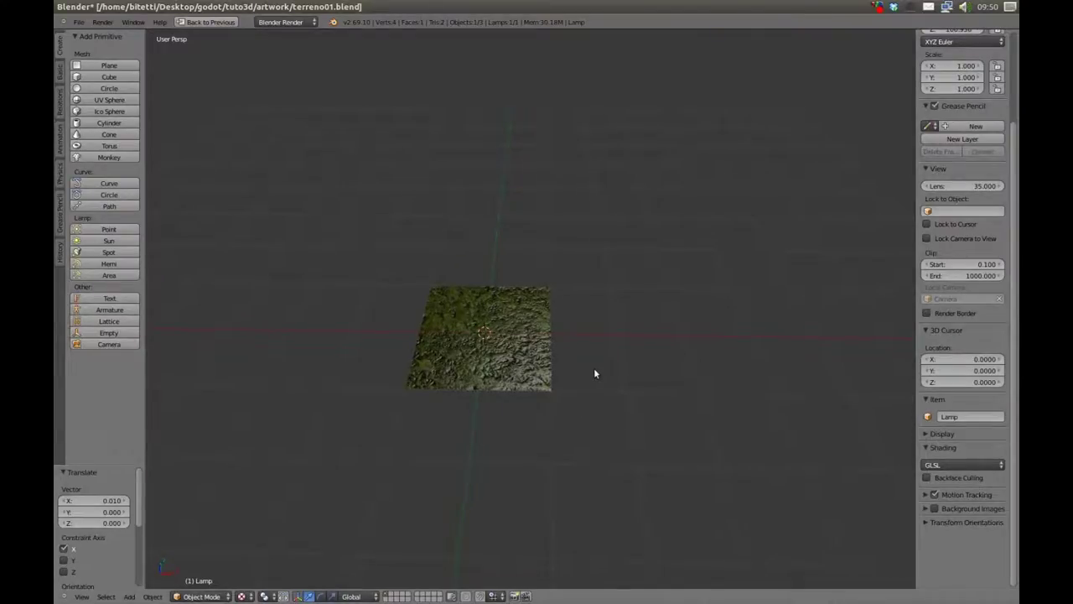
- Switch to orthographic view, place the lamp at X 0.666, and select the terrain plane
key(KP_5)
mouse_move(556, 391)
middle_down()
mouse_move(481, 448)
mouse_move(455, 360)
mouse_move(455, 395)
mouse_move(479, 430)
middle_up()
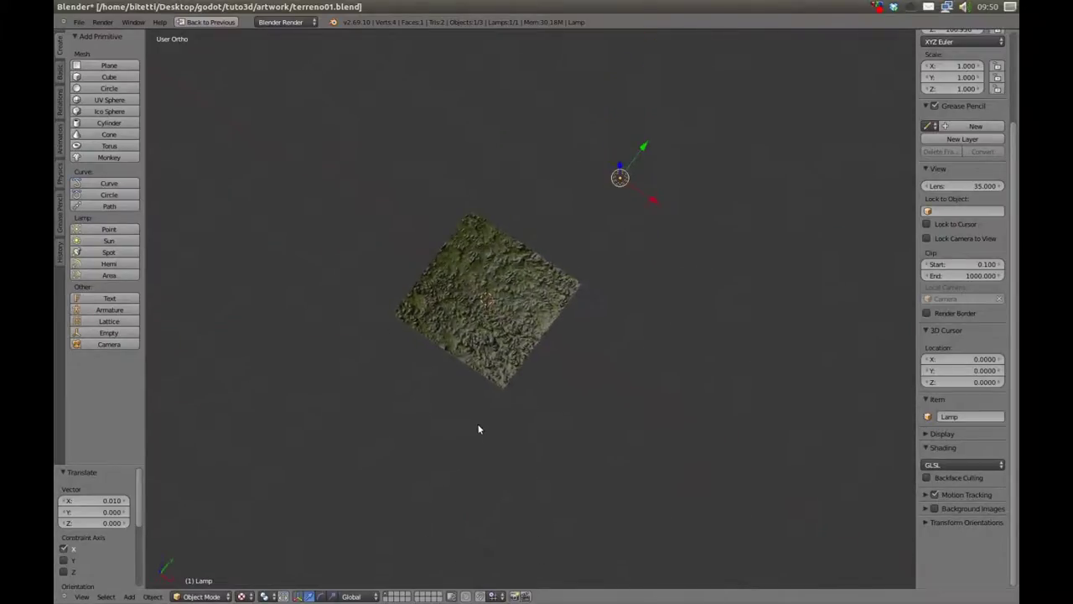
key(g)
key(x)
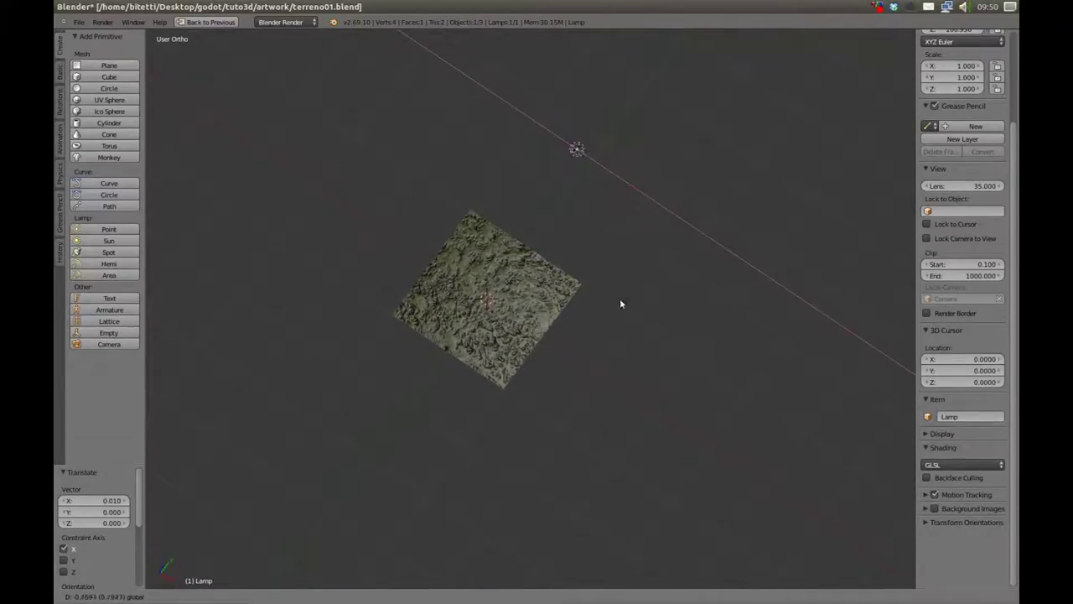
click(609, 345)
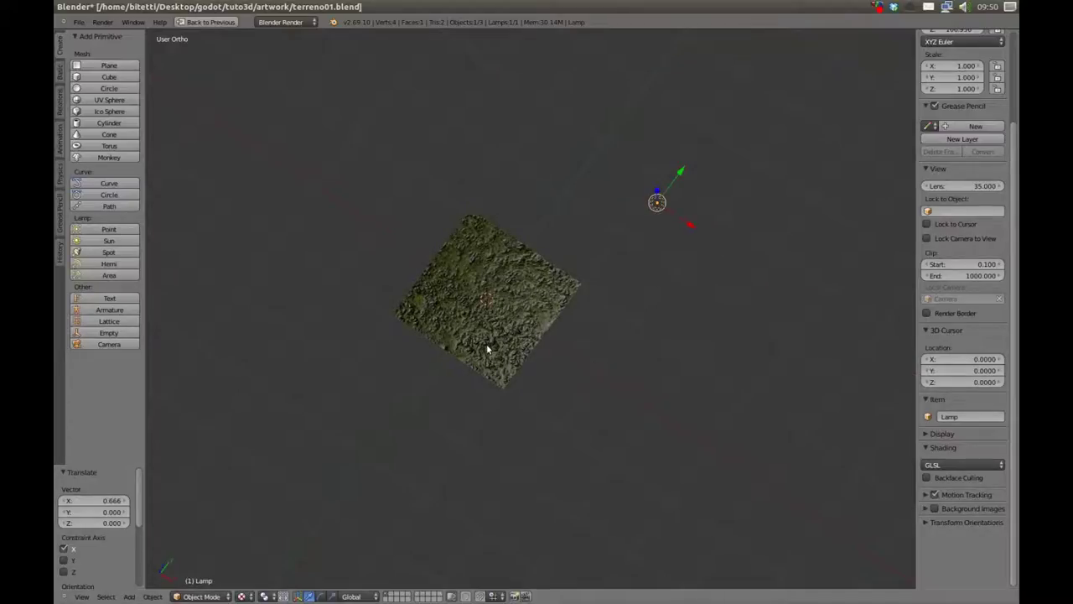
right_click(486, 343)
mouse_move(348, 413)
middle_down()
mouse_move(511, 369)
mouse_move(402, 374)
middle_up()
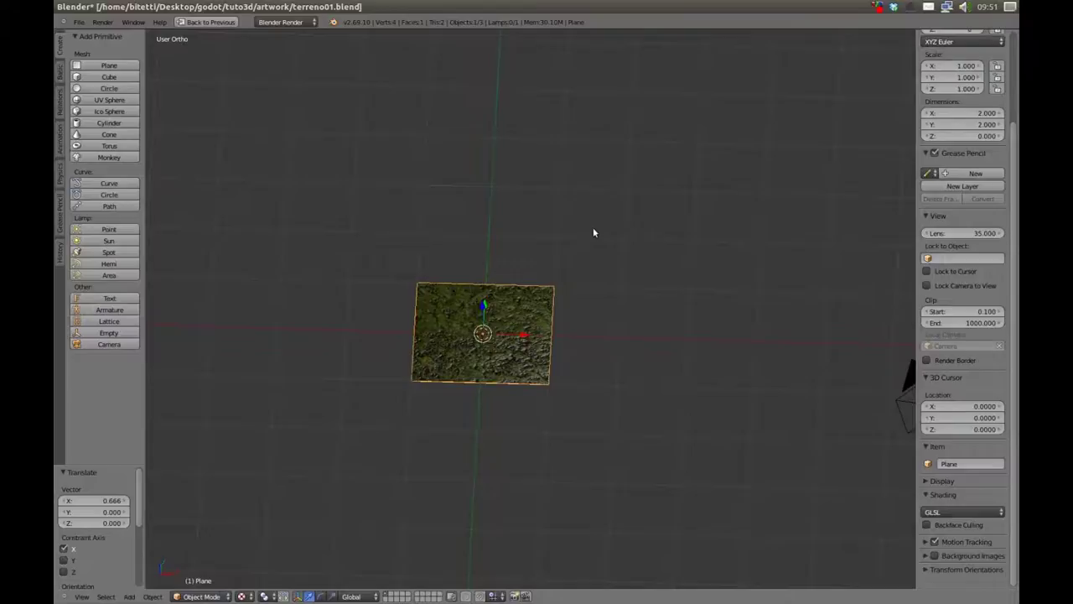
- Restore the normal layout, enlarge the 3D view, and hide its properties sidebar
key(ctrl+Up)
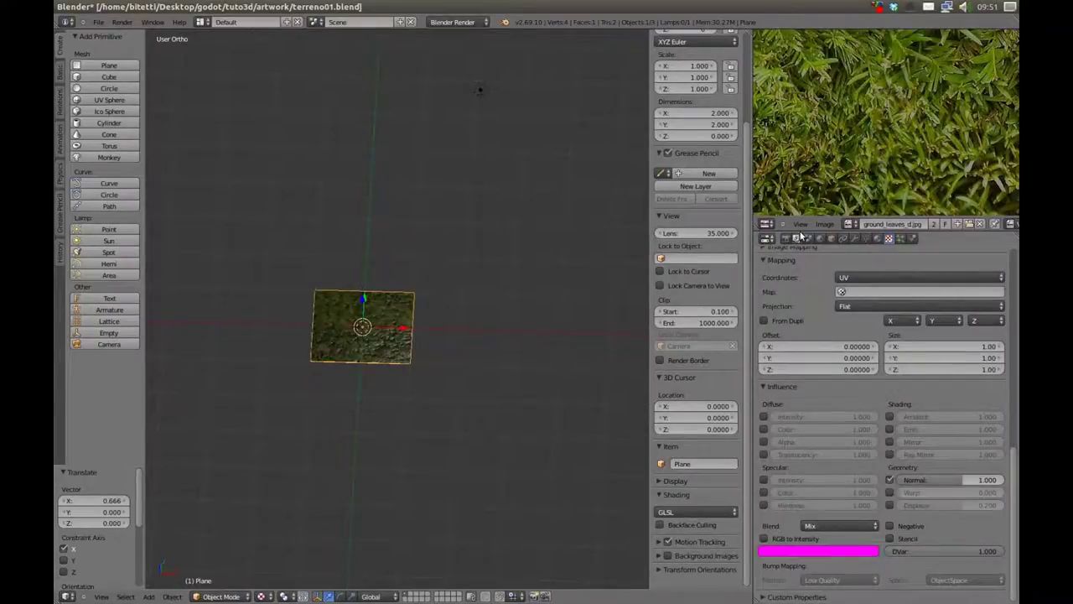
drag(800, 232, 797, 130)
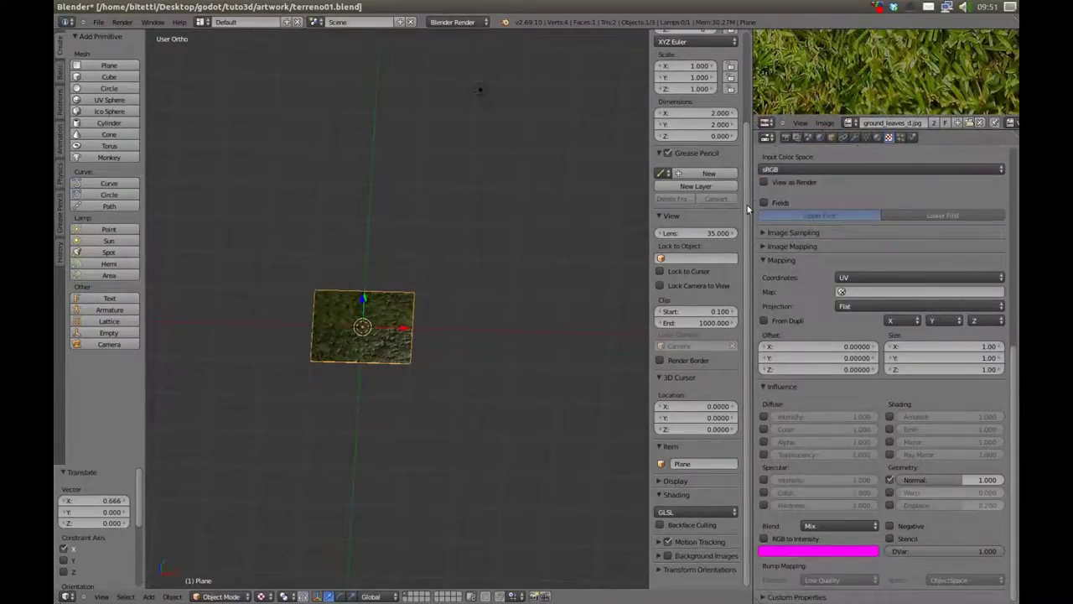
drag(752, 207, 840, 207)
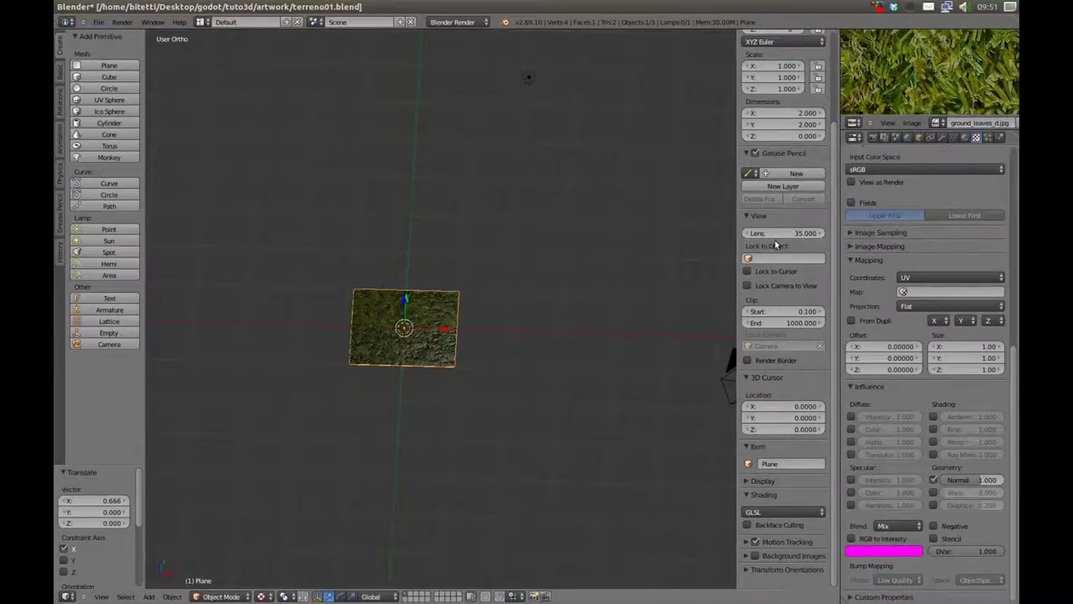
key(n)
mouse_move(600, 361)
middle_down()
mouse_move(483, 377)
mouse_move(476, 366)
mouse_move(494, 366)
middle_up()
- Move the terrain plane 3 units along X
drag(476, 352, 656, 421)
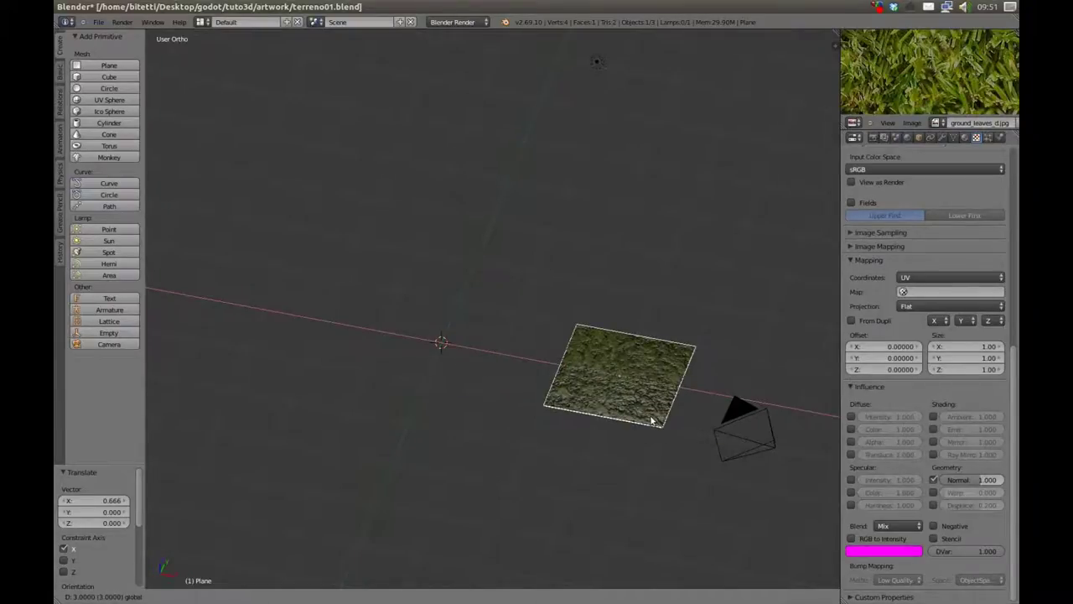
drag(534, 410, 534, 410)
mouse_move(534, 410)
middle_down()
mouse_move(530, 443)
mouse_move(576, 424)
middle_up()
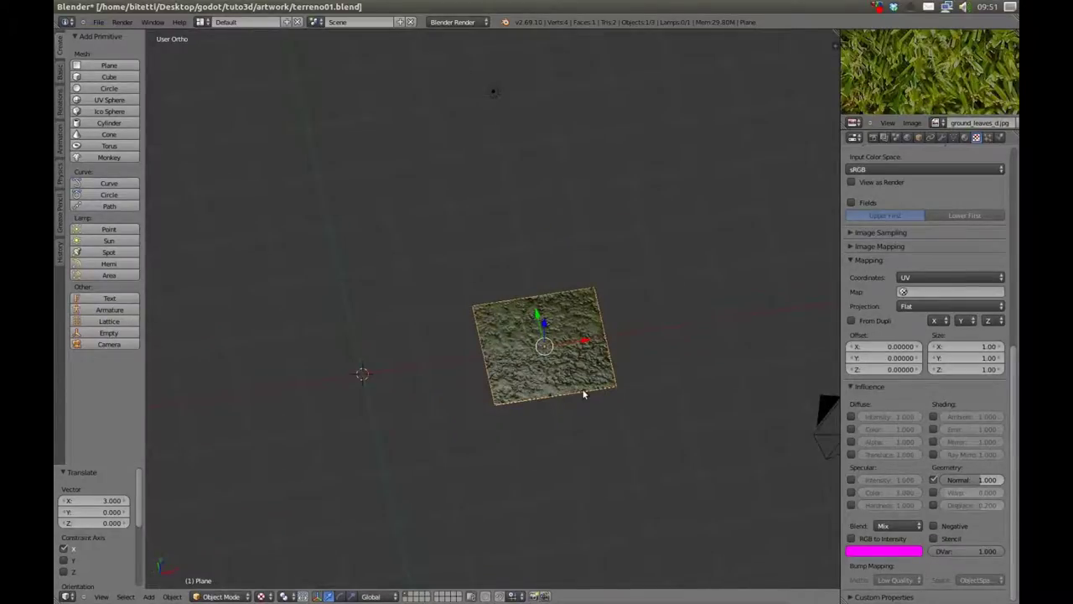
- Duplicate the plane as Plane.001, offset it -3 along X, and maximize the 3D view
key(shift+d)
right_click(584, 394)
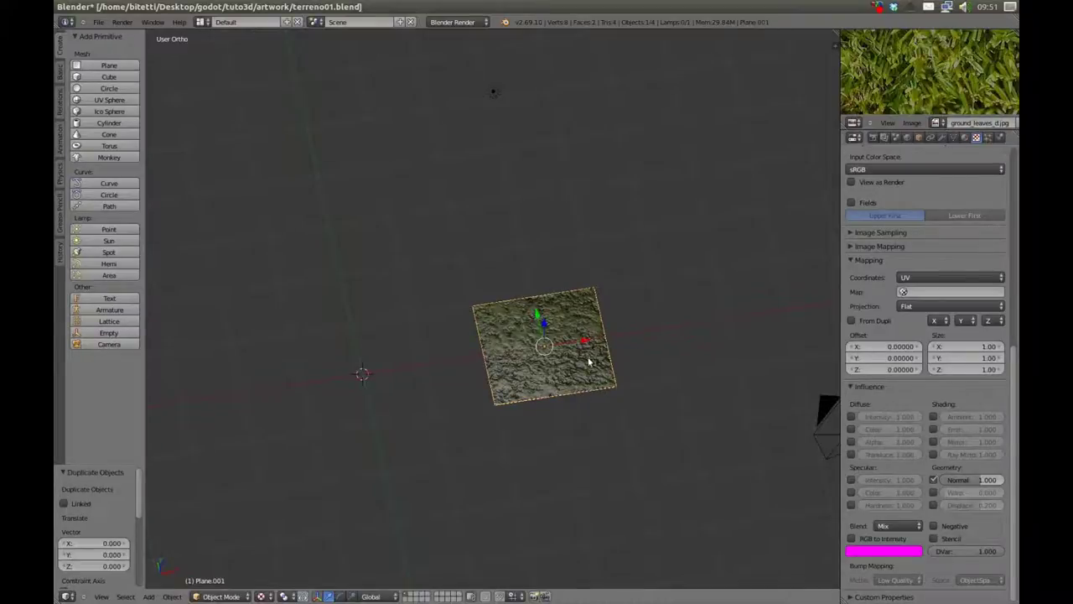
drag(587, 342, 417, 374)
mouse_move(457, 410)
middle_down()
mouse_move(384, 401)
mouse_move(448, 339)
middle_up()
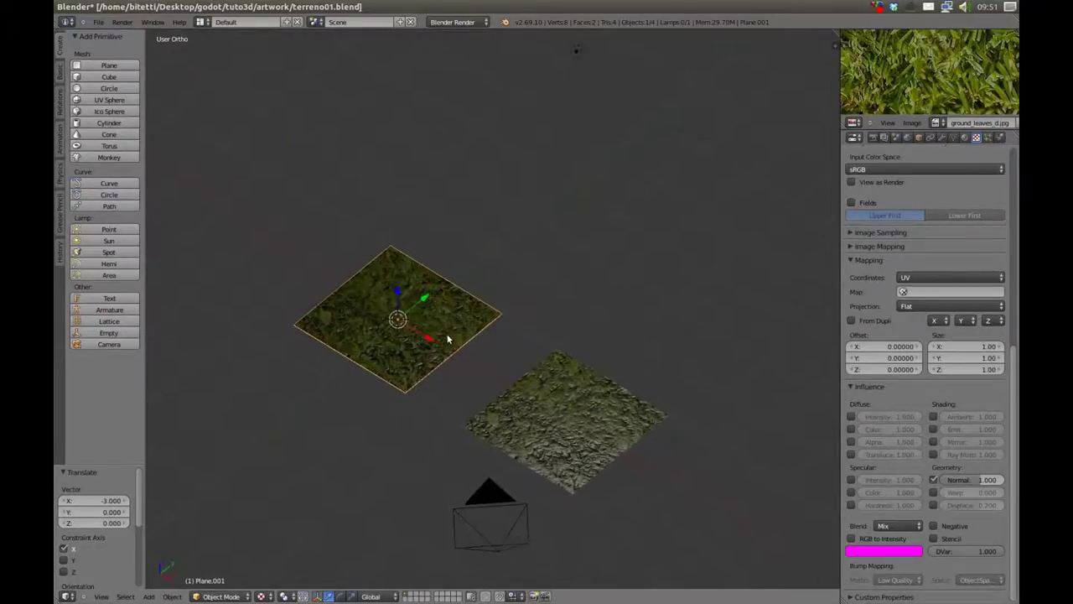
mouse_move(733, 349)
middle_down()
mouse_move(455, 413)
mouse_move(512, 377)
middle_up()
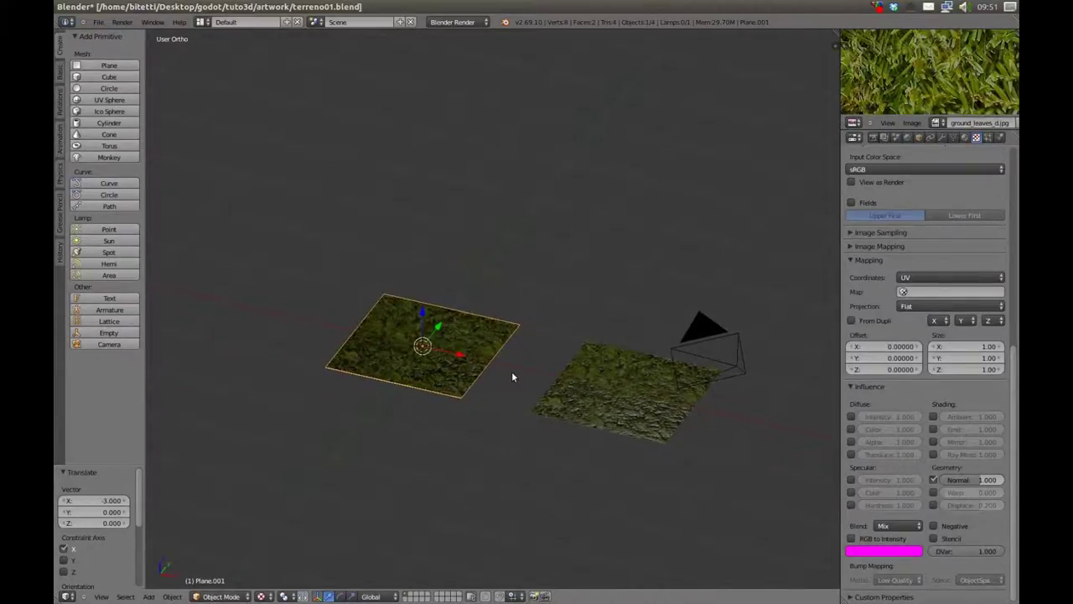
key(ctrl+Up)
middle_drag(512, 373, 467, 362)
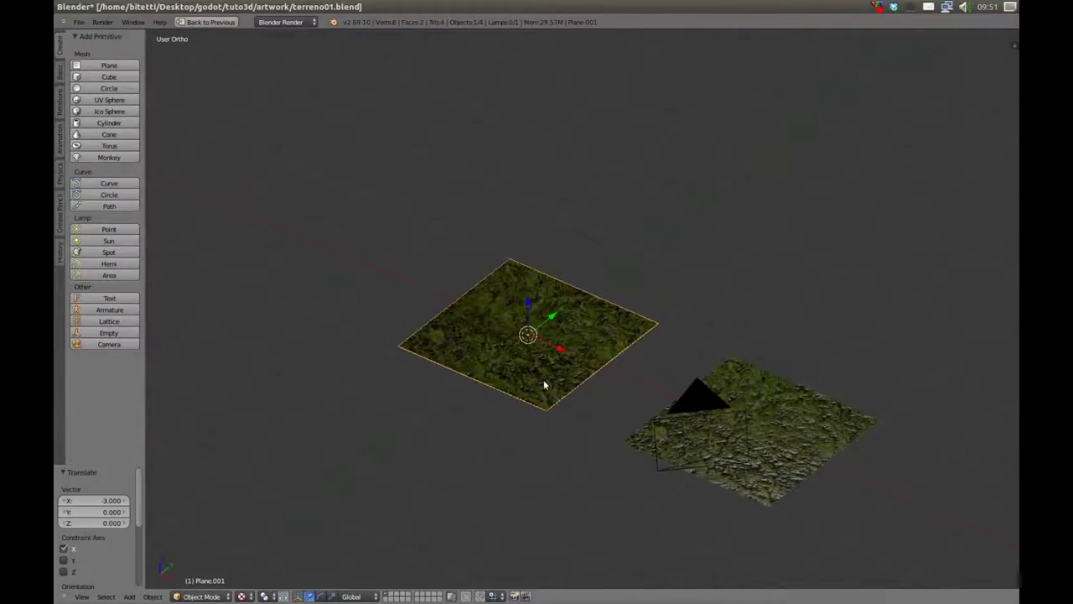
- Enter Edit Mode on Plane.001, switch to edge select, and select only its top edge
key(Tab)
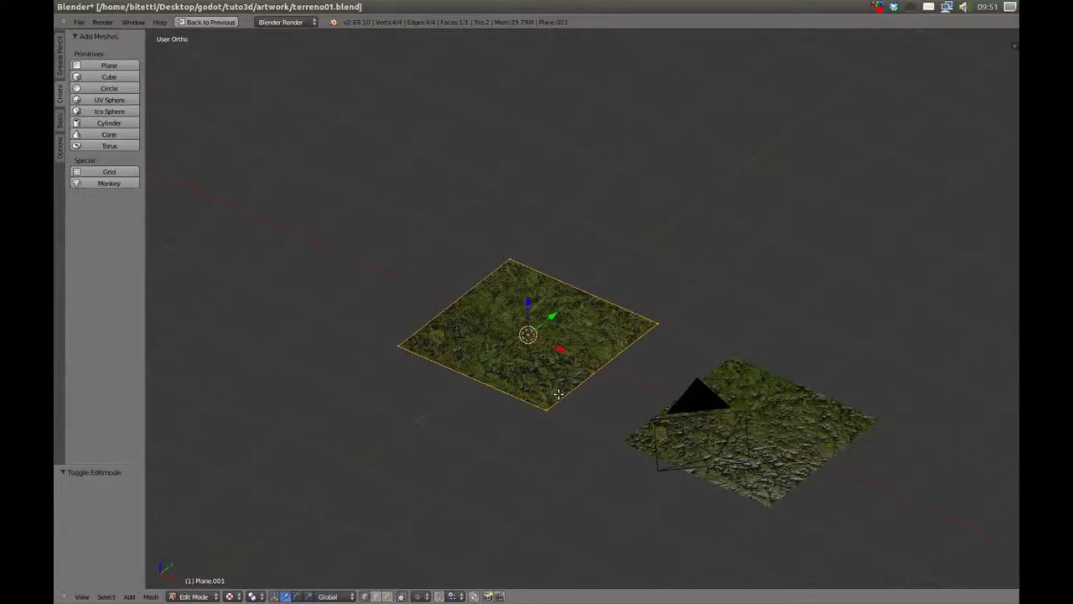
middle_drag(455, 404, 499, 378)
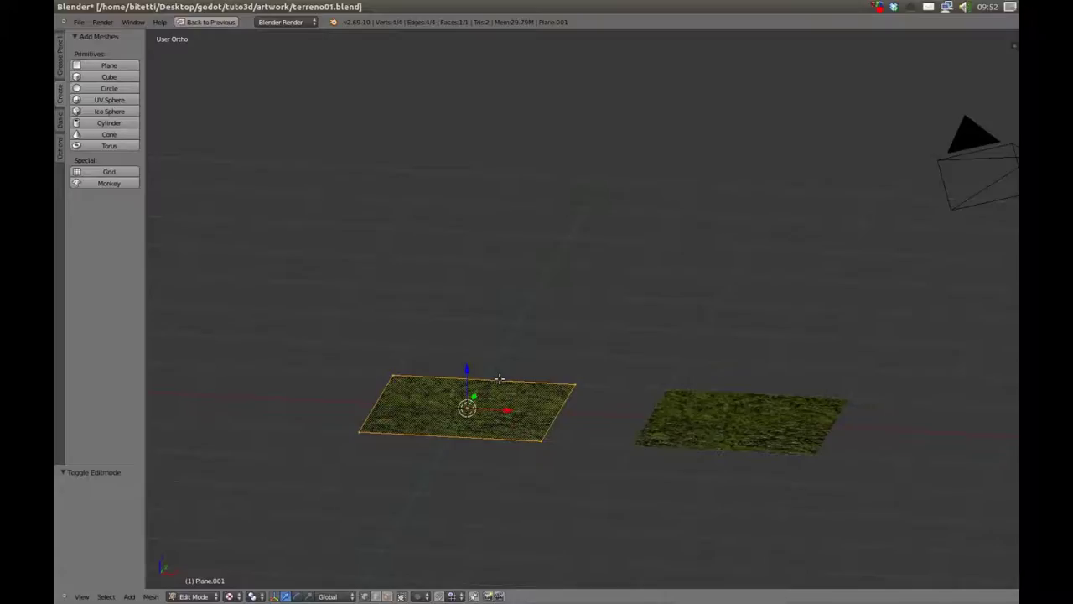
middle_drag(475, 366, 497, 463)
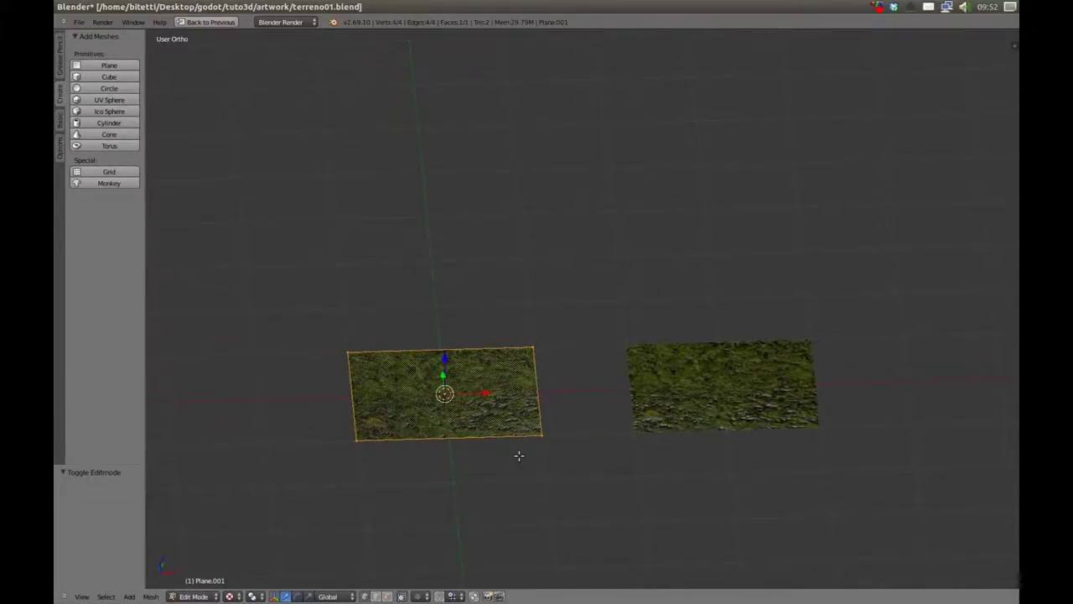
middle_drag(519, 455, 494, 457)
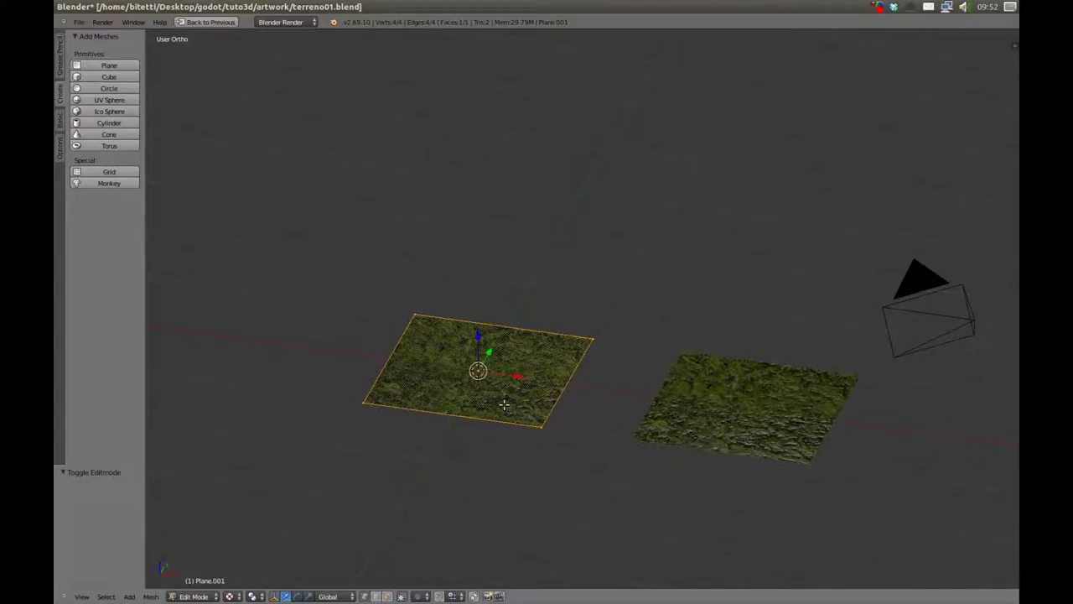
middle_drag(536, 340, 503, 408)
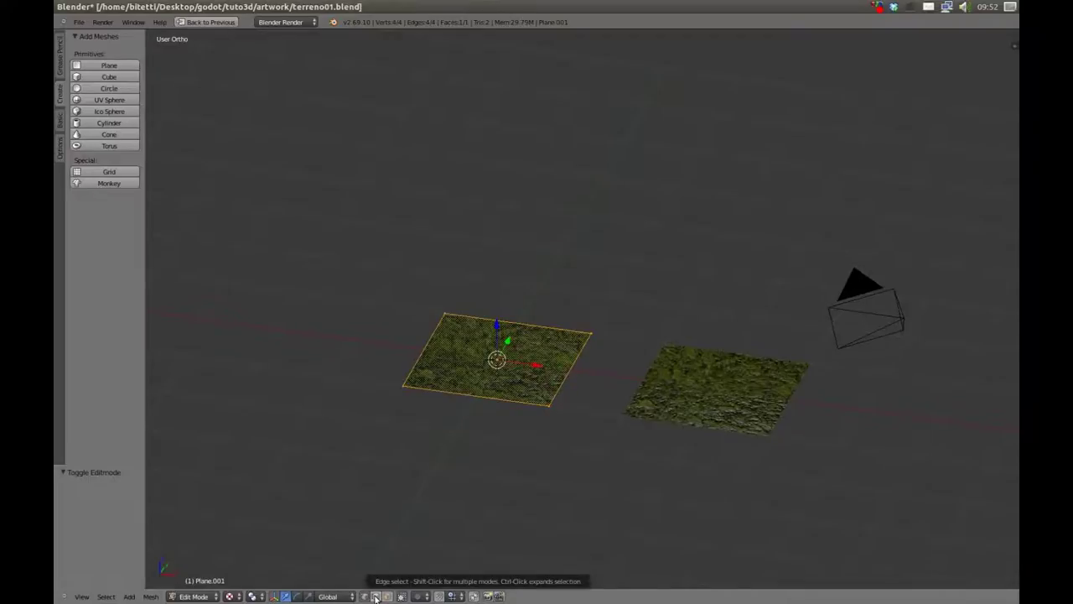
click(376, 597)
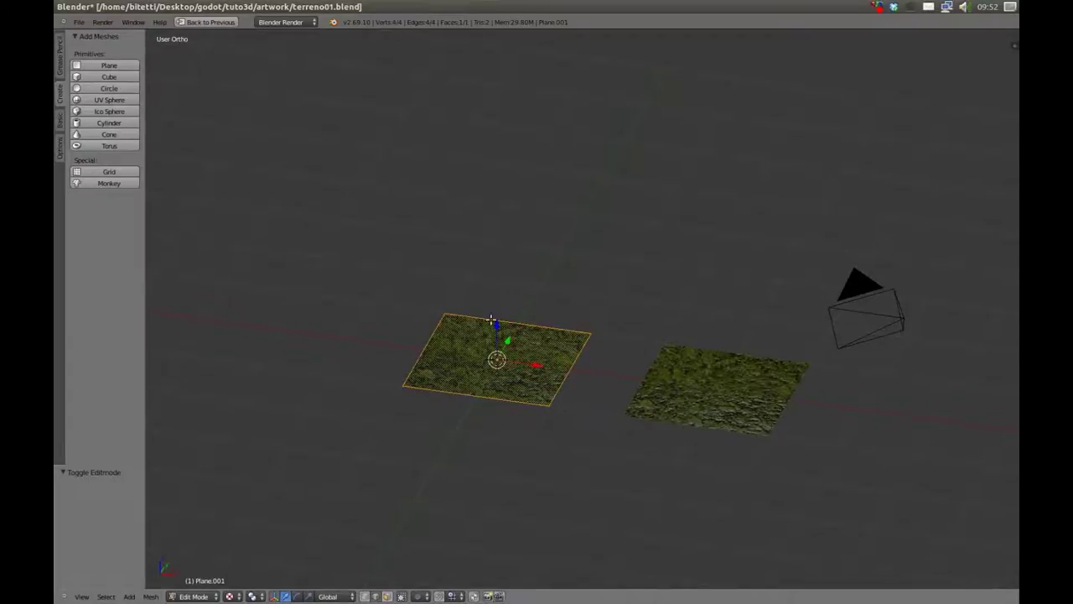
click(515, 319)
middle_drag(547, 344, 381, 396)
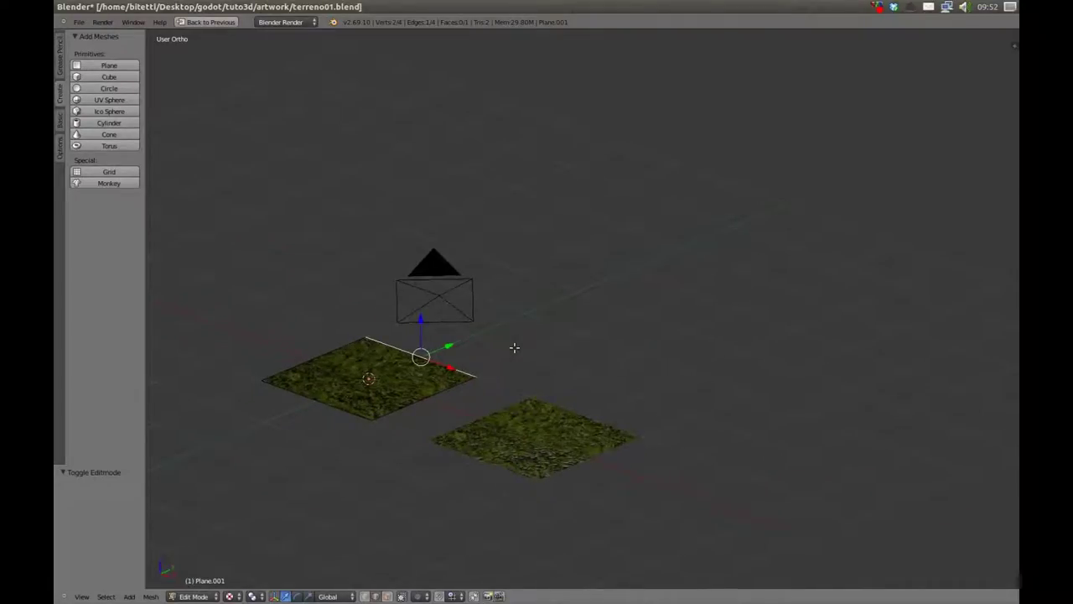
- Set the top edge's Median Z to 2 in the sidebar, tilting Plane.001 into a ramp
key(n)
scroll(1013, 57, up, 3)
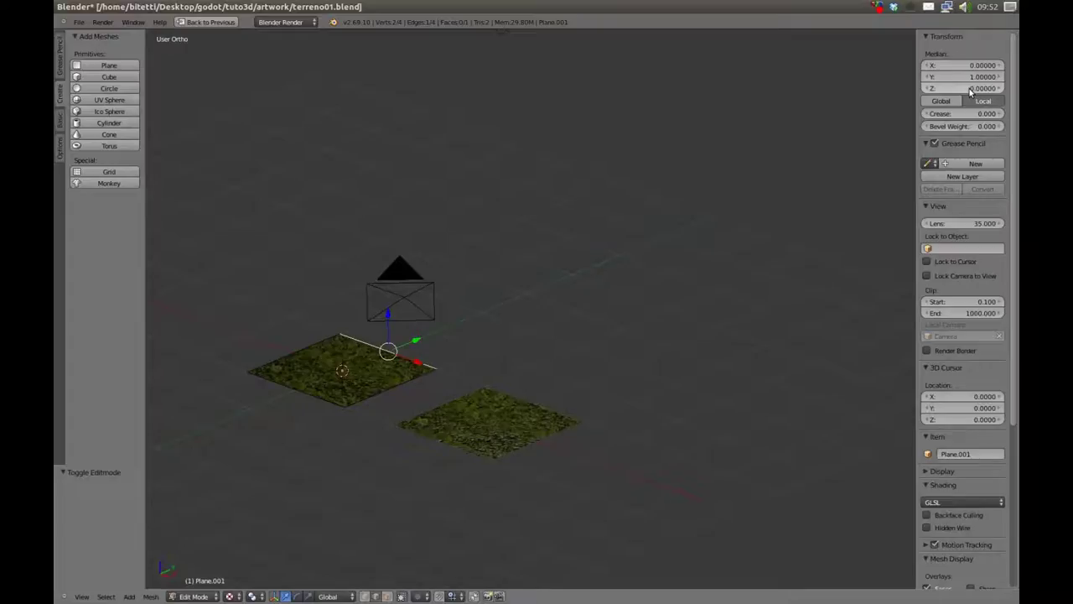
click(970, 88)
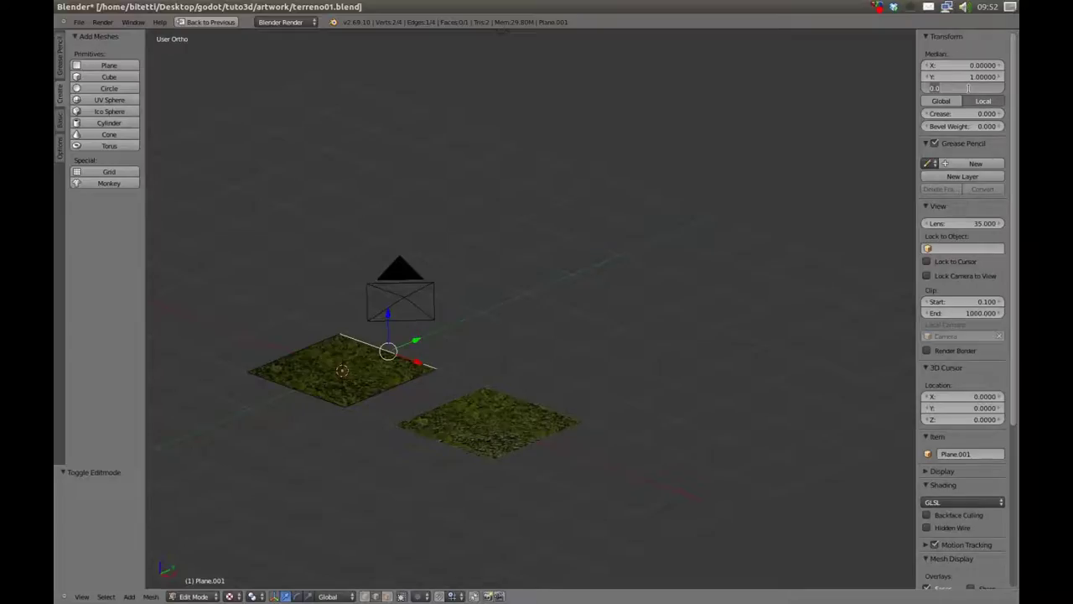
text(2)
key(Return)
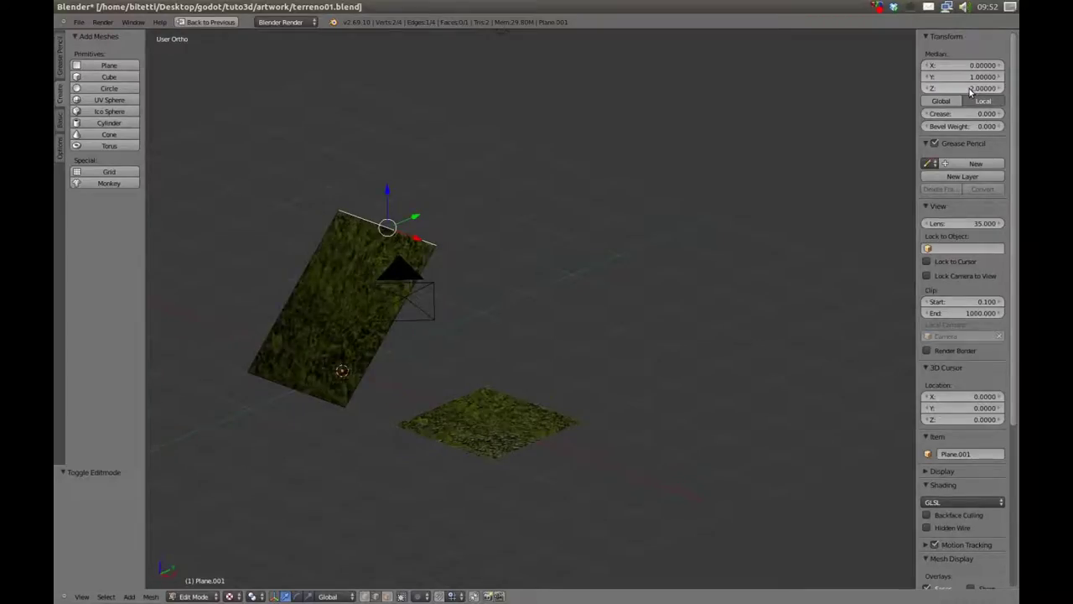
middle_drag(490, 238, 481, 238)
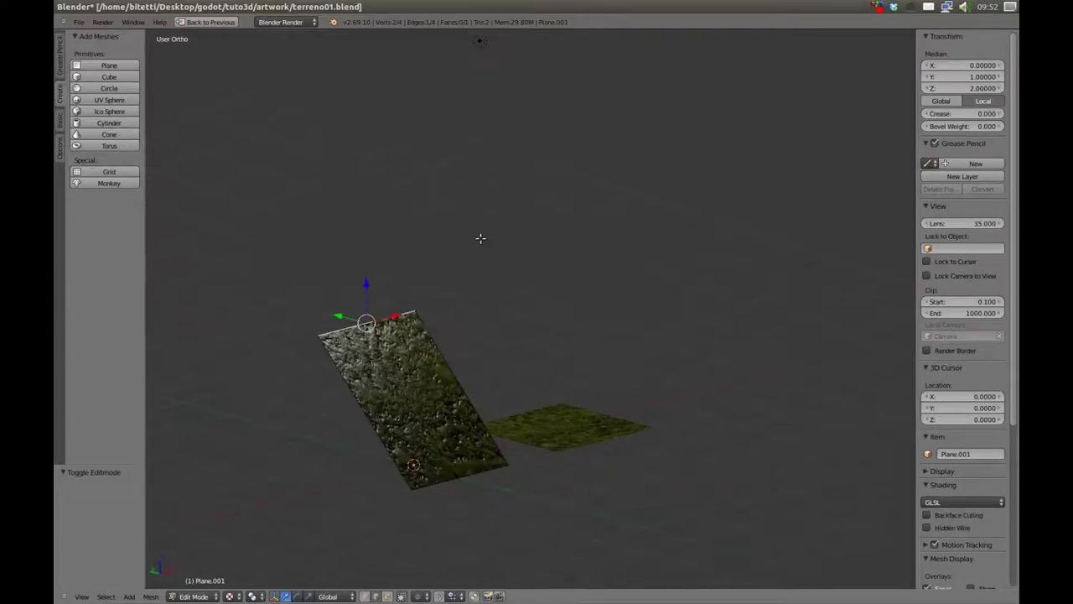
key(n)
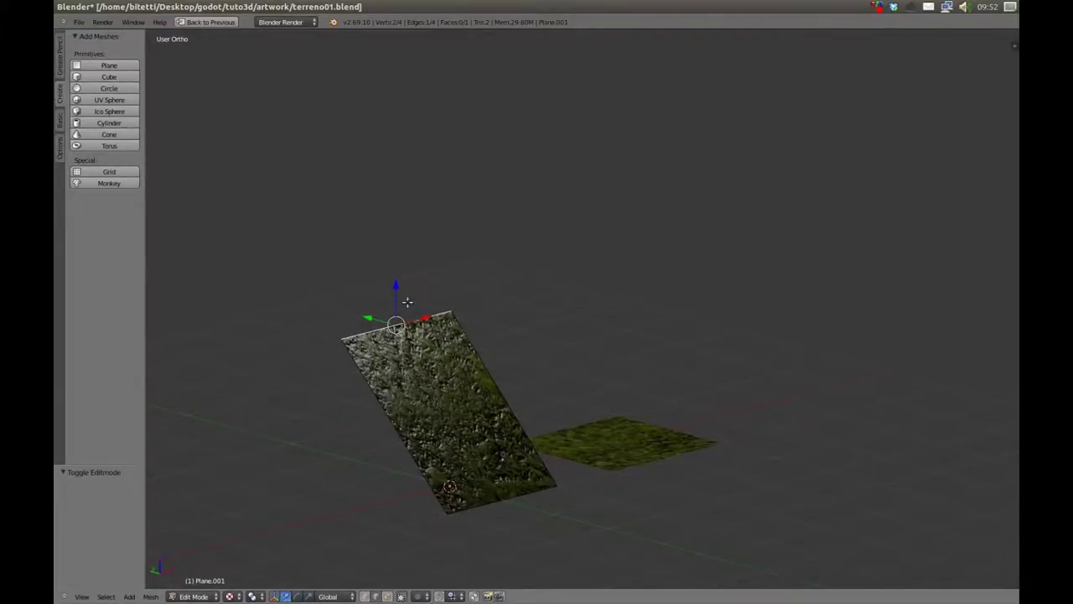
middle_drag(407, 301, 401, 189)
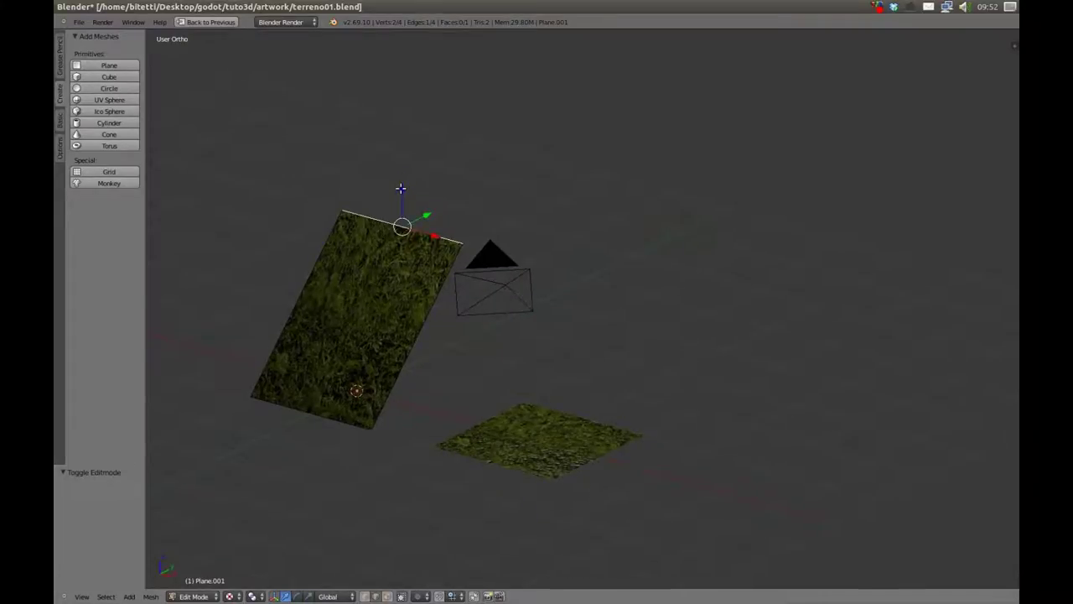
key(g)
key(z)
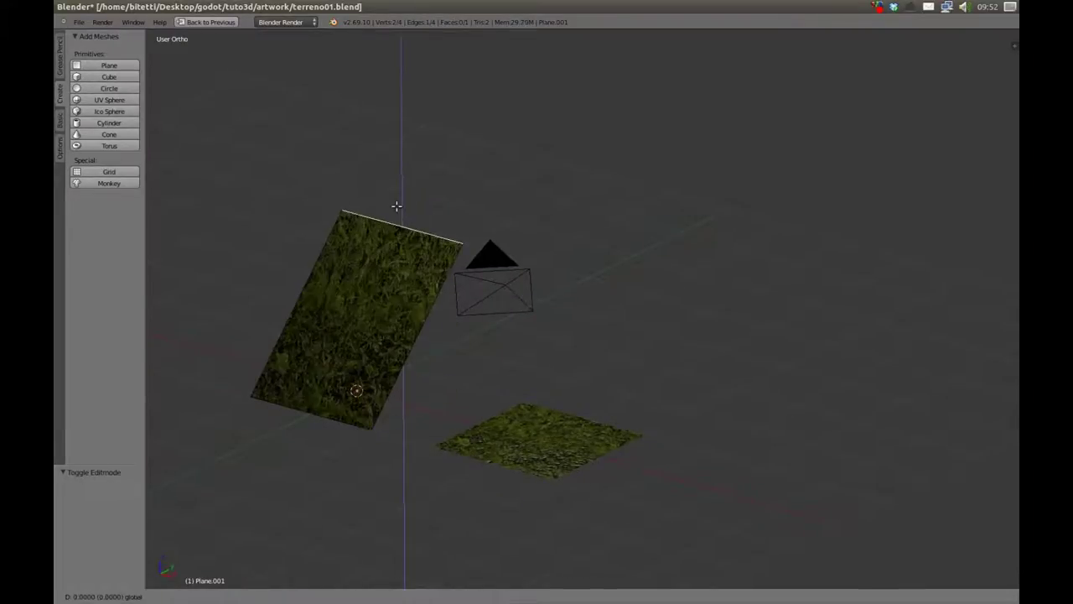
click(396, 208)
key(n)
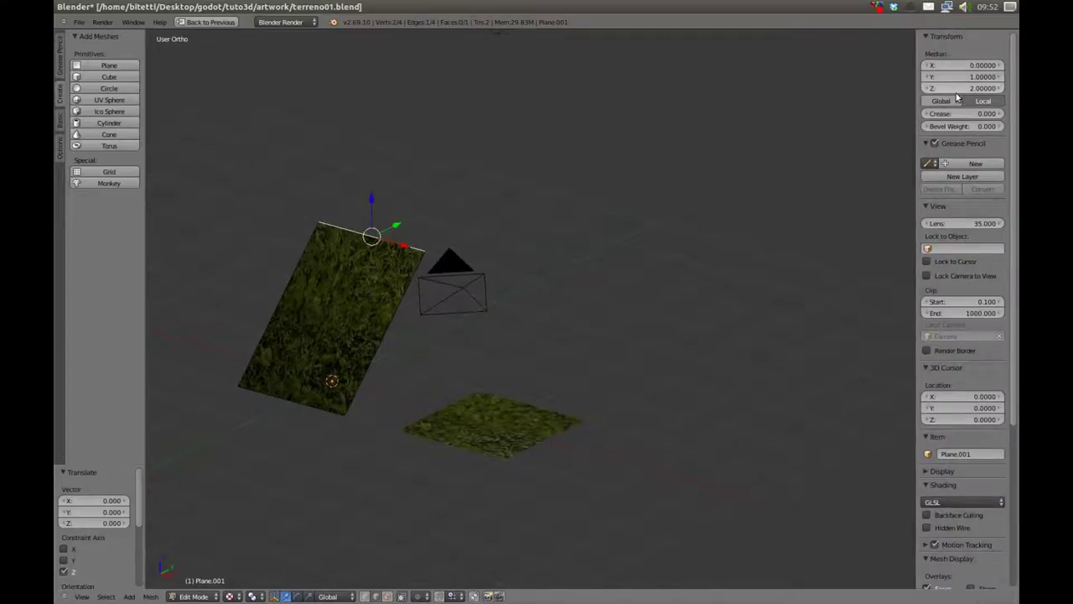
- Hide the N sidebar and orbit around the sloped Plane.001 beside the flat tile
key(n)
mouse_move(490, 261)
middle_down()
mouse_move(629, 235)
mouse_move(501, 281)
mouse_move(544, 347)
mouse_move(632, 315)
mouse_move(723, 360)
mouse_move(756, 346)
middle_up()
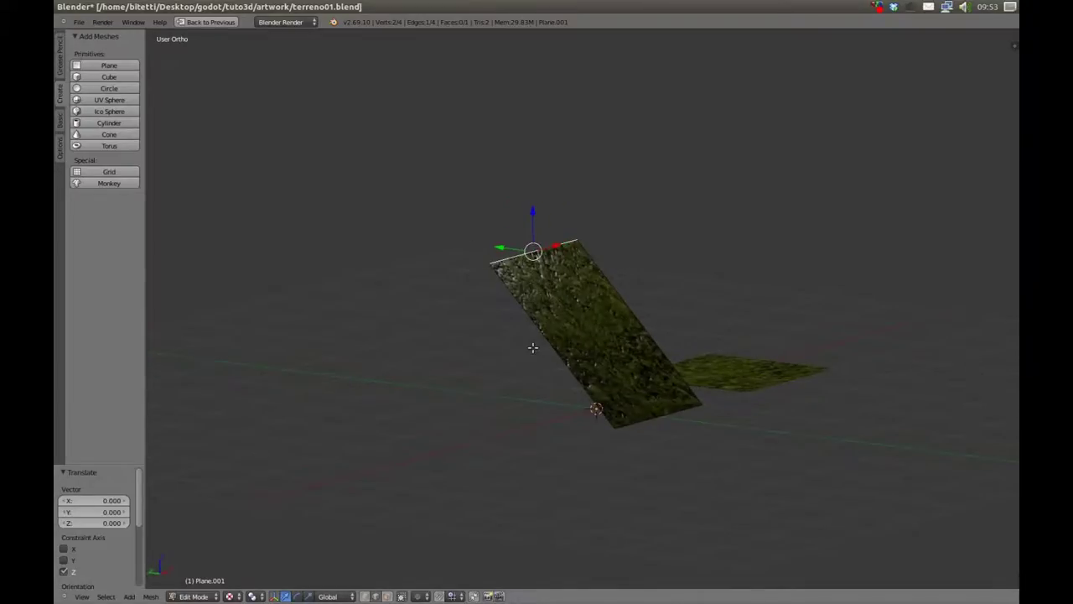
middle_drag(644, 345, 616, 366)
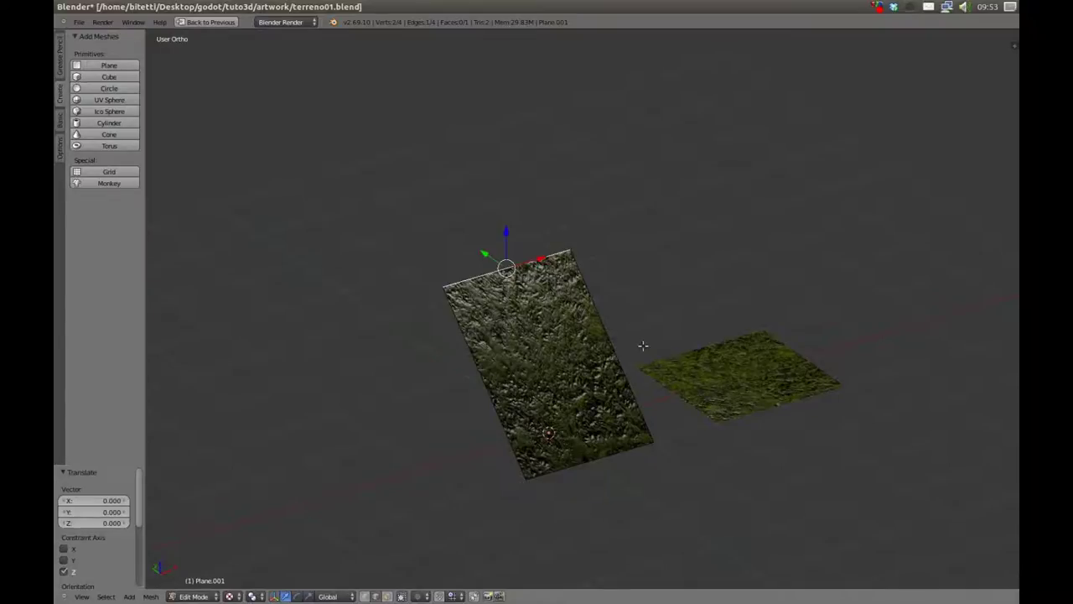
mouse_move(706, 365)
middle_down()
mouse_move(680, 363)
mouse_move(742, 356)
middle_up()
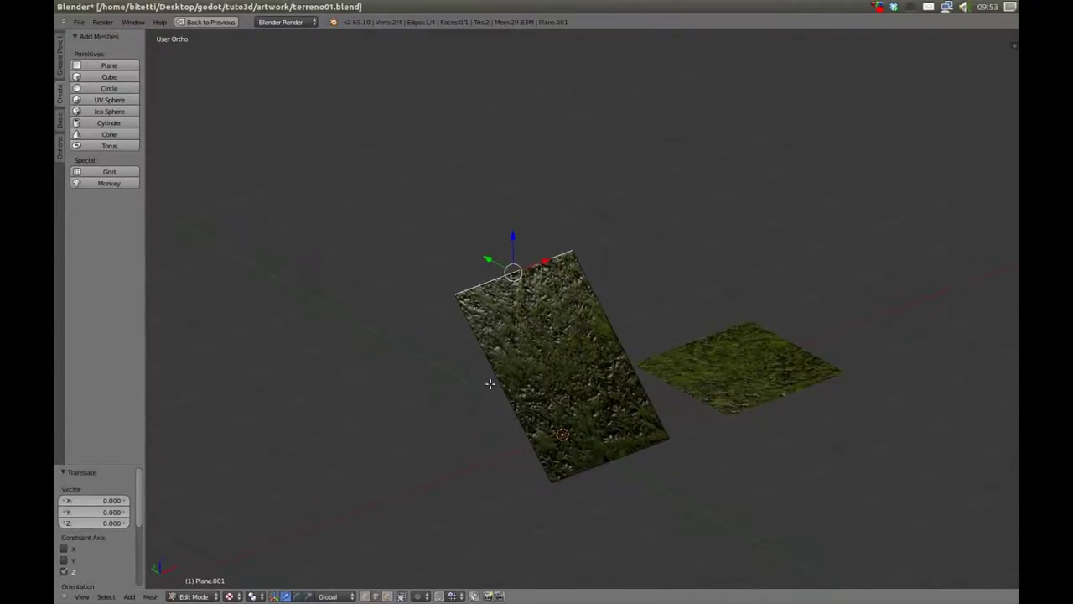
middle_drag(534, 341, 512, 344)
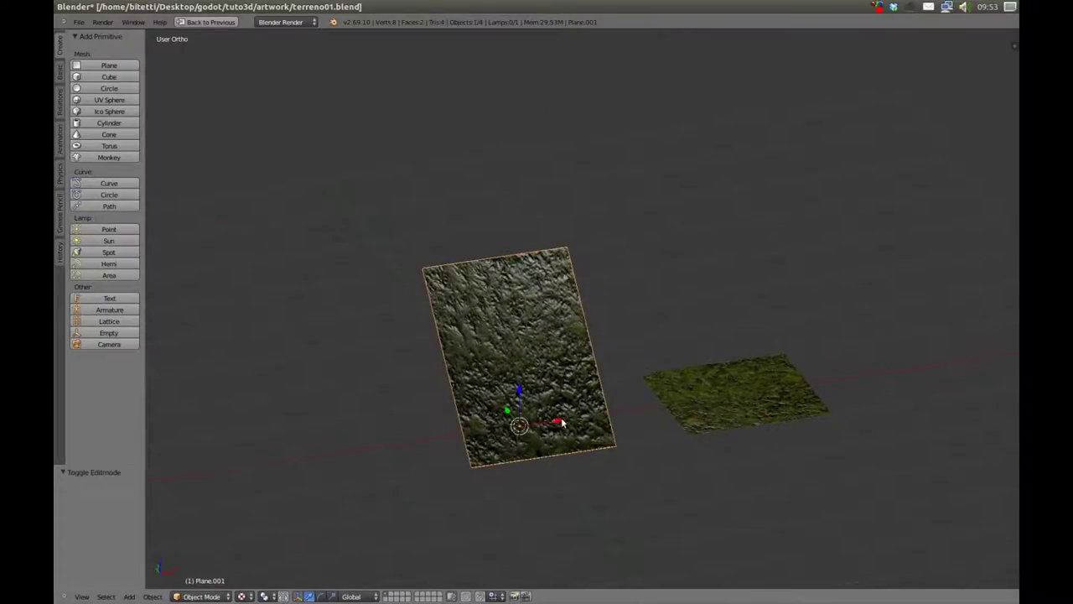
- Move the ramp plane 6 units along X and duplicate the flat plane 3 units along X
drag(562, 423, 989, 343)
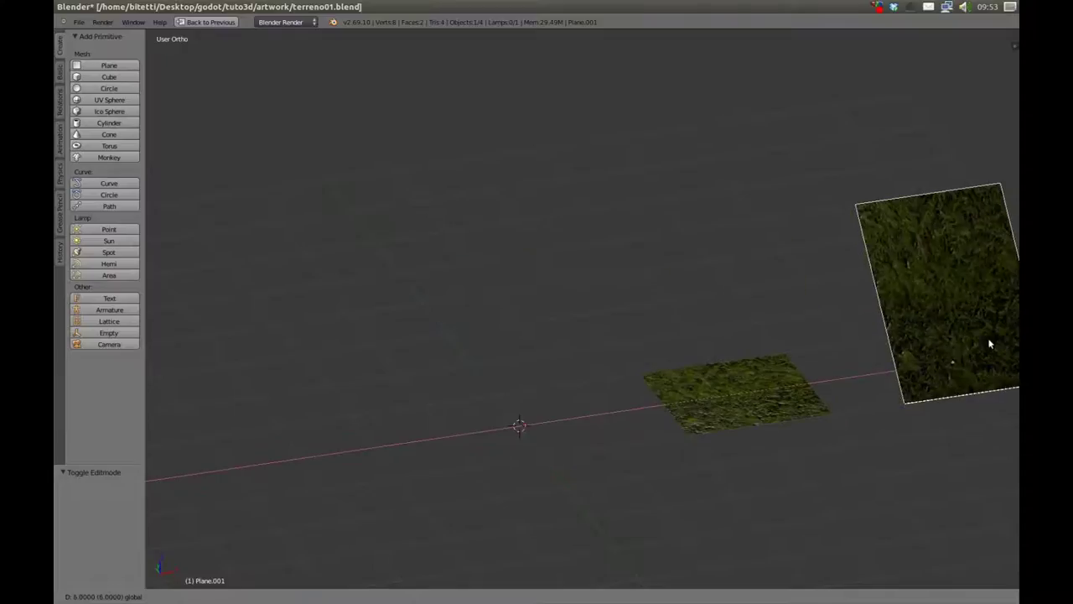
right_click(759, 385)
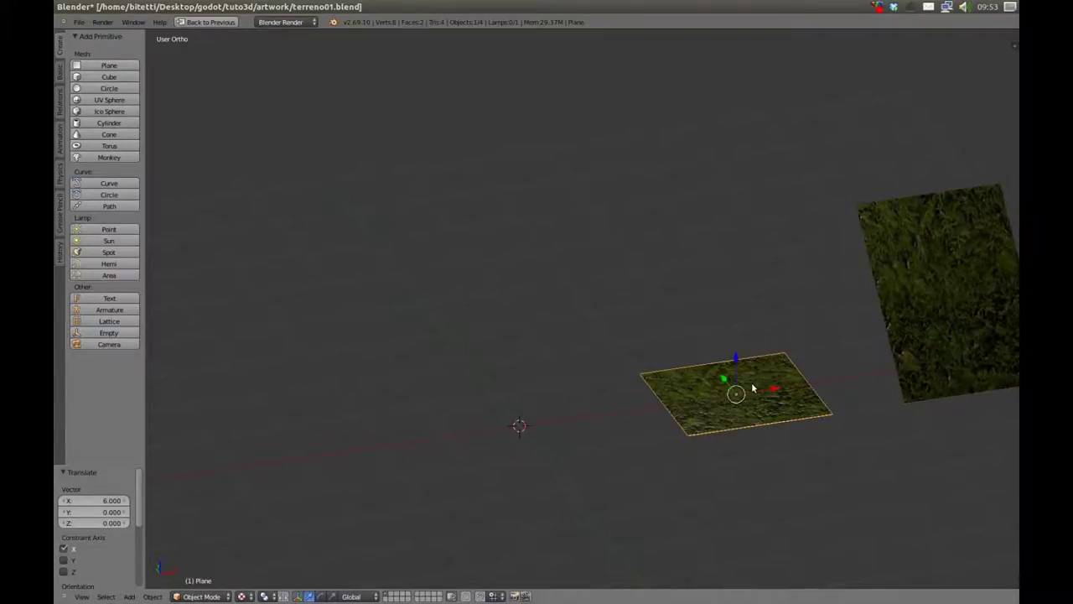
key(shift+d)
right_click(753, 388)
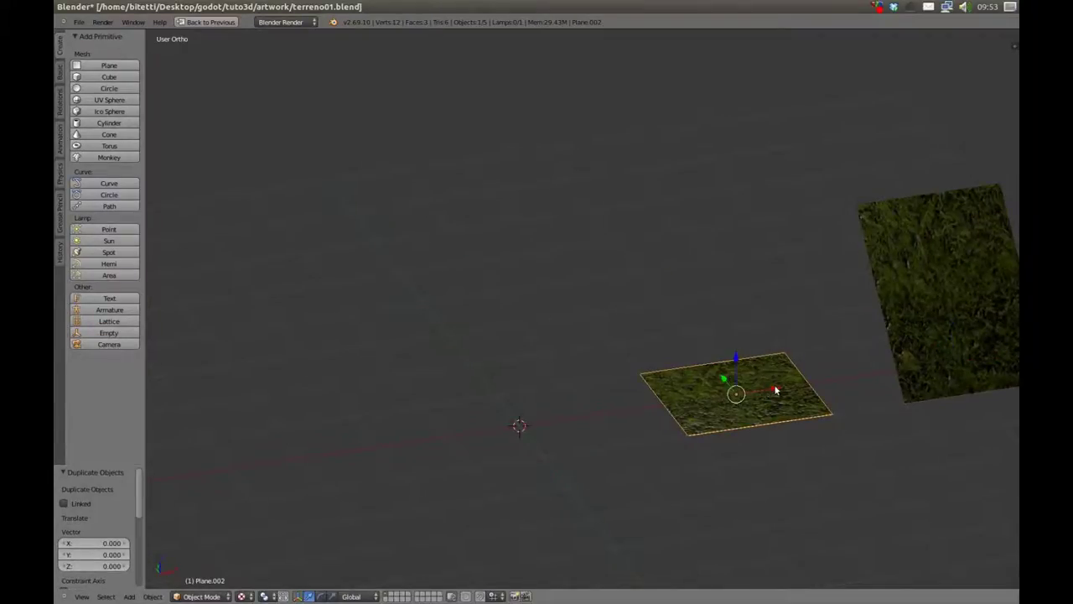
key(g)
key(x)
click(561, 433)
- Put the copy Plane.002 into Edit Mode with the mesh tools shown in the tool shelf
key(Tab)
mouse_move(542, 411)
middle_down()
mouse_move(513, 440)
mouse_move(587, 399)
middle_up()
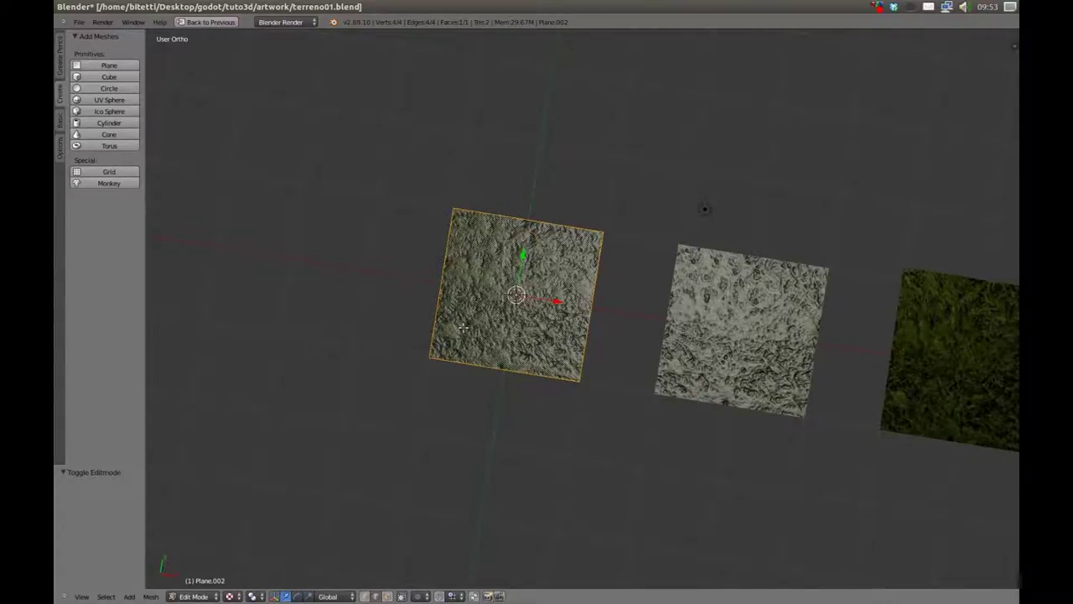
click(59, 126)
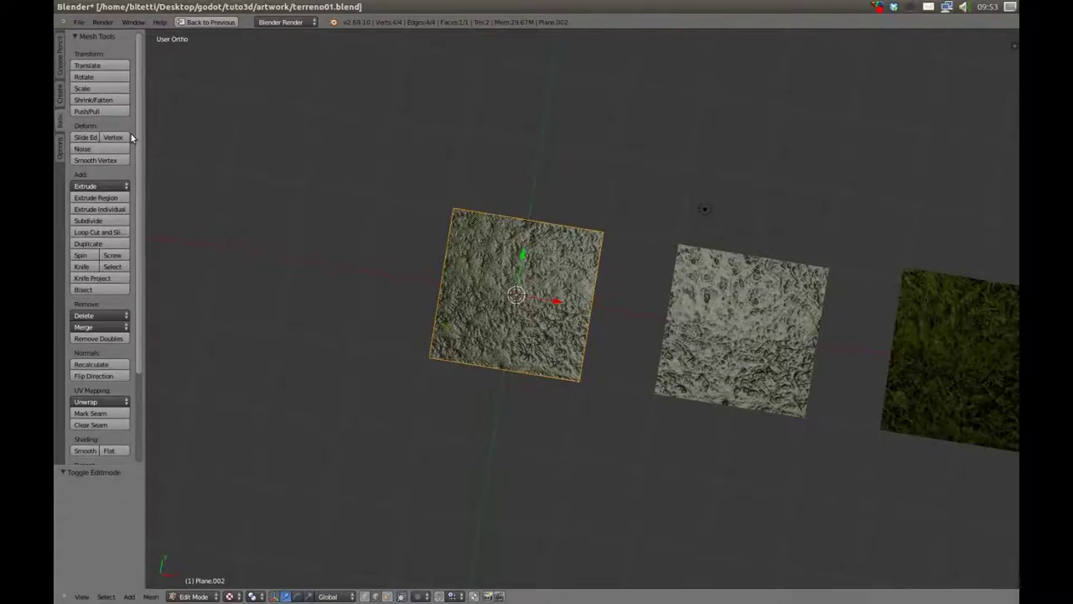
scroll(133, 162, down, 3)
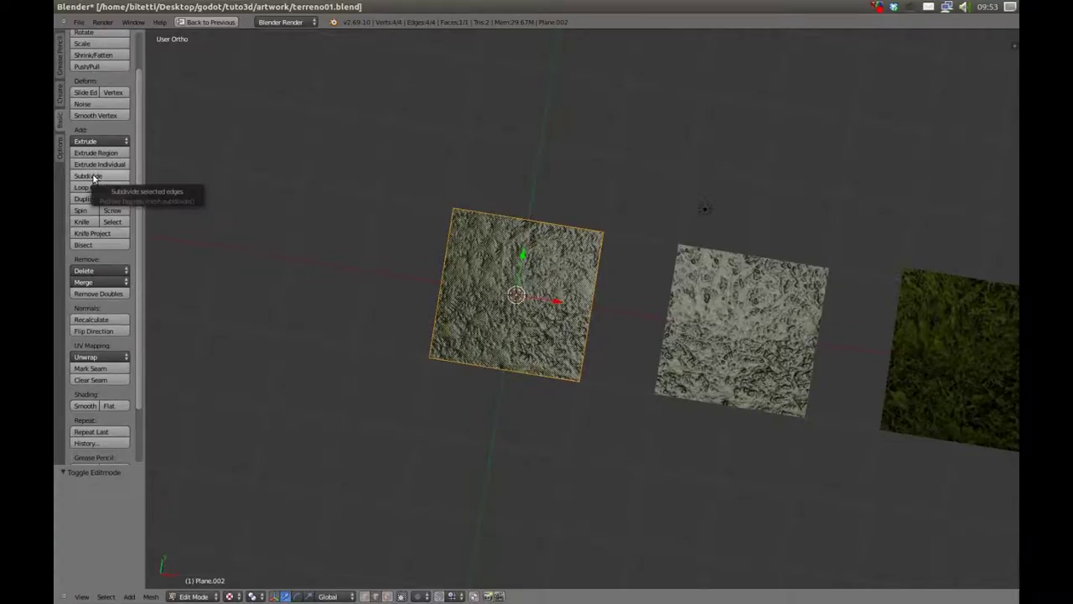
- Subdivide Plane.002 and raise Number of Cuts to 4, giving a 5×5 grid
click(95, 178)
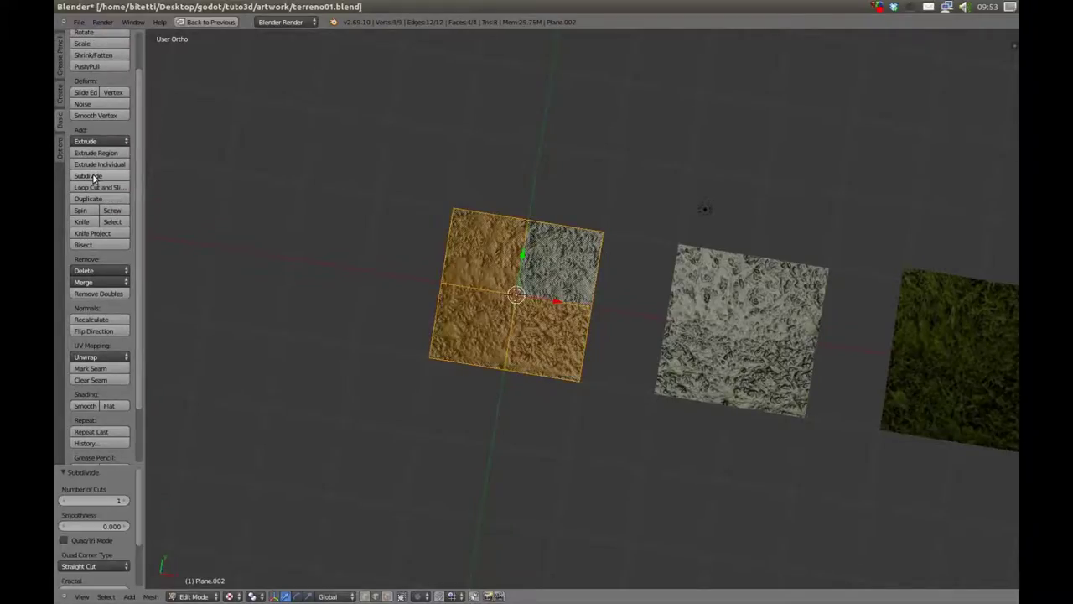
click(127, 501)
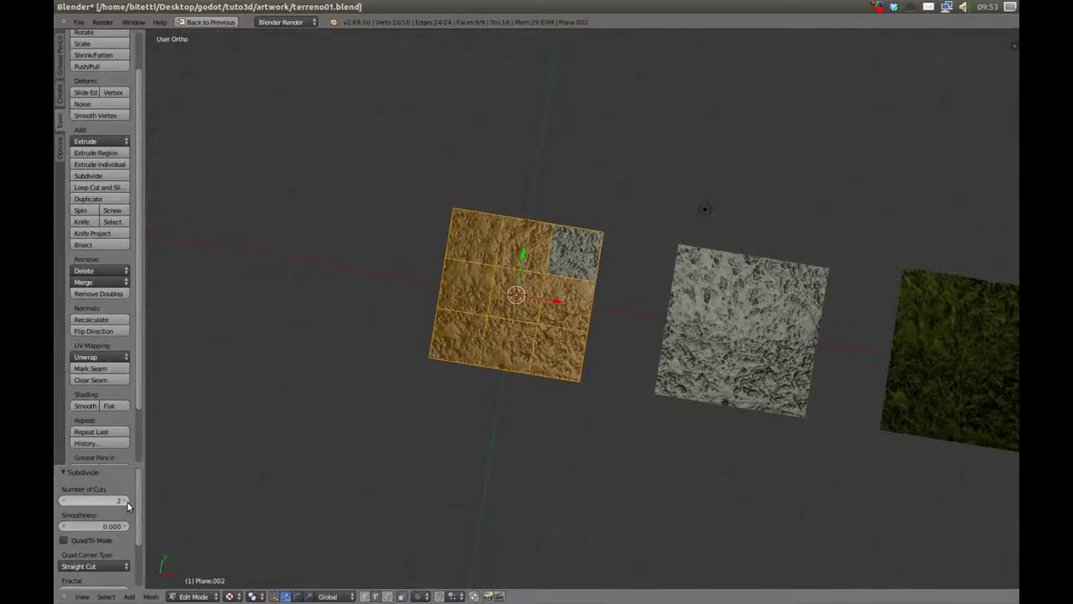
click(127, 501)
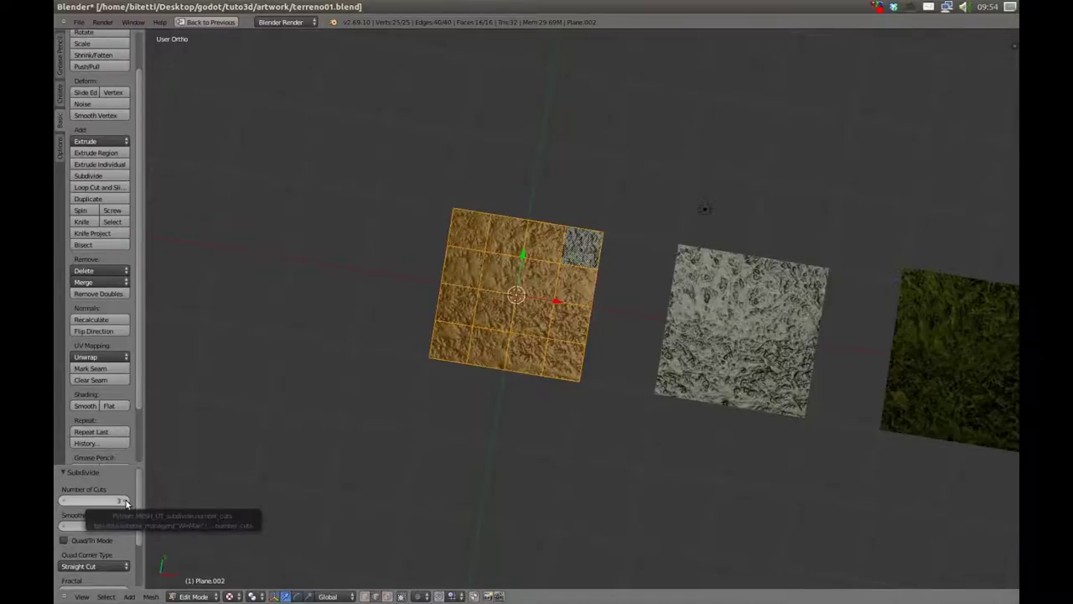
click(126, 500)
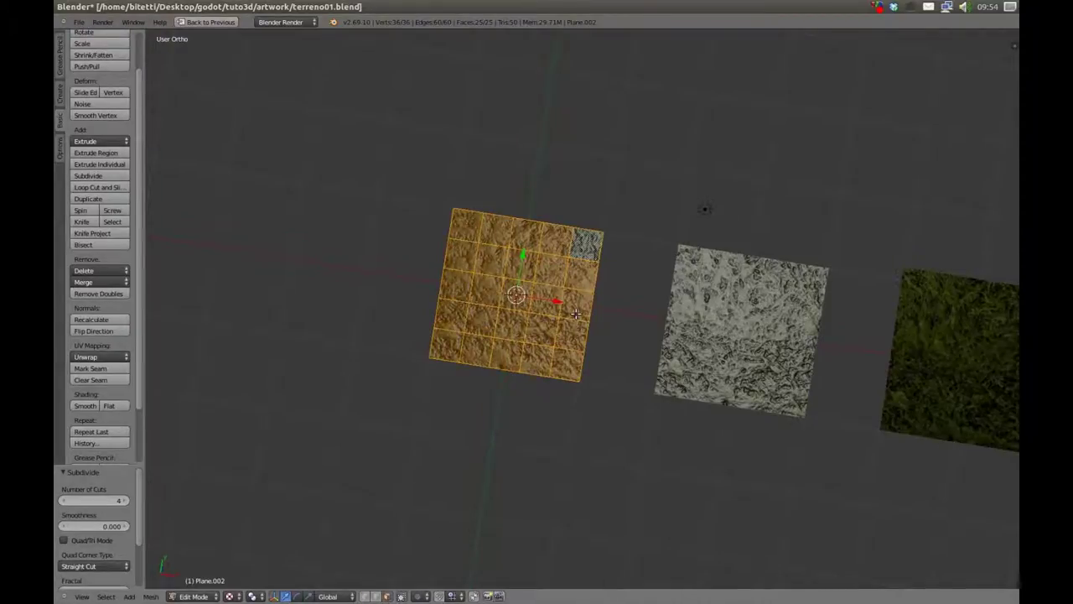
- Lift Plane.002's centre face 0.654 on Z with proportional editing to form a hill
right_click(517, 295)
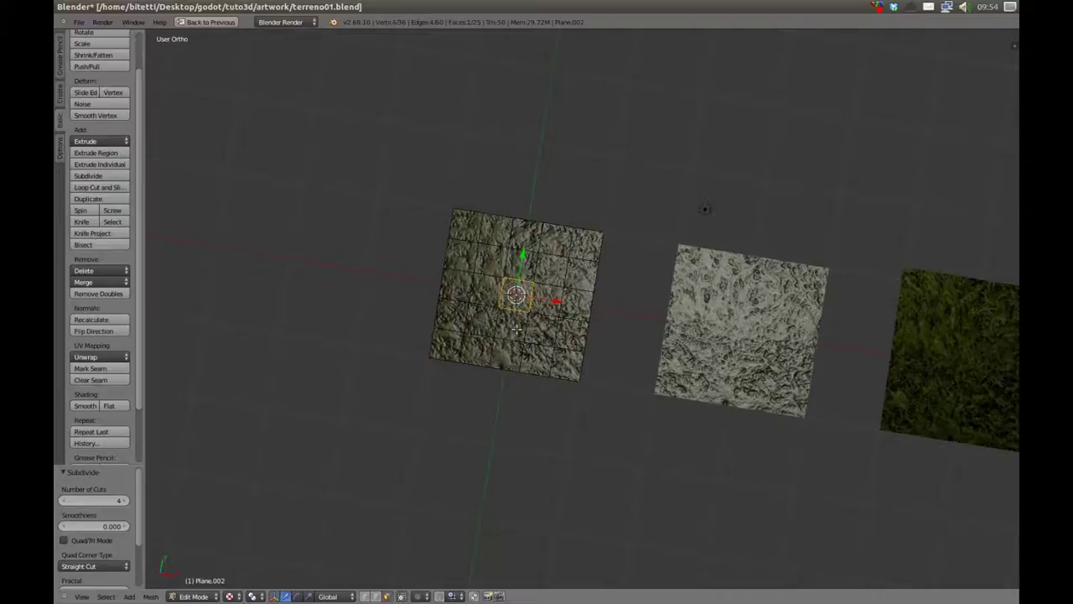
middle_drag(513, 345, 526, 362)
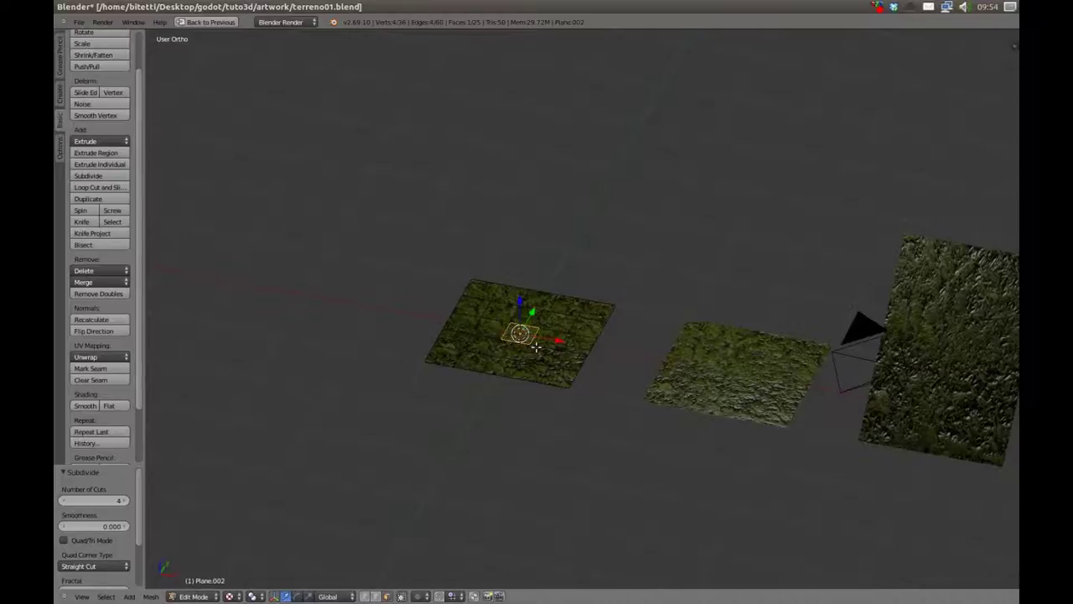
key(o)
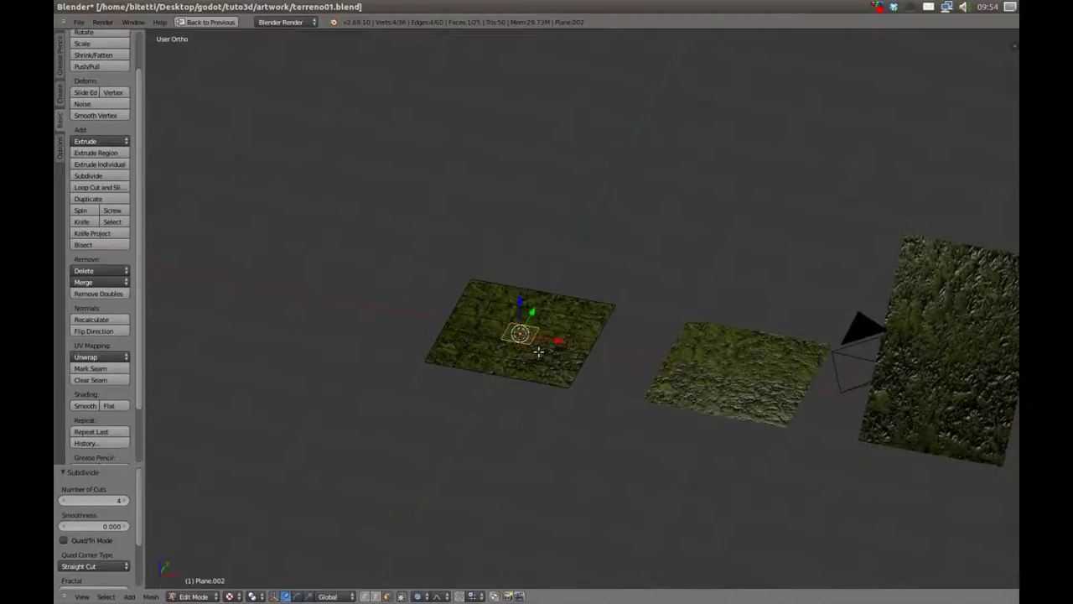
key(g)
key(z)
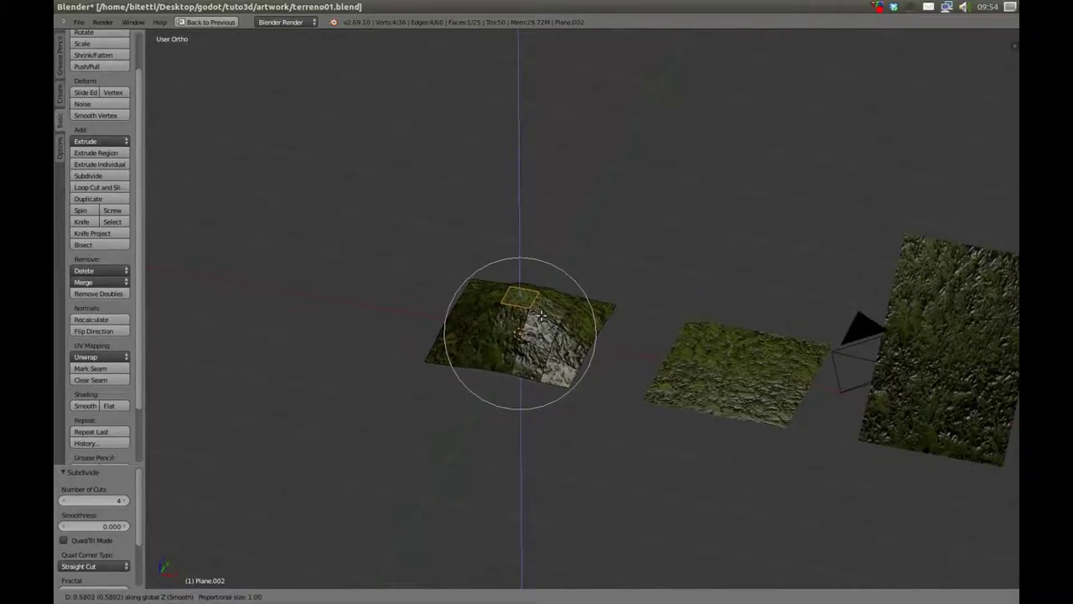
key(shift+o)
key(shift+o)
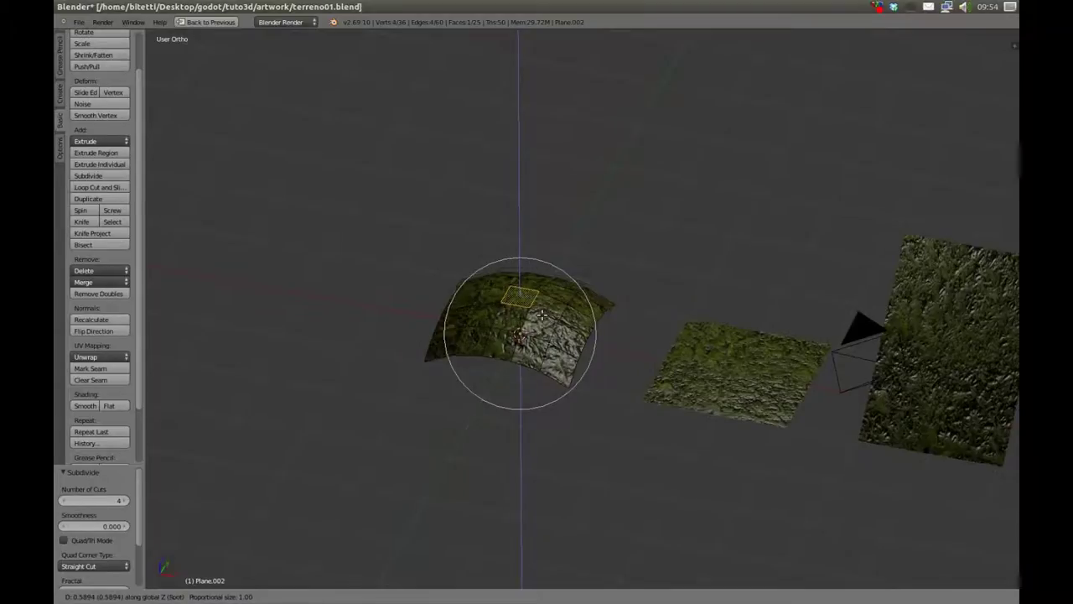
key(shift+o)
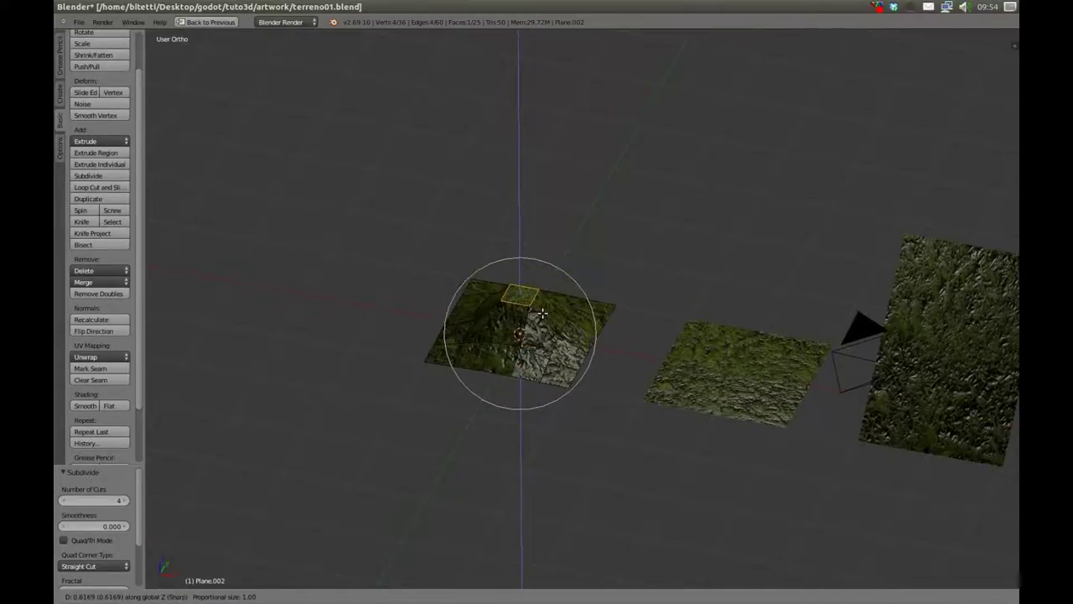
key(shift+o)
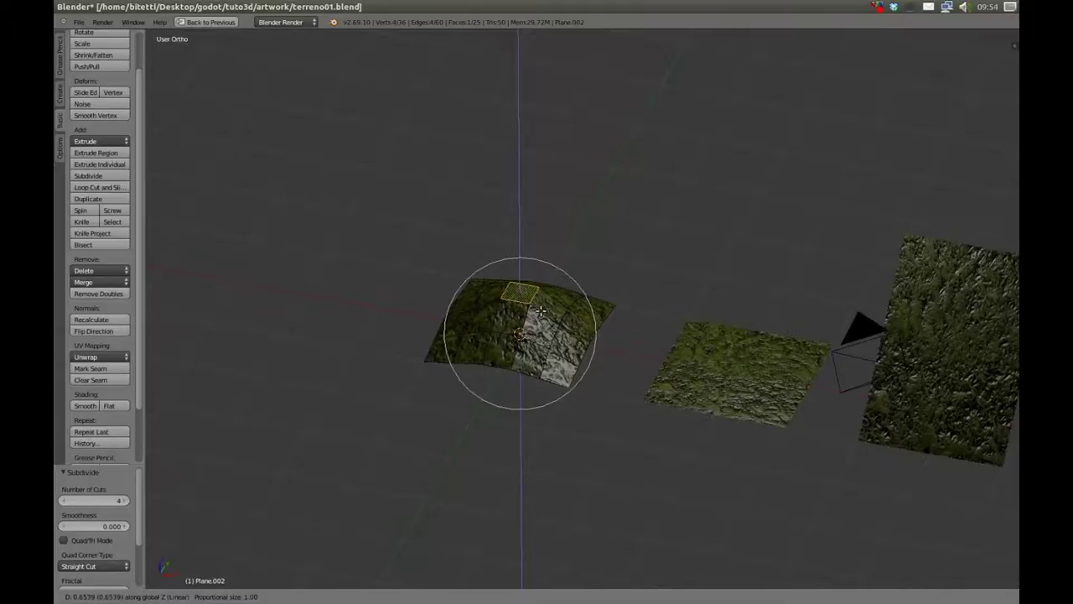
key(shift+o)
key(shift+o)
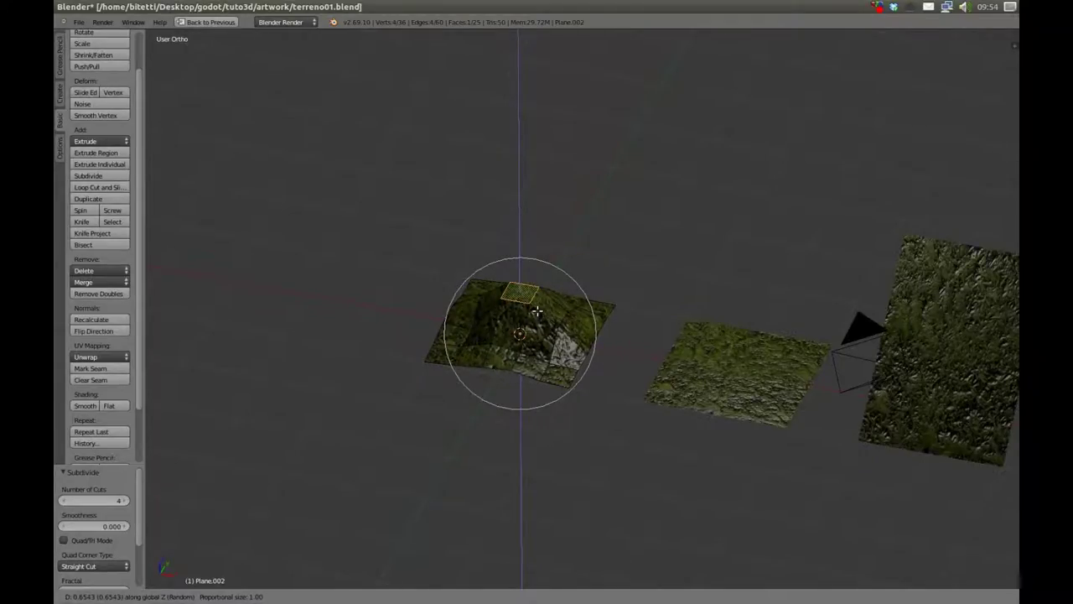
click(537, 312)
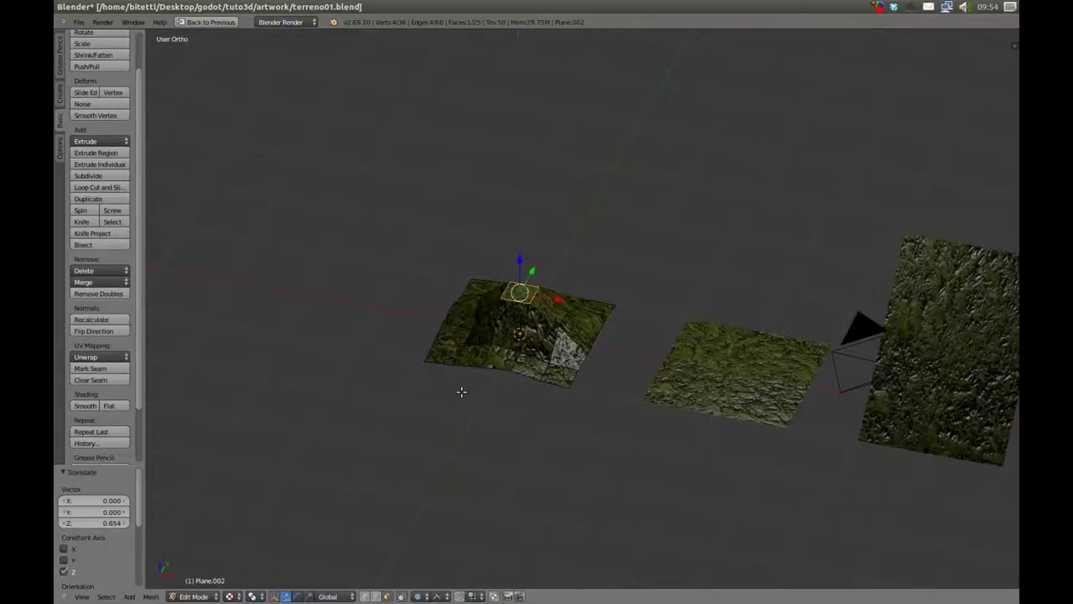
- Shift-select the border vertices along the plane's lower-left and upper-left edges
middle_drag(417, 410, 459, 418)
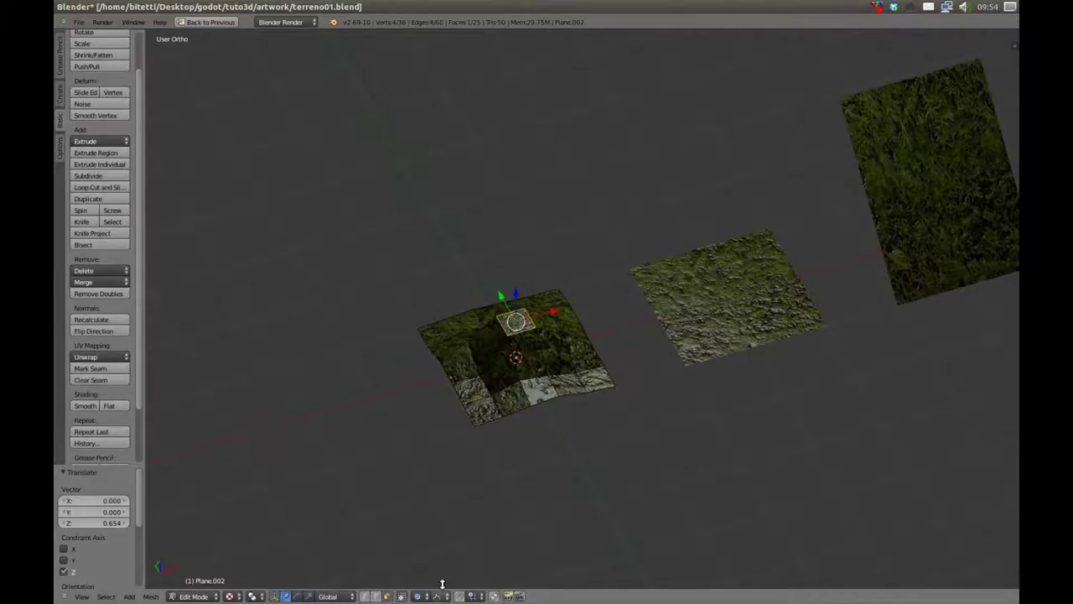
middle_drag(518, 426, 513, 415)
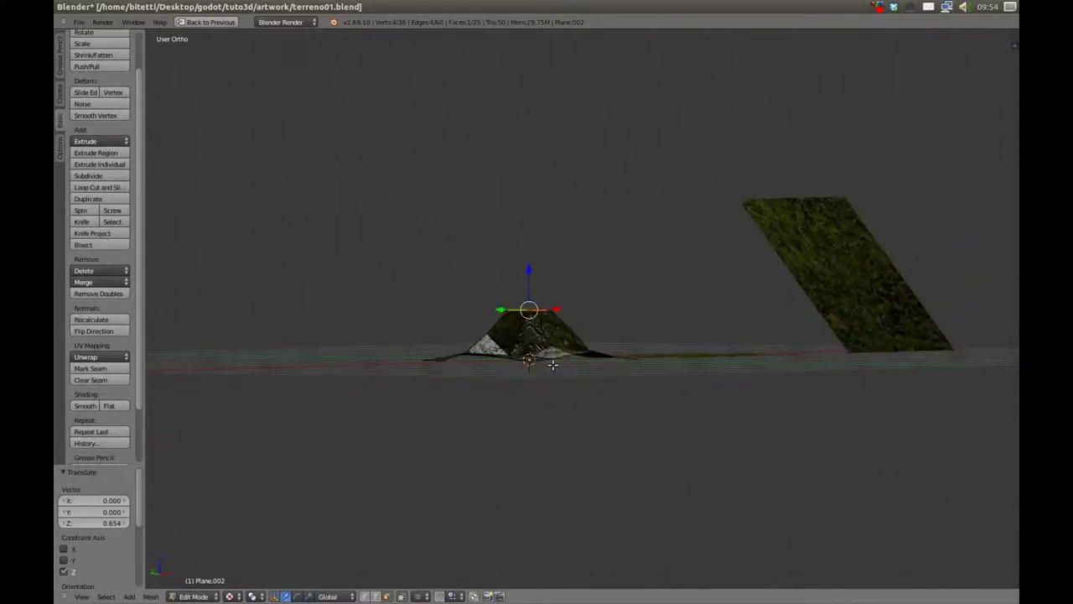
right_click(493, 412)
shift+right_click(457, 384)
shift+right_click(439, 372)
shift+right_click(437, 370)
shift+right_click(432, 360)
shift+right_click(449, 341)
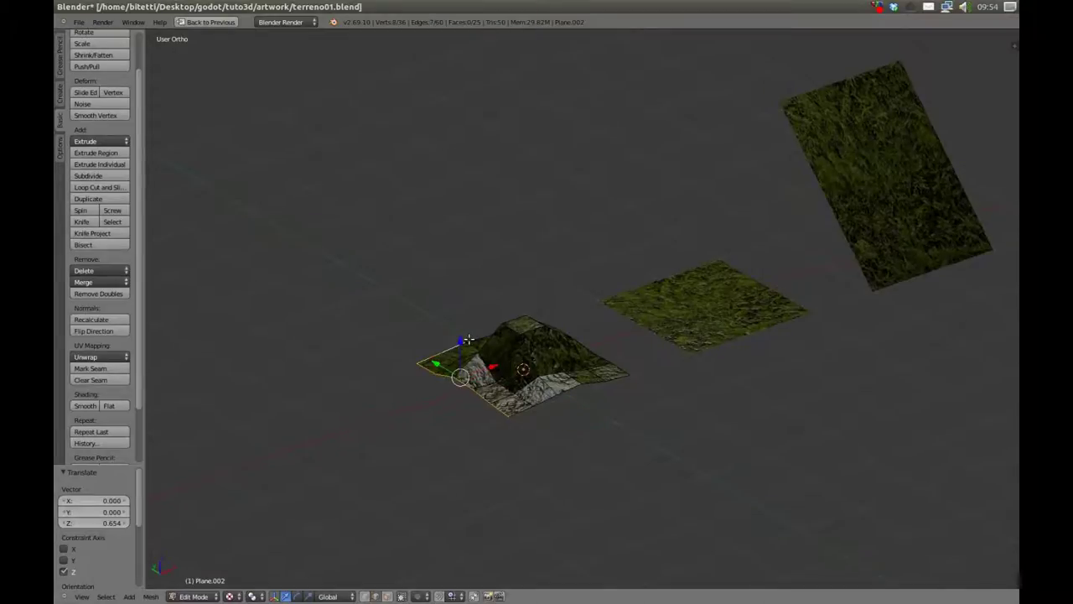
middle_drag(468, 340, 476, 383)
shift+right_click(481, 300)
shift+right_click(509, 282)
shift+right_click(538, 268)
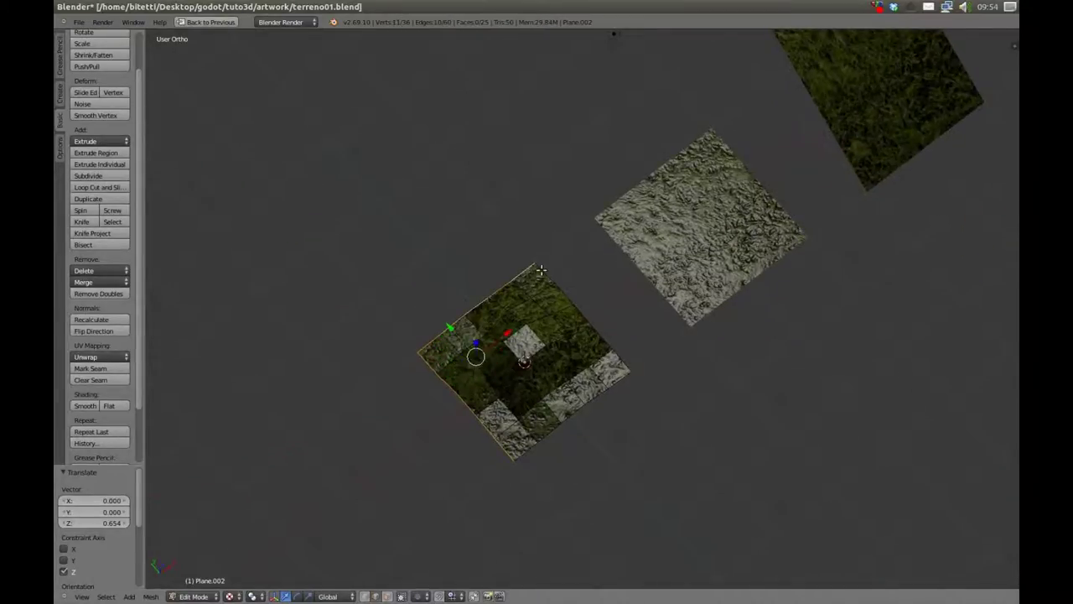
- Add the upper-right and lower-right edge vertices to complete the border selection
shift+right_click(573, 305)
shift+right_click(592, 327)
shift+right_click(611, 347)
shift+right_click(629, 369)
shift+right_click(606, 388)
shift+right_click(583, 405)
shift+right_click(560, 423)
shift+right_click(537, 441)
shift+right_click(515, 459)
middle_drag(574, 431, 391, 368)
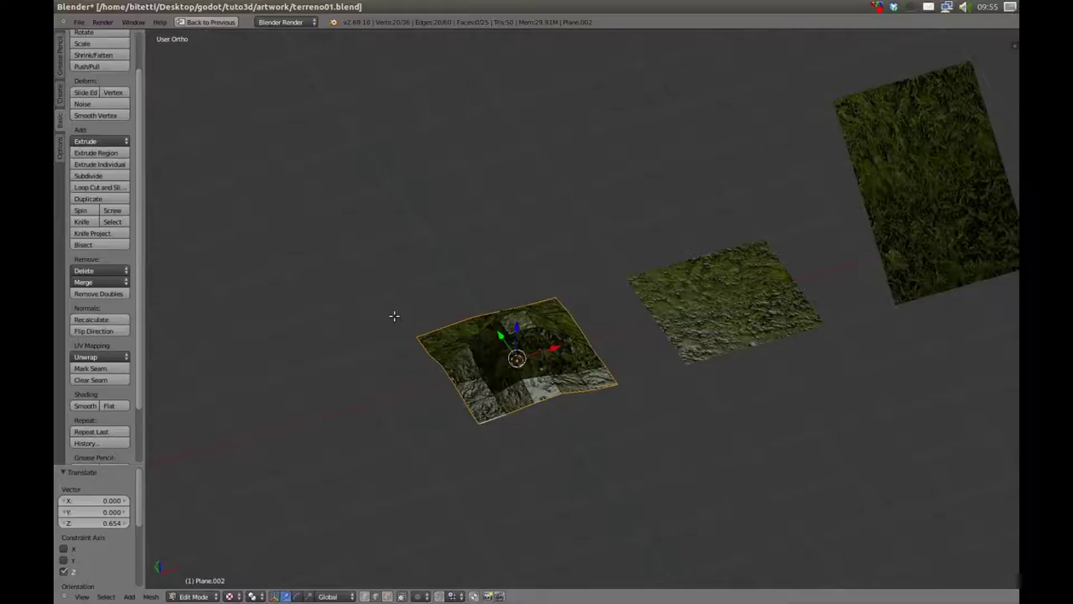
- Flatten the border vertices with Z scale 0, set their Median Z to 0, then exit to Object Mode
key(s)
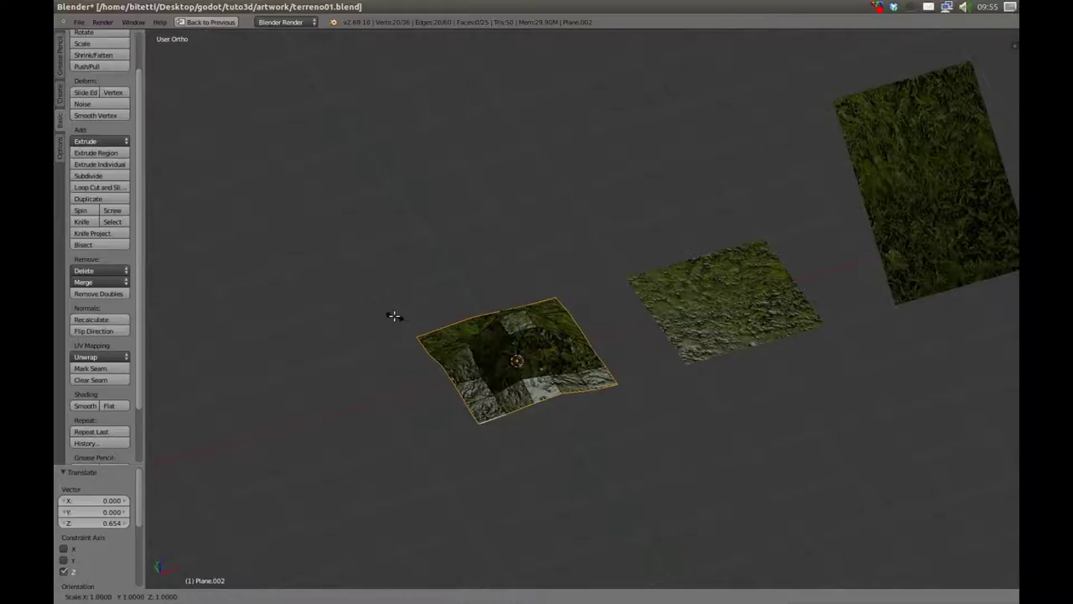
key(z)
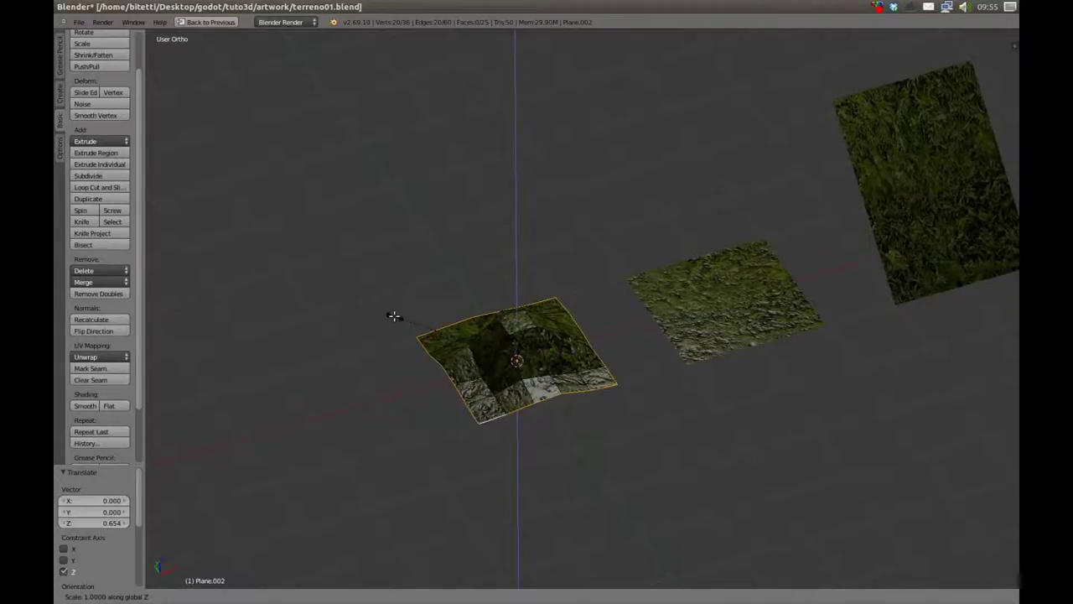
key(0)
key(Return)
key(n)
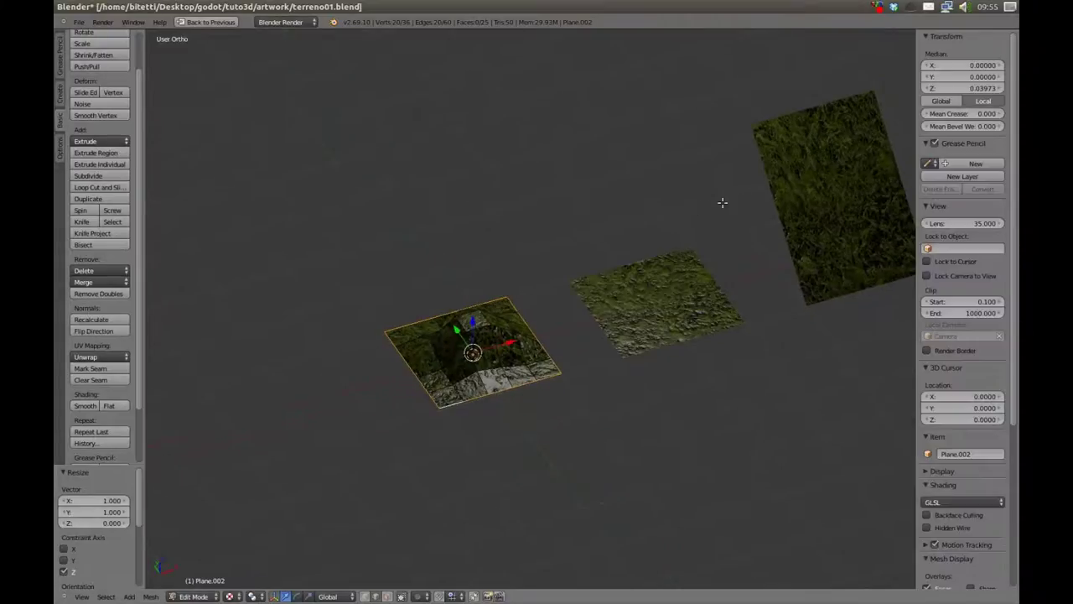
click(961, 89)
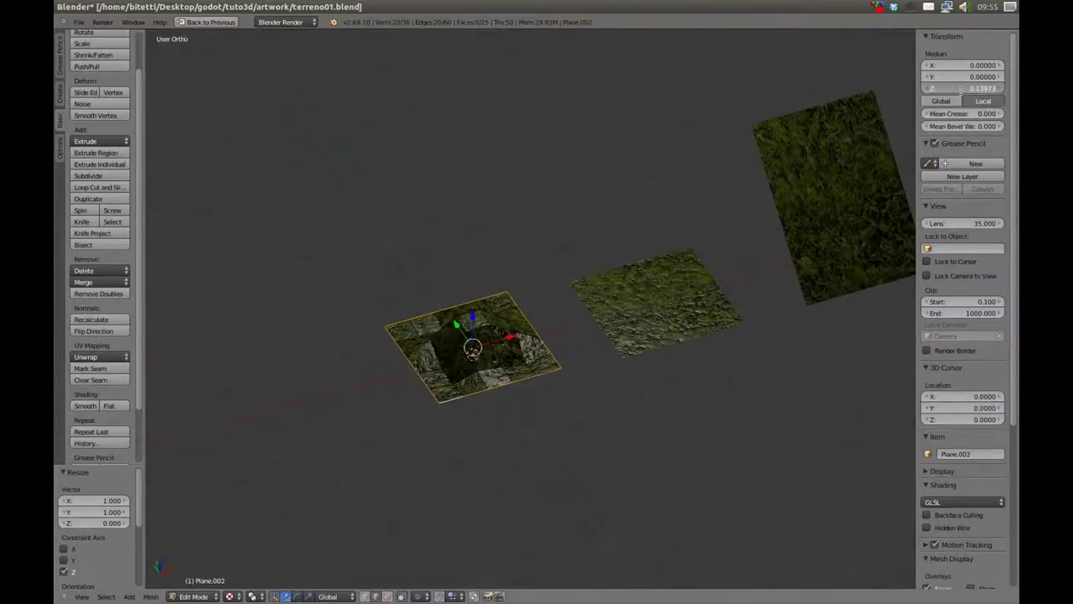
text(0)
key(Return)
key(Tab)
mouse_move(611, 352)
middle_down()
mouse_move(544, 336)
mouse_move(519, 379)
mouse_move(609, 281)
middle_up()
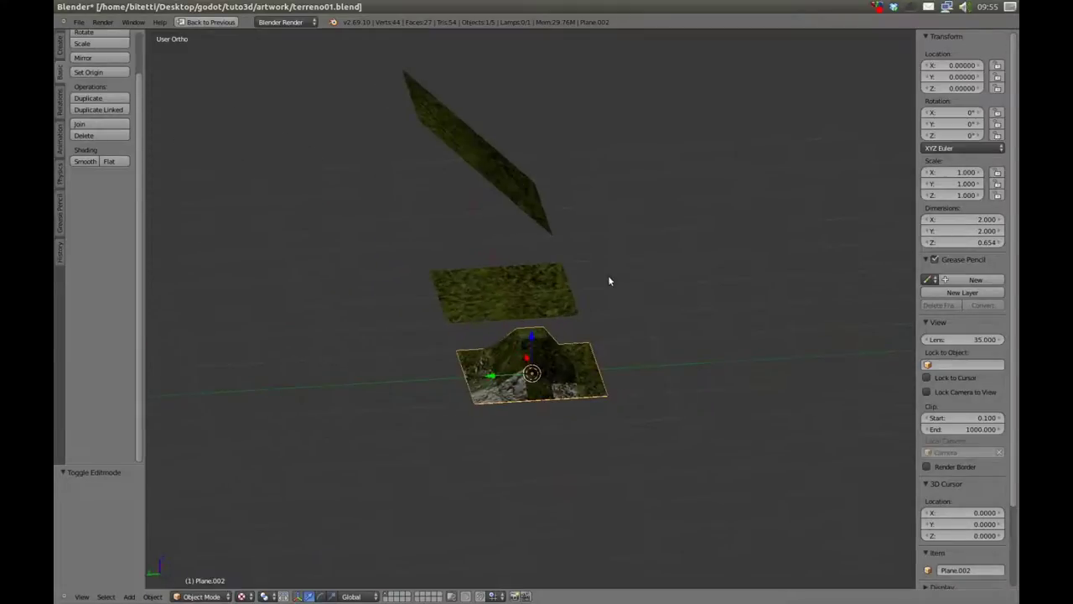
- Frame the hill plane and inspect its faces in Edit Mode before returning to Object Mode
mouse_move(596, 391)
middle_down()
mouse_move(556, 347)
mouse_move(496, 462)
mouse_move(578, 280)
middle_up()
mouse_move(487, 299)
middle_down()
mouse_move(562, 267)
mouse_move(551, 252)
mouse_move(544, 263)
mouse_move(579, 263)
mouse_move(496, 288)
mouse_move(537, 390)
mouse_move(524, 395)
mouse_move(546, 281)
middle_up()
key(KP_Decimal)
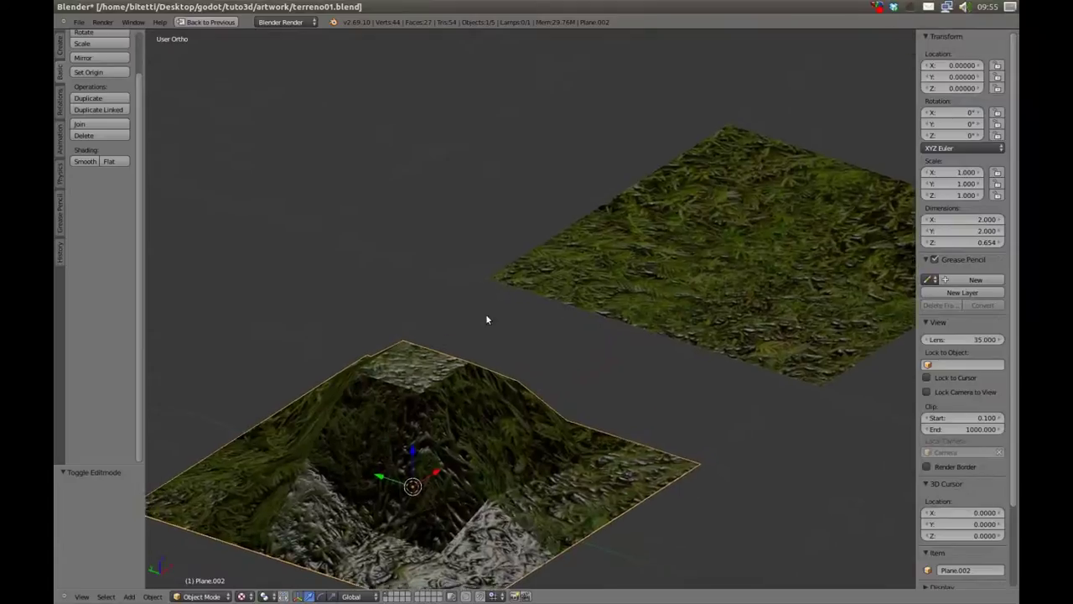
key(Tab)
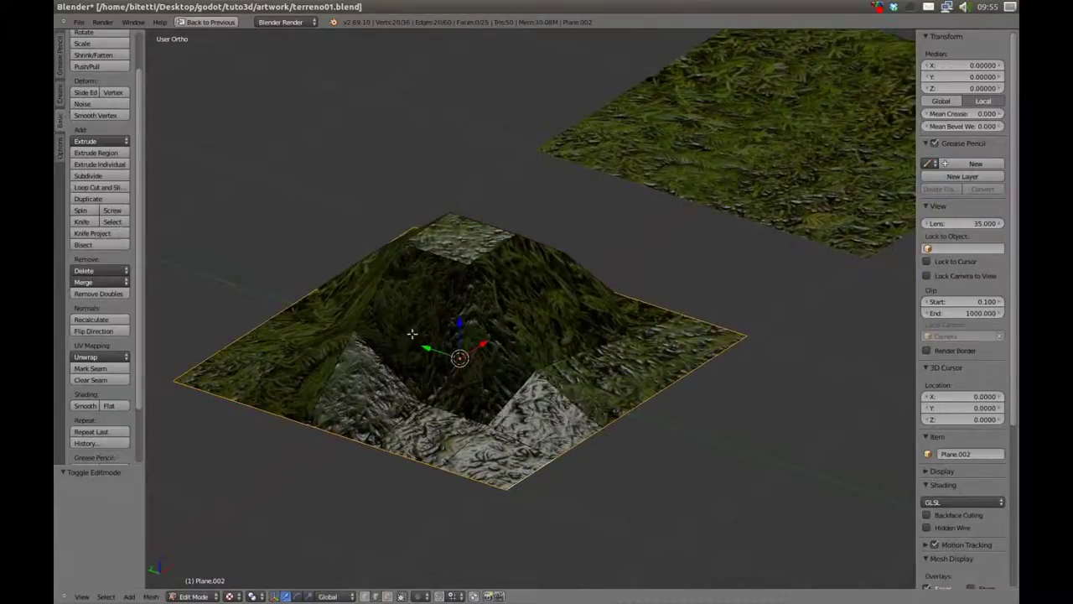
key(a)
right_click(555, 391)
right_click(409, 372)
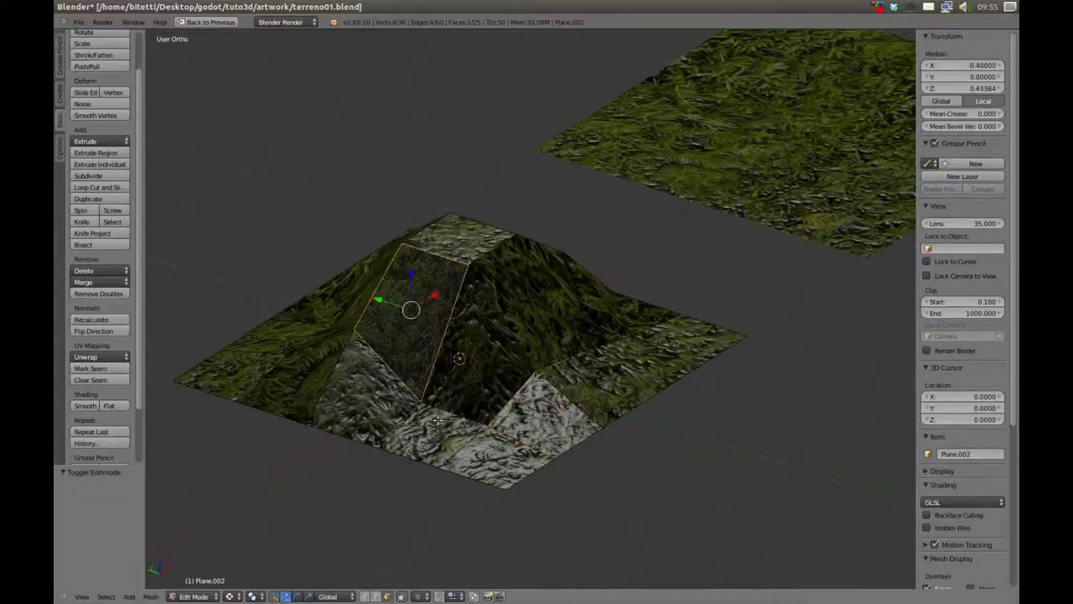
key(Tab)
- Apply Smooth shading to Plane.002 from the tool shelf
middle_drag(503, 418, 540, 412)
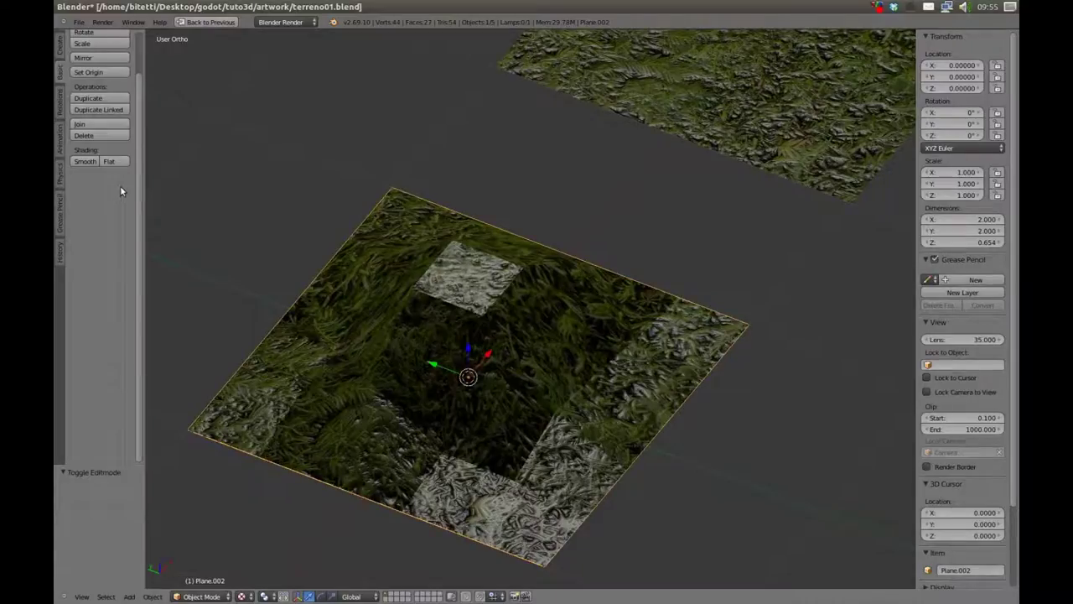
scroll(141, 177, up, 2)
drag(141, 176, 147, 176)
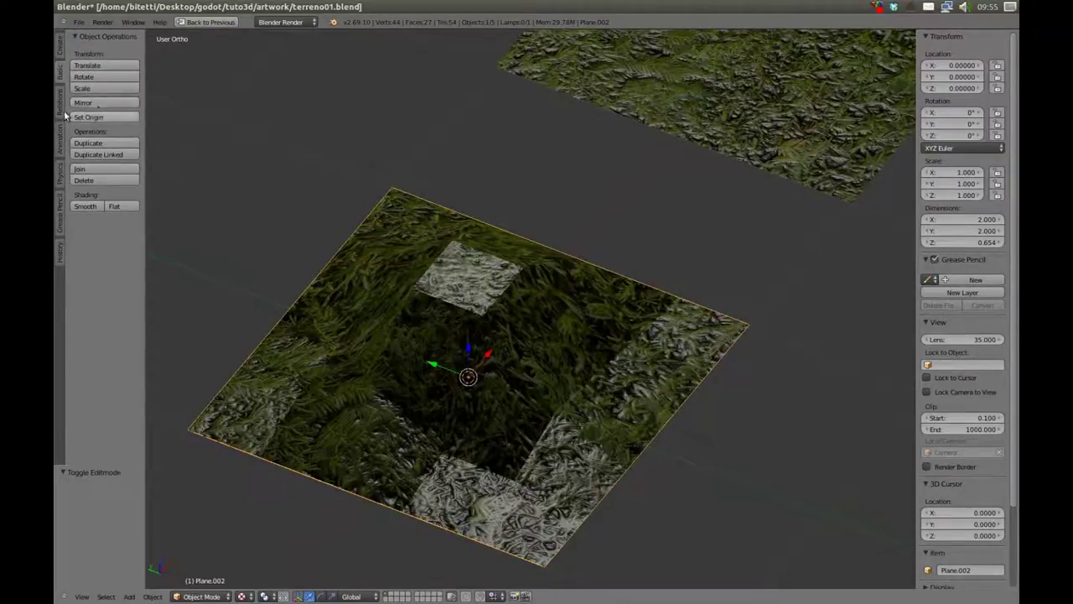
click(86, 207)
mouse_move(356, 249)
middle_down()
mouse_move(518, 251)
mouse_move(585, 296)
middle_up()
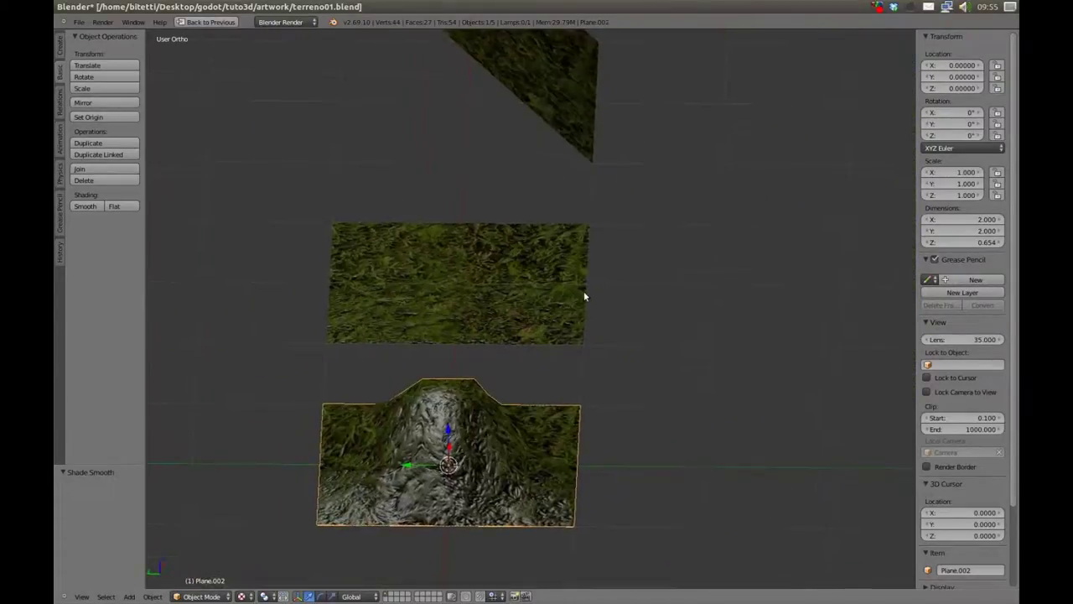
- Smooth-shade the middle grass plane, then reselect it and toggle Edit Mode
right_click(519, 294)
middle_drag(254, 220, 149, 163)
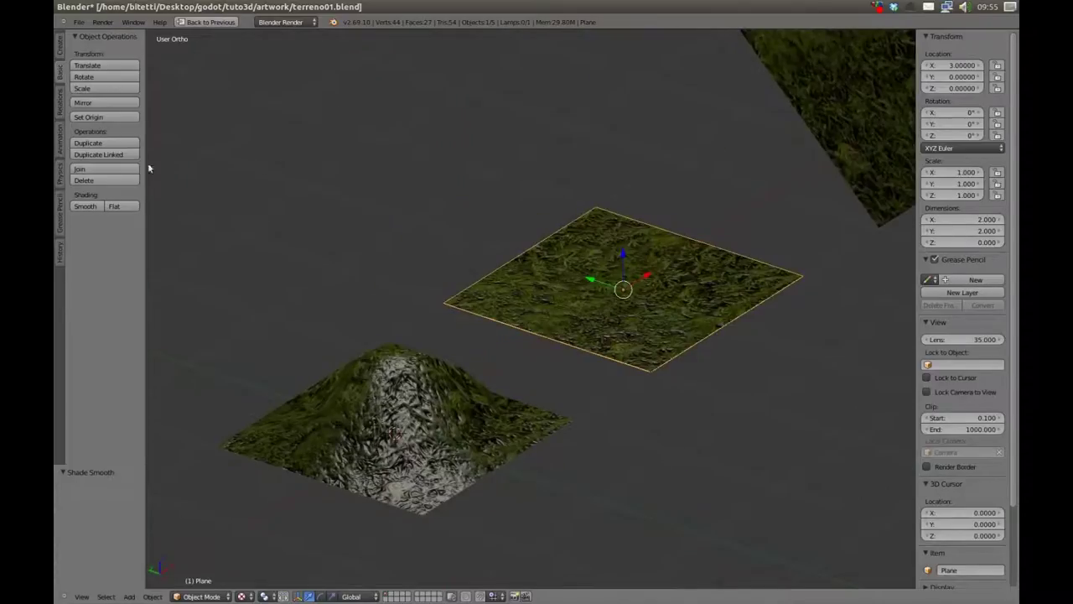
click(93, 205)
middle_drag(563, 200, 721, 171)
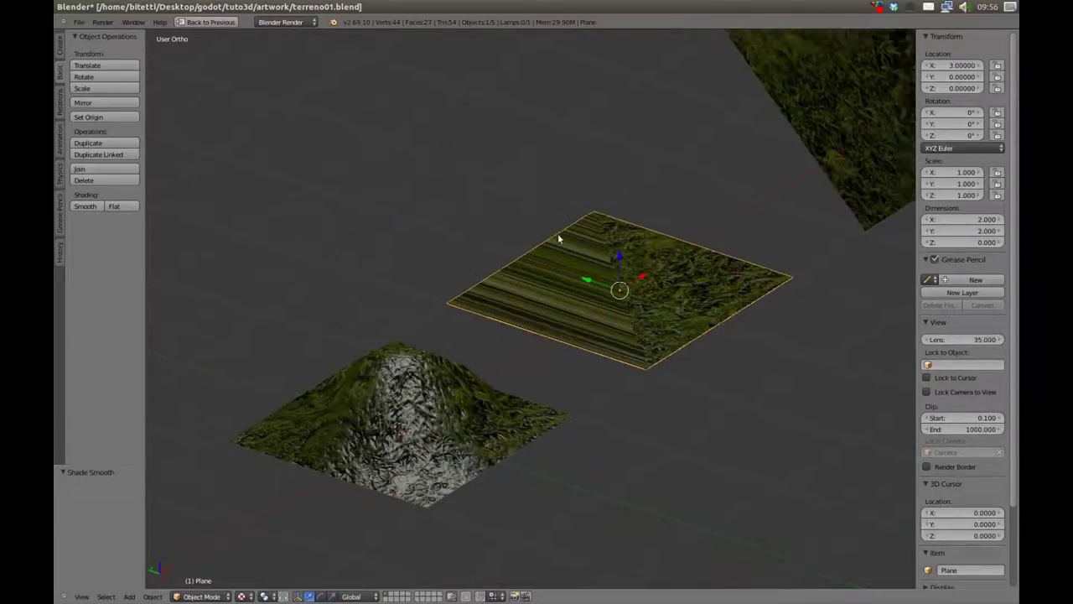
right_click(721, 171)
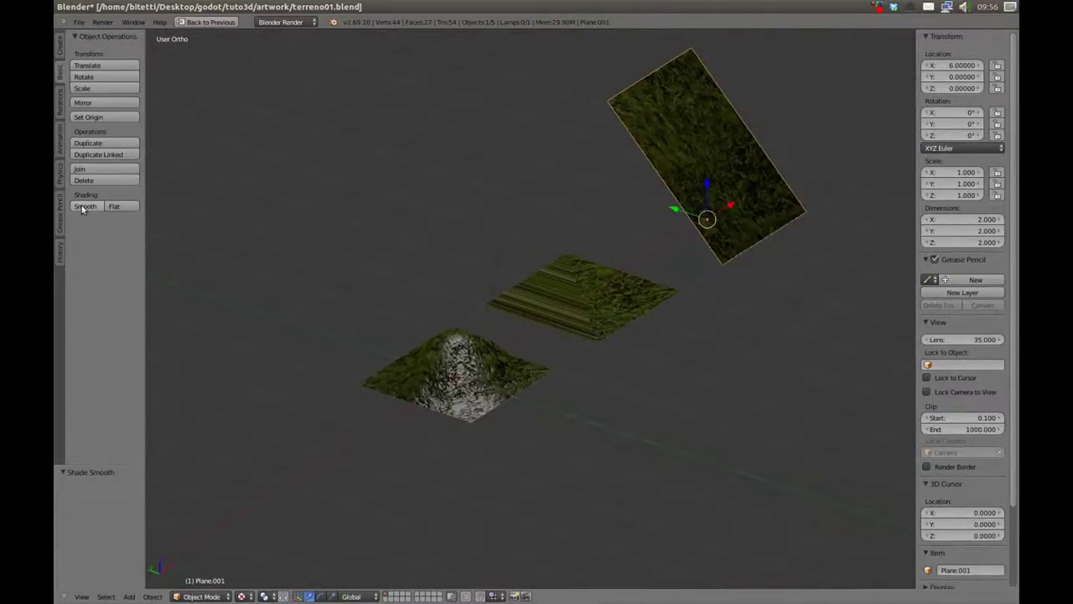
right_click(568, 286)
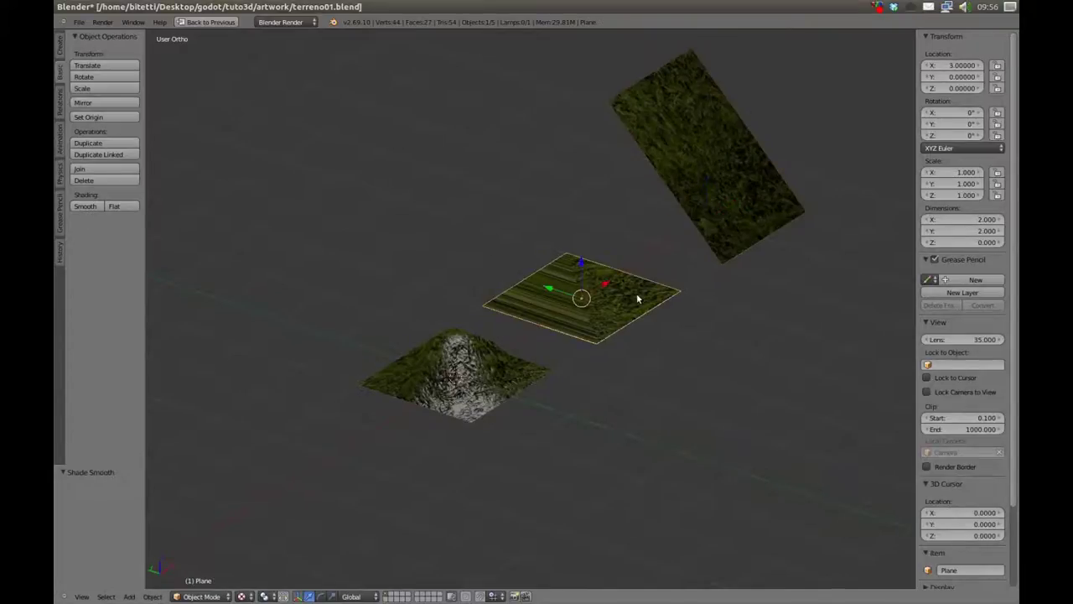
middle_drag(636, 298, 596, 314)
key(Tab)
key(Tab)
key(Tab)
key(Tab)
mouse_move(601, 234)
middle_down()
mouse_move(444, 446)
mouse_move(596, 400)
mouse_move(379, 331)
mouse_move(358, 363)
middle_up()
- Move the hill terrain plane 4 units along Y and 3 along X
right_click(379, 331)
mouse_move(351, 358)
mouse_down()
mouse_move(554, 444)
mouse_move(663, 358)
mouse_up()
middle_drag(662, 358, 451, 352)
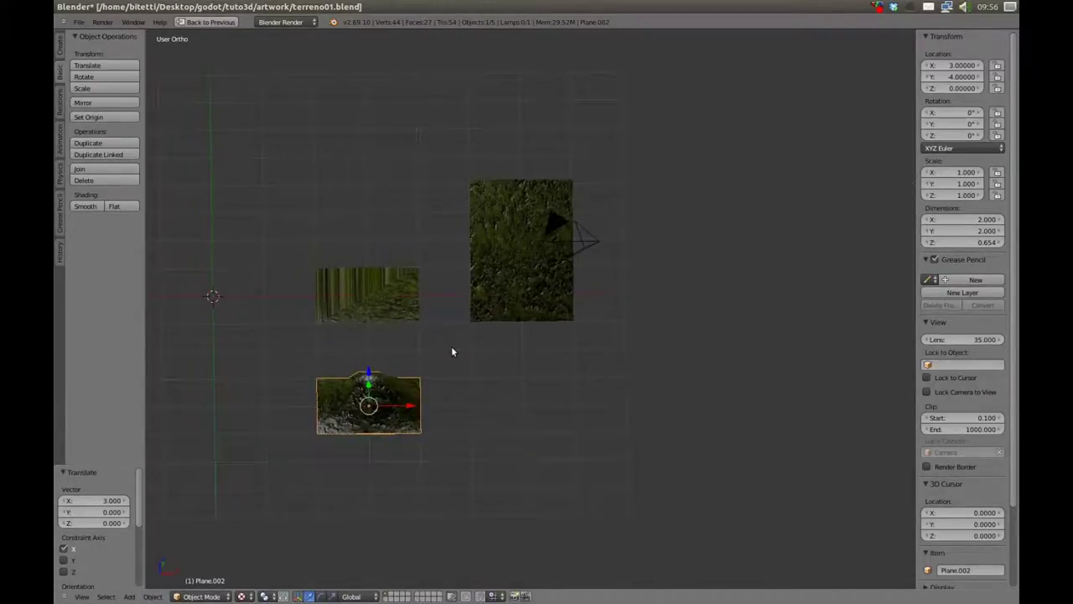
mouse_move(450, 290)
middle_down()
mouse_move(474, 322)
mouse_move(276, 127)
middle_up()
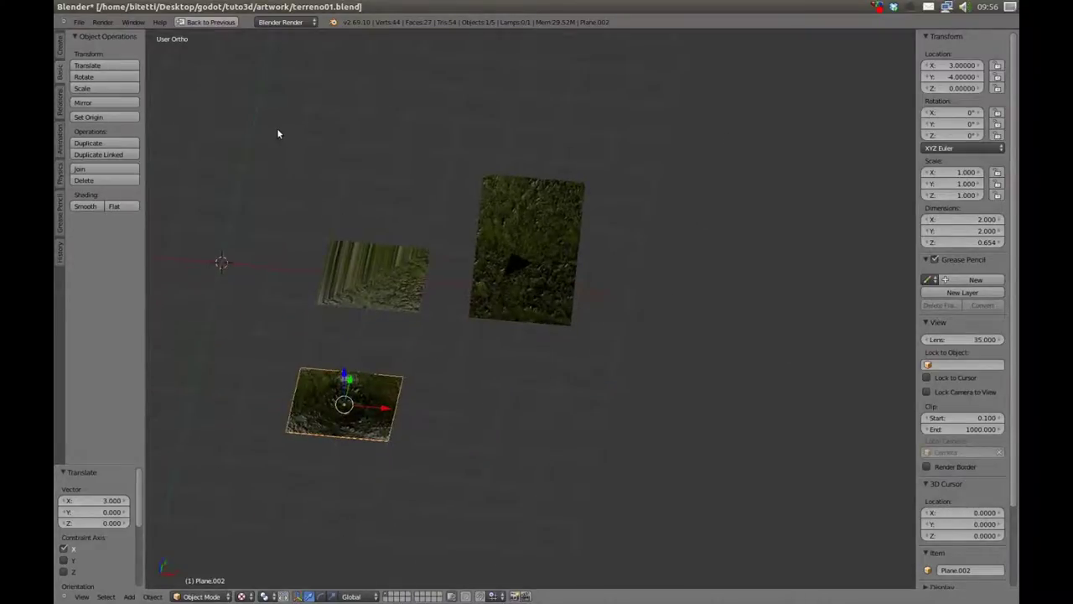
- Save terreno01.blend, overwriting the existing file
key(ctrl+s)
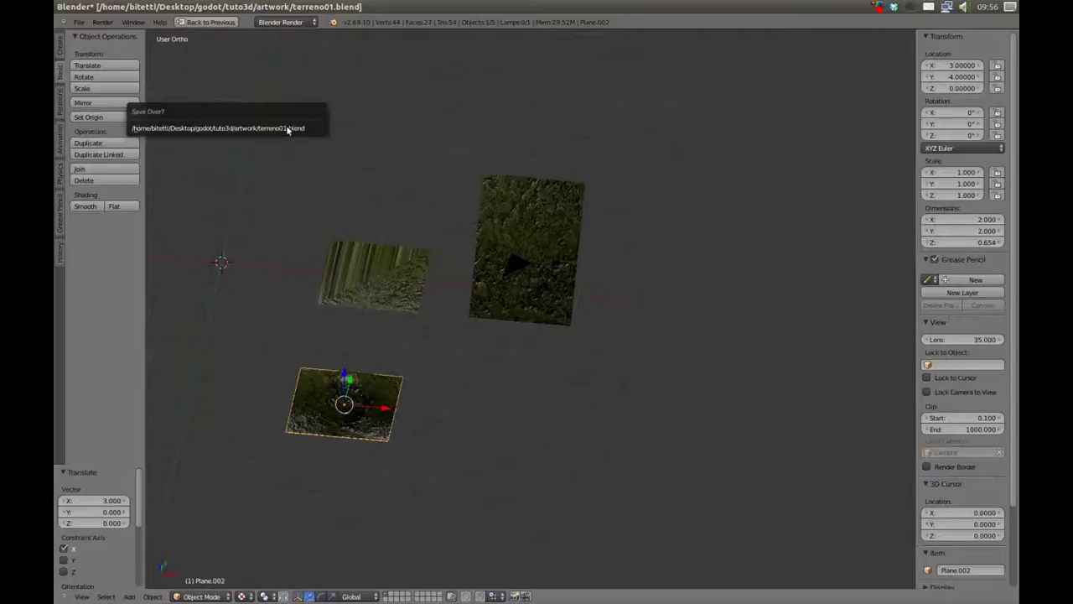
click(287, 128)
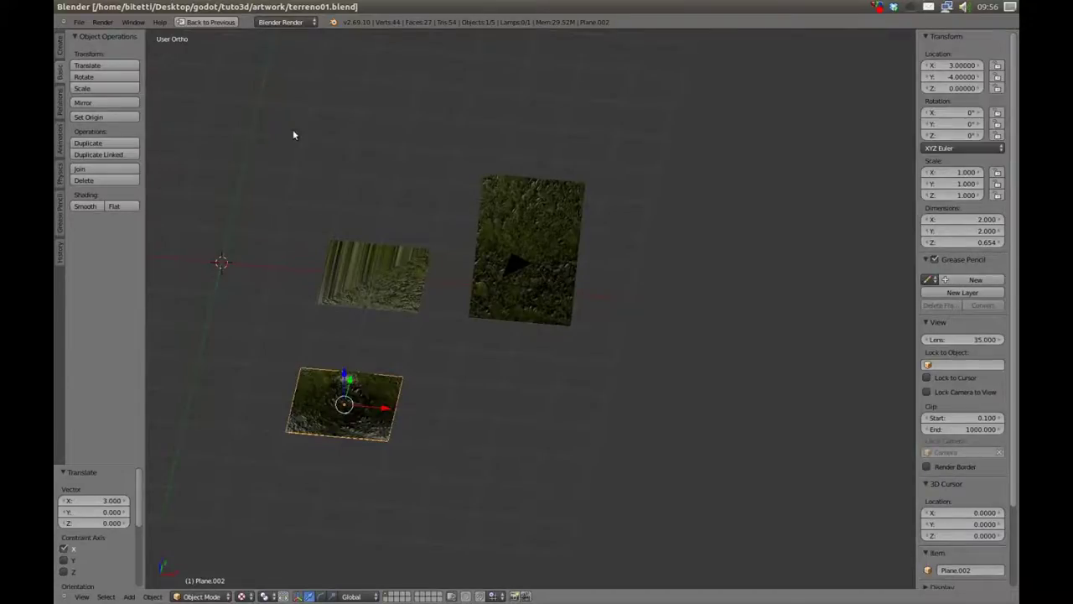
middle_drag(519, 294, 511, 300)
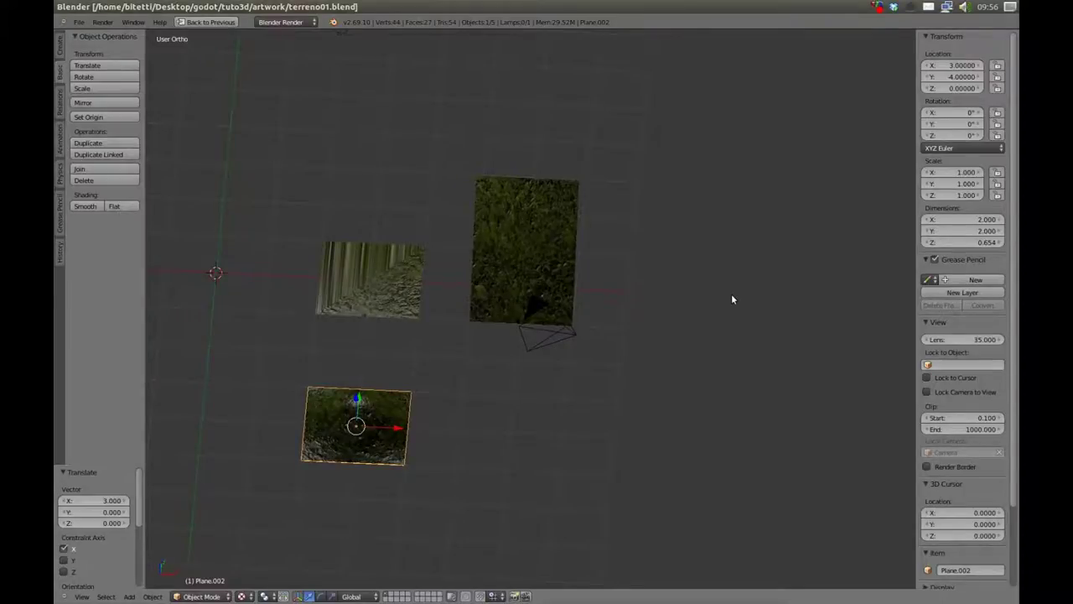
key(ctrl+Up)
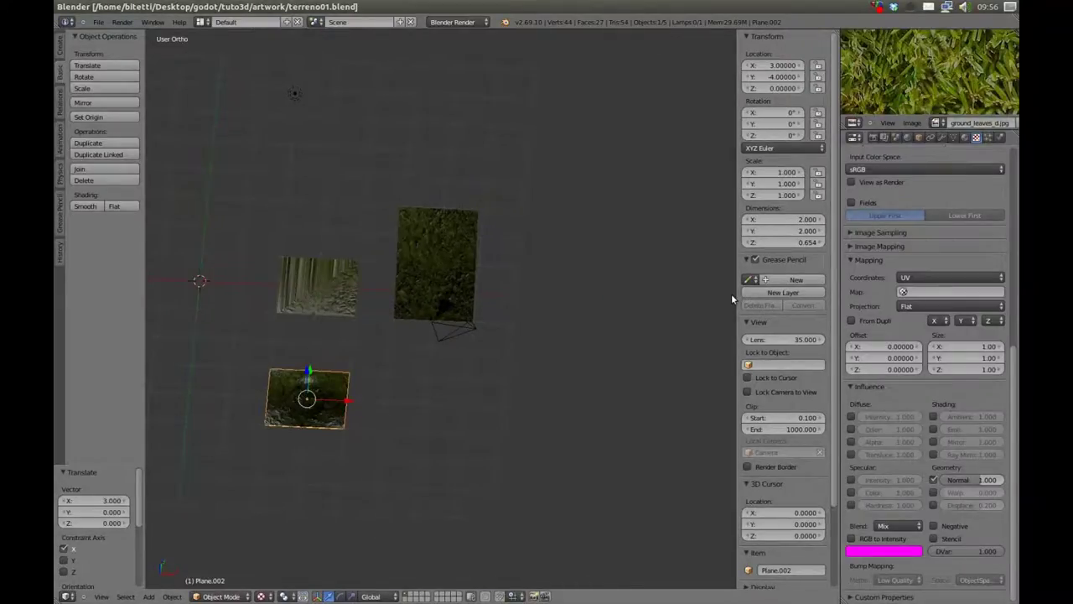
- Start a Collada export and create a new 01 folder as its destination
click(99, 24)
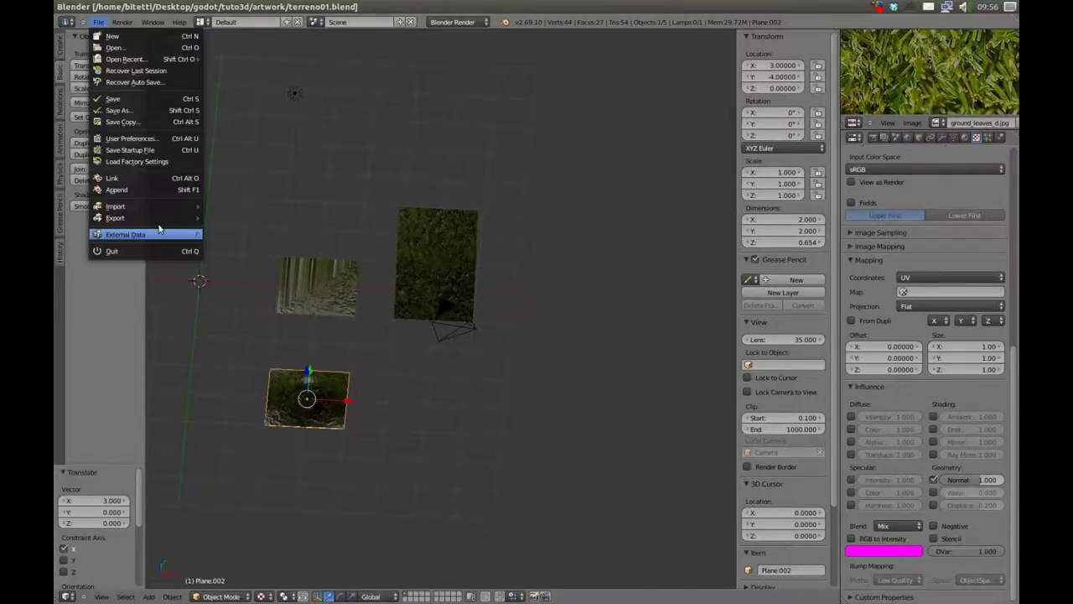
mouse_move(145, 220)
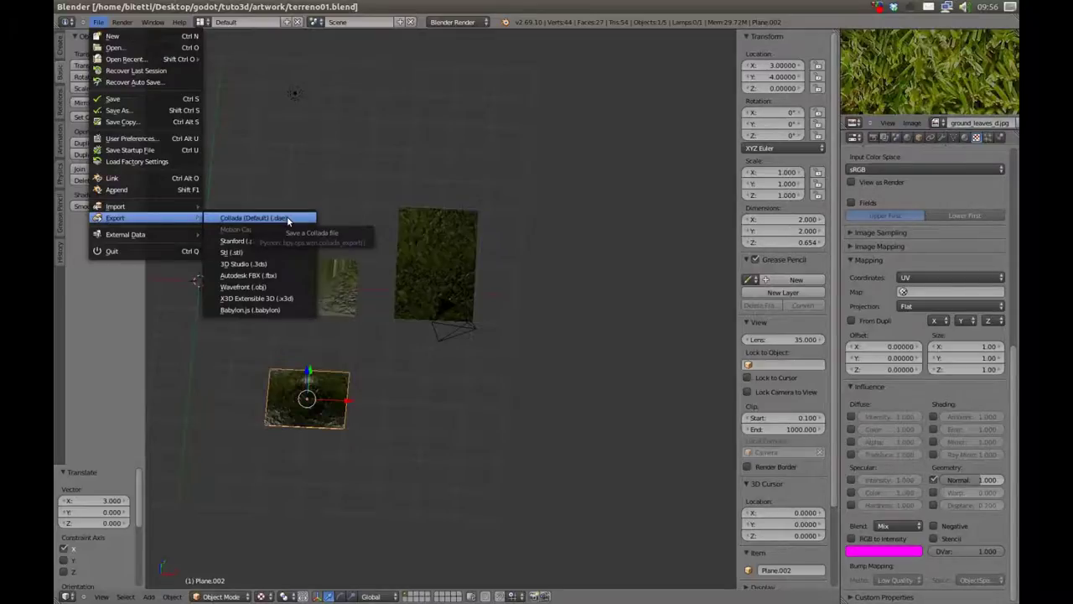
click(288, 219)
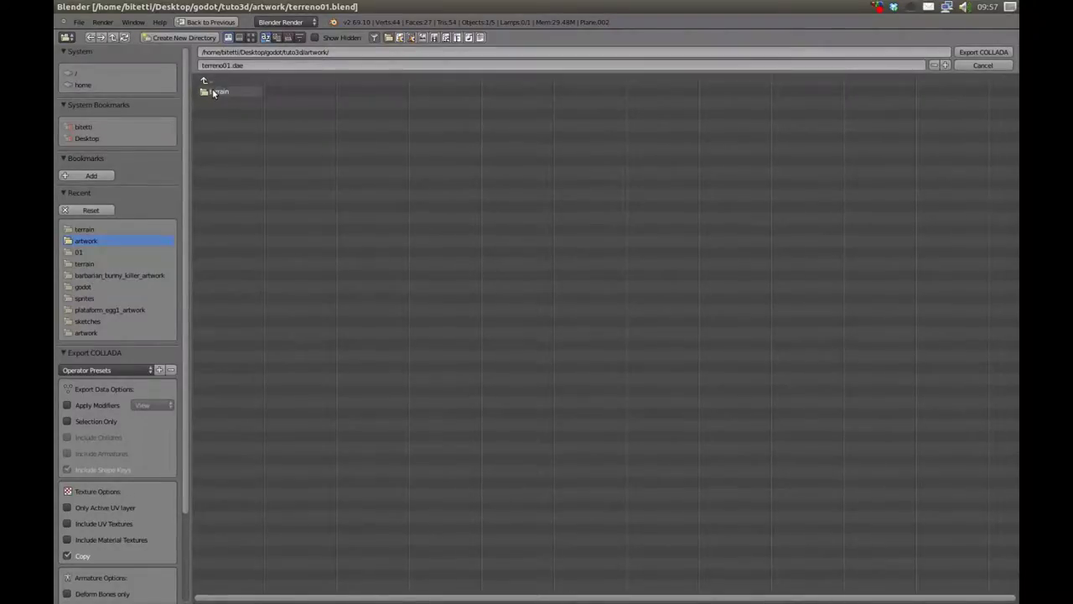
click(173, 39)
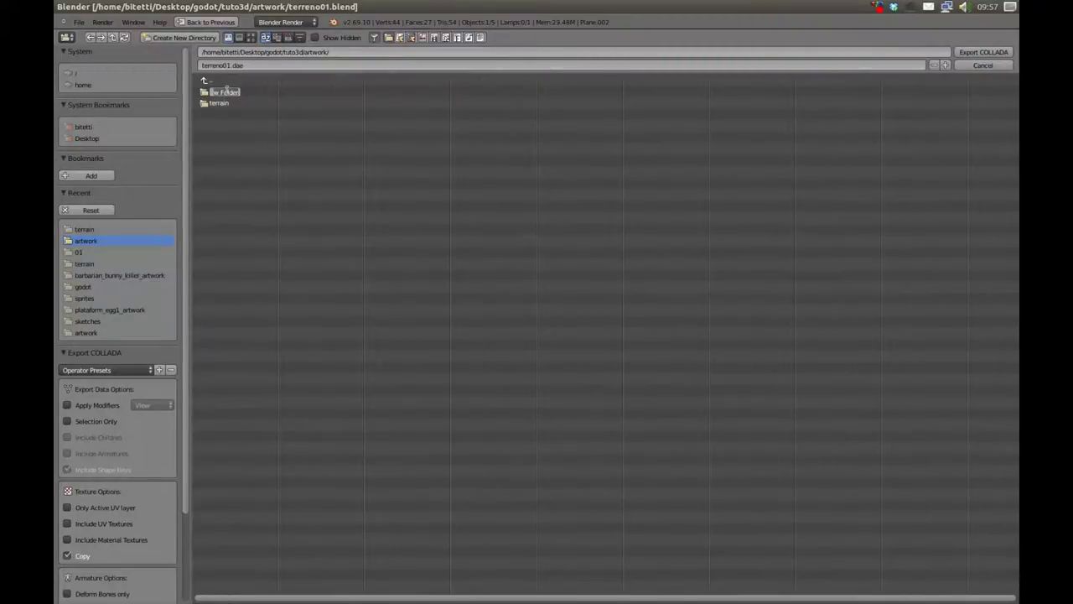
text(01)
key(Return)
click(208, 93)
- Export terreno01.dae into folder 01 with Include UV and Material Textures ticked
scroll(185, 129, down, 3)
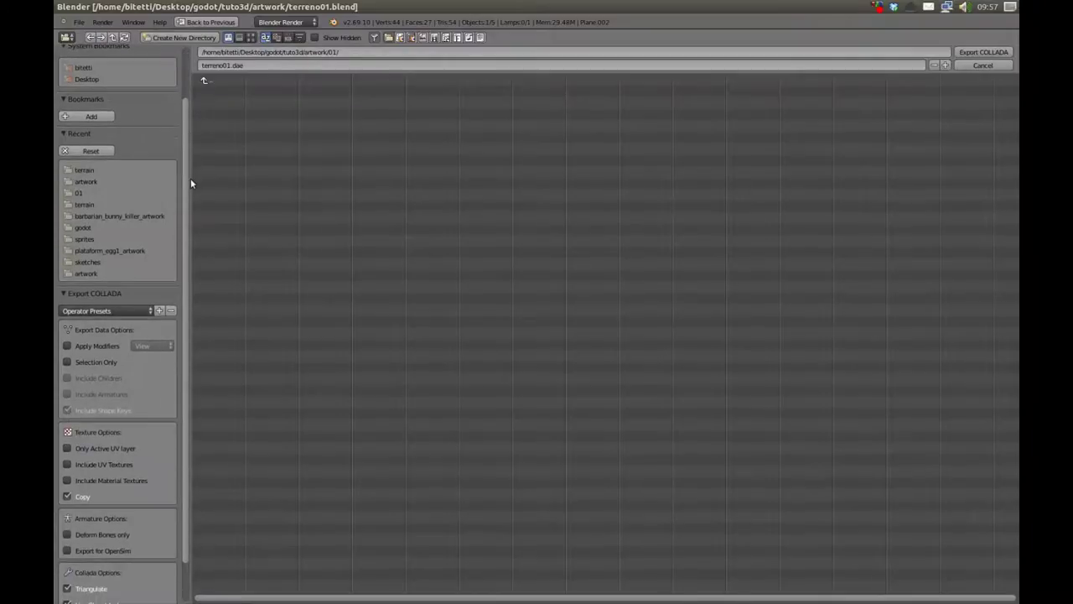
scroll(186, 208, down, 1)
scroll(185, 216, down, 1)
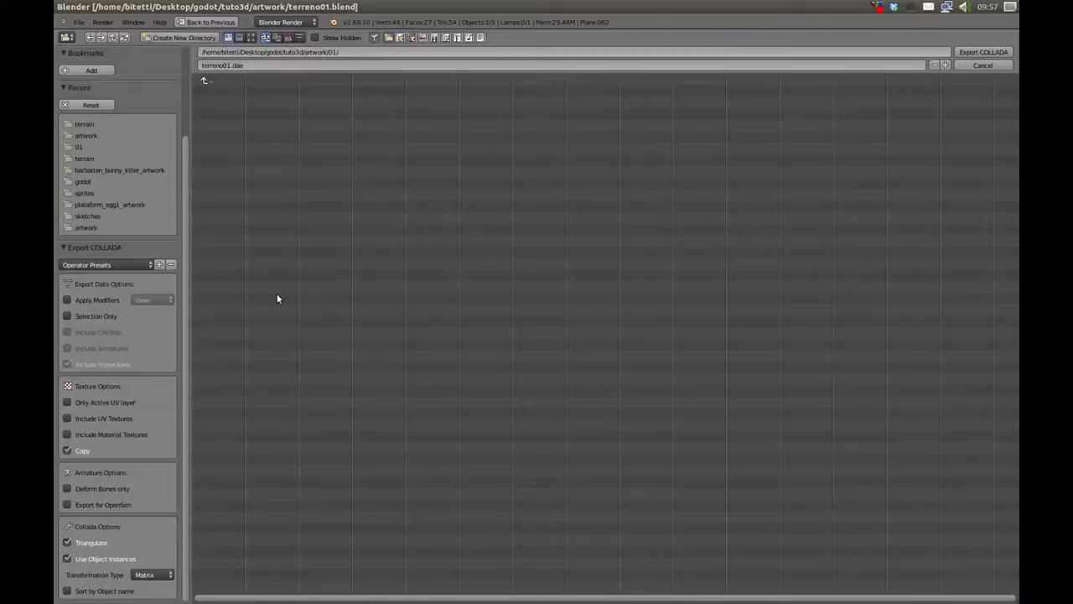
click(69, 419)
click(70, 435)
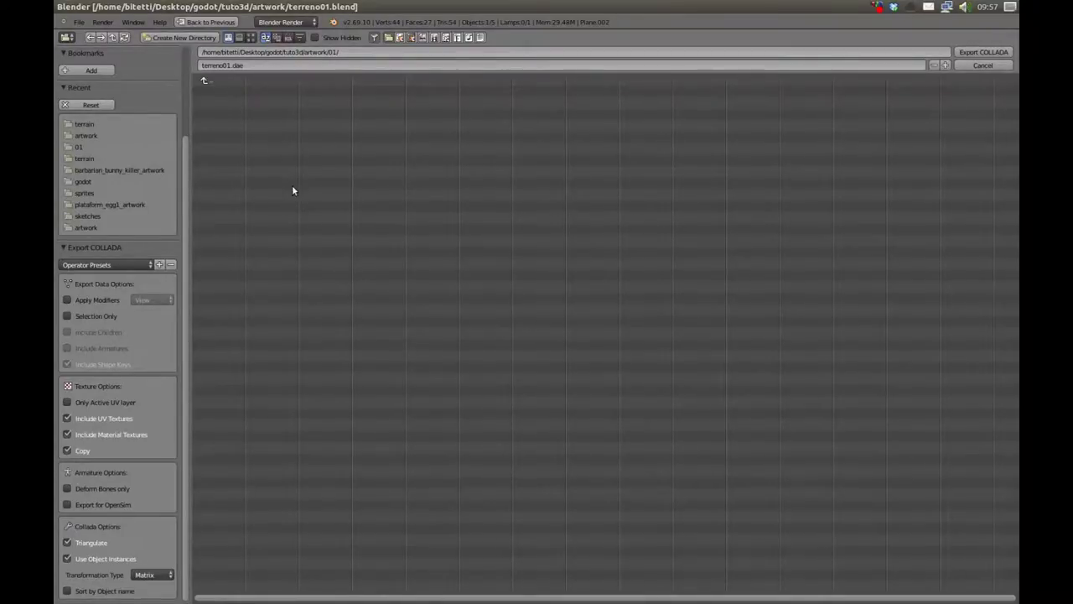
drag(184, 227, 184, 101)
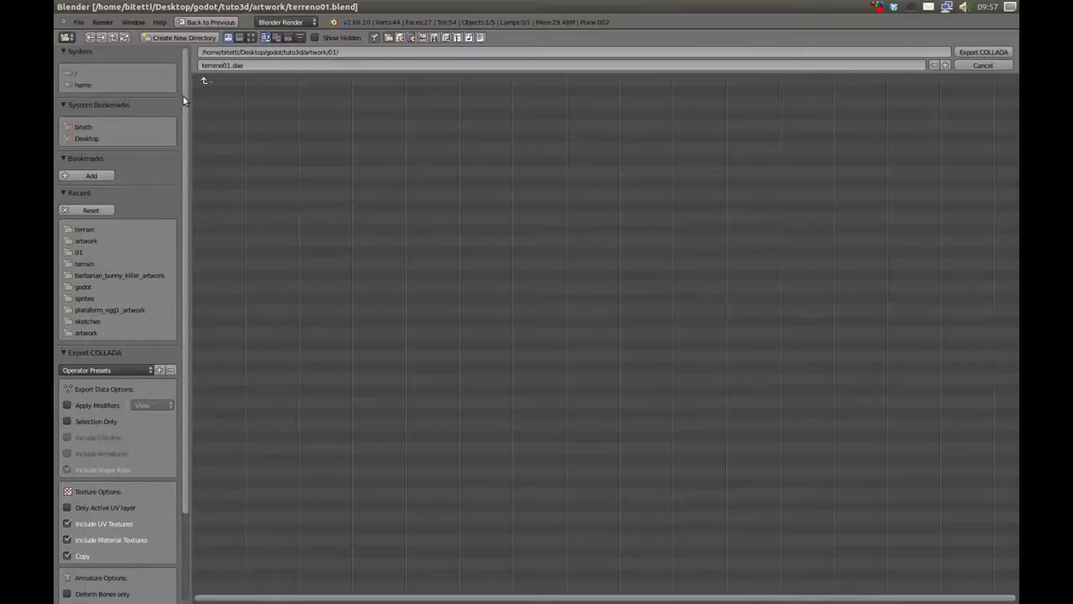
click(975, 56)
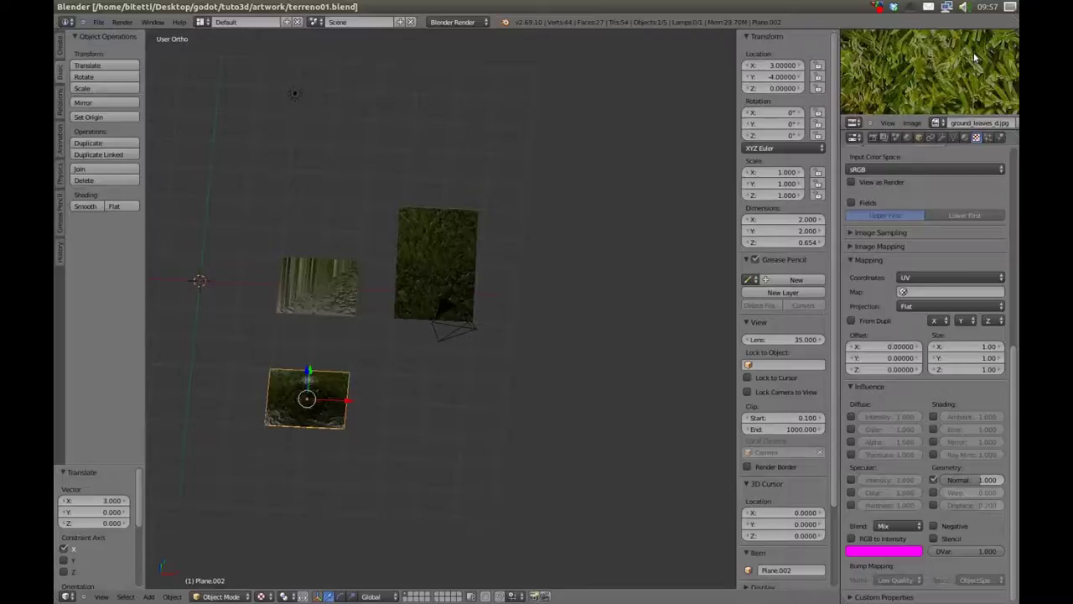
- Save the blend file again and quit Blender
click(98, 21)
click(120, 100)
click(98, 21)
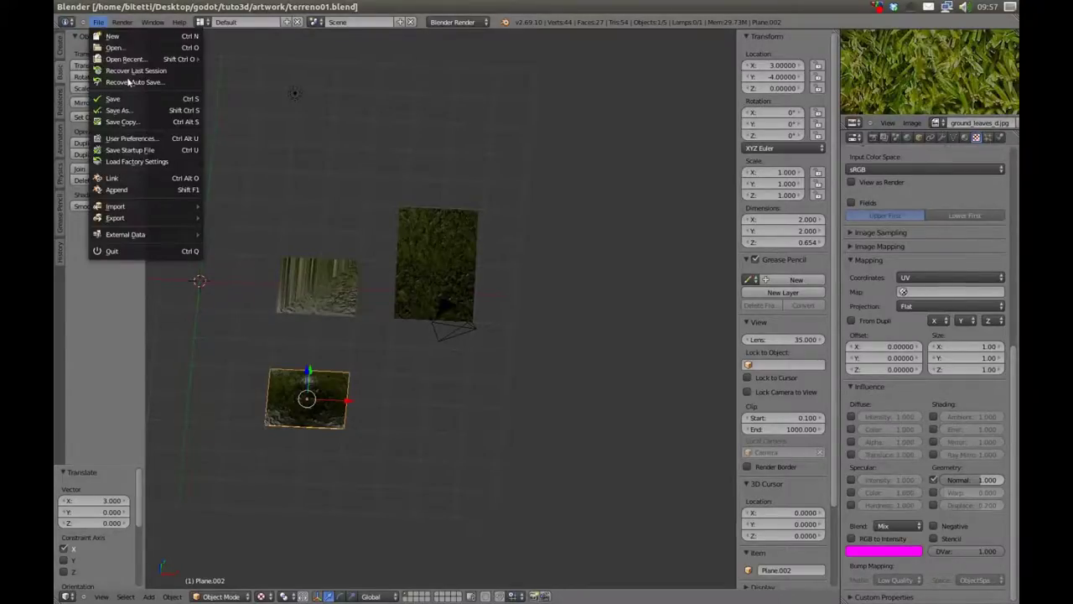
click(123, 251)
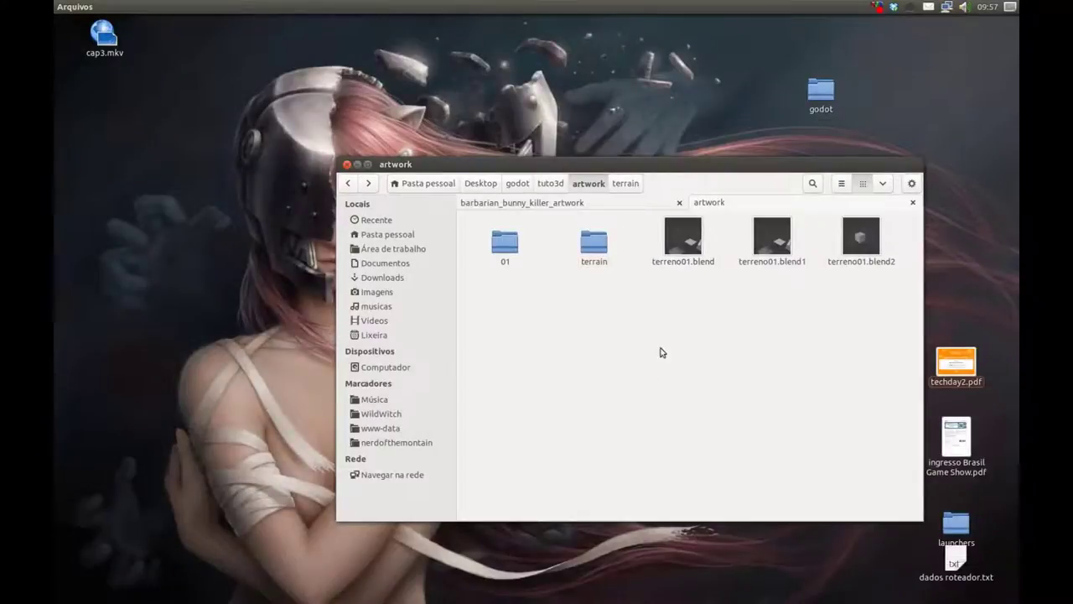
- Go into folder 01 and open terreno01.dae in Sublime Text via Abrir com
double_click(505, 245)
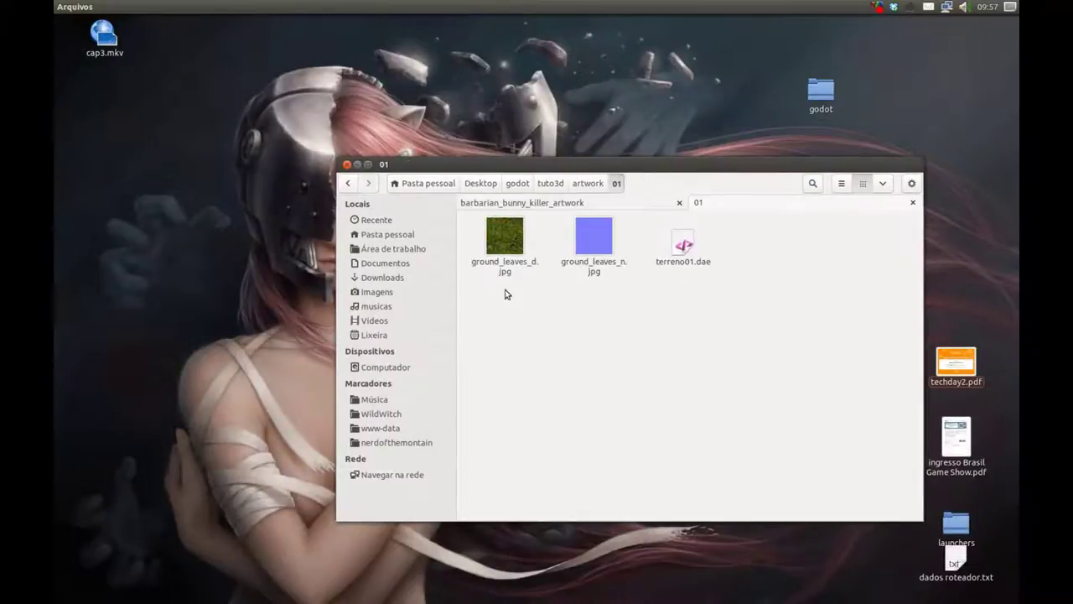
click(690, 265)
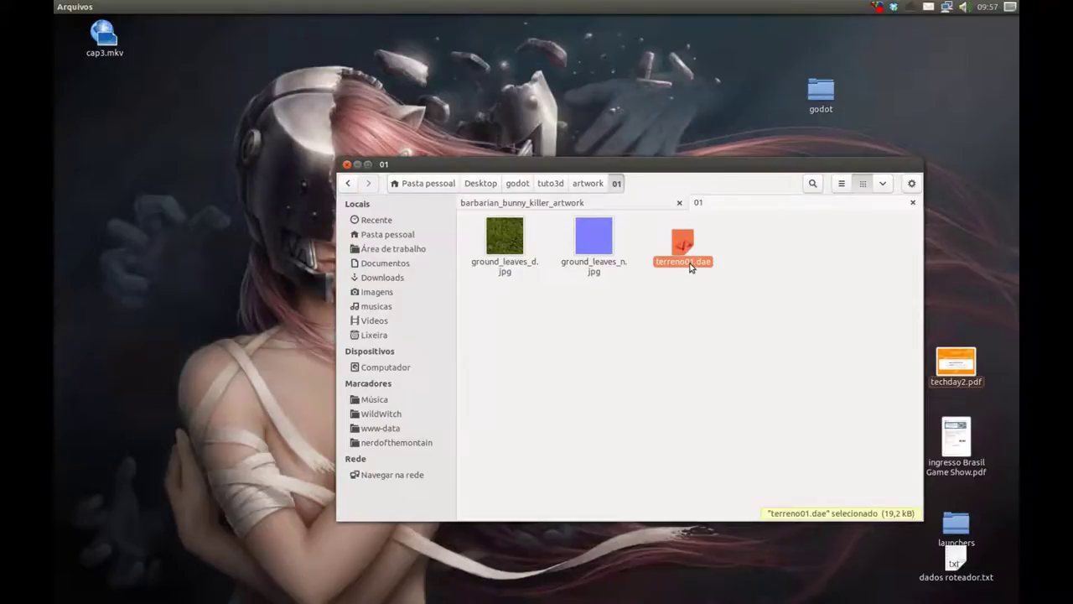
right_click(686, 265)
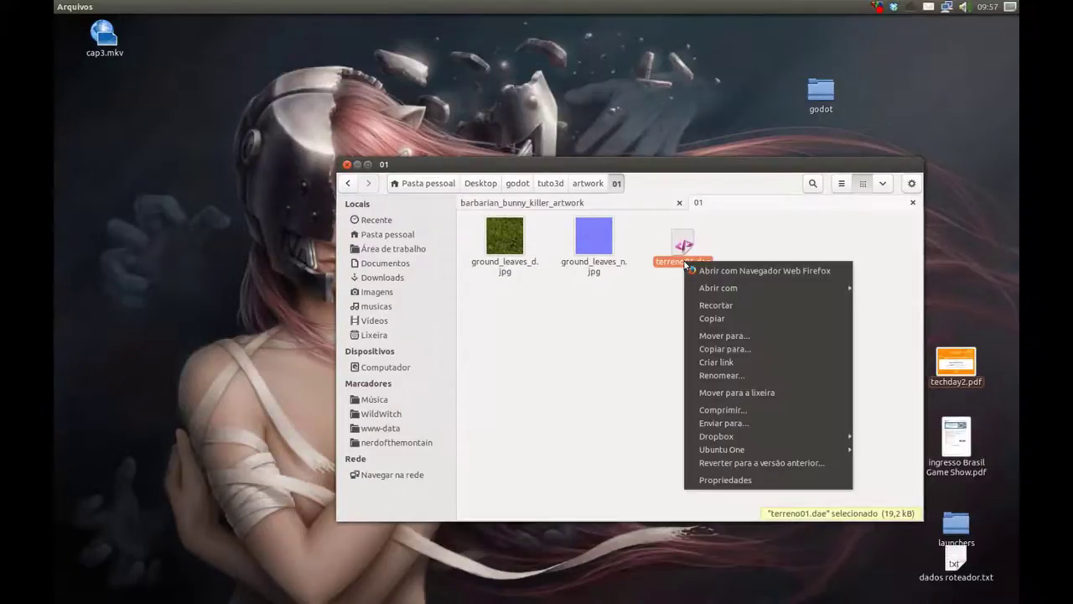
mouse_move(726, 287)
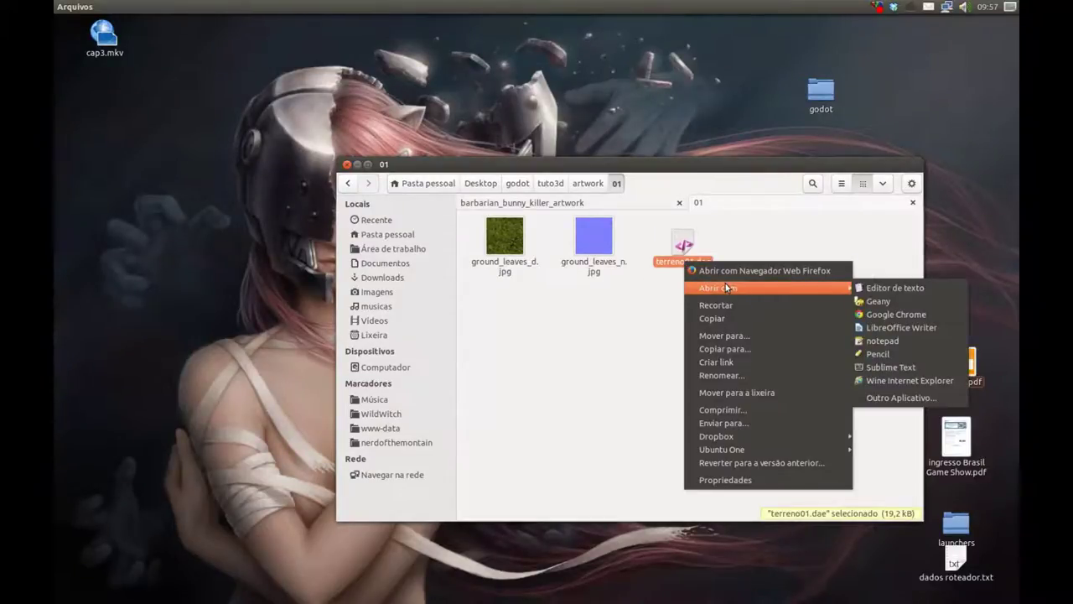
click(902, 367)
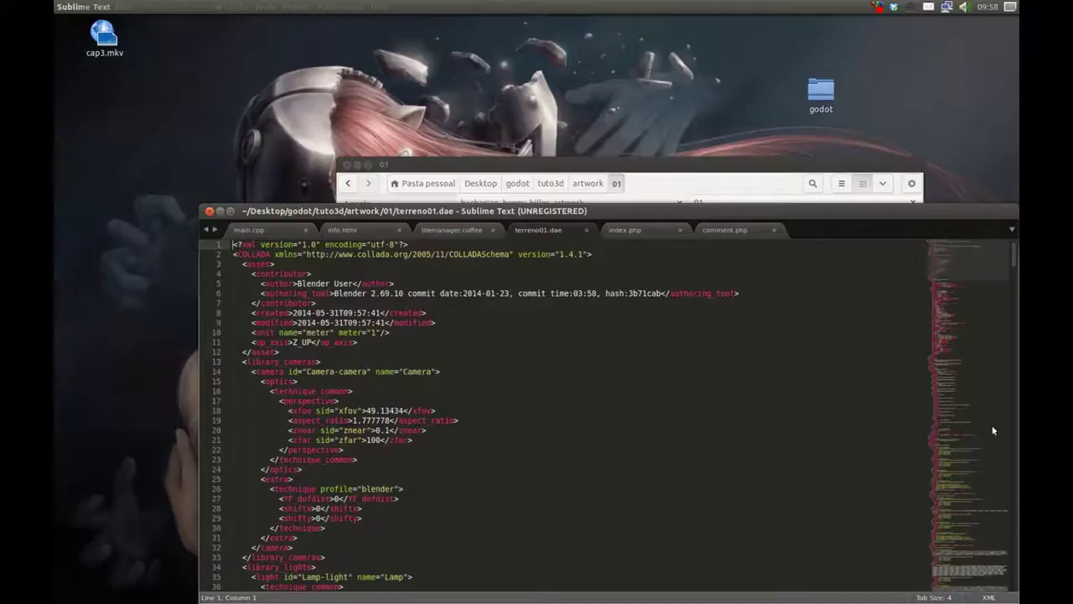
- Scroll through the terreno01.dae COLLADA XML using the minimap
drag(664, 211, 614, 135)
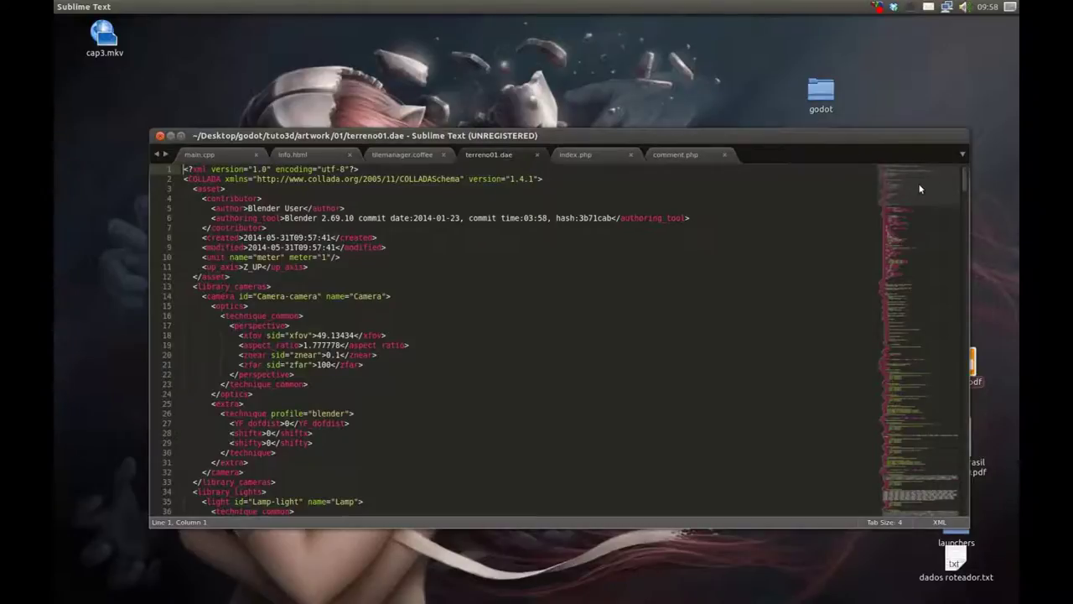
drag(920, 189, 923, 269)
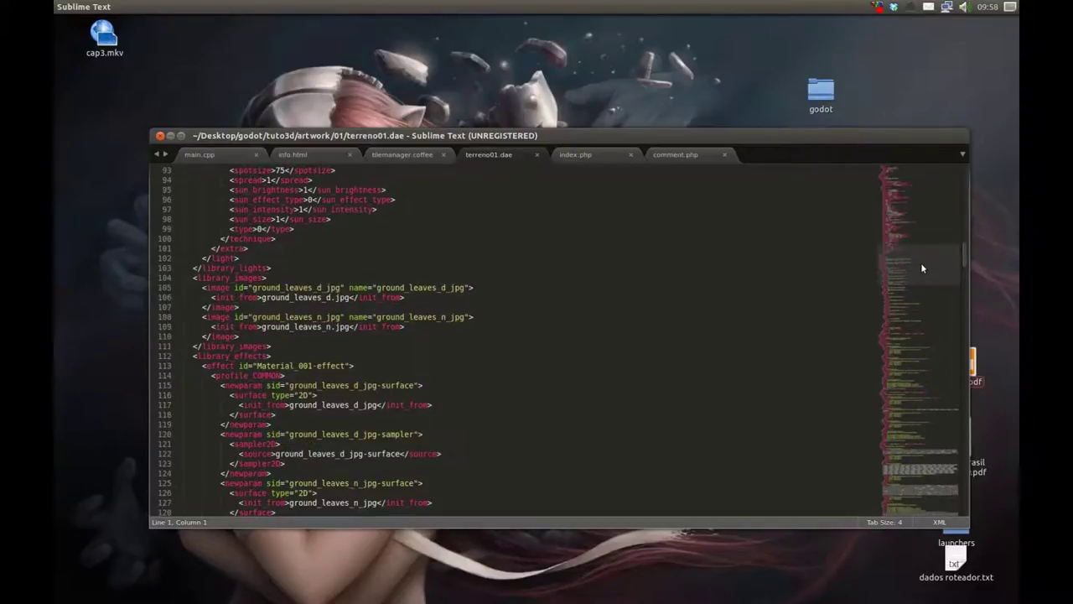
drag(922, 269, 924, 292)
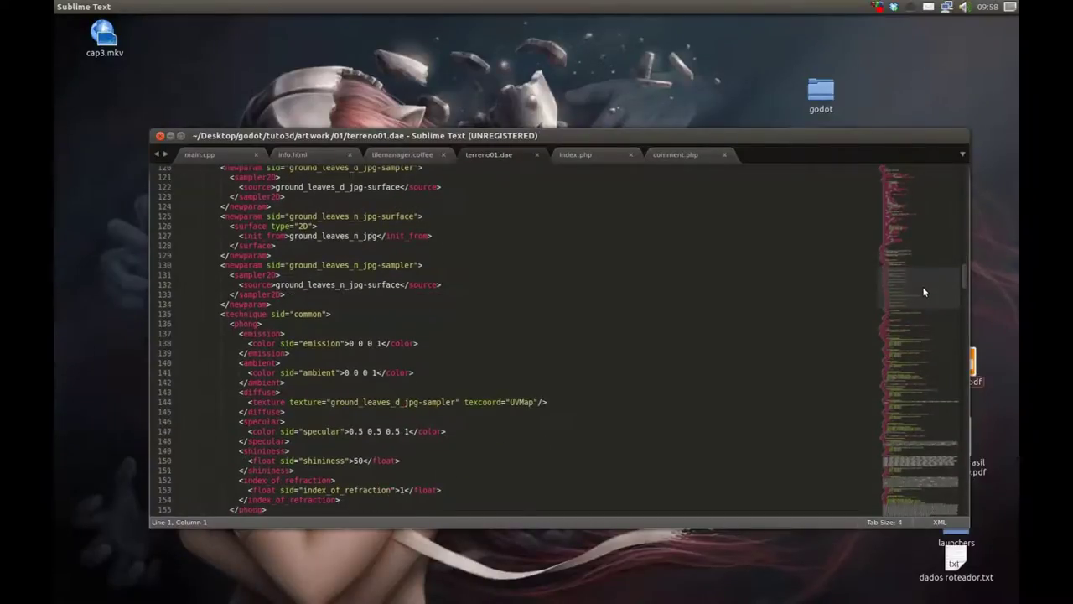
drag(924, 292, 920, 407)
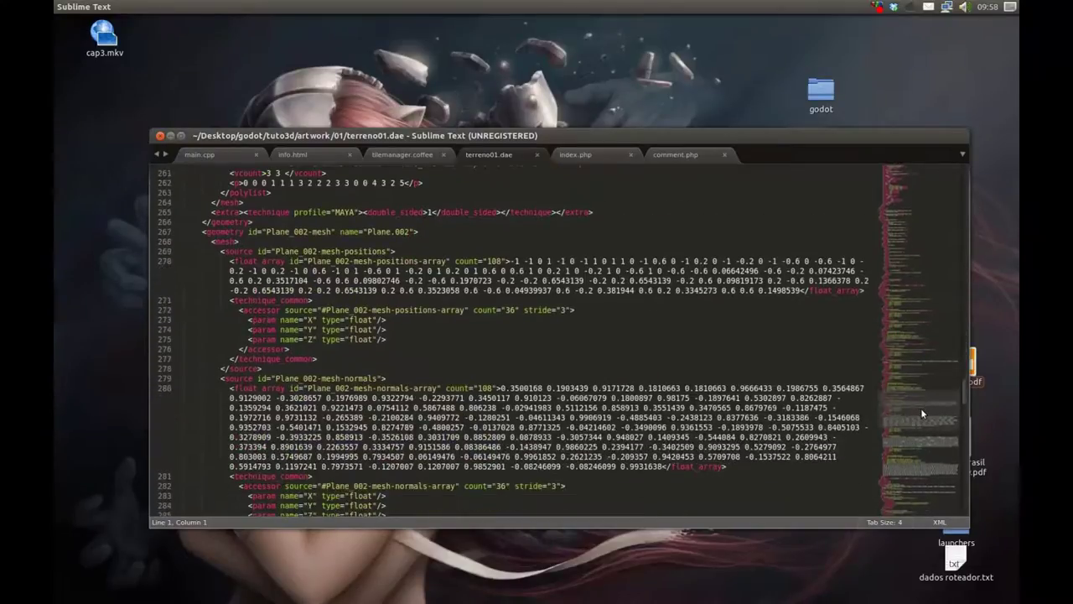
mouse_move(921, 411)
mouse_down()
mouse_move(925, 459)
mouse_move(931, 347)
mouse_up()
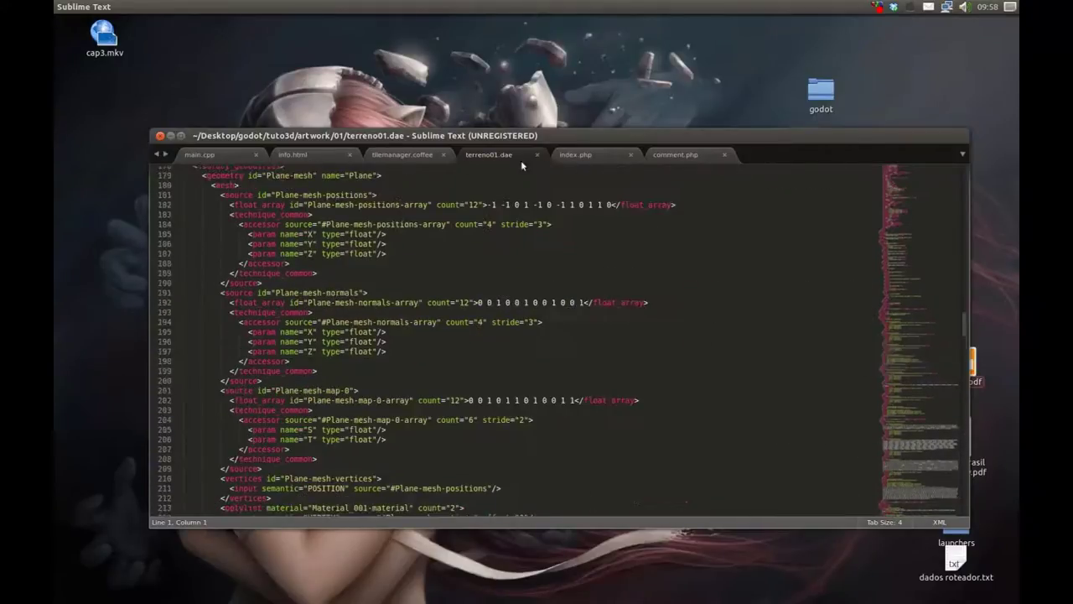
- Close the file and Sublime Text, then launch the Godot executable from the godot folder
click(537, 155)
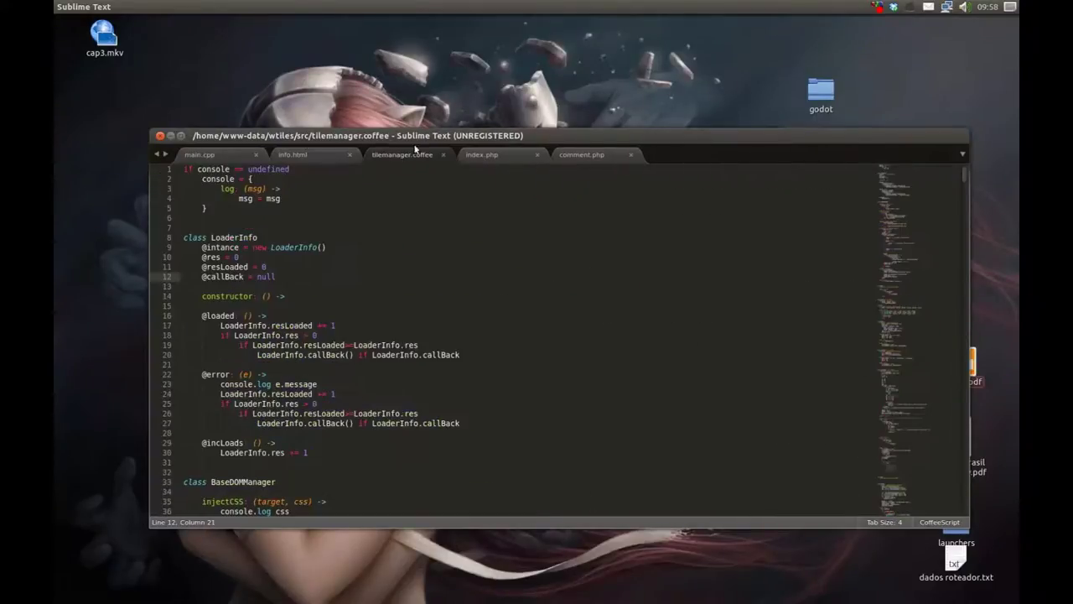
click(160, 135)
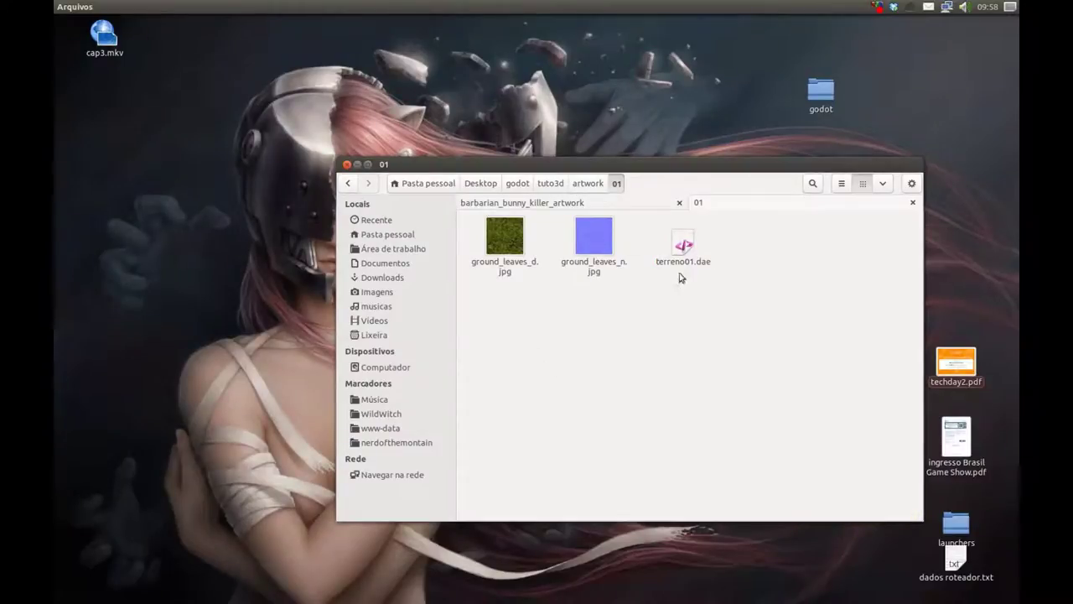
click(518, 184)
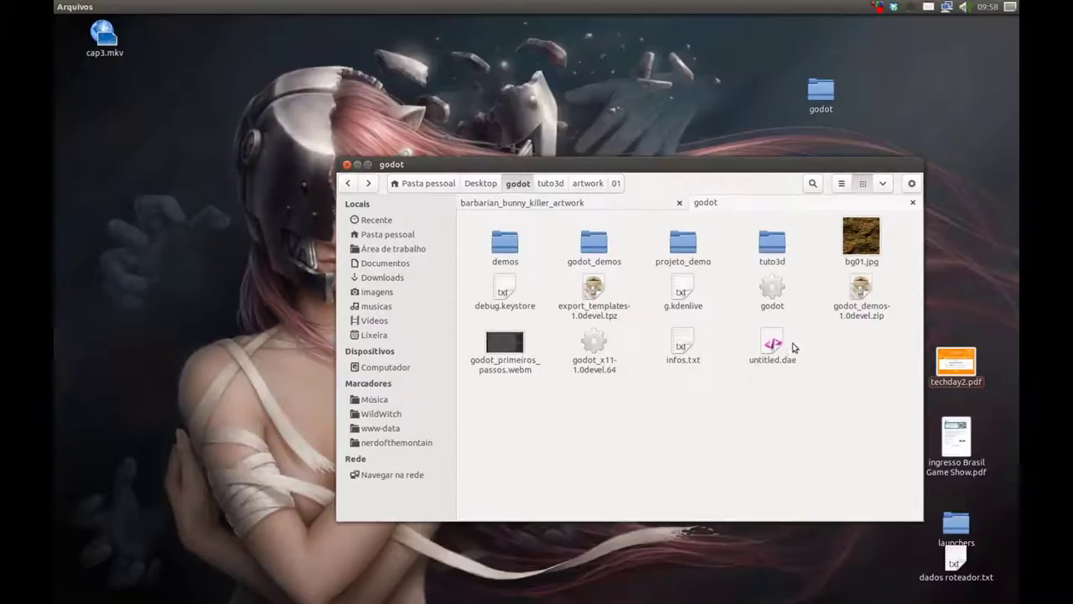
double_click(771, 295)
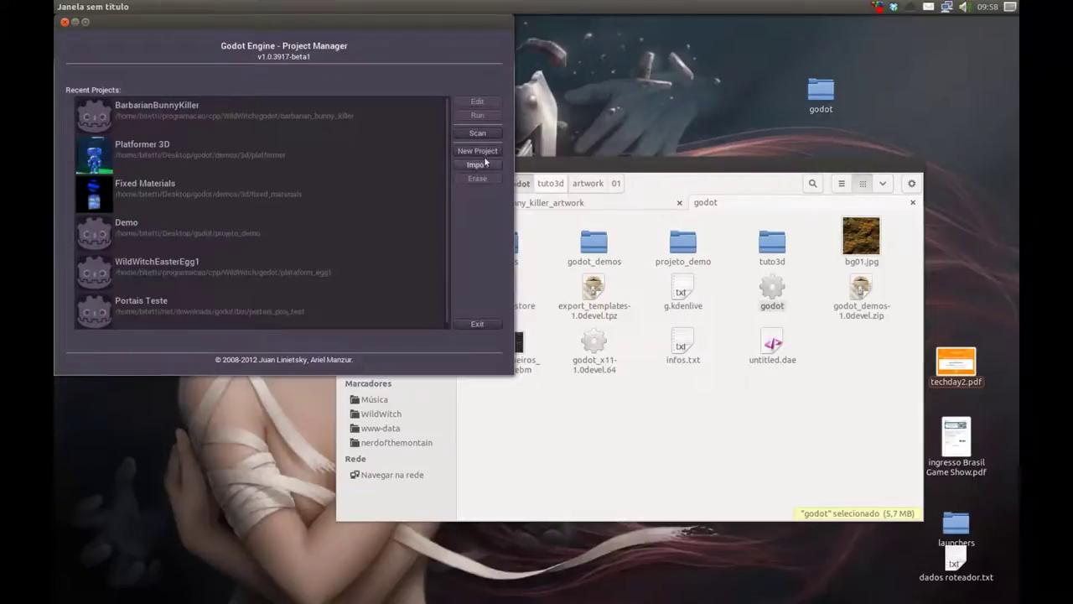
- Start a new project with its path set to a new tuto folder inside tuto3d
drag(348, 26, 420, 26)
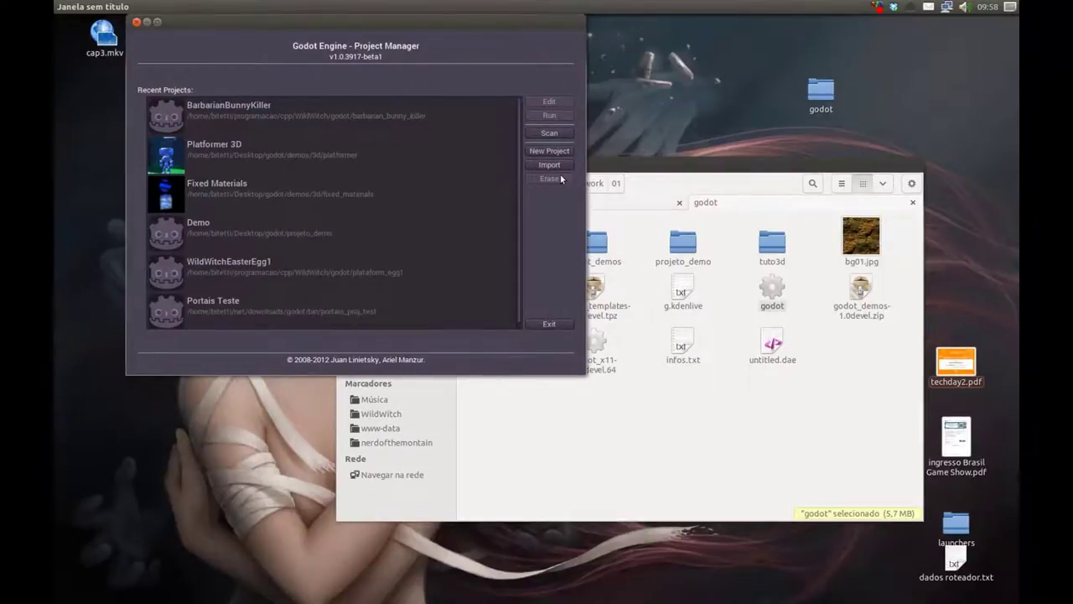
click(550, 151)
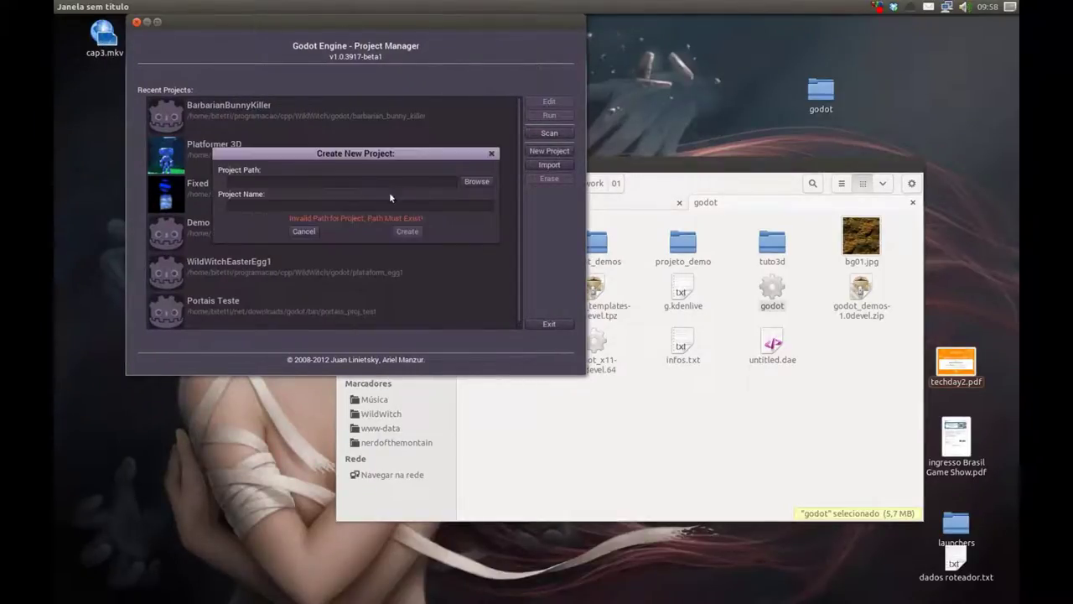
click(479, 179)
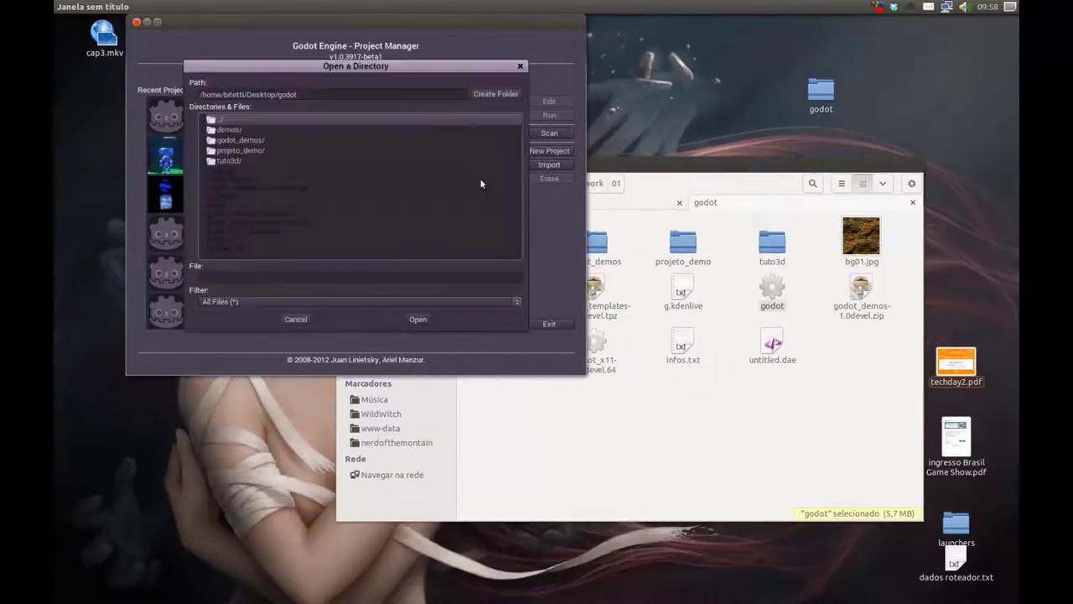
double_click(232, 160)
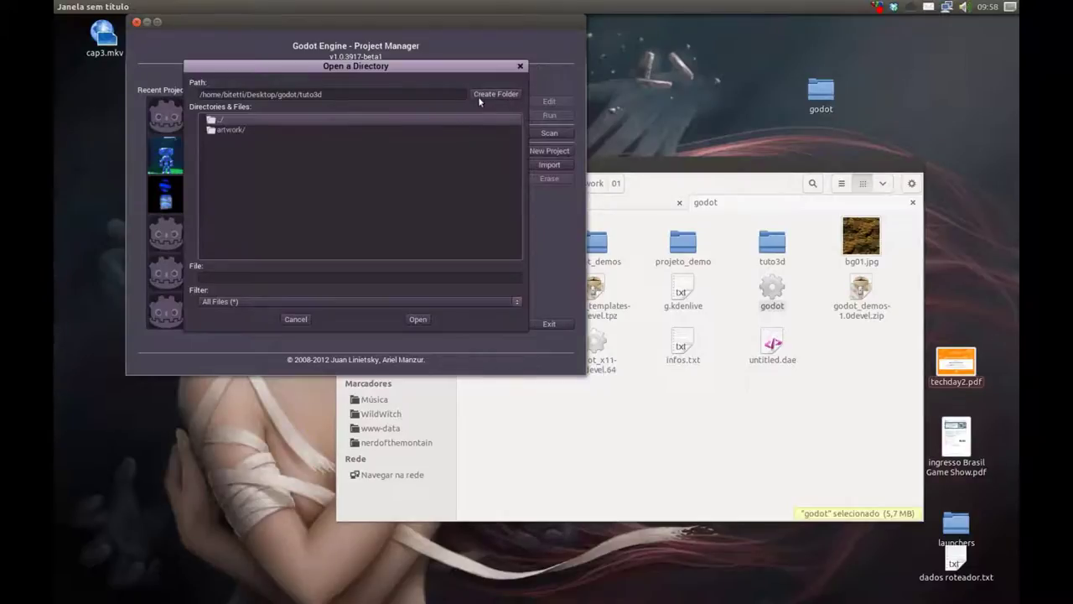
click(483, 94)
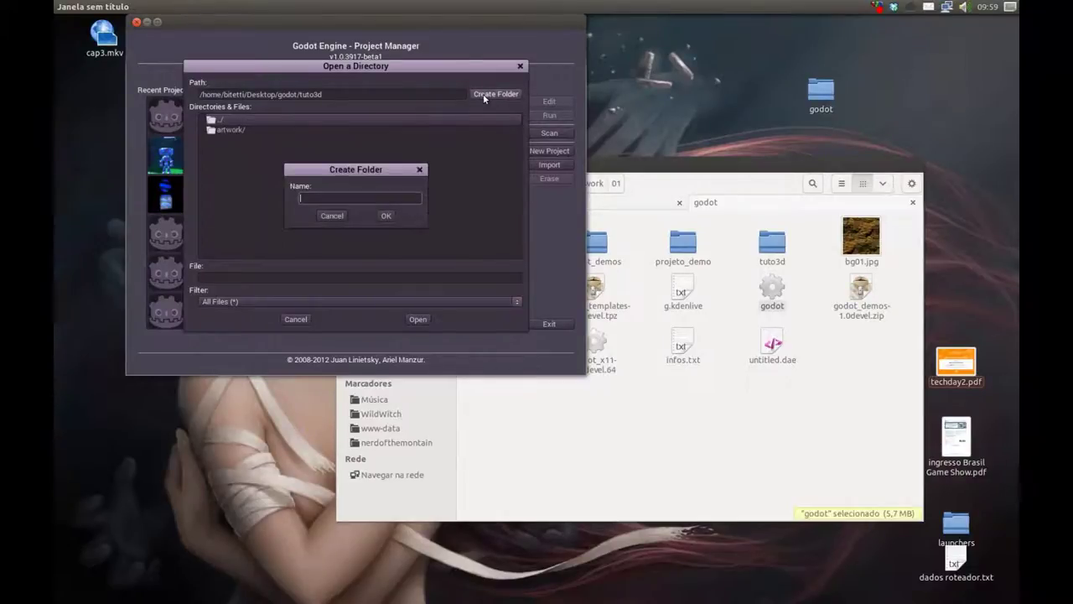
text(tuto)
key(Return)
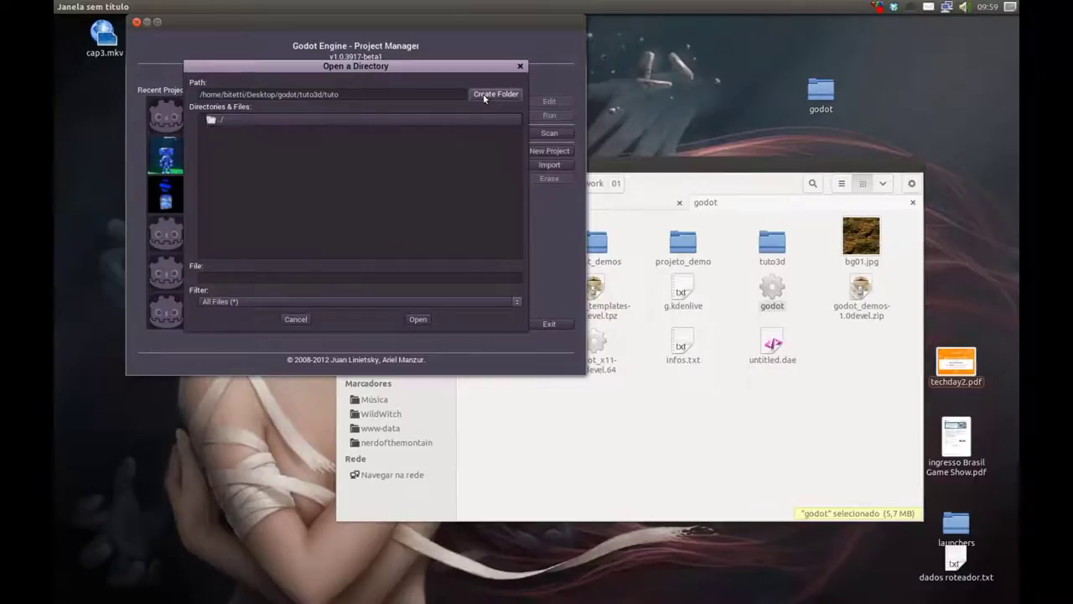
click(254, 279)
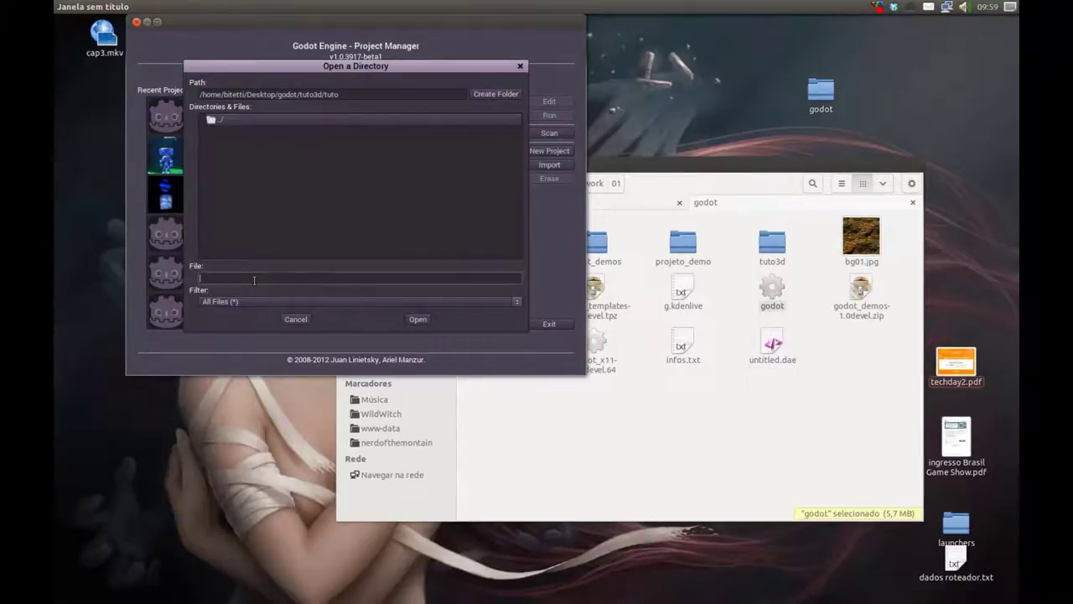
text(tuto)
key(Return)
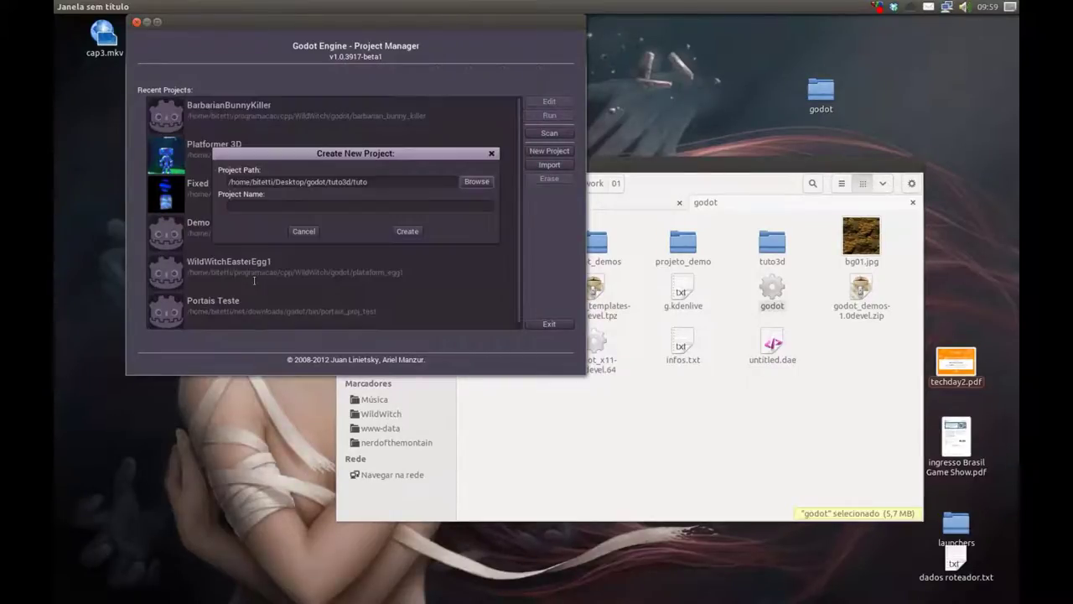
- Name the project TutorialGodot3D, create it, and select it in the list
click(361, 207)
text(Tuto)
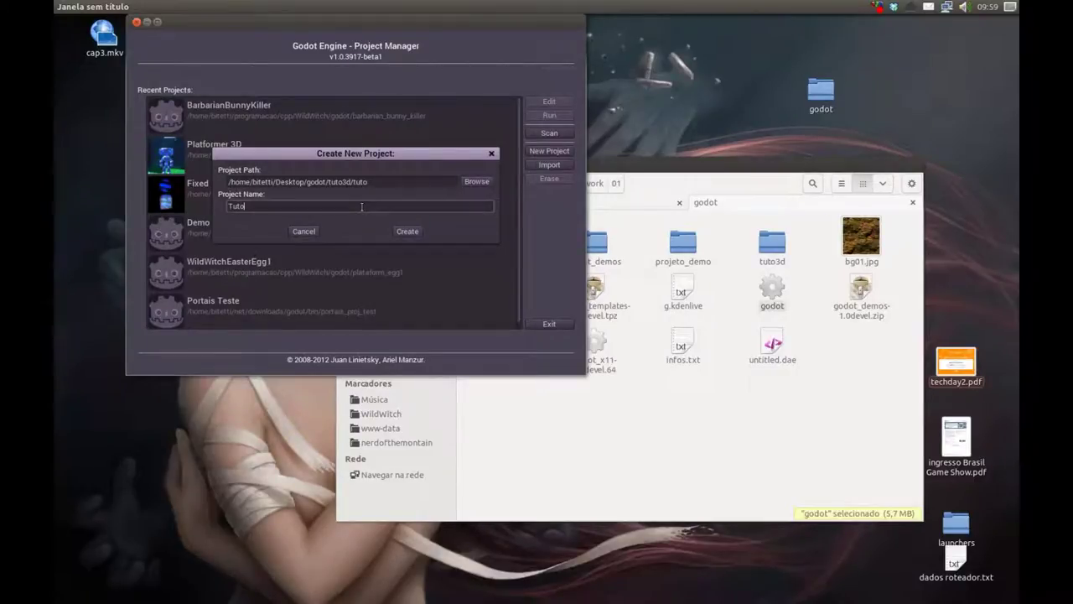
text(rialGodot3)
text(D)
click(405, 232)
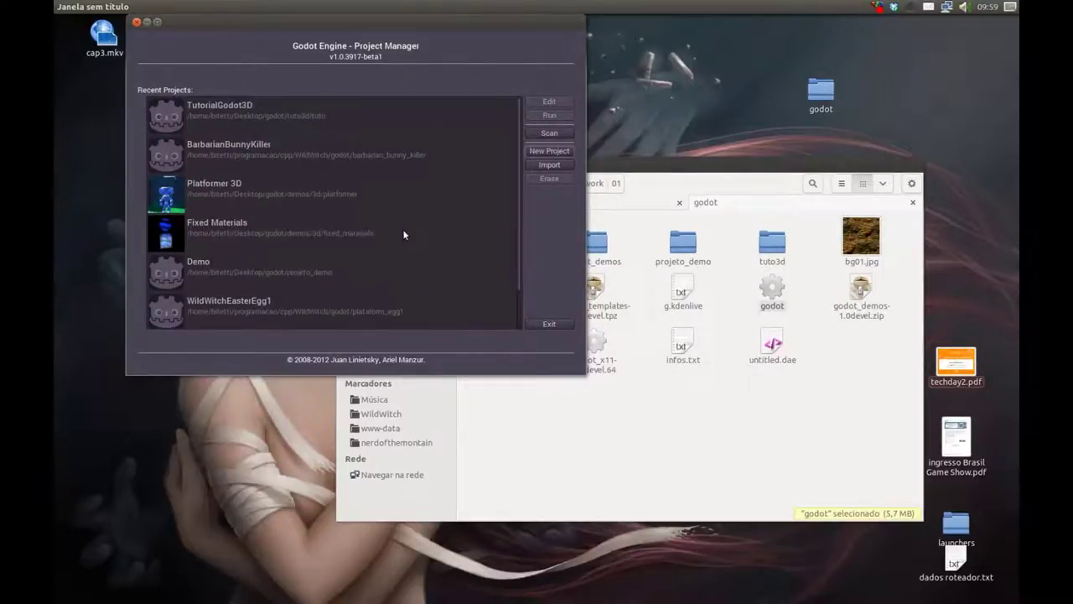
click(224, 108)
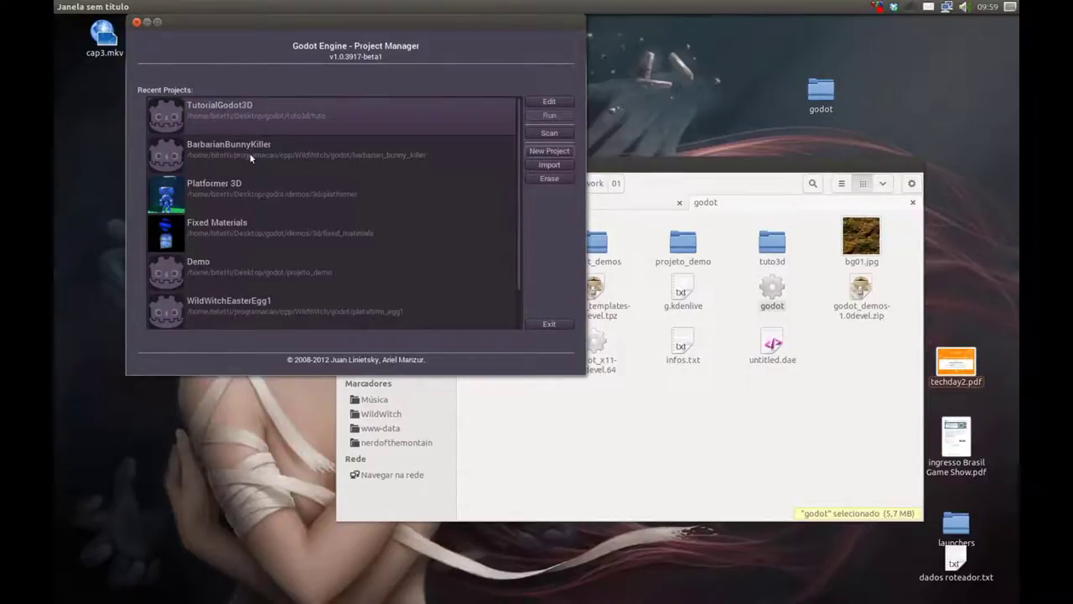
- Open TutorialGodot3D in the editor and maximize the window
double_click(232, 123)
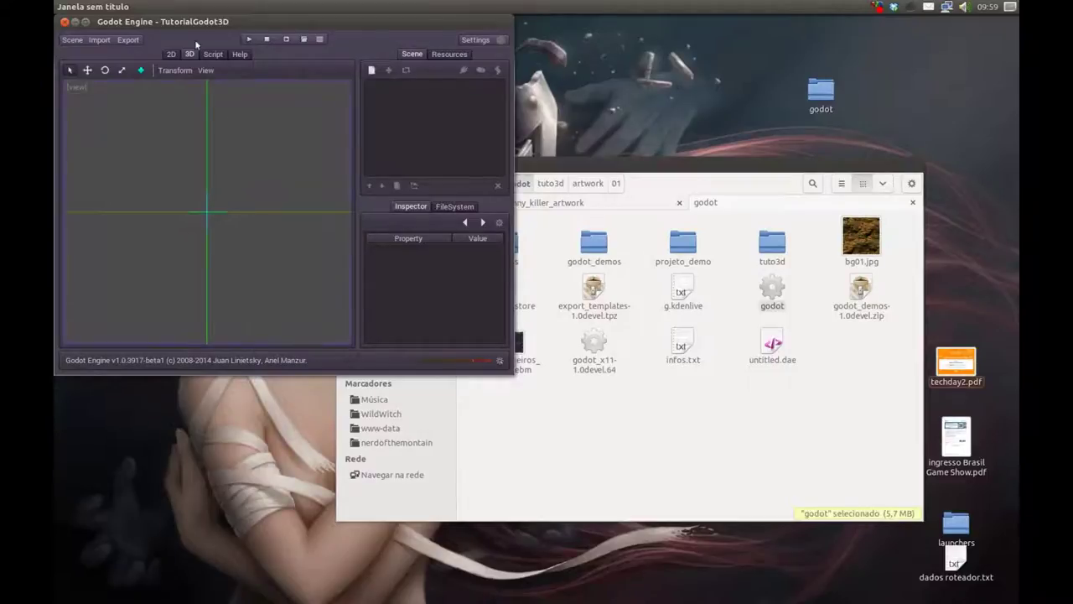
click(86, 22)
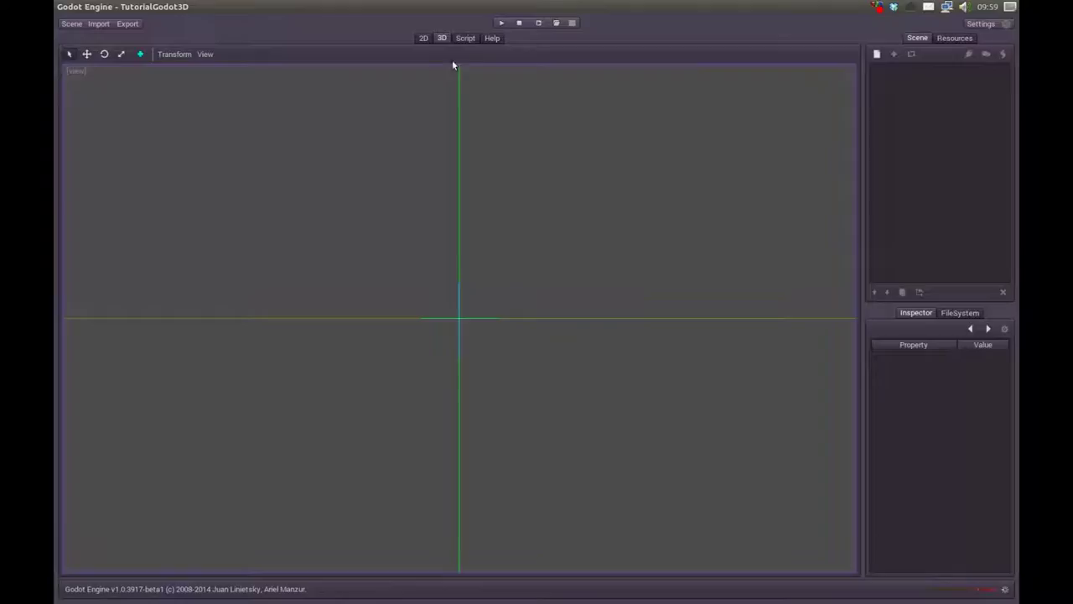
middle_drag(419, 281, 425, 293)
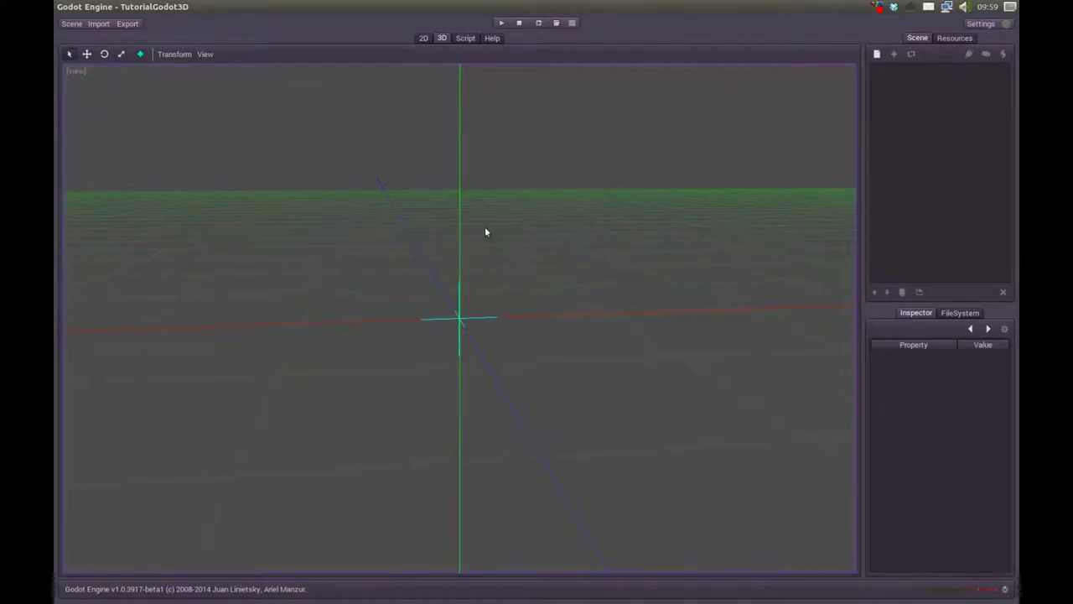
- Import a 3D Scene with artwork/01/terreno01.dae as the source file
click(74, 24)
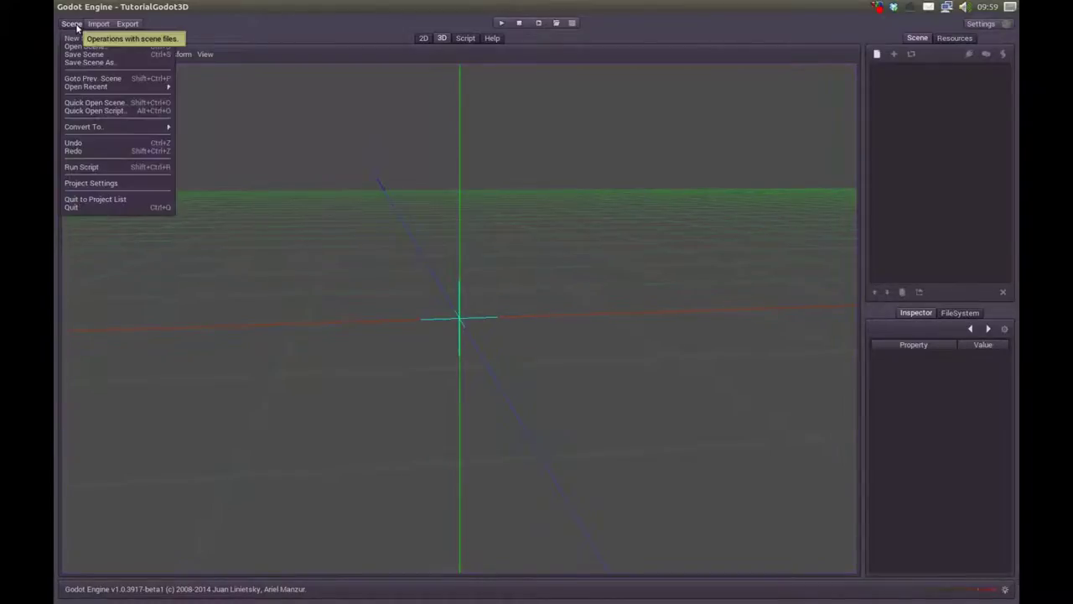
click(102, 24)
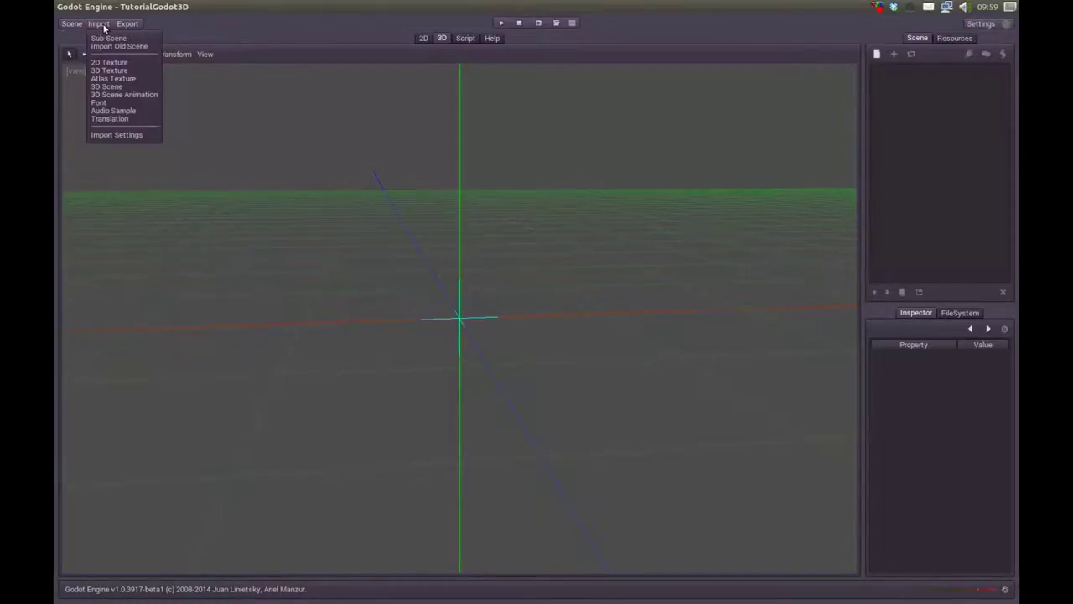
click(110, 87)
click(526, 184)
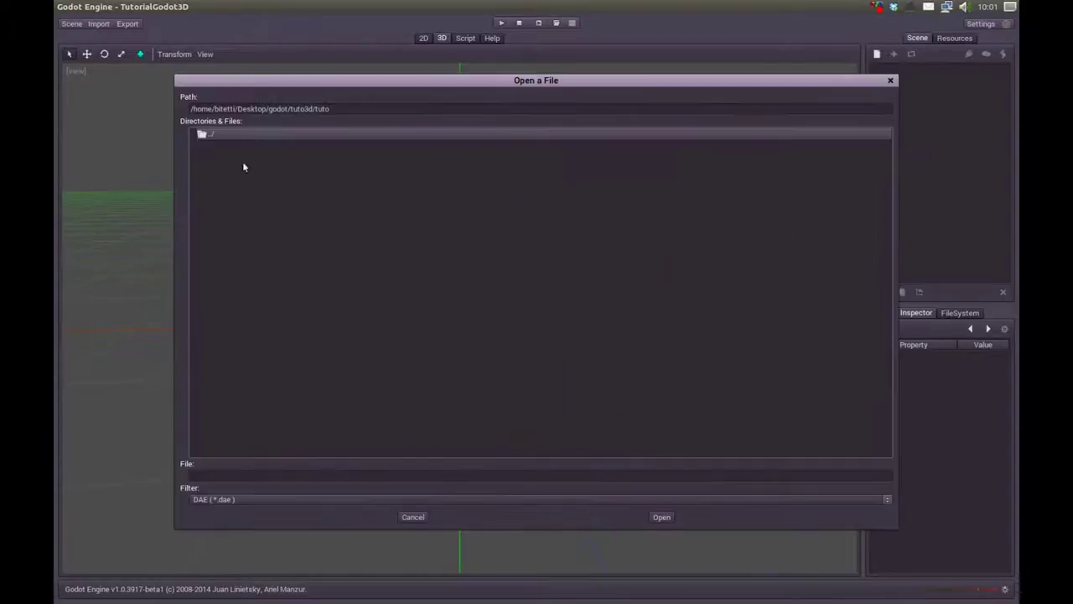
double_click(231, 137)
double_click(223, 145)
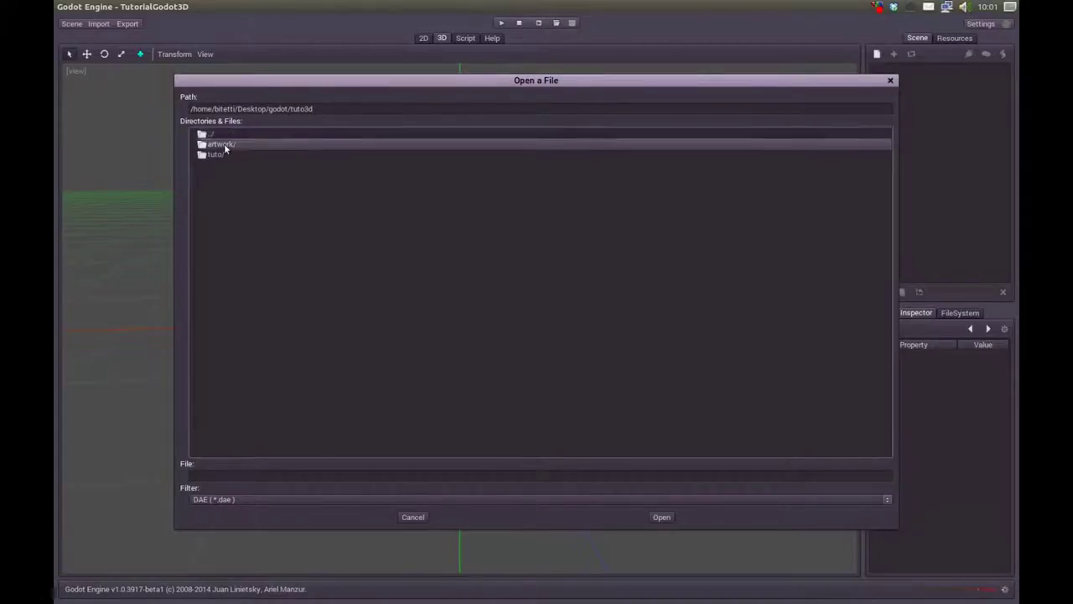
double_click(223, 146)
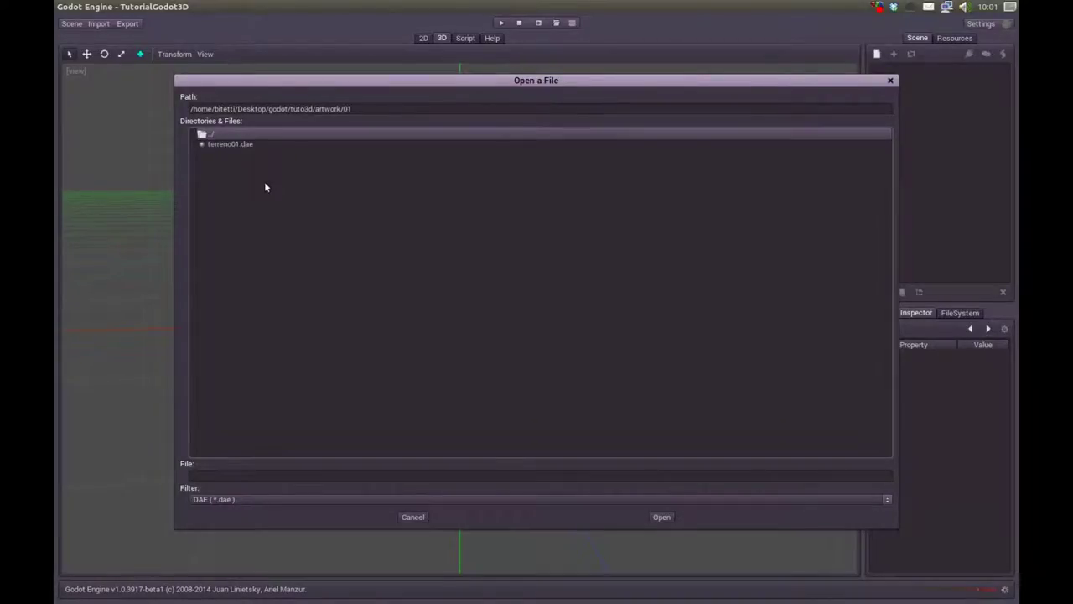
click(232, 145)
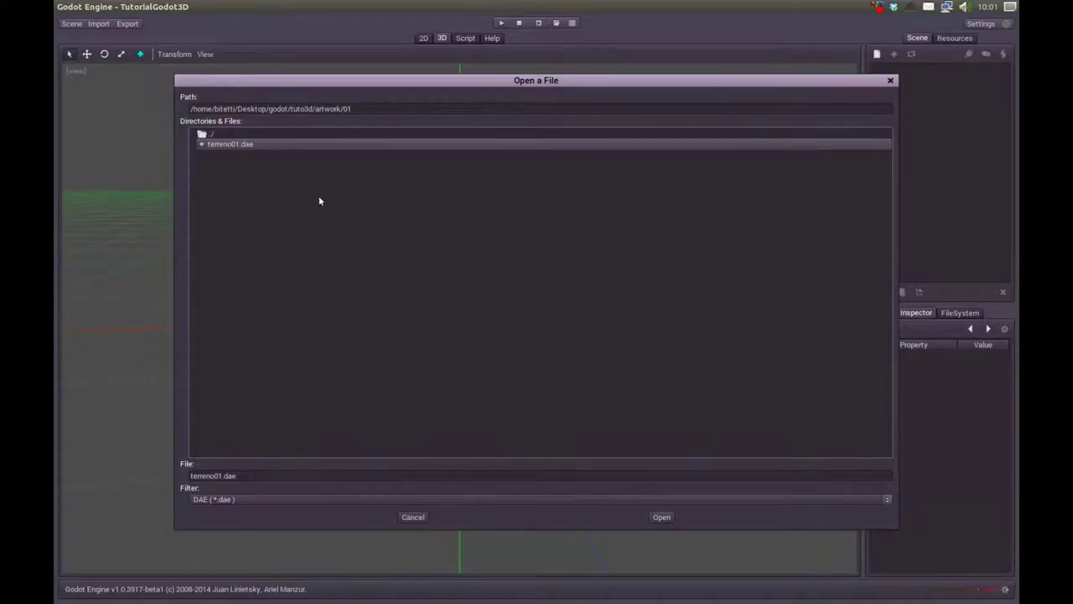
click(663, 517)
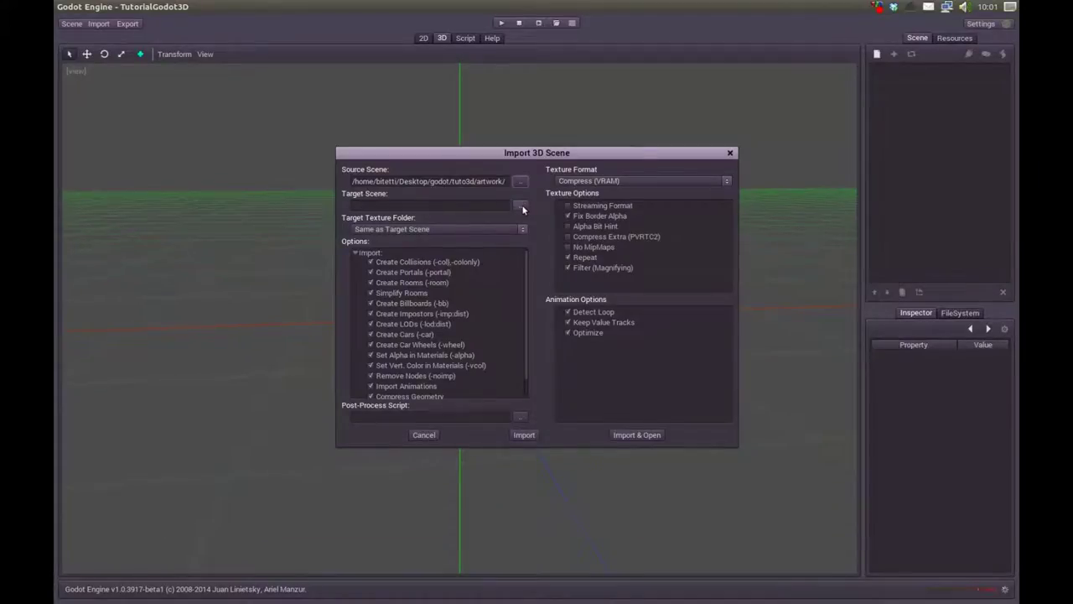
- Open the Target Scene folder chooser at the project root
click(520, 206)
click(196, 102)
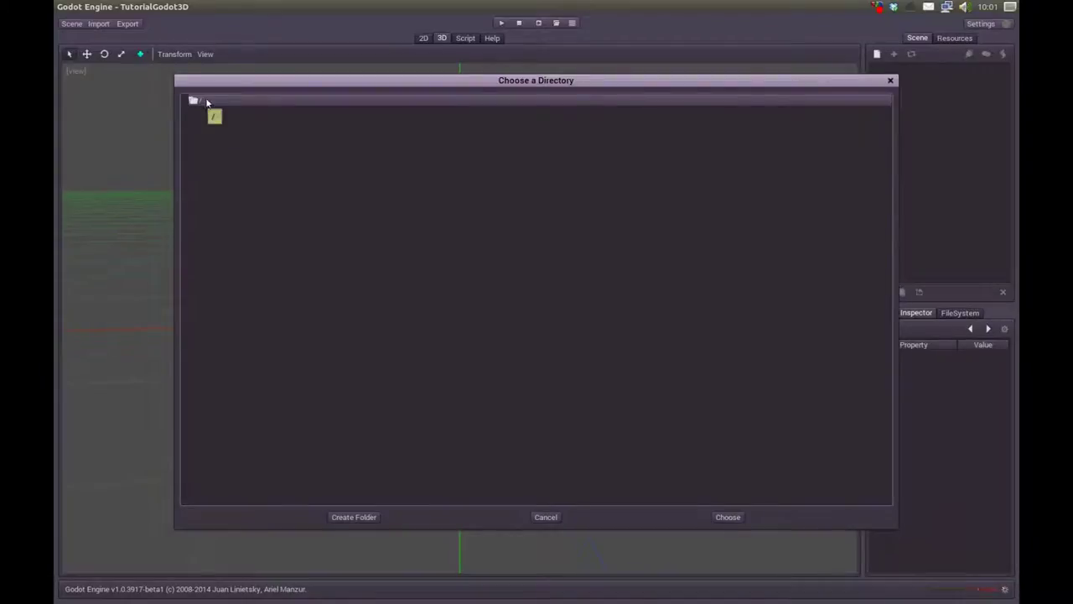
drag(221, 81, 236, 82)
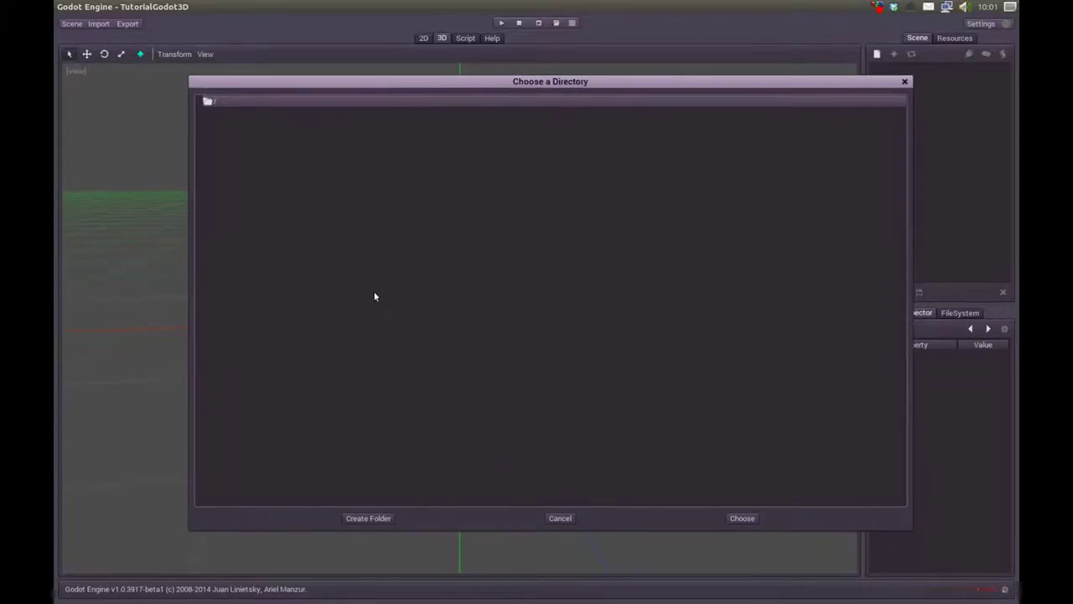
mouse_move(55, 171)
click(72, 72)
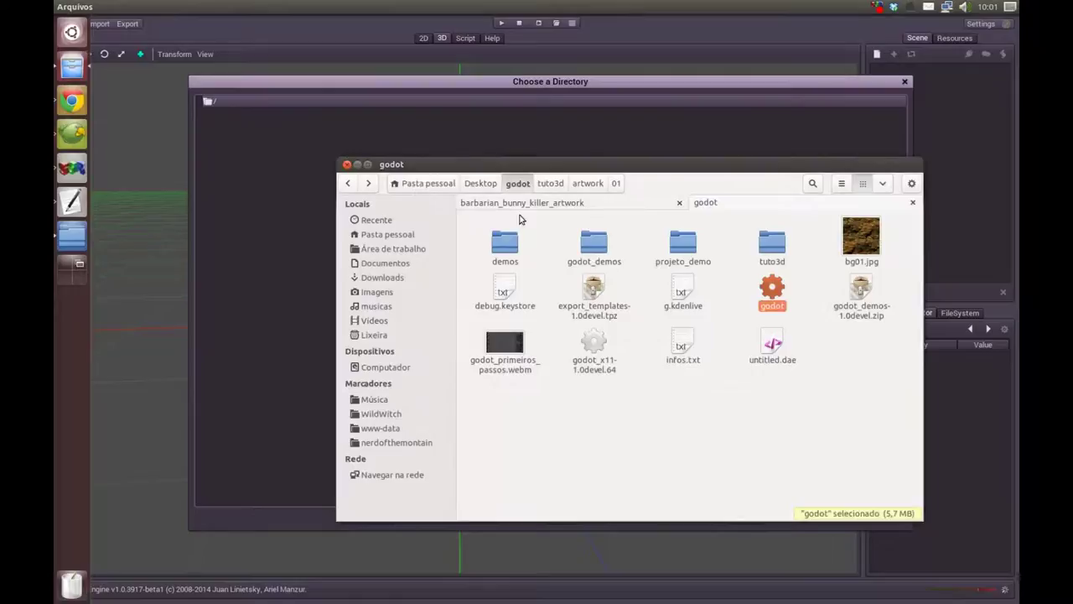
click(779, 249)
double_click(780, 250)
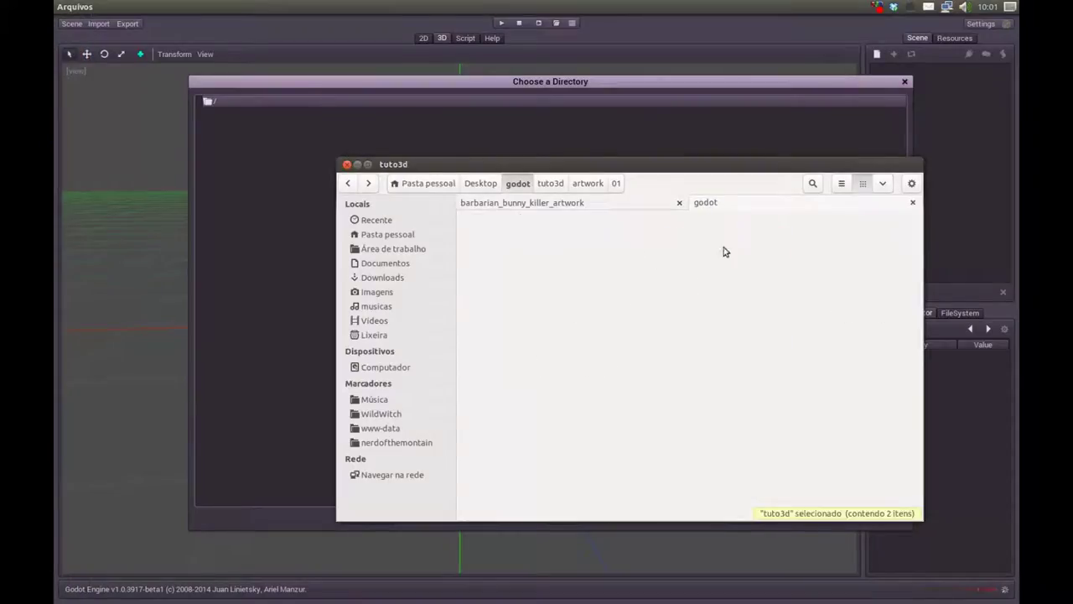
click(589, 252)
double_click(590, 250)
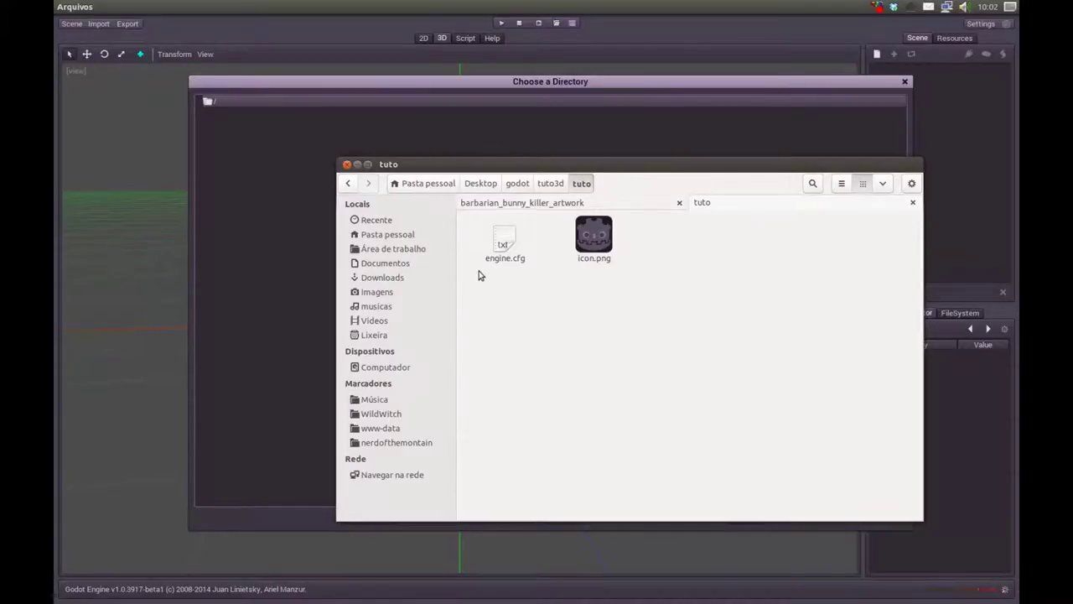
click(478, 85)
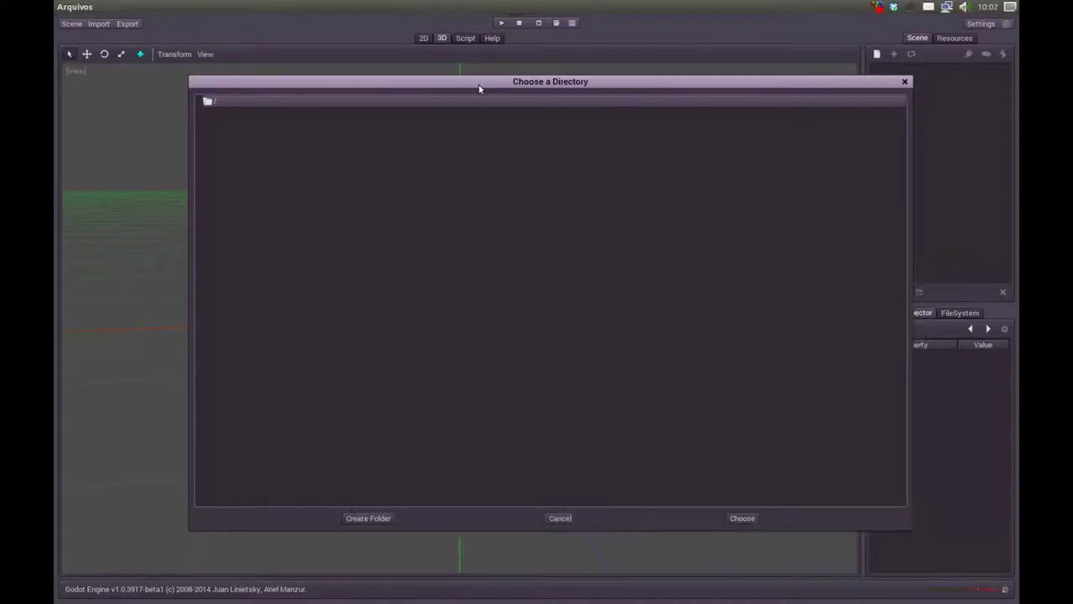
- Create folders terrenos and terrenos/01 and set res://terrenos/01 as the target scene
click(352, 514)
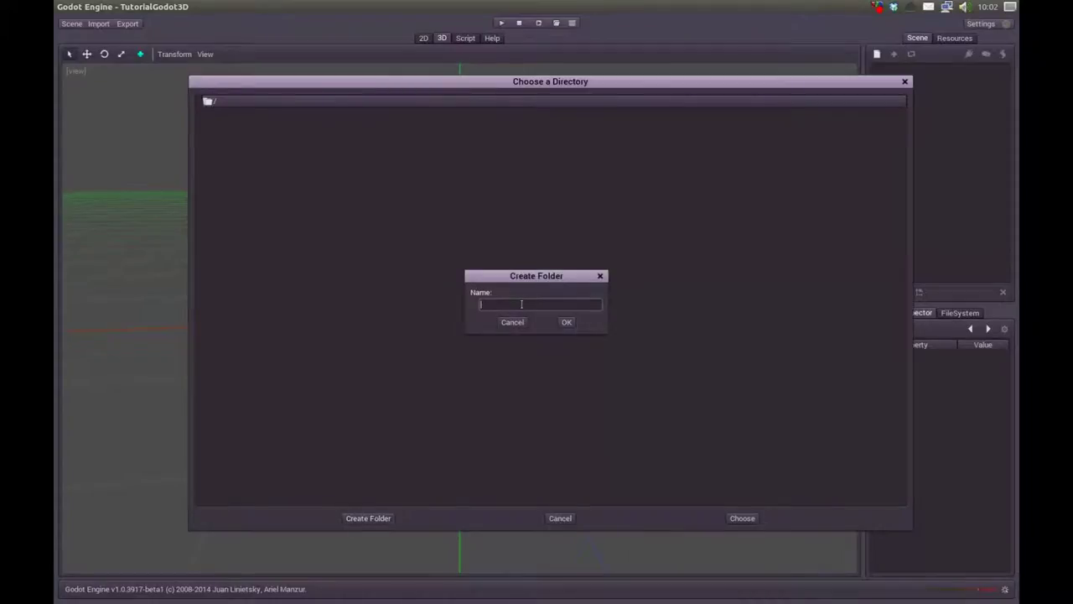
text(terrenos)
key(Return)
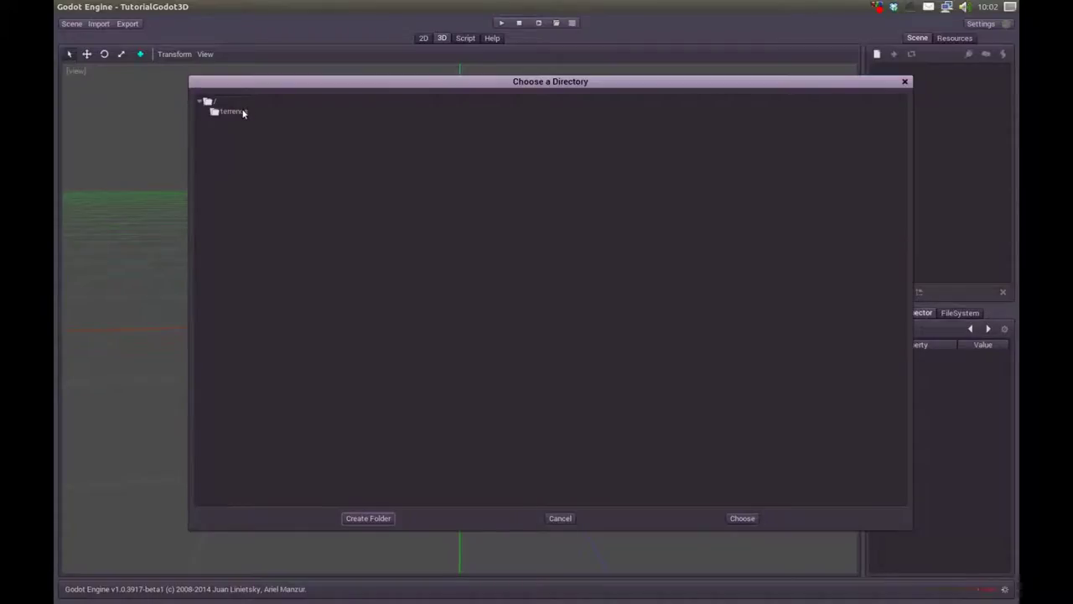
click(243, 111)
click(384, 519)
click(541, 305)
text(01)
key(Return)
click(205, 114)
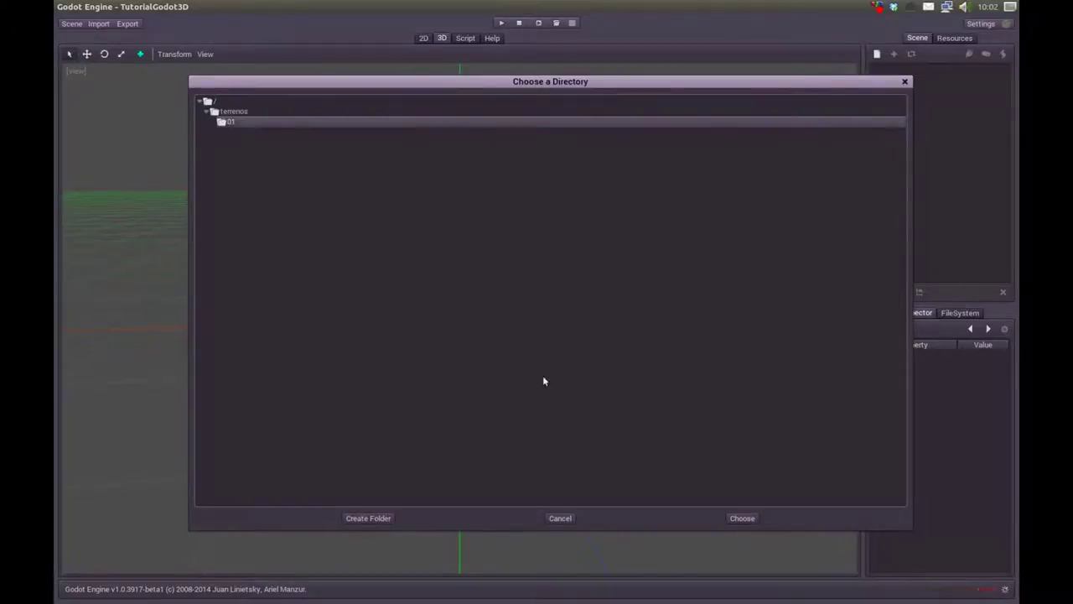
click(738, 518)
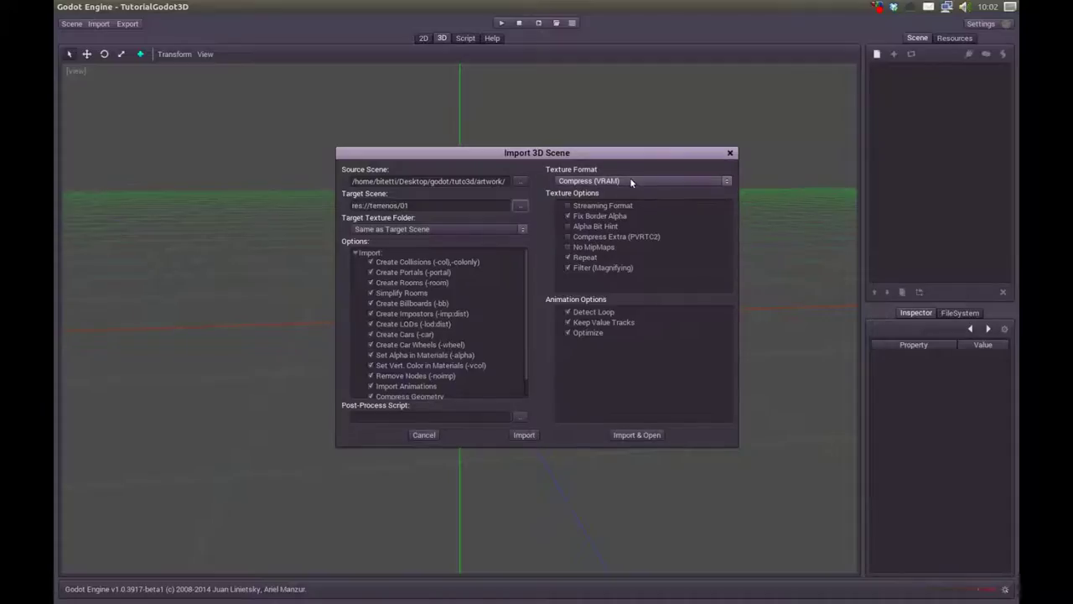
- Keep the Compress (VRAM) texture format and run Import & Open
click(728, 182)
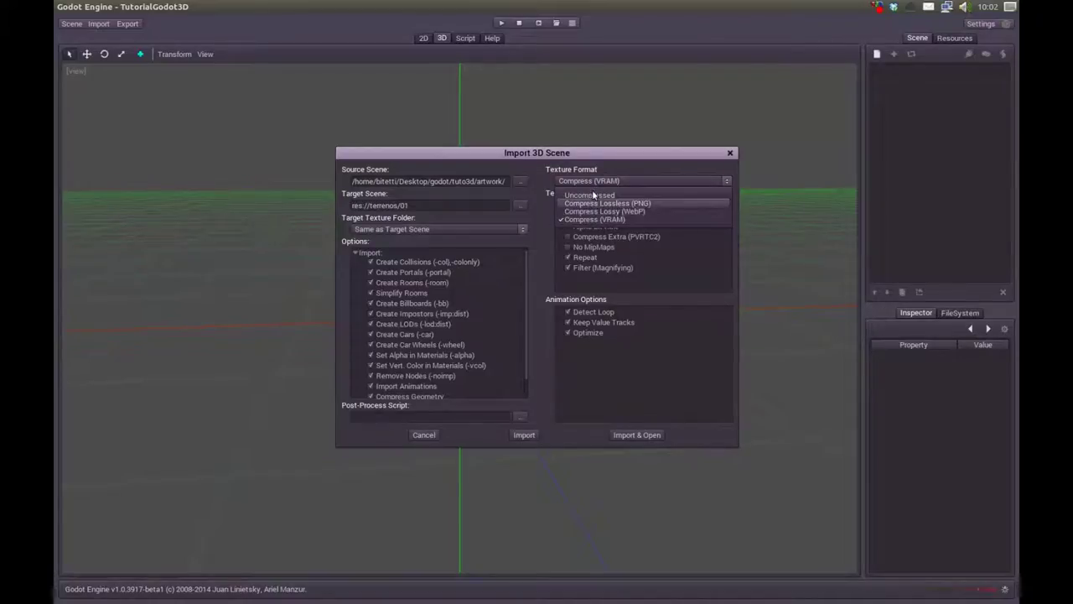
click(603, 157)
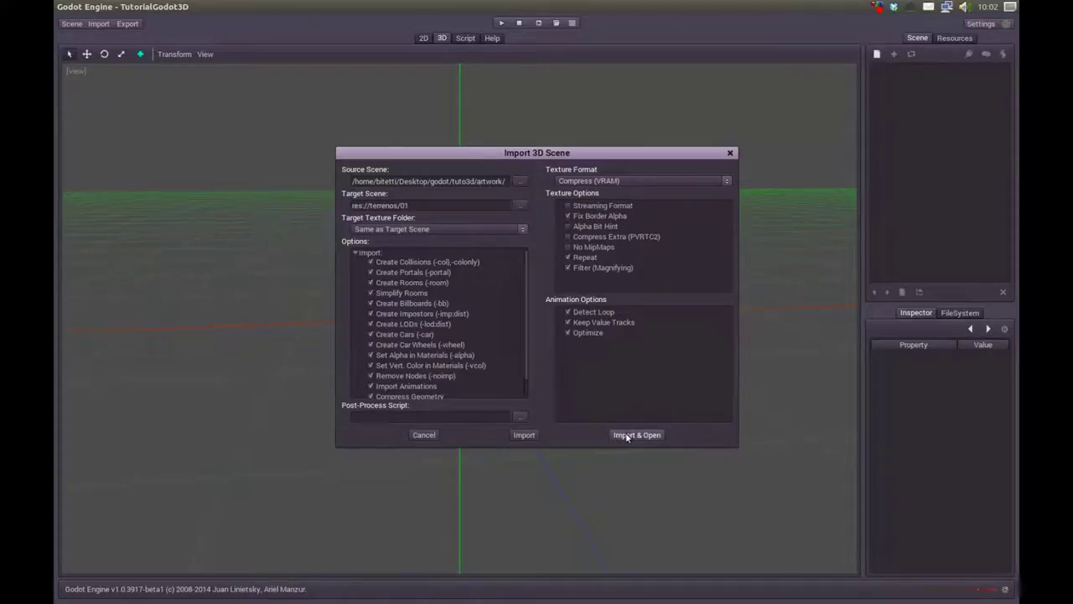
click(626, 436)
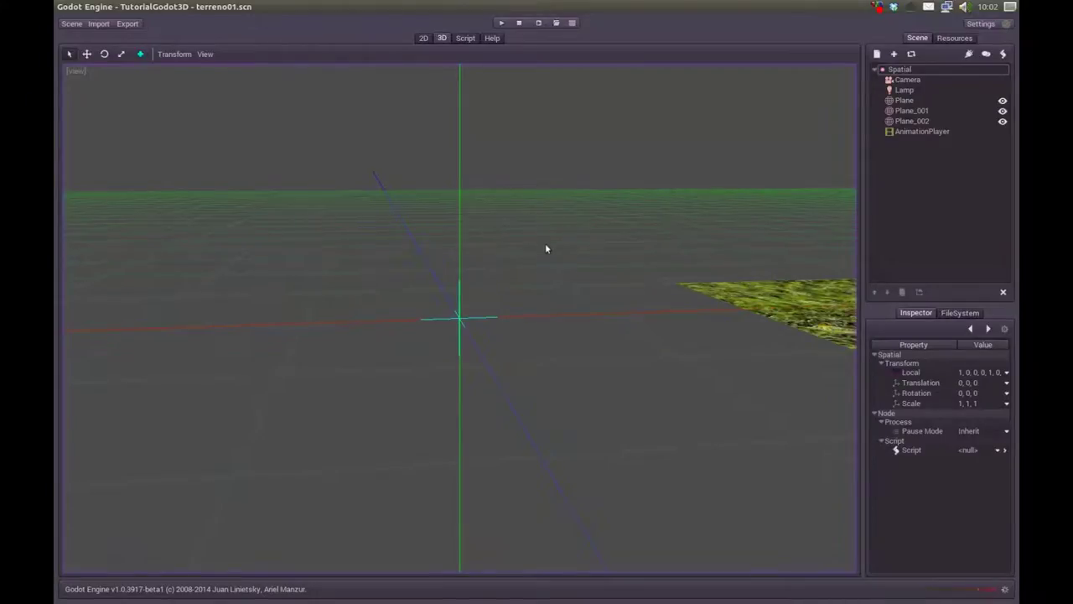
- Orbit the viewport to inspect the flat, tilted and mound grass planes
middle_drag(702, 267, 649, 305)
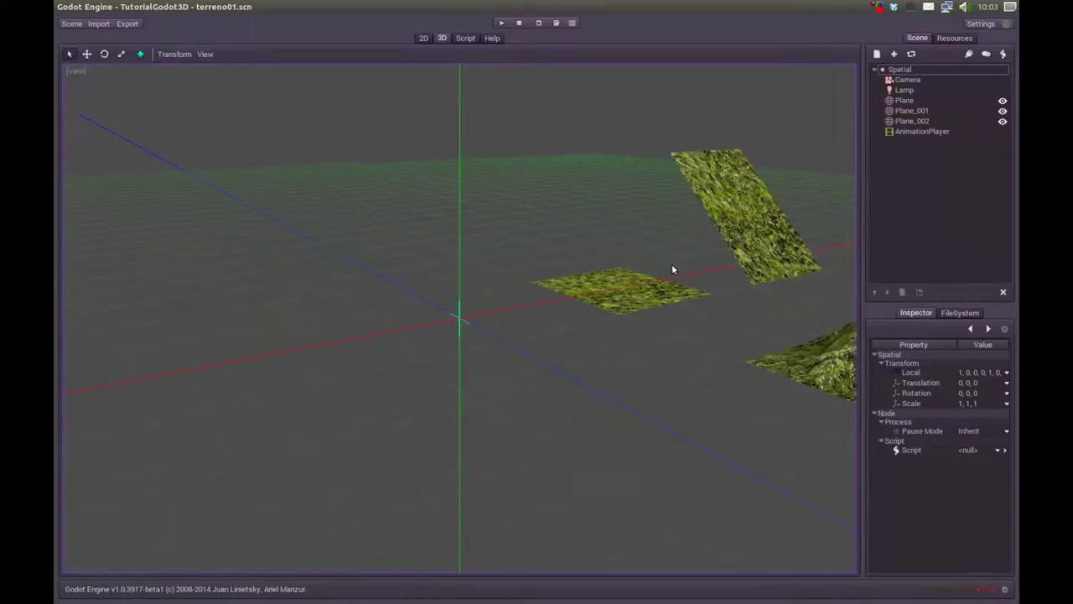
mouse_move(690, 268)
middle_down()
mouse_move(455, 287)
mouse_move(550, 287)
mouse_move(544, 267)
mouse_move(519, 302)
mouse_move(492, 286)
mouse_move(473, 295)
mouse_move(491, 290)
mouse_move(484, 296)
middle_up()
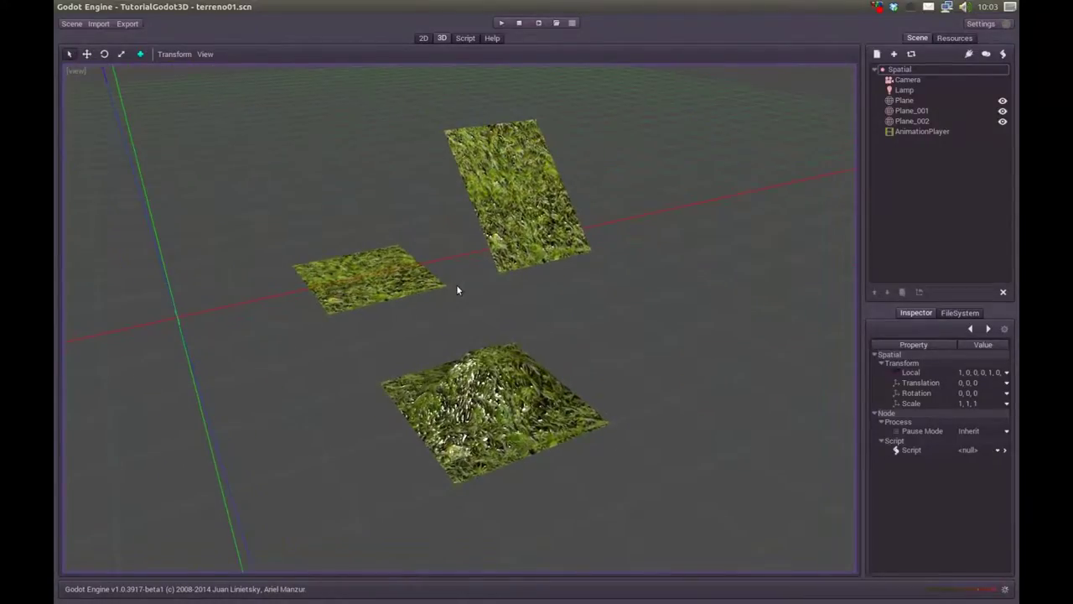
mouse_move(157, 365)
middle_down()
mouse_move(185, 349)
mouse_move(148, 365)
middle_up()
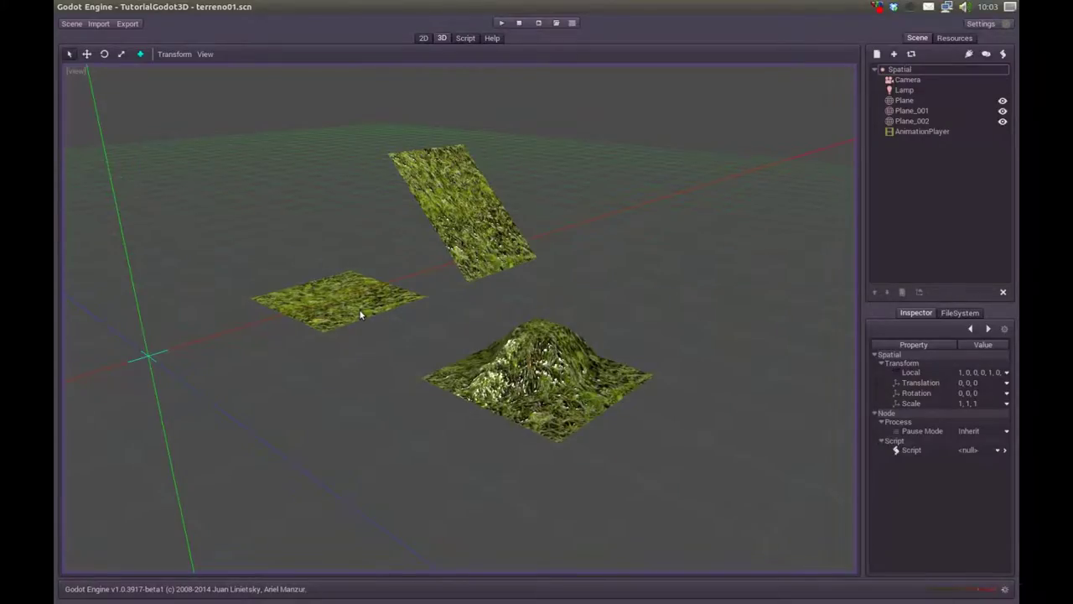
- Select Plane, Plane_001 and Plane_002 in turn to identify each grass plane
click(909, 100)
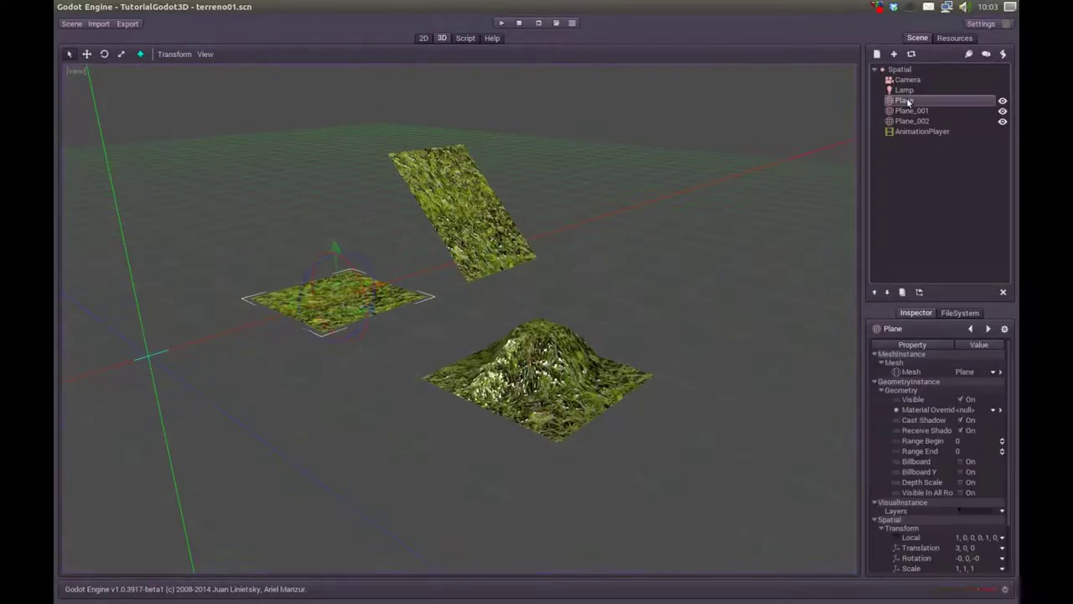
click(904, 110)
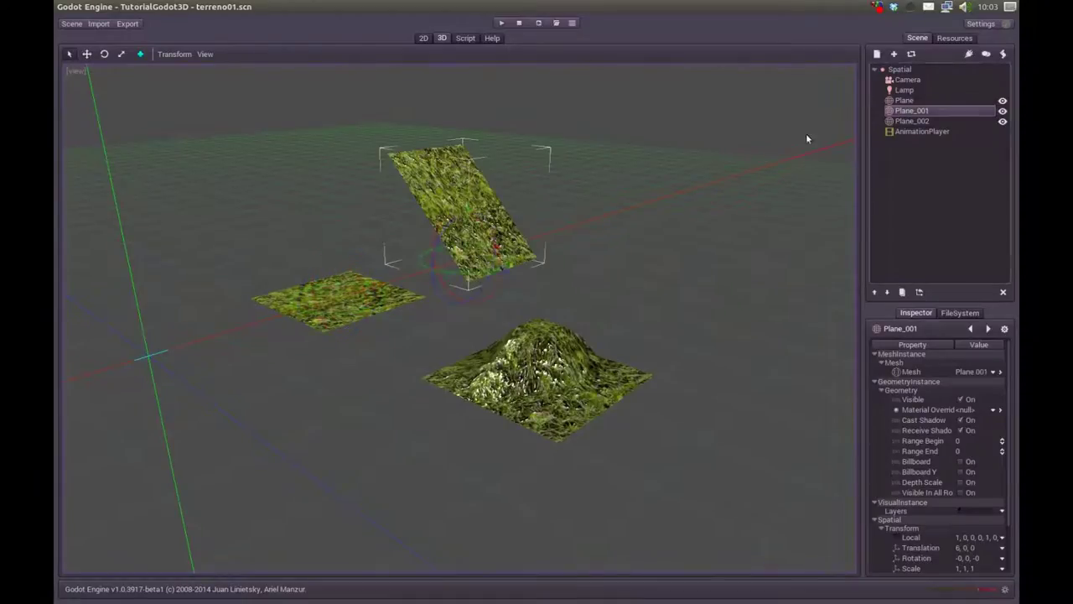
click(578, 375)
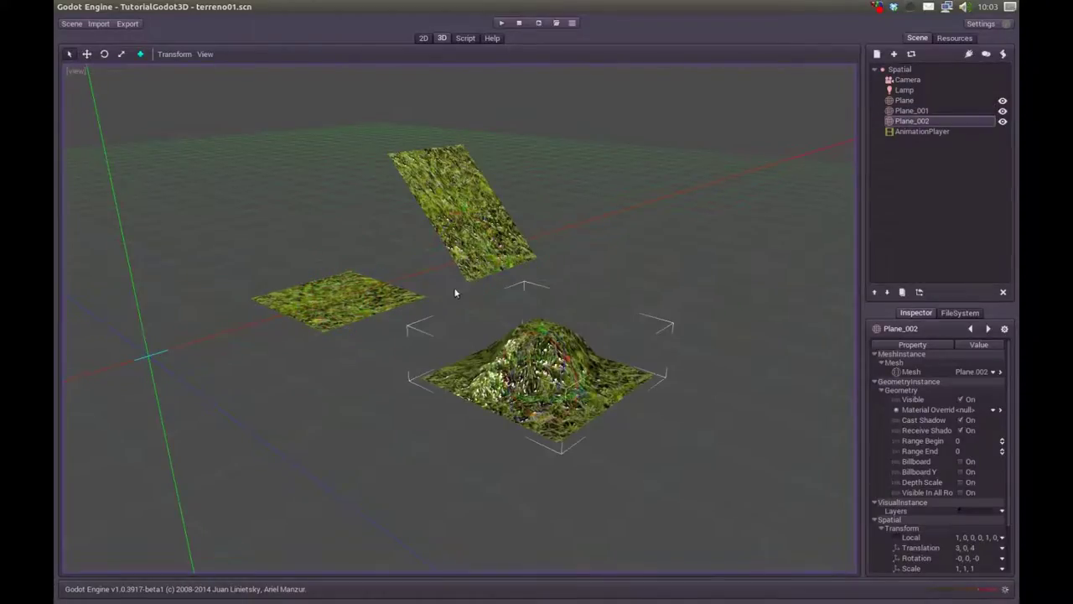
click(474, 208)
click(335, 296)
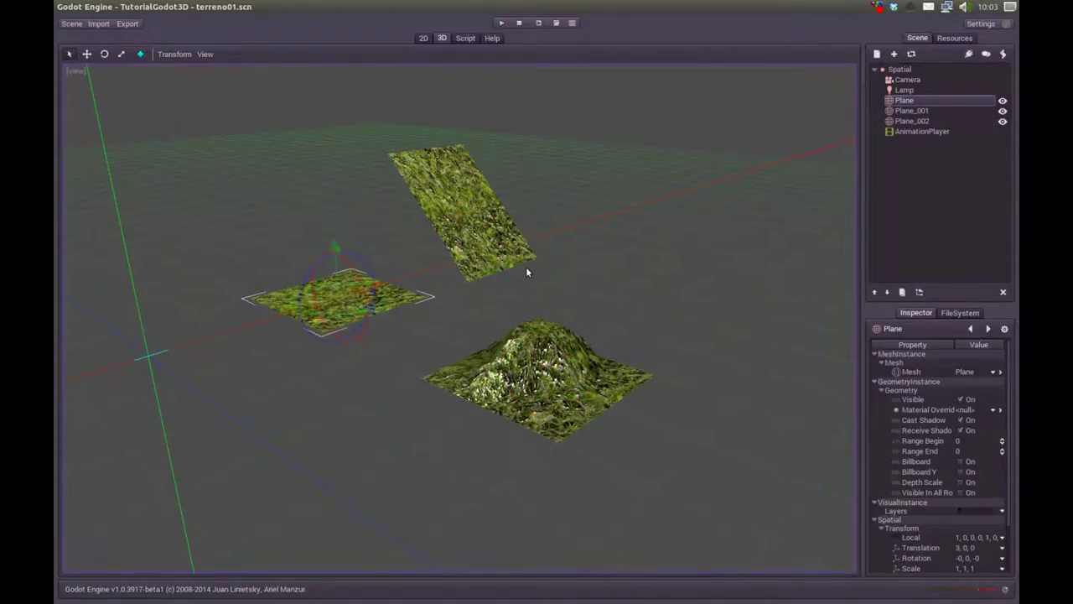
- Delete the AnimationPlayer, Lamp and Camera nodes from the scene
click(910, 133)
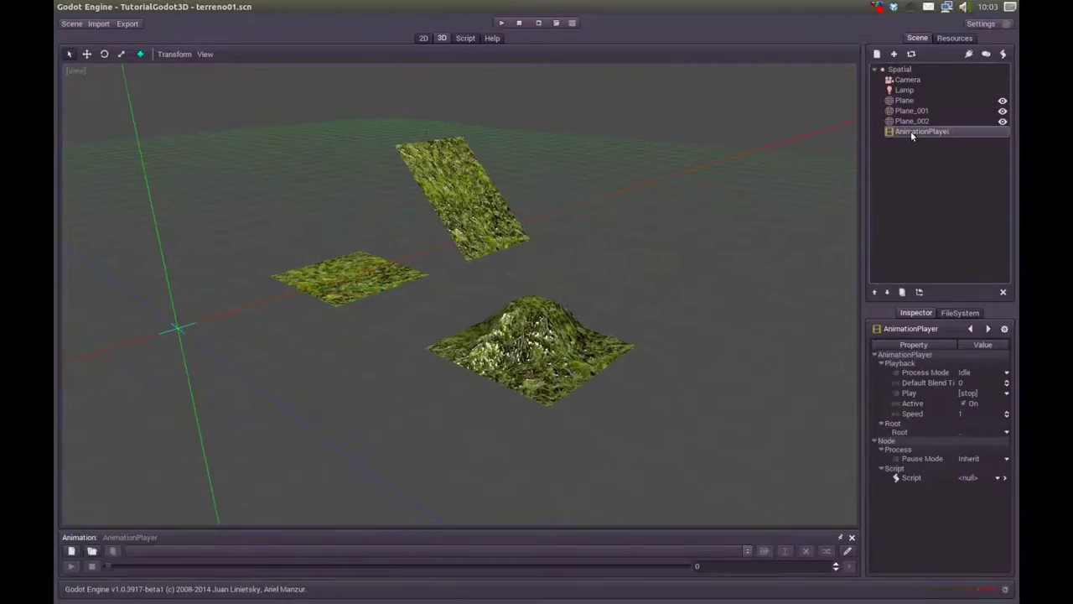
click(1003, 292)
click(563, 319)
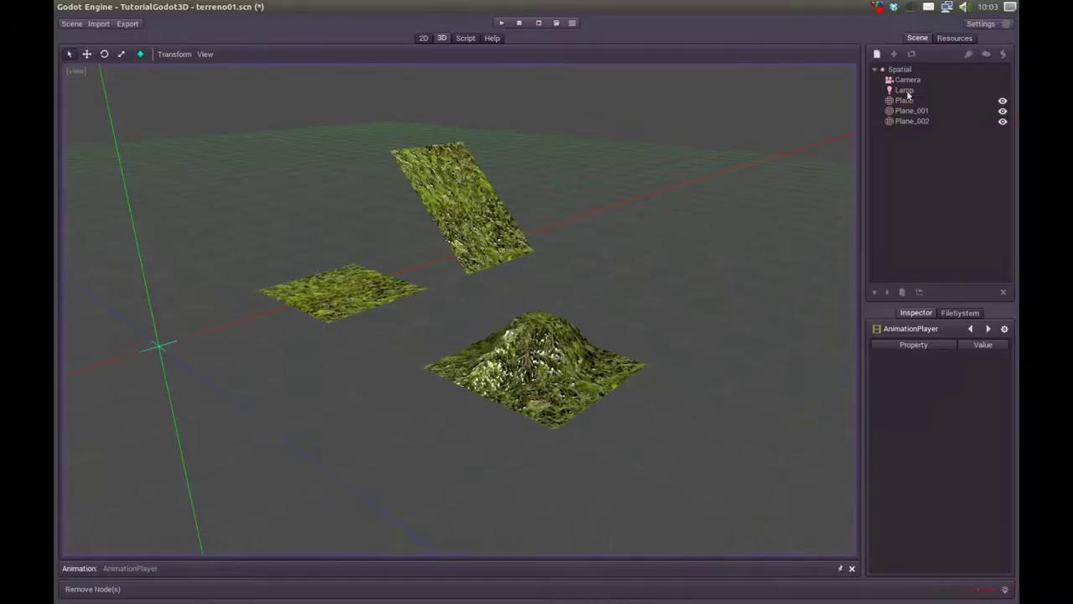
click(905, 90)
click(1003, 292)
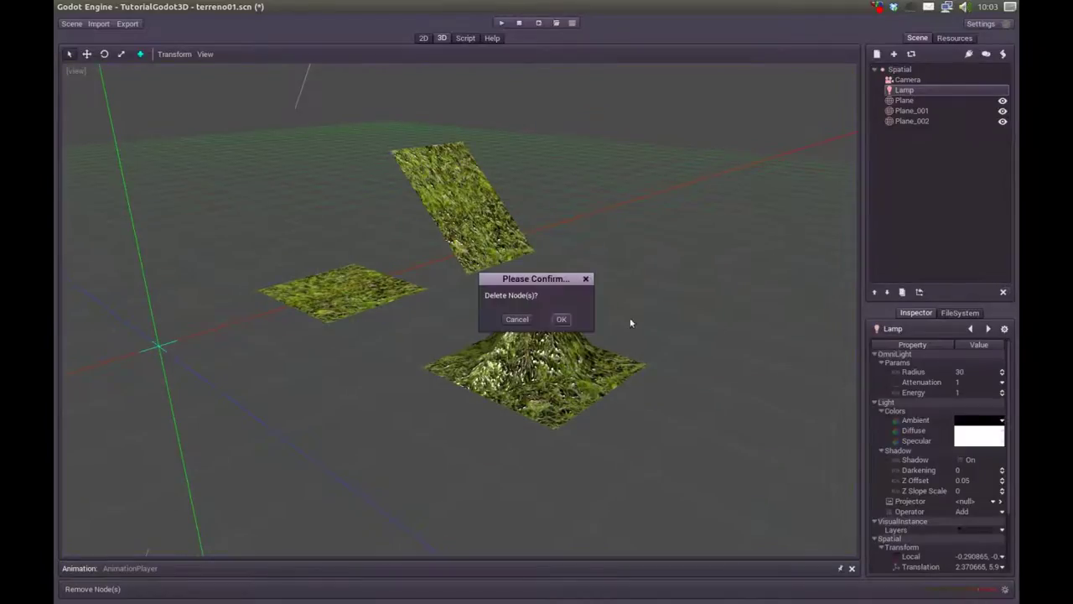
click(562, 318)
click(921, 79)
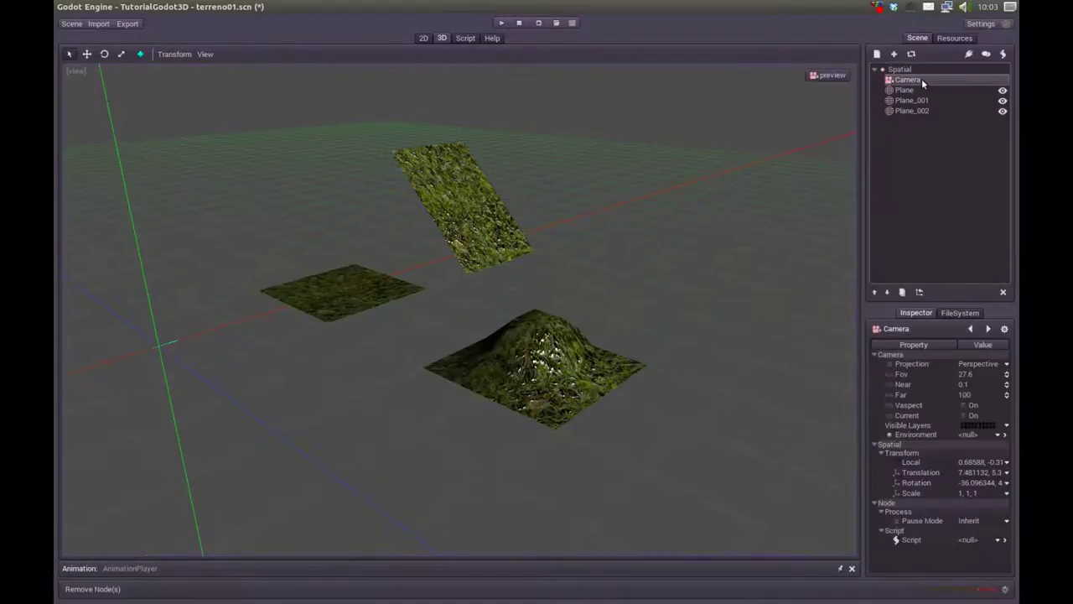
click(1002, 292)
click(561, 318)
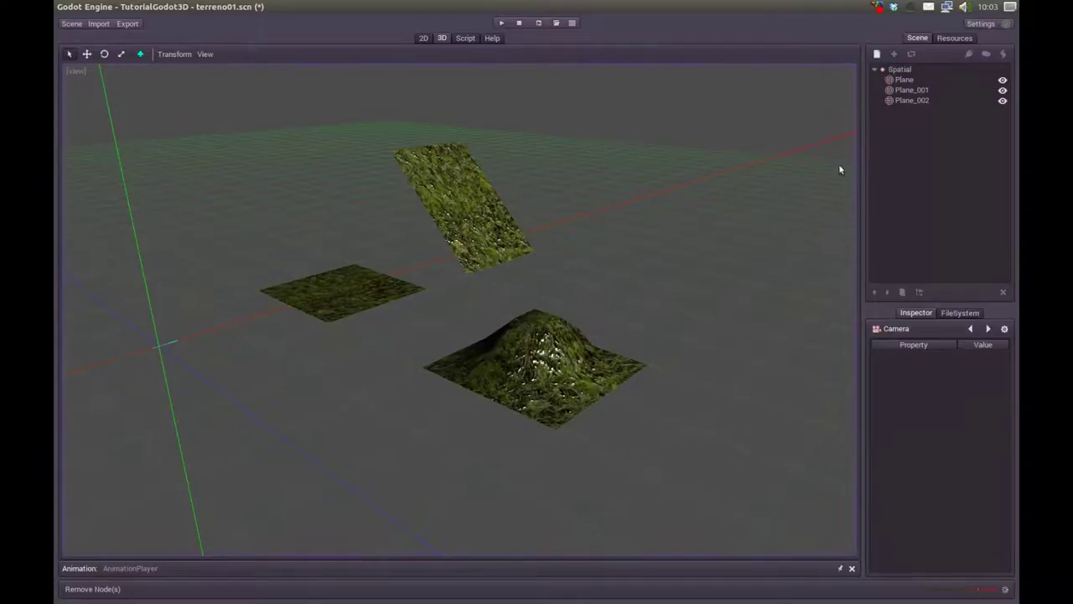
click(899, 80)
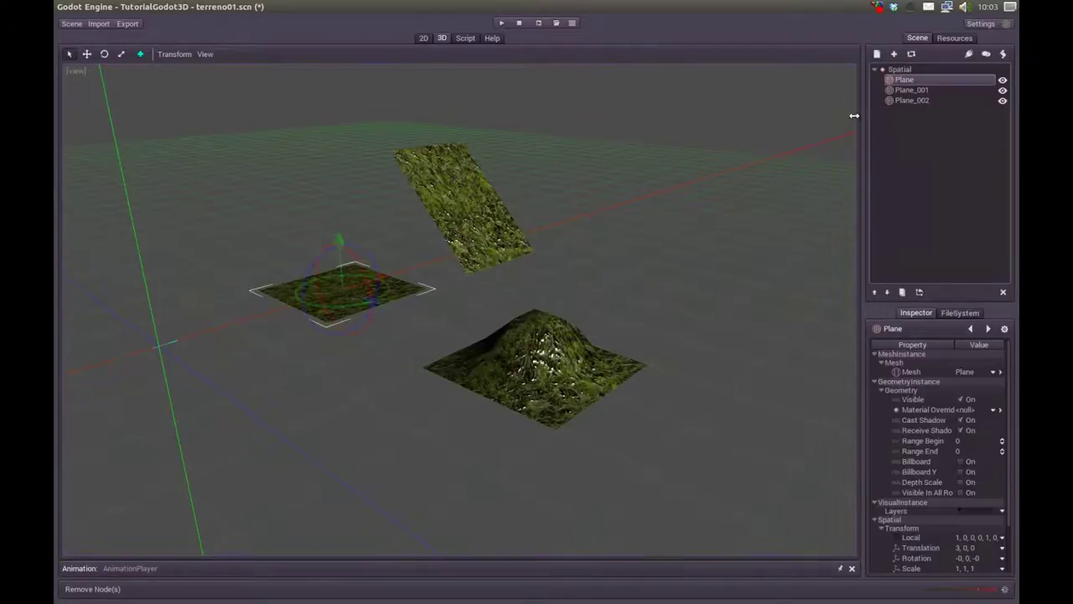
- Add a StaticBody child node to Plane using the node type search
click(878, 55)
text(col)
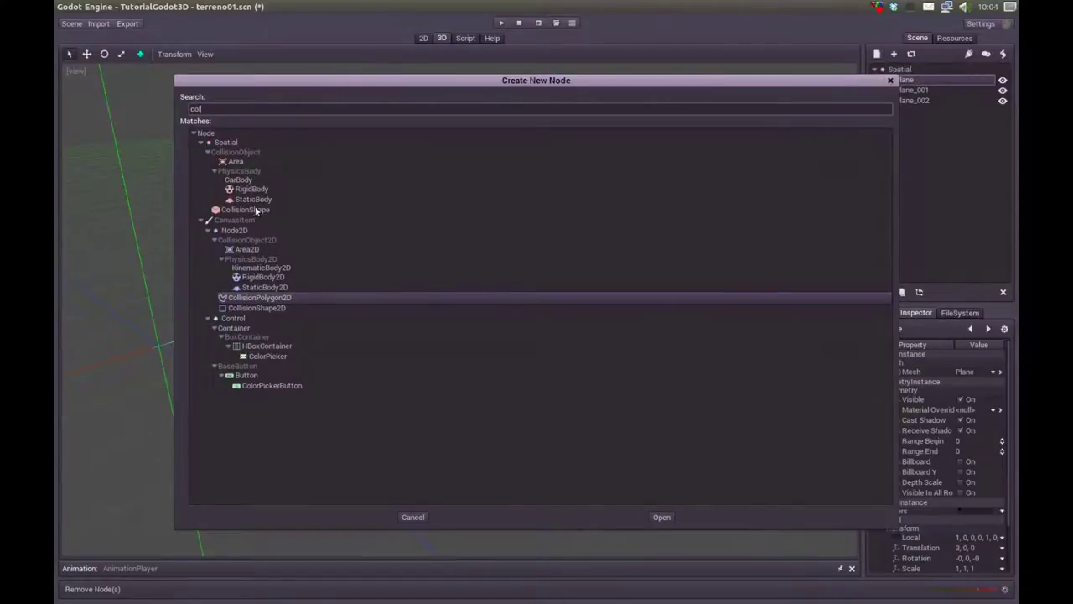
key(BackSpace)
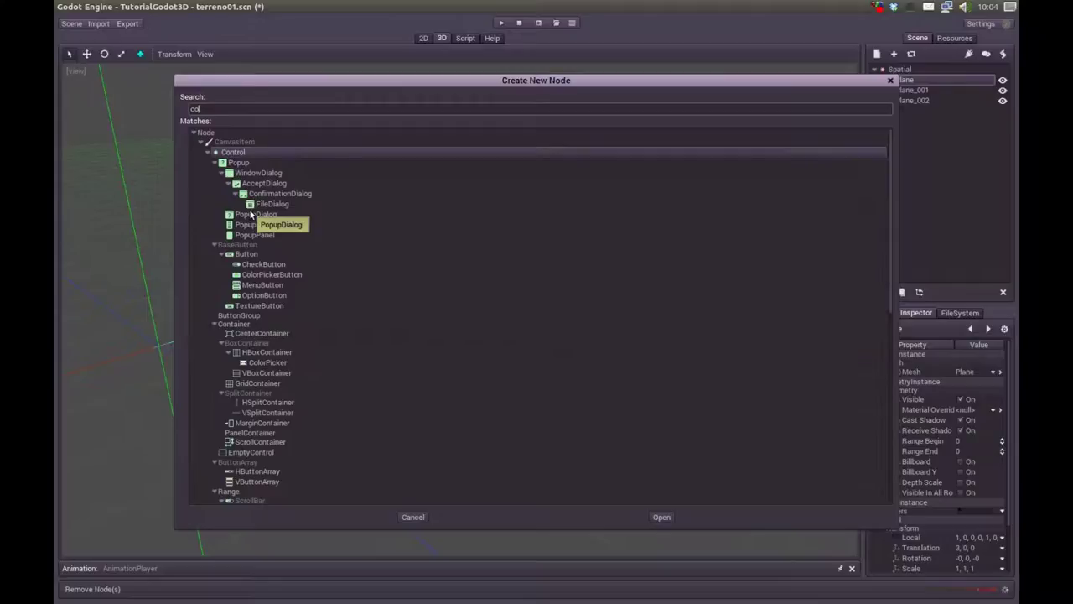
drag(891, 161, 889, 371)
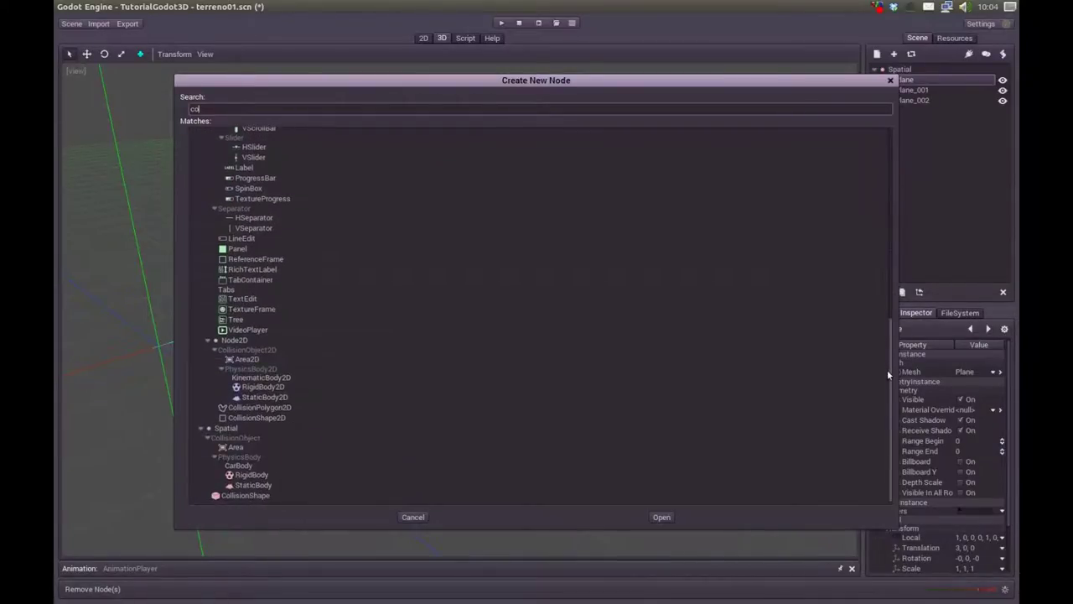
click(257, 487)
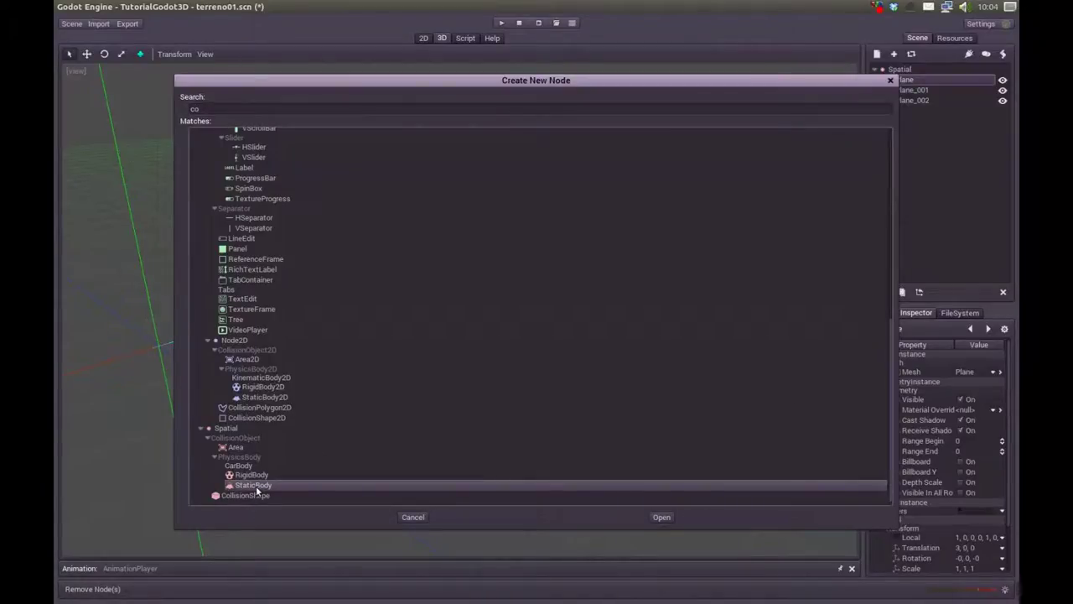
double_click(257, 487)
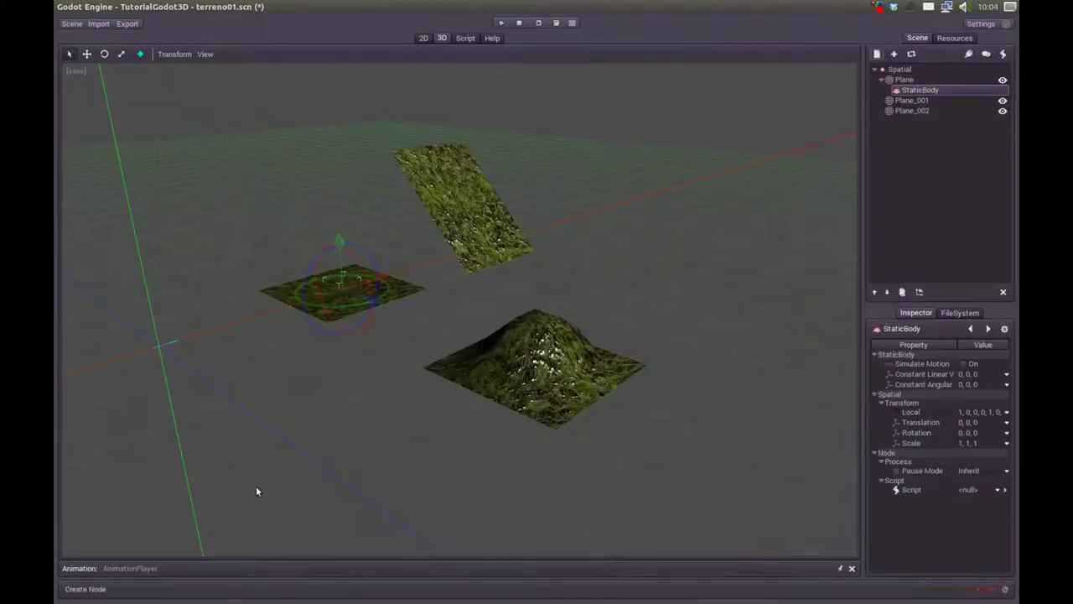
- Add StaticBody child nodes to Plane_001 and Plane_002
click(911, 100)
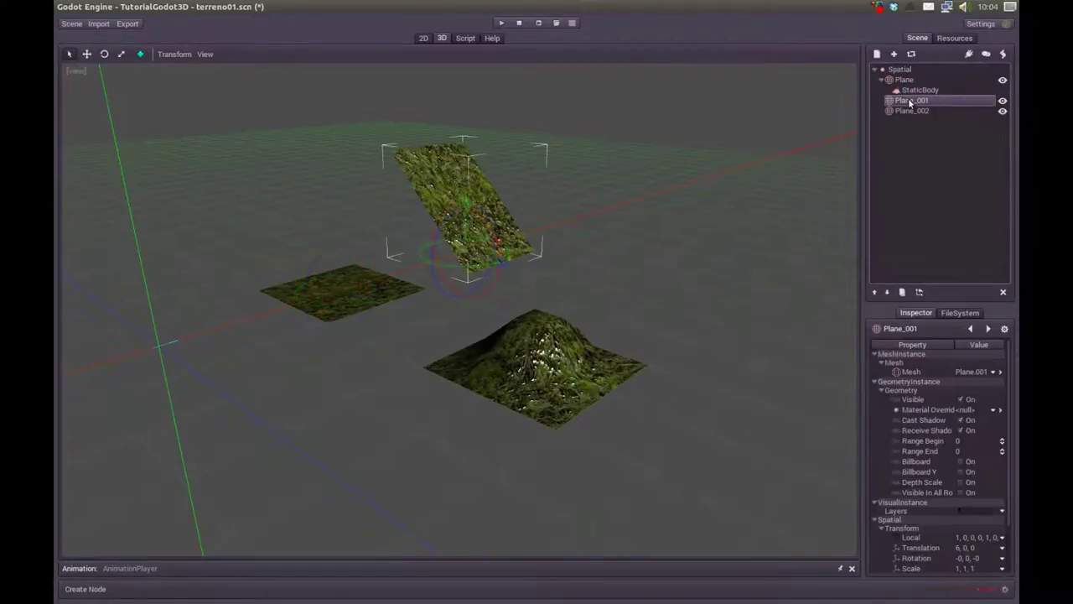
click(878, 56)
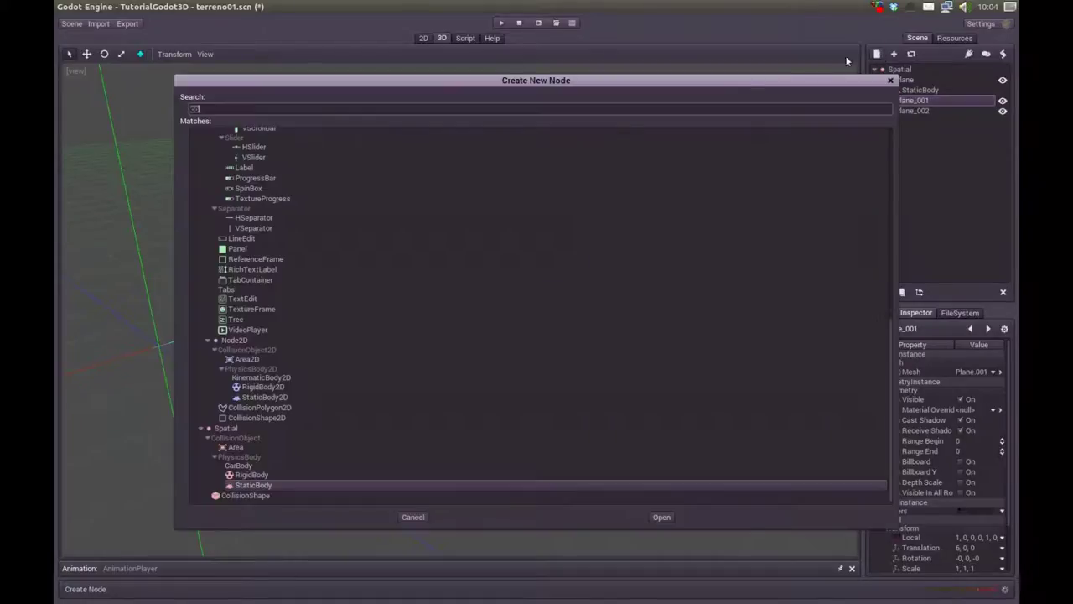
double_click(248, 485)
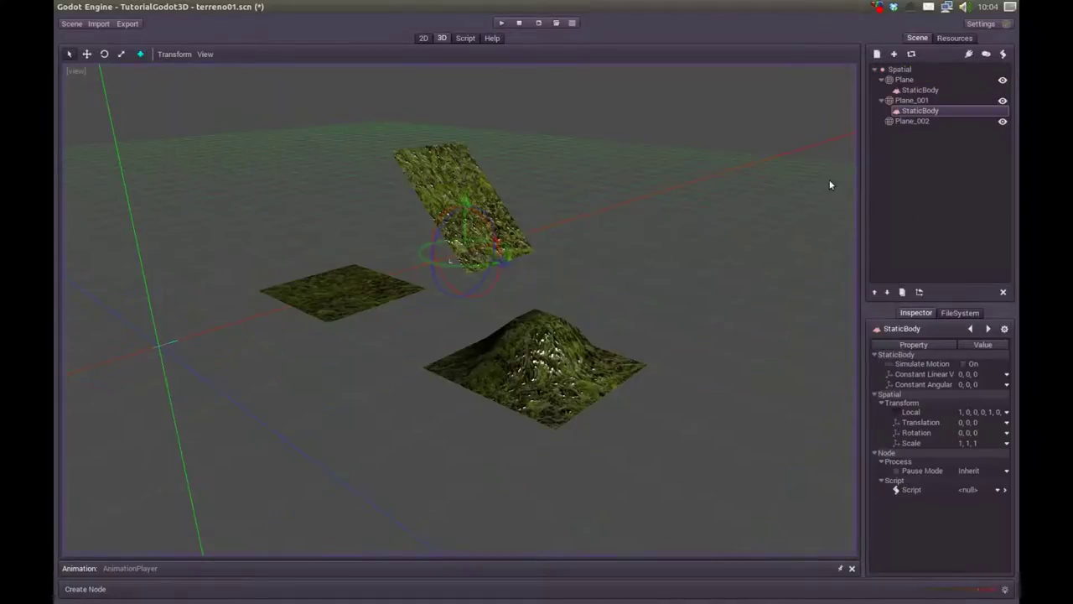
click(913, 122)
click(879, 56)
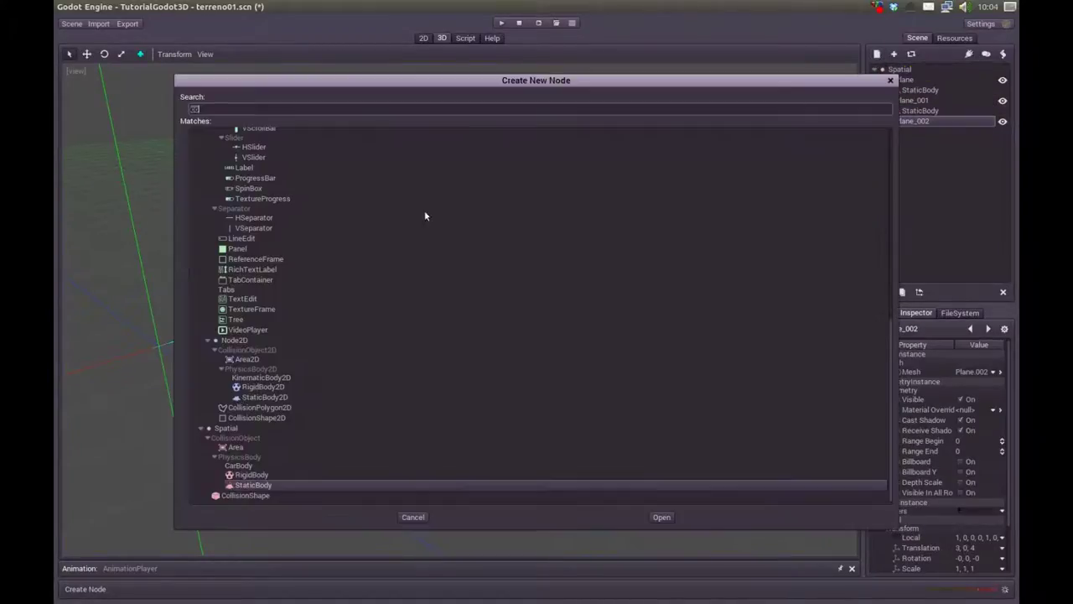
double_click(250, 486)
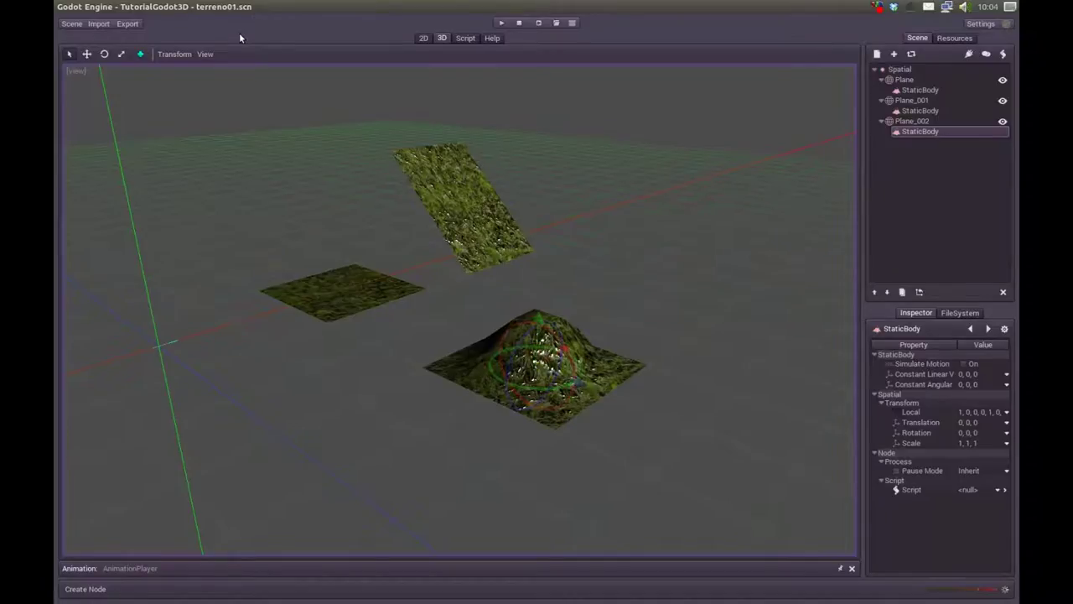
- Export the grass tiles as the mesh library res://terrenos/01/01.res via Convert To > MeshLibrary
mouse_move(248, 4)
mouse_move(507, 240)
middle_down()
mouse_move(459, 263)
mouse_move(489, 242)
middle_up()
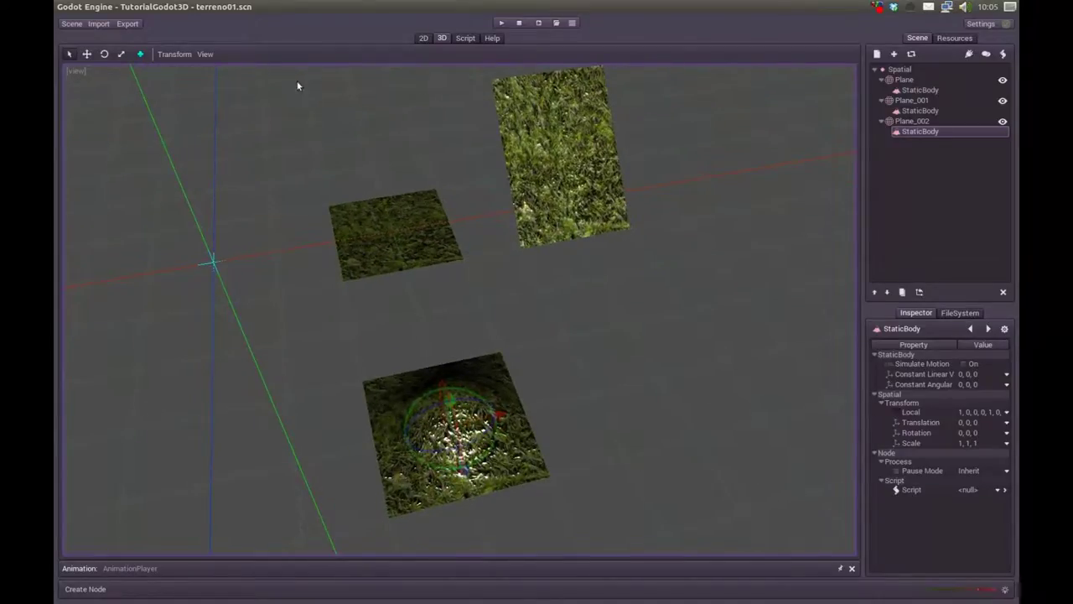
click(78, 26)
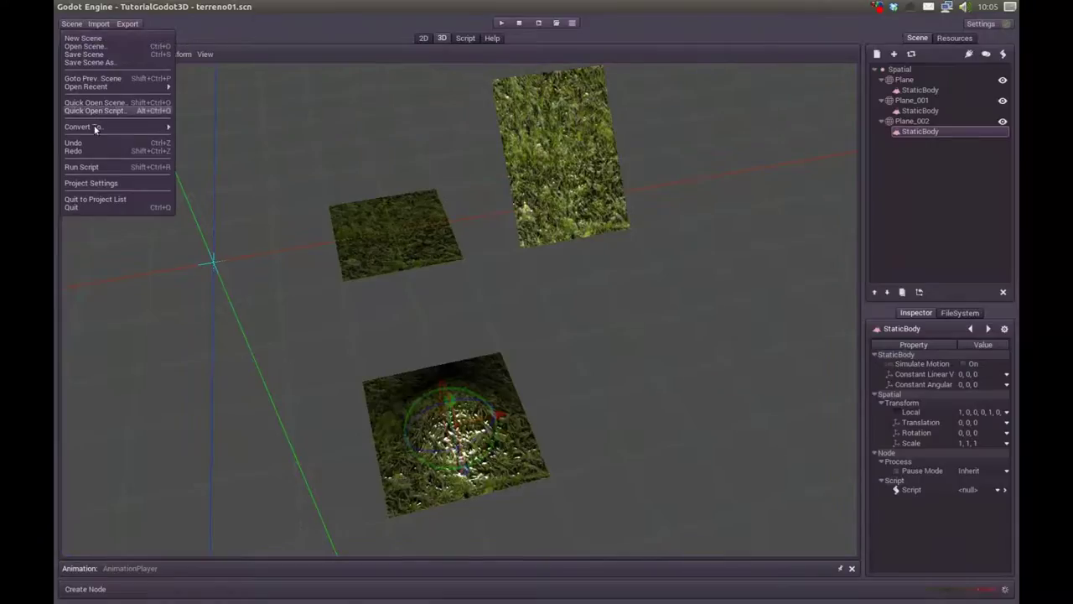
mouse_move(95, 129)
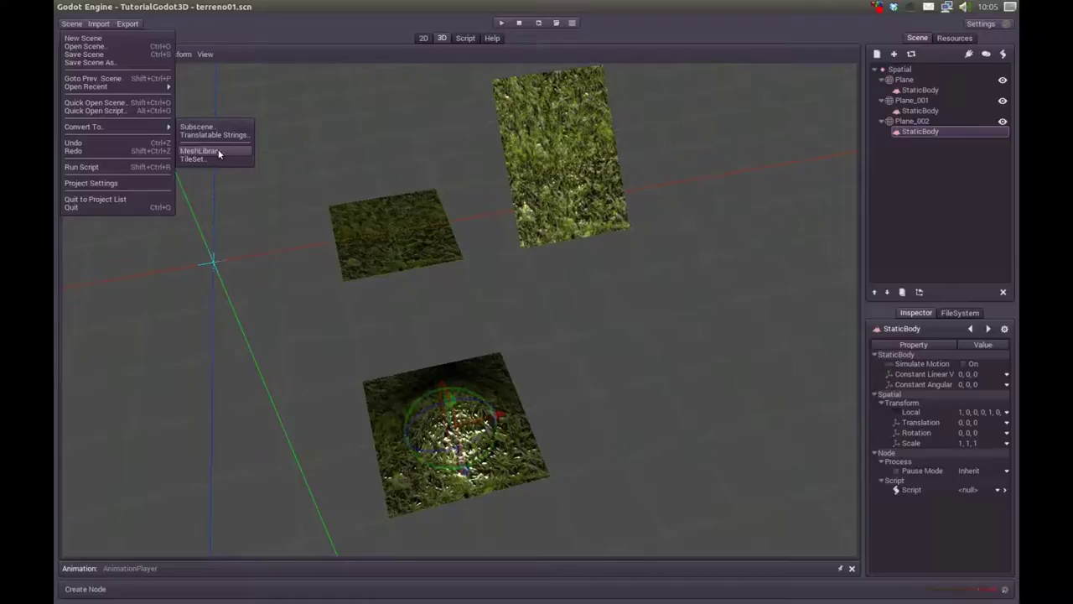
click(220, 154)
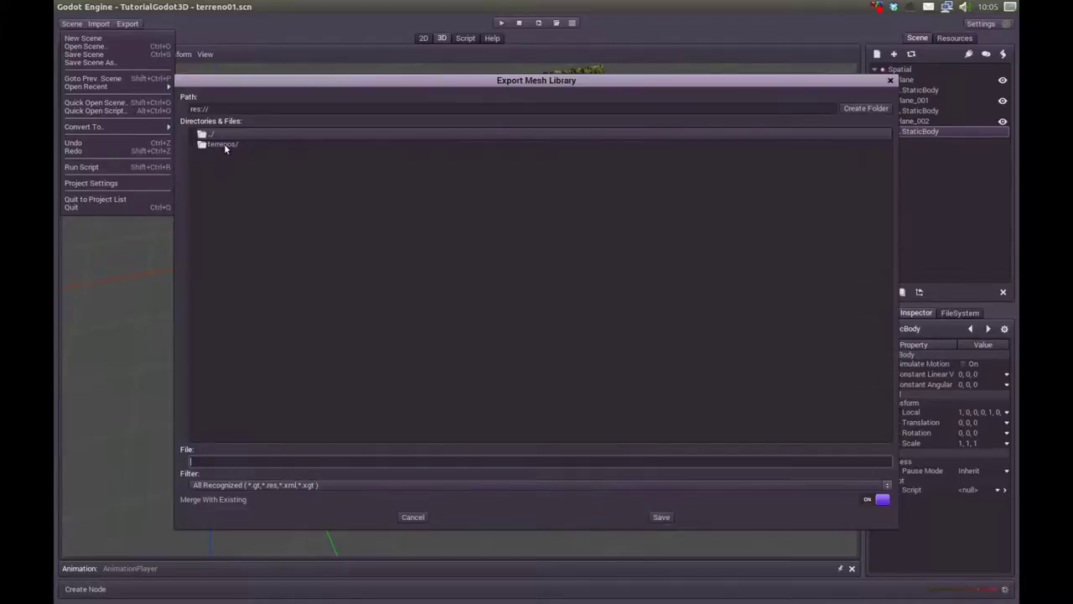
double_click(219, 147)
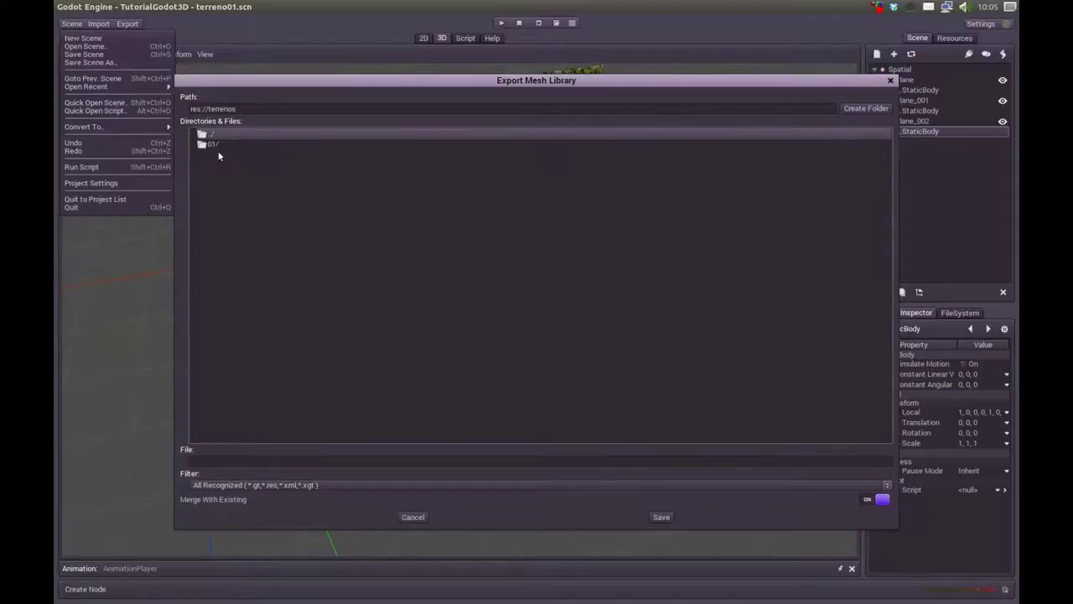
double_click(213, 145)
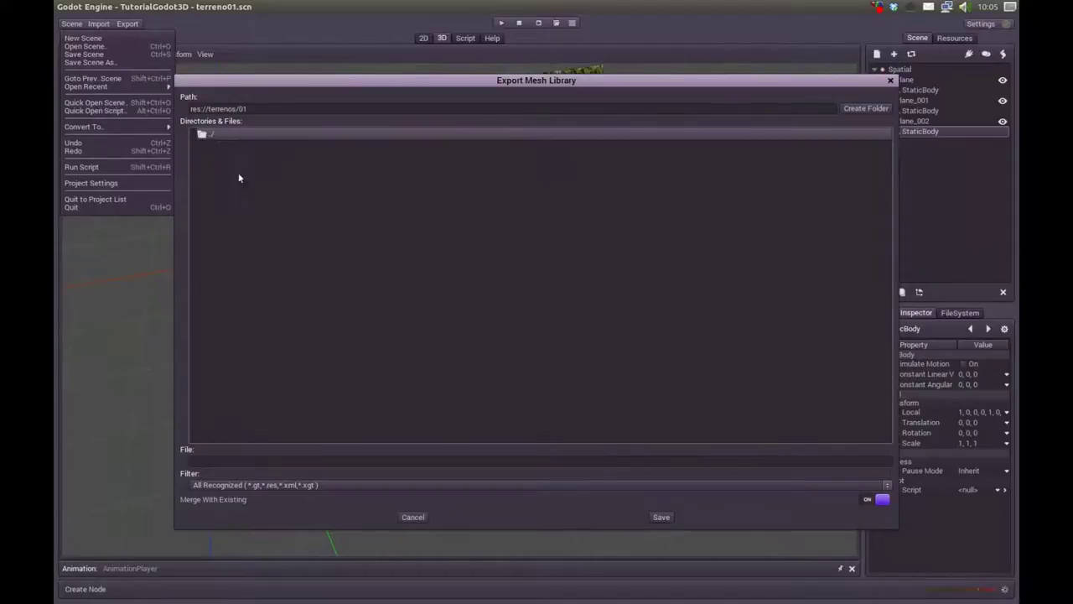
click(254, 463)
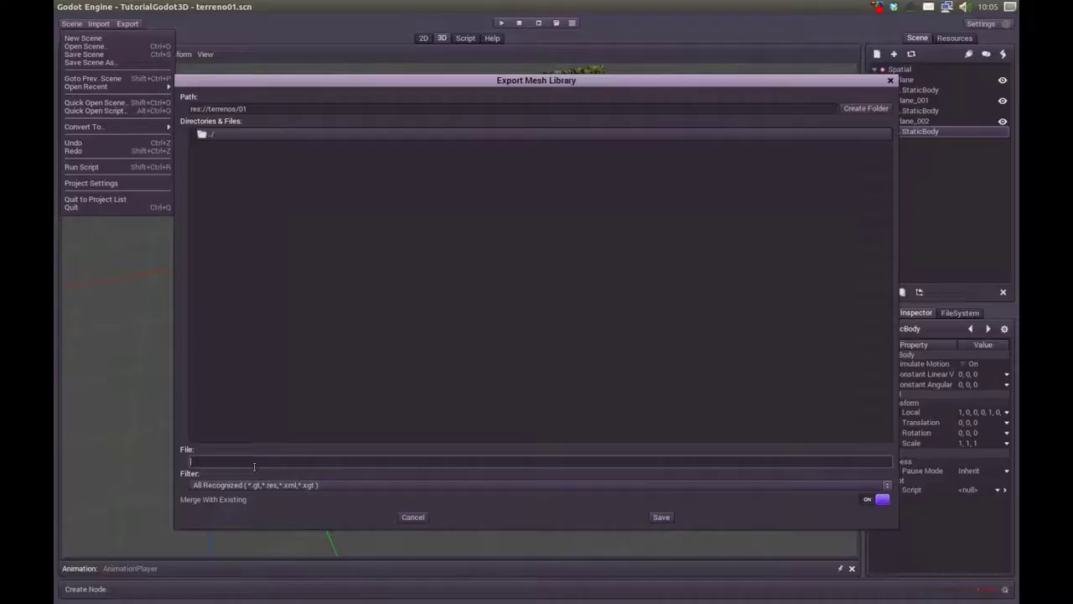
text(01.)
text(res)
click(661, 516)
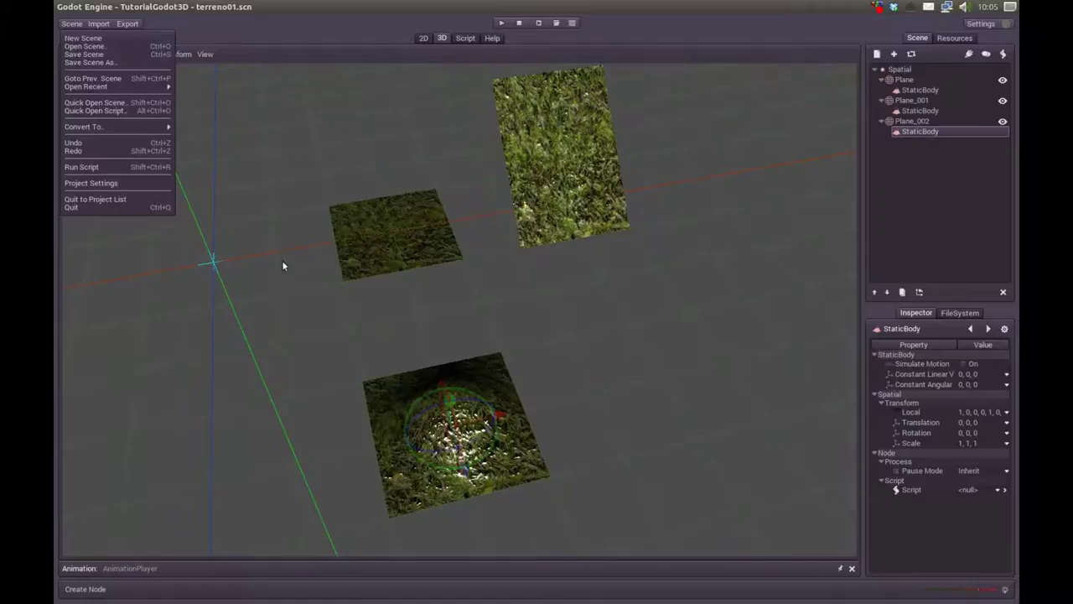
click(283, 266)
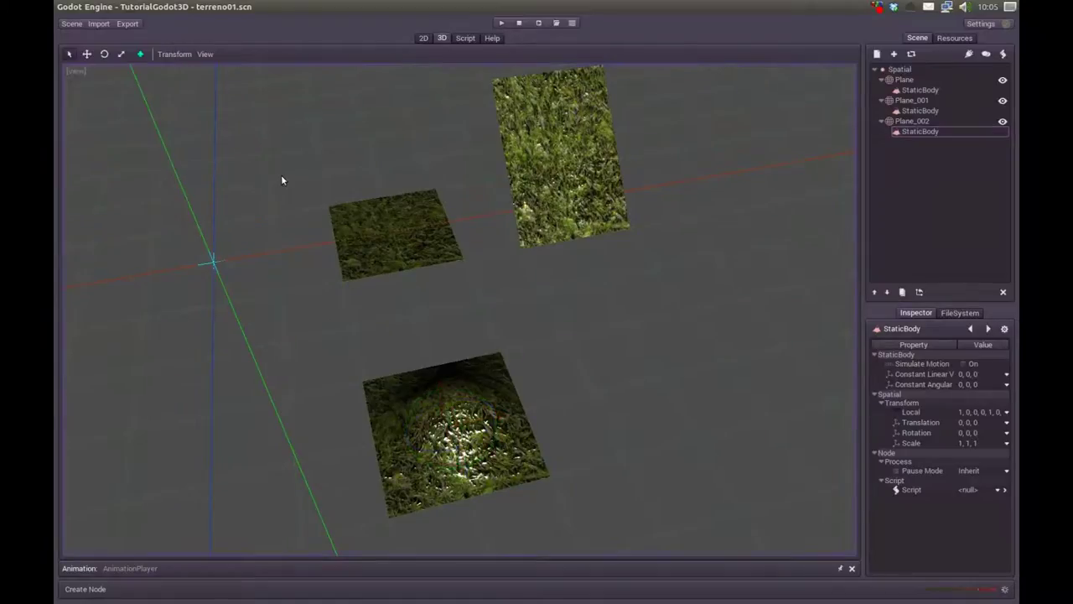
- Open a new empty scene, discarding terreno01.scn, and orbit to a level view of the grid
click(76, 27)
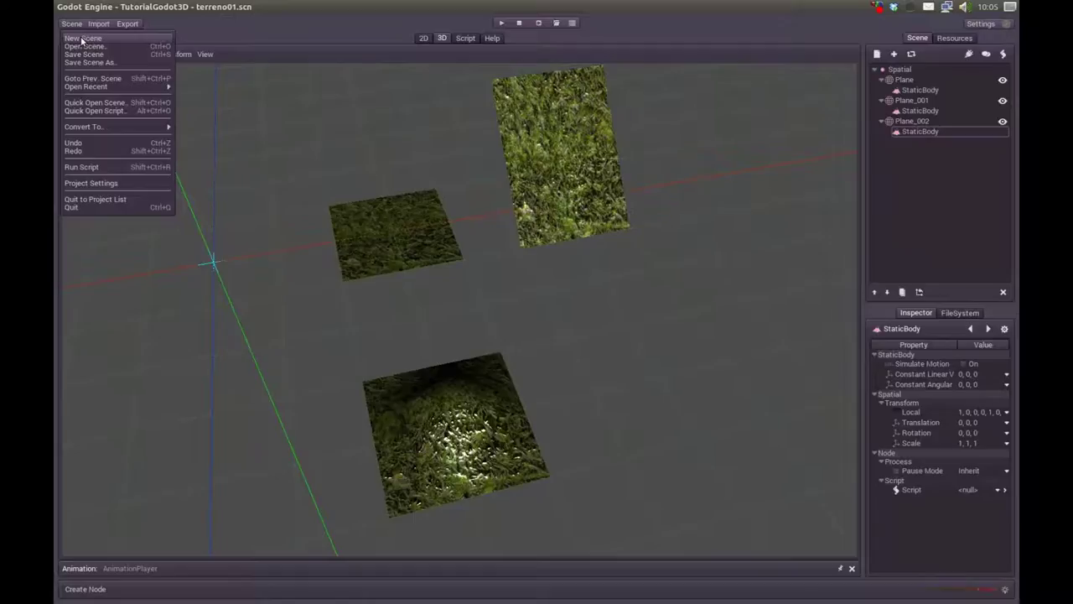
click(82, 38)
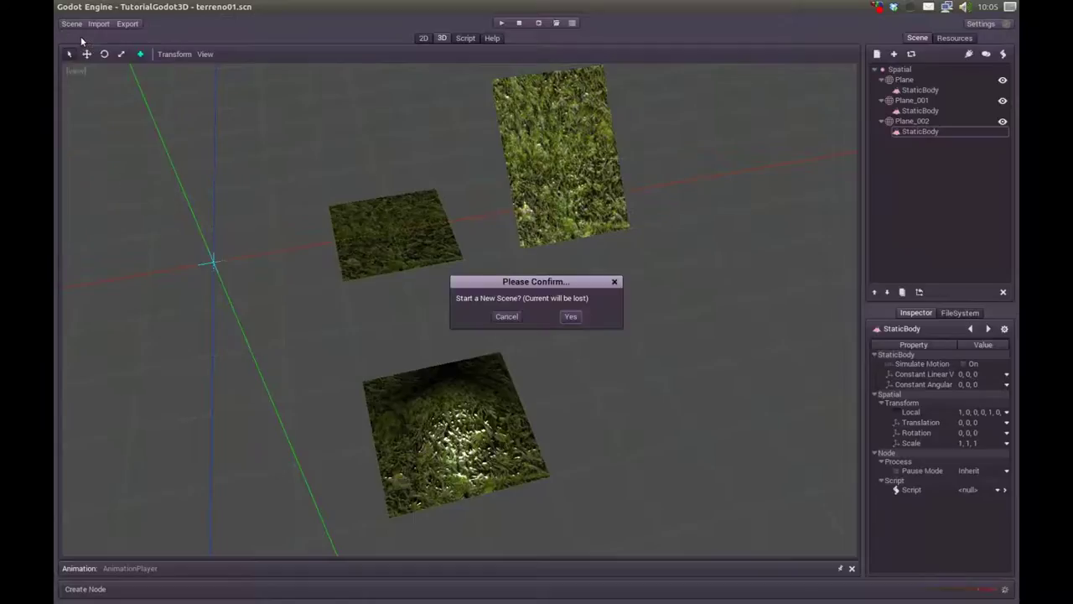
click(569, 317)
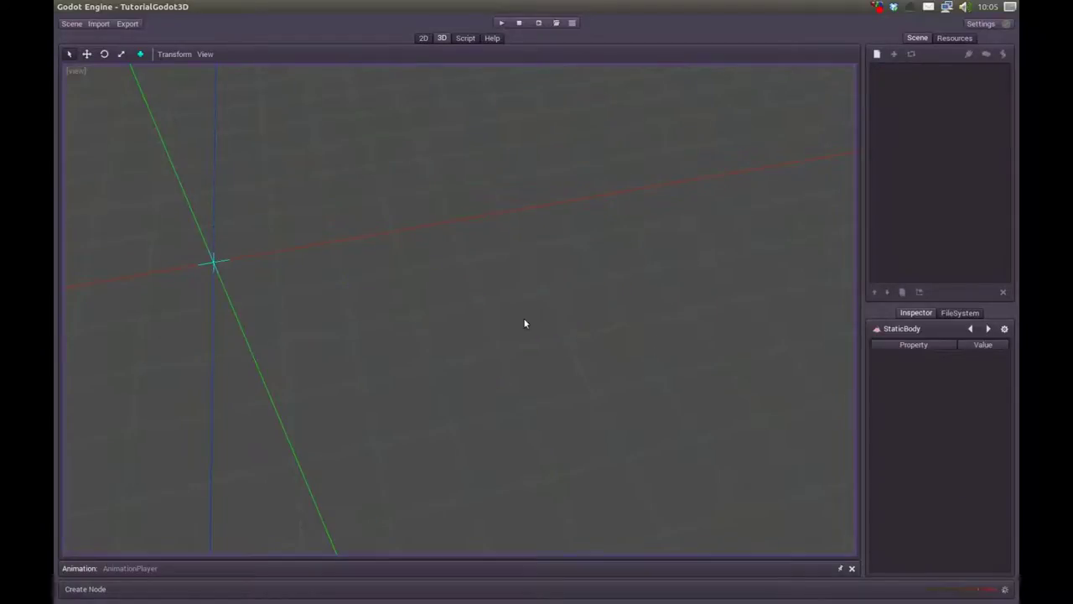
middle_drag(285, 283, 469, 307)
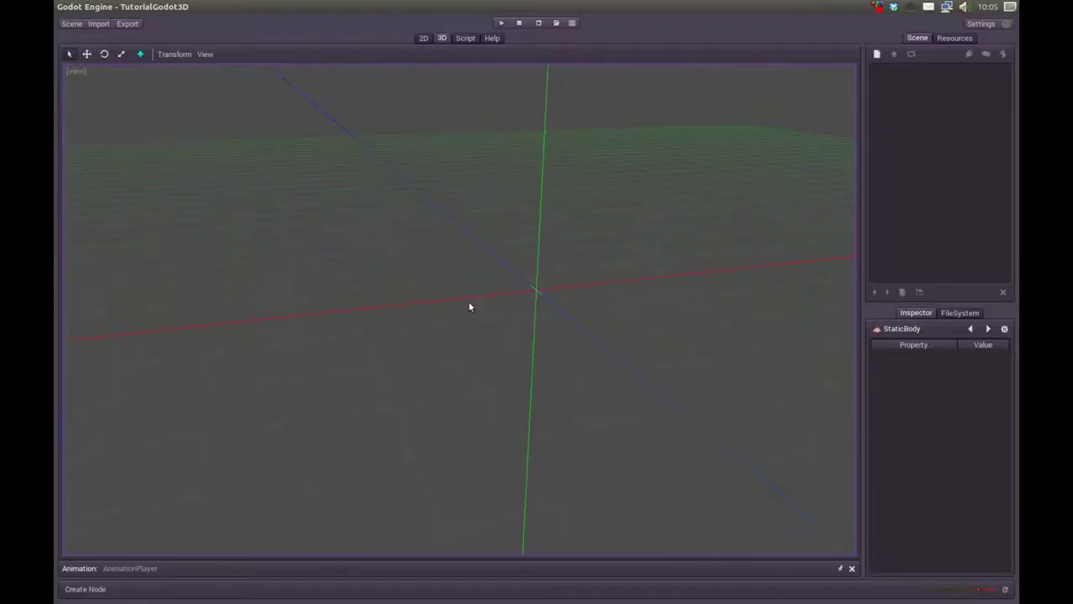
mouse_move(560, 264)
middle_down()
mouse_move(583, 265)
mouse_move(528, 275)
middle_up()
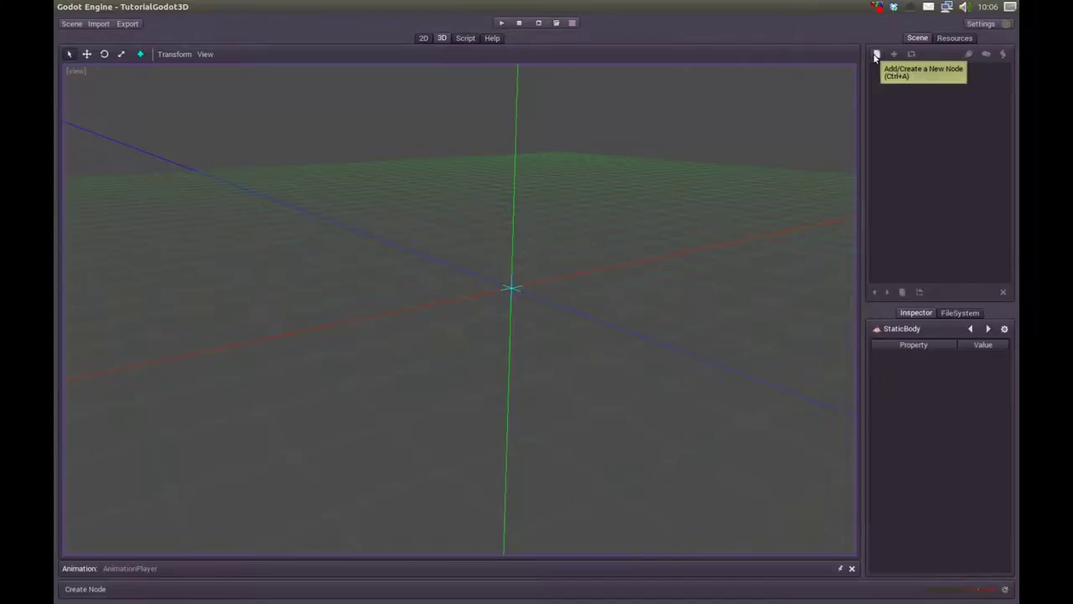
- Add a Spatial node as the root of the new scene
click(875, 55)
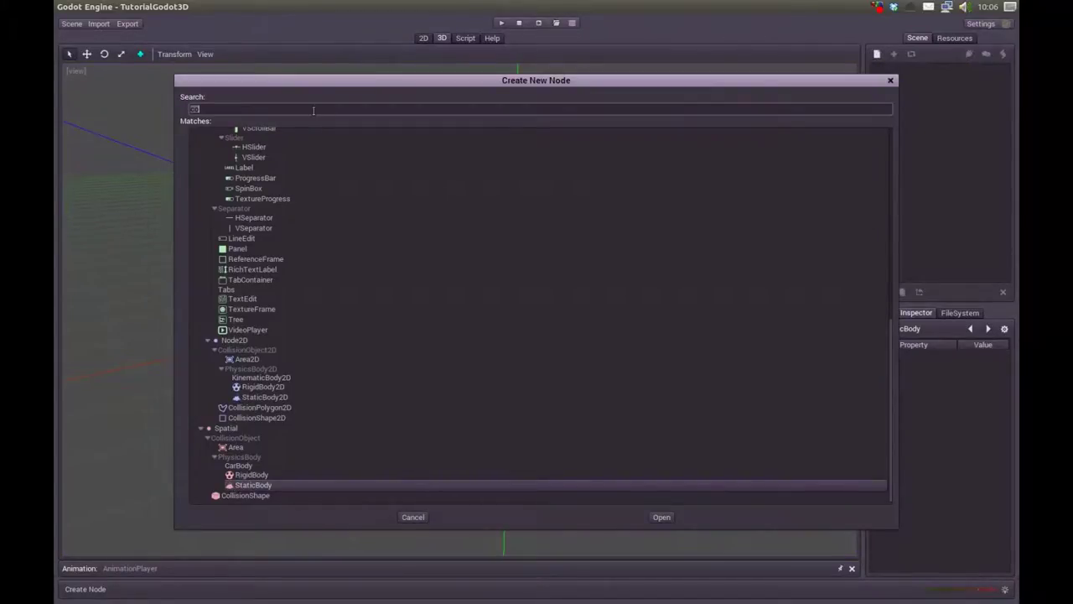
text(Spa)
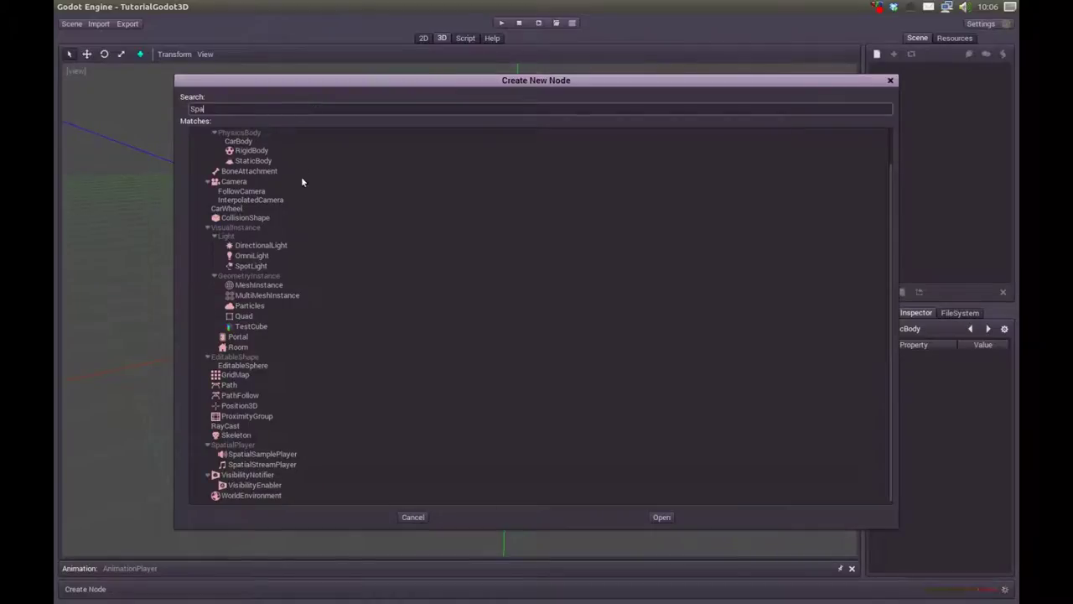
text(t)
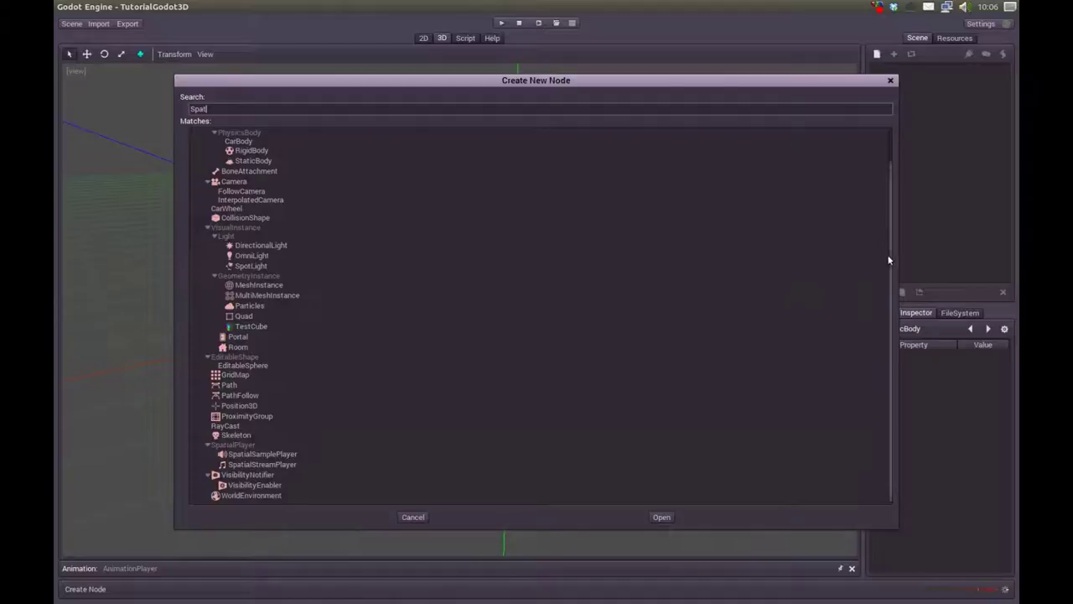
drag(890, 259, 889, 192)
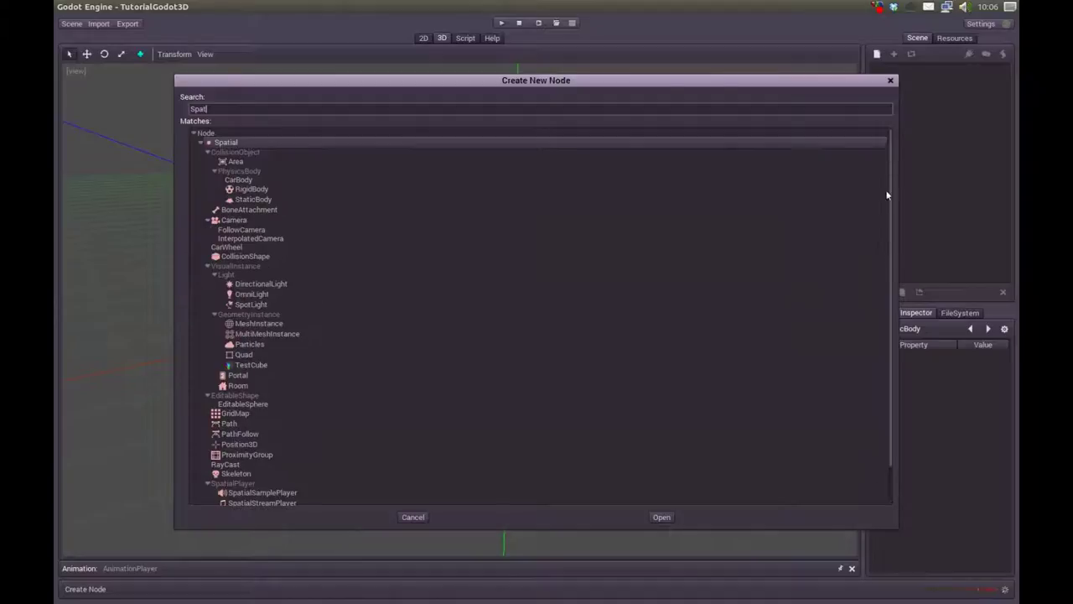
double_click(217, 142)
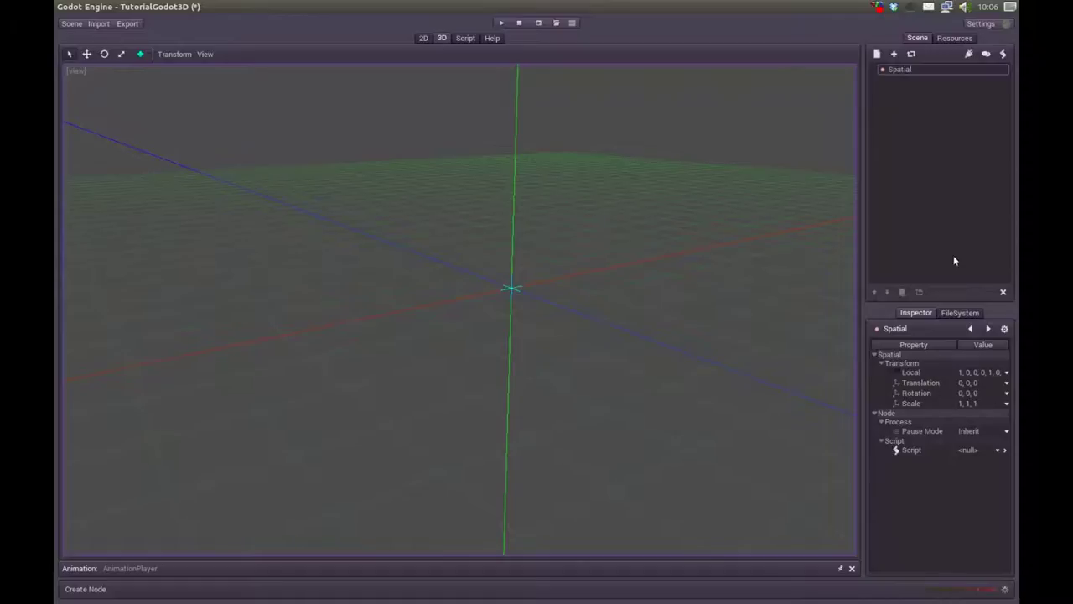
- Rename the Spatial root node to base
click(903, 69)
key(BackSpace)
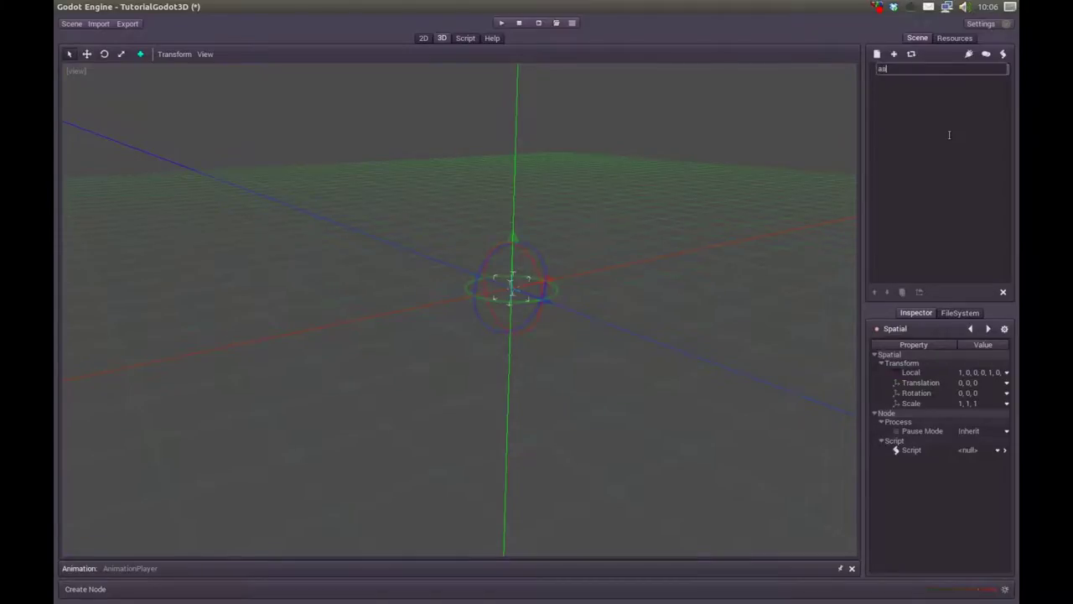
text(base)
key(Return)
middle_drag(627, 256, 576, 230)
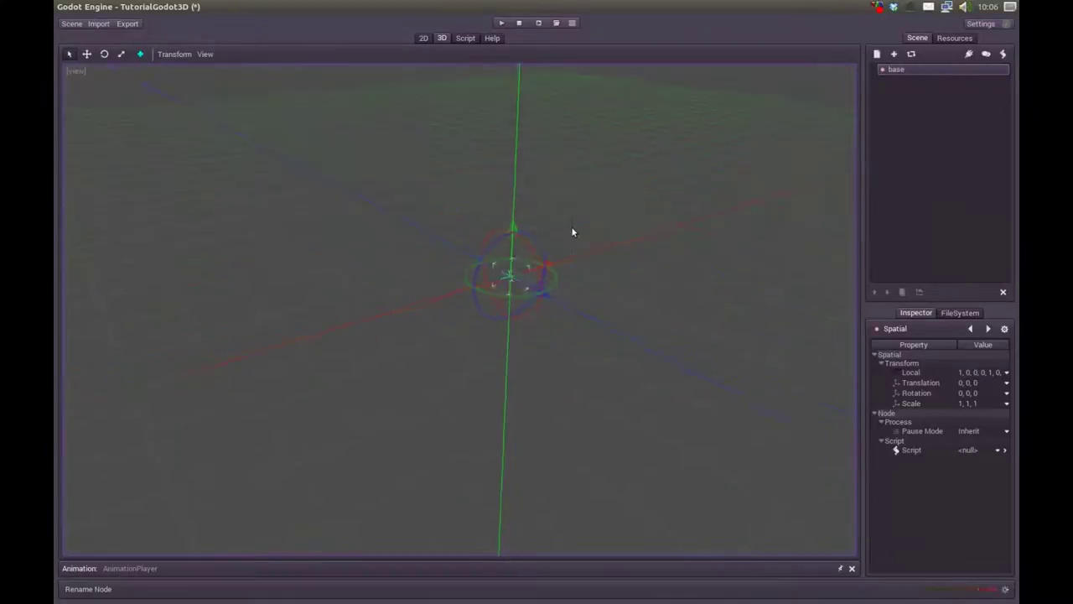
- Add a Camera node as a child of base
click(878, 54)
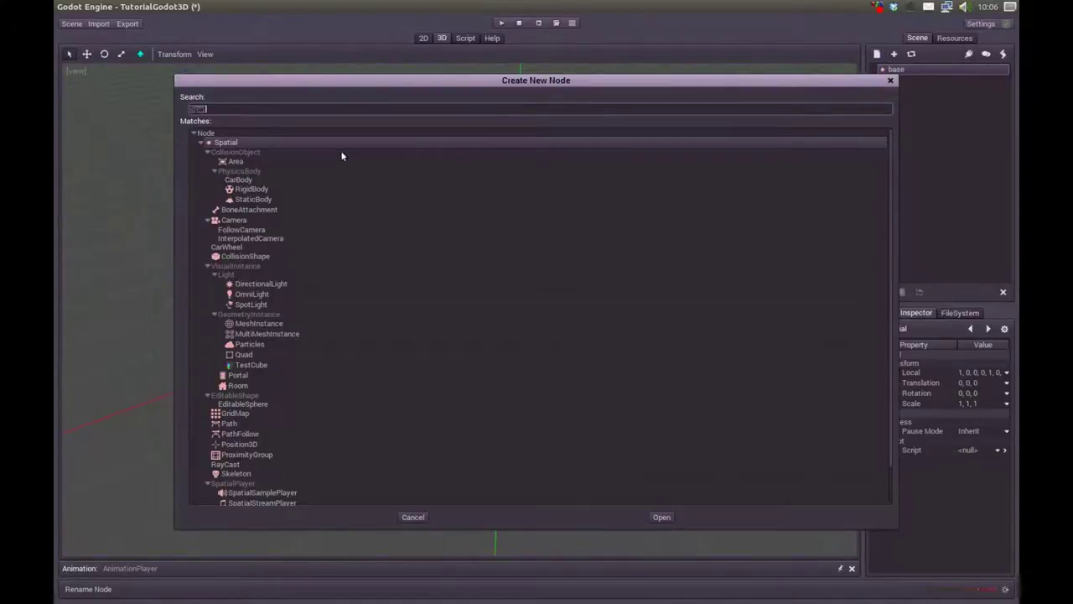
text(came)
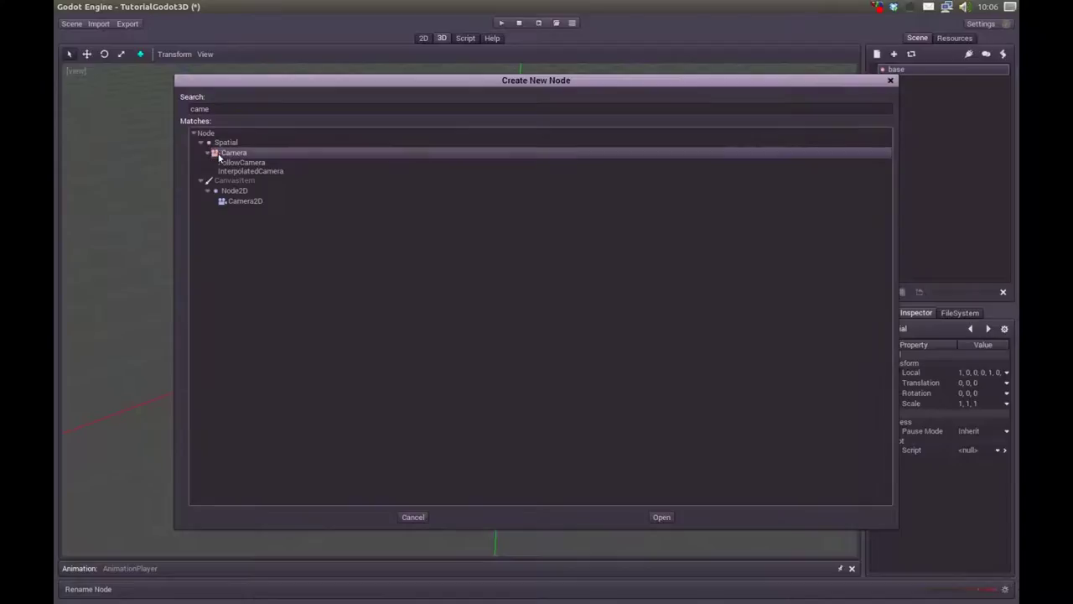
double_click(220, 155)
mouse_move(536, 276)
middle_down()
mouse_move(491, 268)
mouse_move(547, 291)
middle_up()
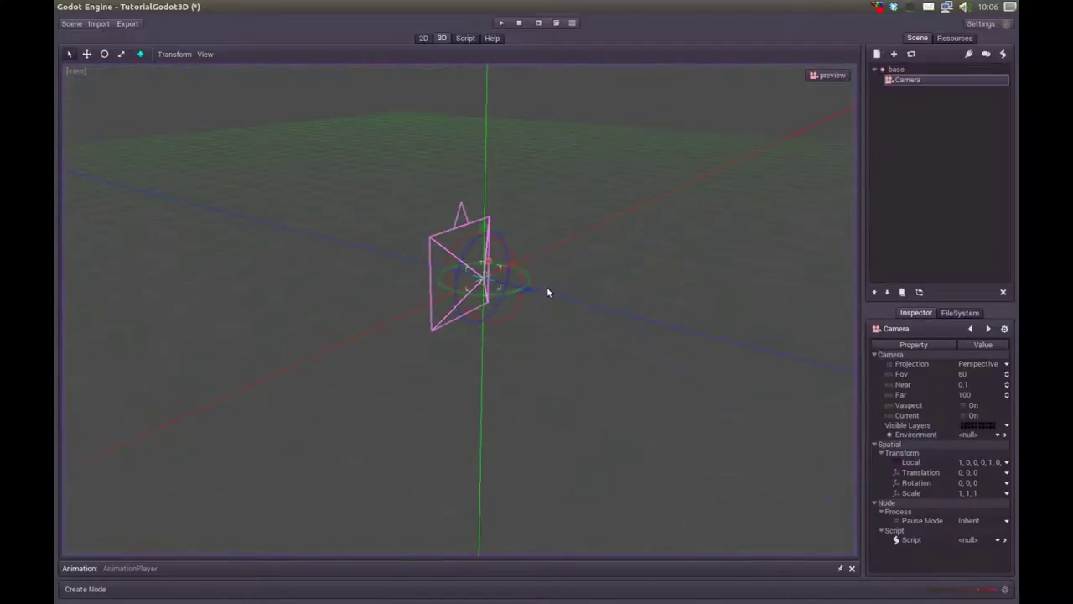
- Move the Camera off the origin along Z, Y and X, then reselect base
drag(530, 289, 690, 330)
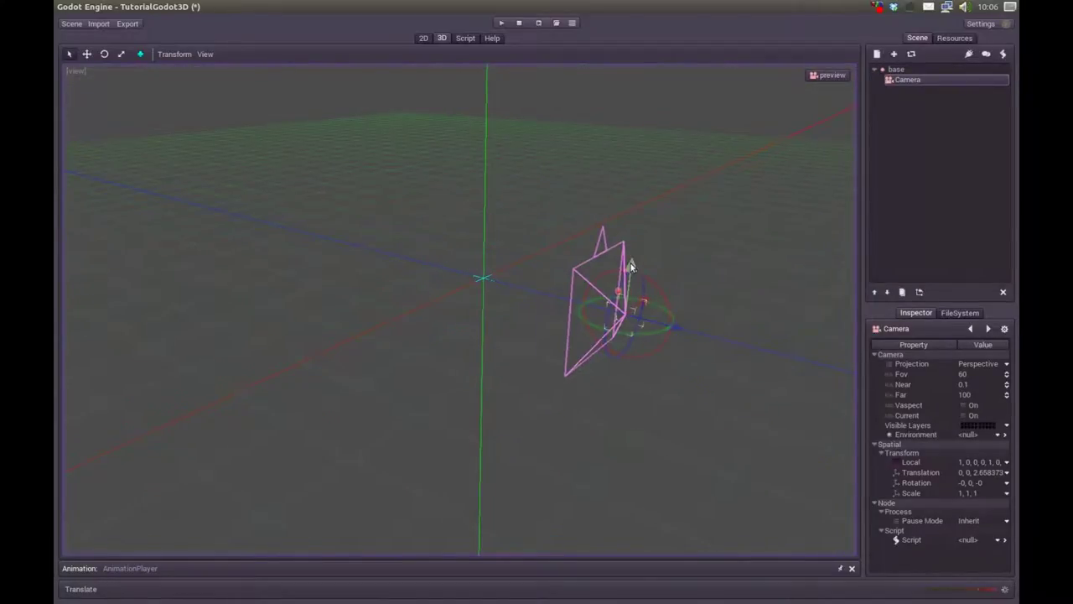
drag(631, 266, 634, 212)
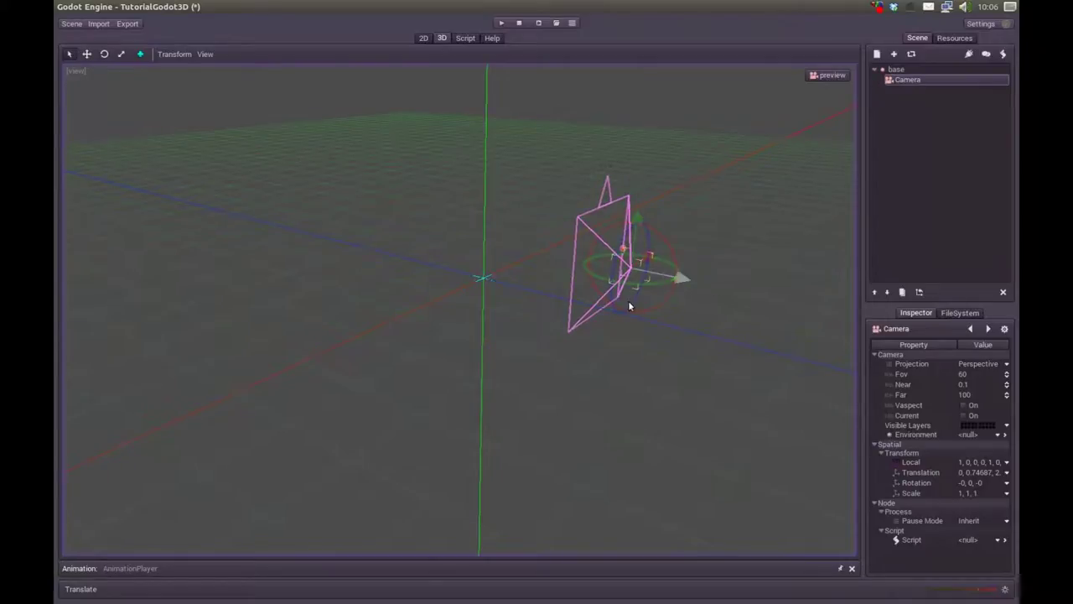
middle_drag(628, 300, 607, 351)
mouse_move(643, 425)
mouse_down()
mouse_move(481, 436)
mouse_move(469, 479)
mouse_move(427, 486)
mouse_up()
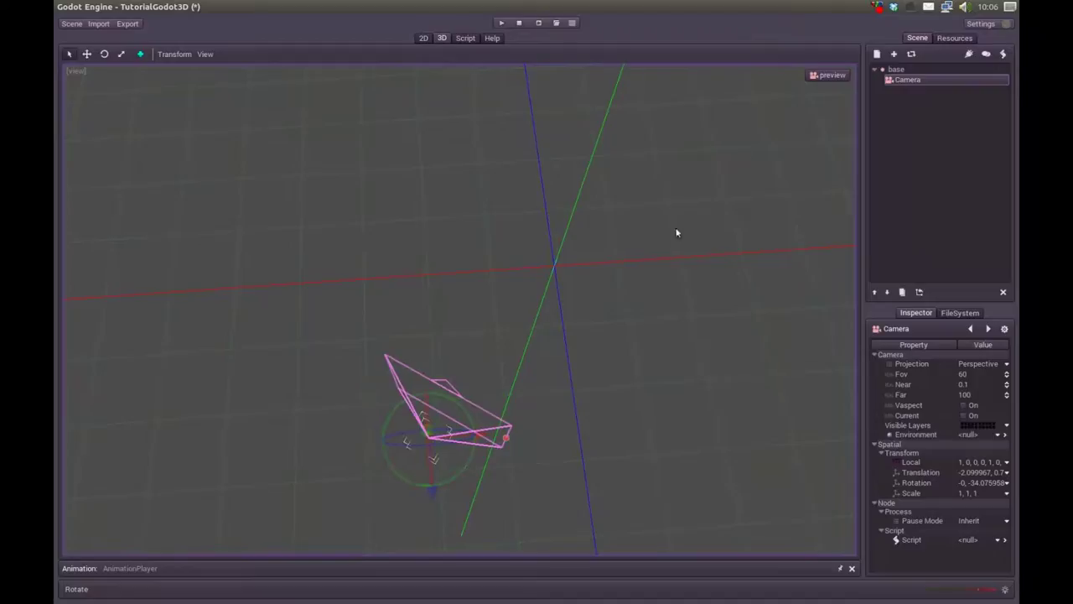
click(887, 69)
- Add a DirectionalLight under base and rename it Sol_Sun
click(893, 54)
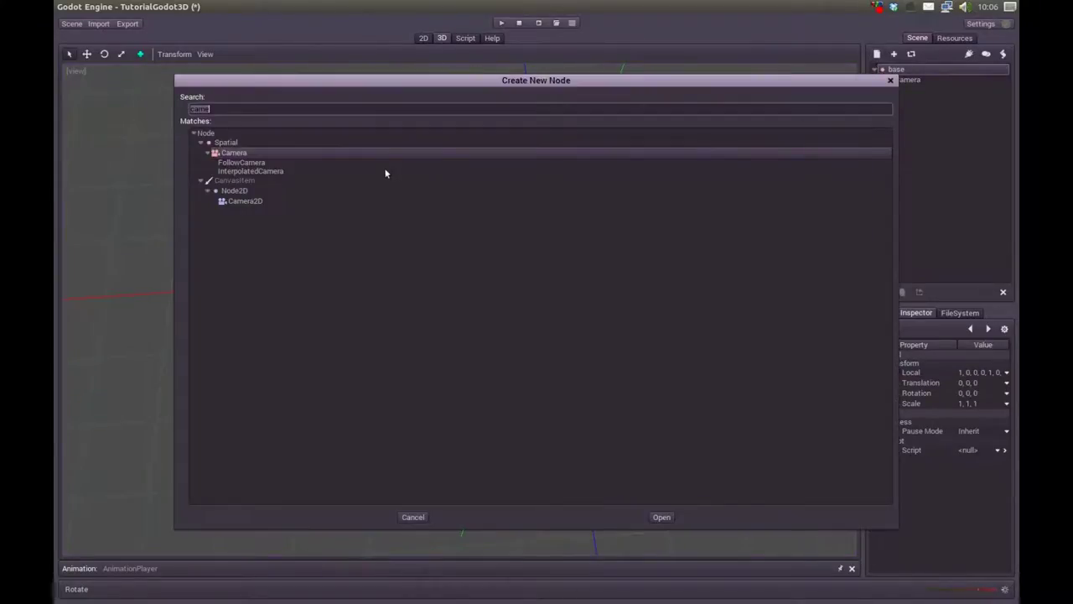
text(lig)
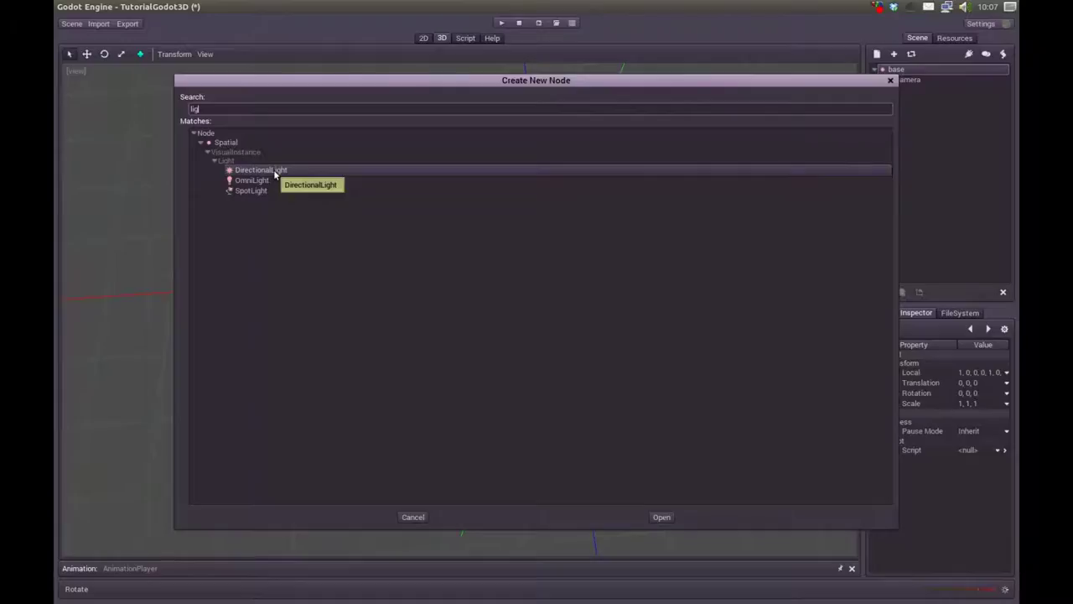
double_click(273, 170)
middle_drag(350, 244, 631, 139)
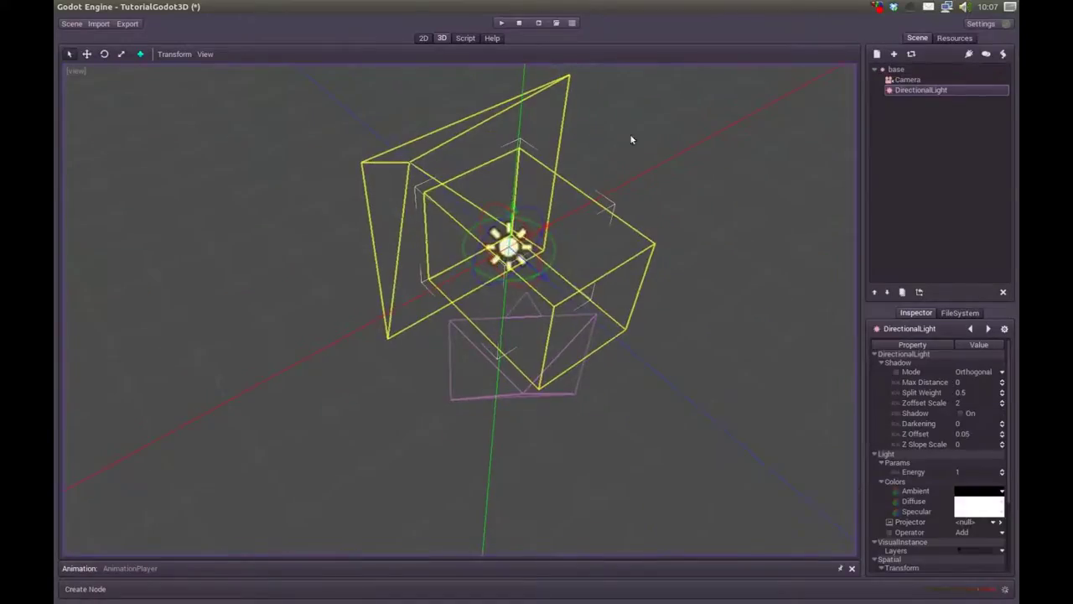
double_click(925, 93)
text(Sol_Sun)
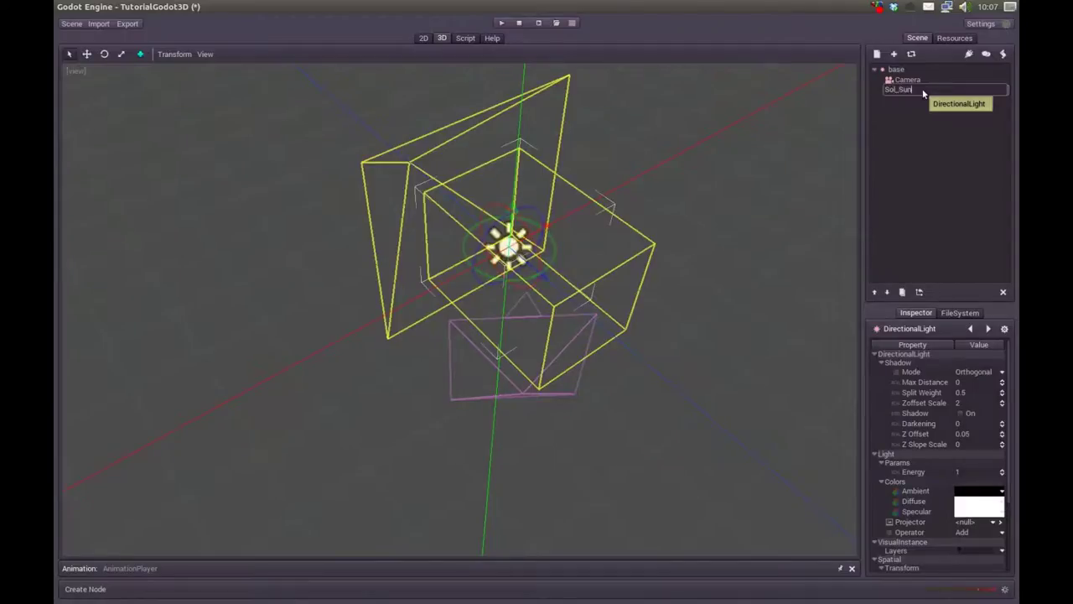
key(Return)
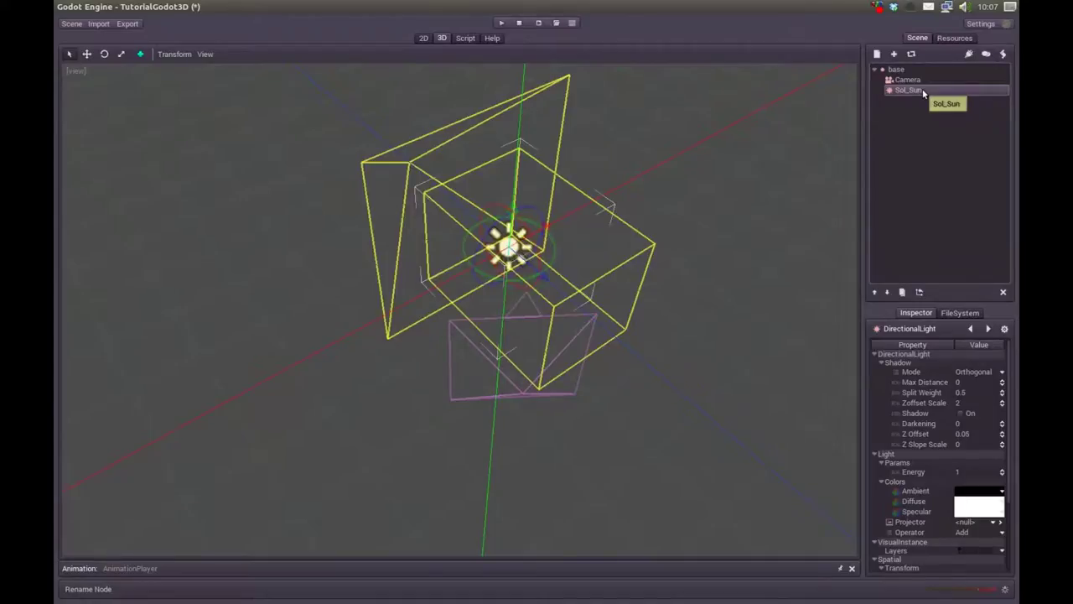
- Move, tilt and raise Sol_Sun above the grid floor, then reselect base
scroll(516, 279, down, 3)
mouse_move(523, 307)
mouse_down()
mouse_move(679, 419)
mouse_move(591, 339)
mouse_up()
middle_drag(591, 339, 637, 310)
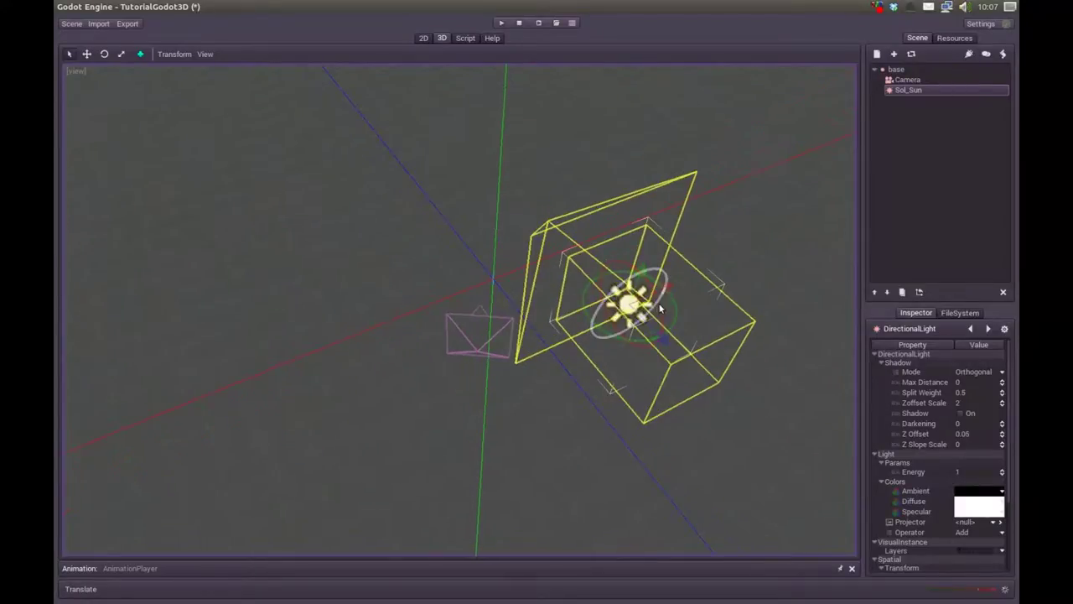
mouse_move(658, 306)
mouse_down()
mouse_move(653, 288)
mouse_move(612, 346)
mouse_up()
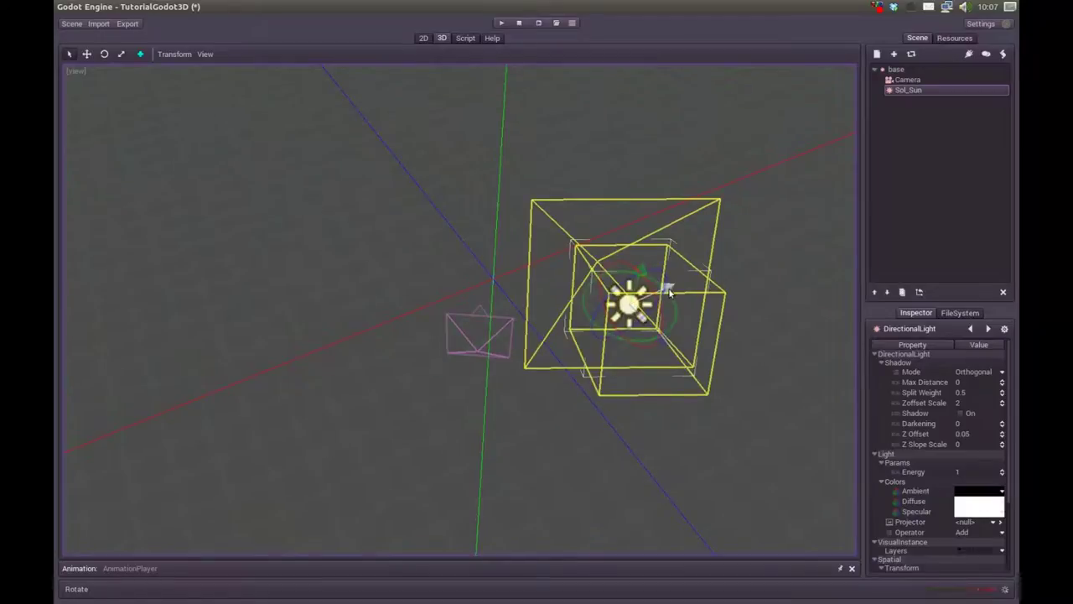
drag(665, 288, 378, 430)
scroll(445, 402, down, 3)
middle_drag(439, 425, 553, 285)
drag(552, 285, 517, 206)
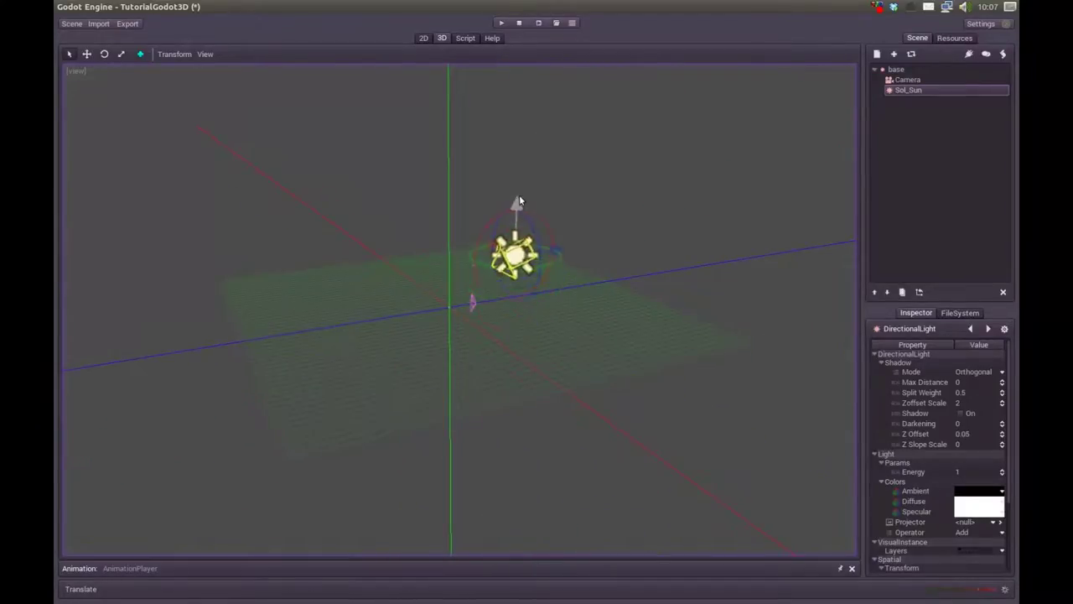
scroll(408, 323, up, 3)
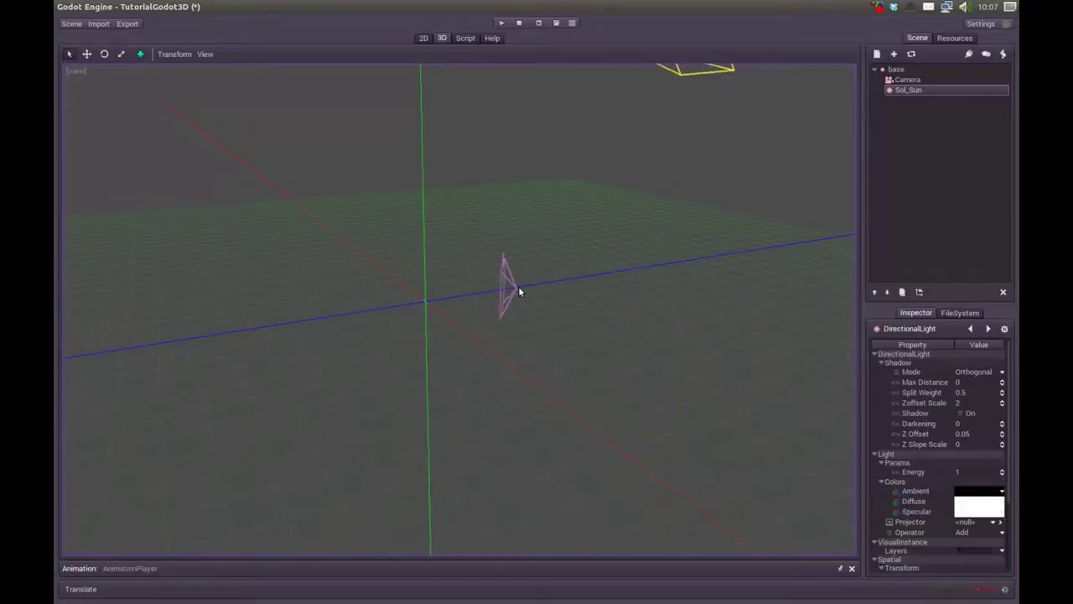
click(894, 69)
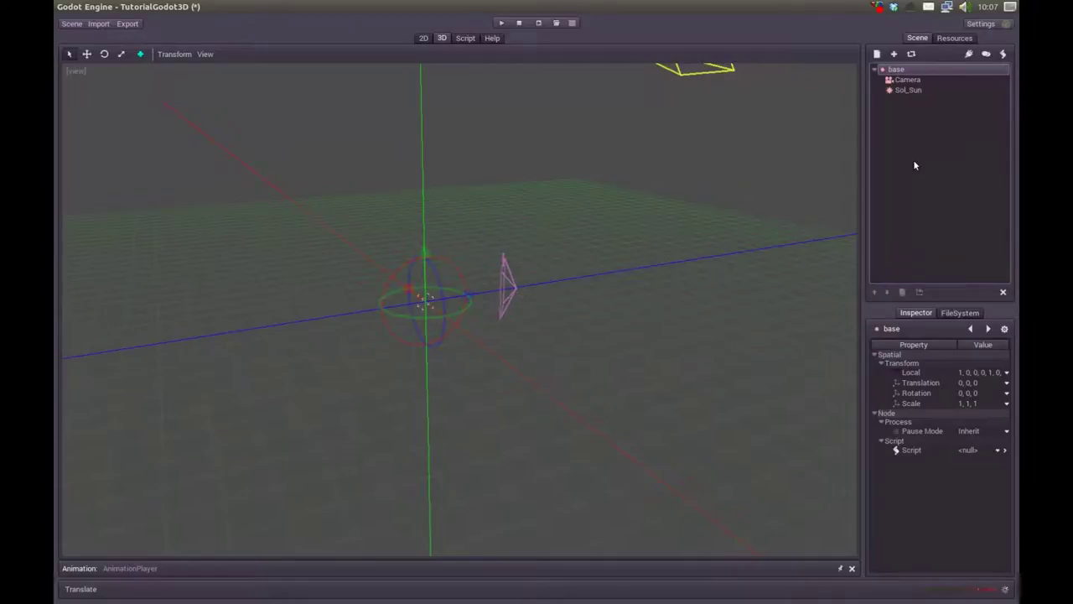
- Add a GridMap node under base and orbit to a steeper top-down view
click(877, 55)
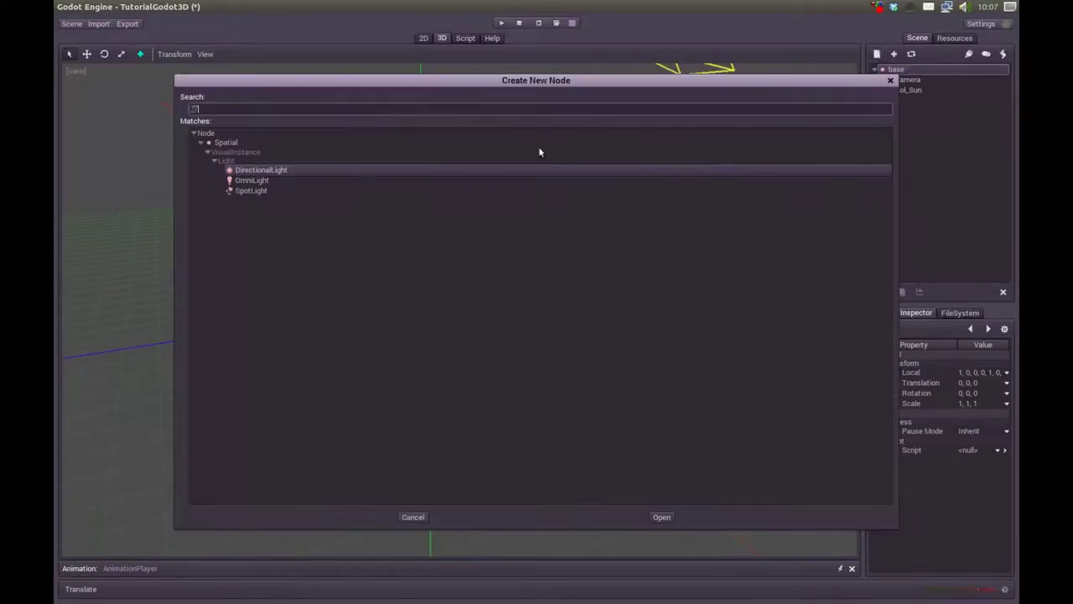
text(gr)
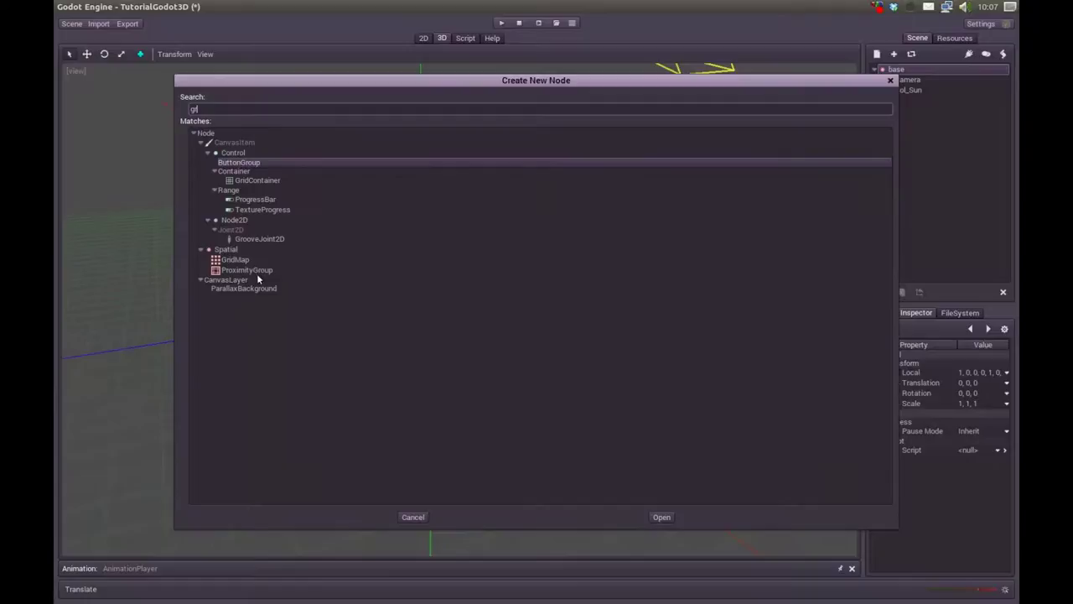
click(236, 262)
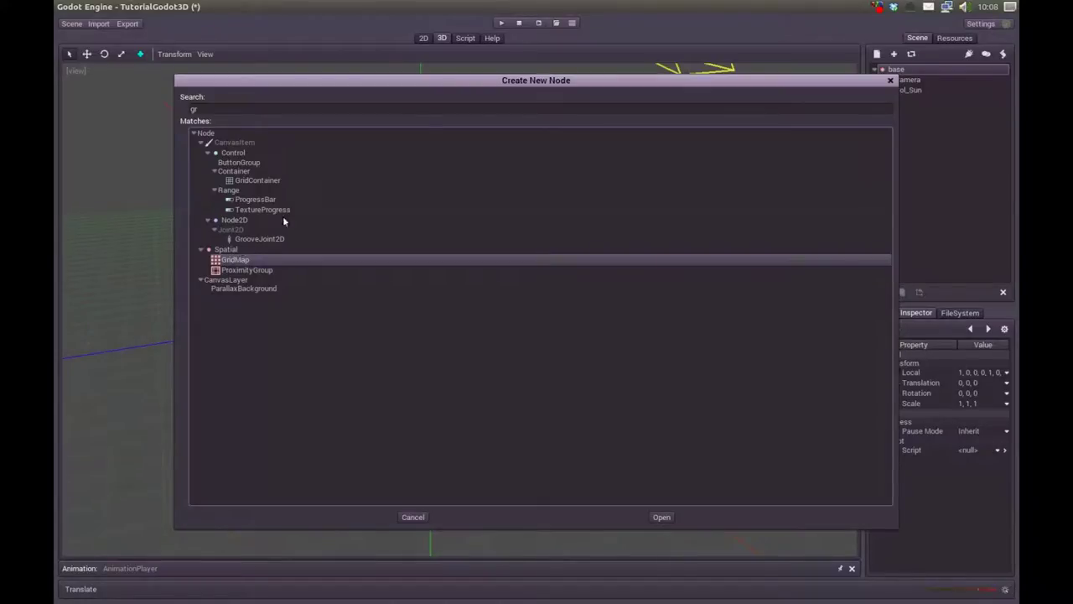
double_click(231, 263)
click(484, 295)
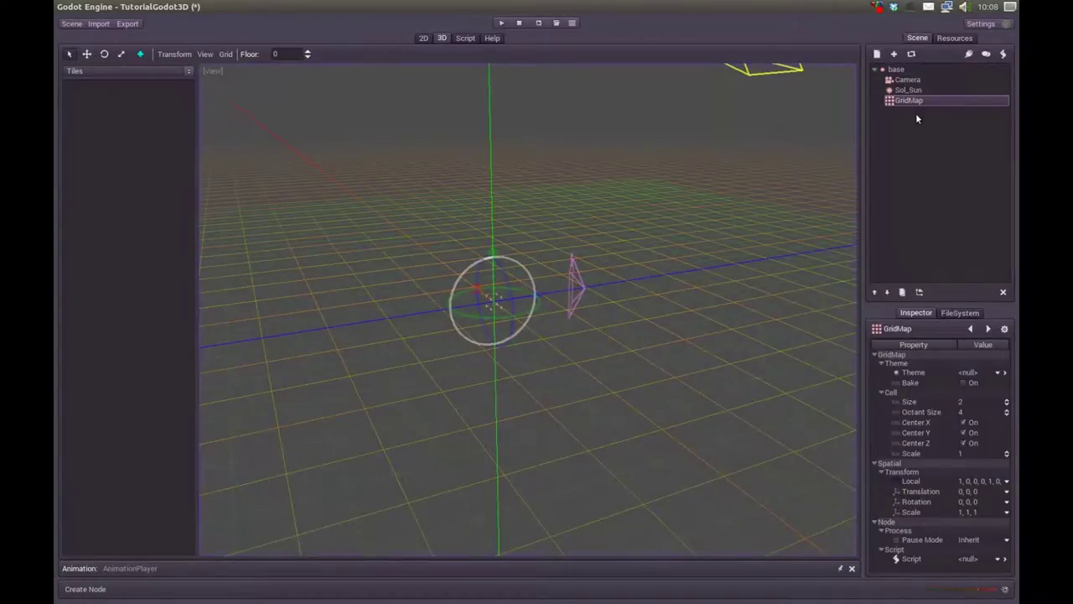
middle_drag(484, 292, 347, 249)
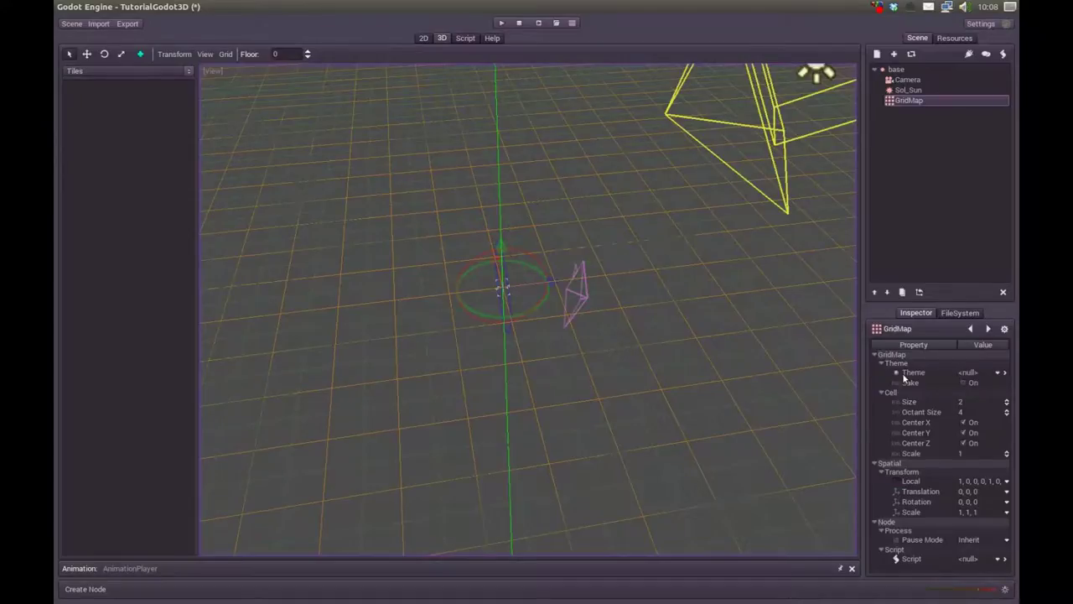
- Load res://terrenos/01/01.res as the GridMap's Theme
click(998, 374)
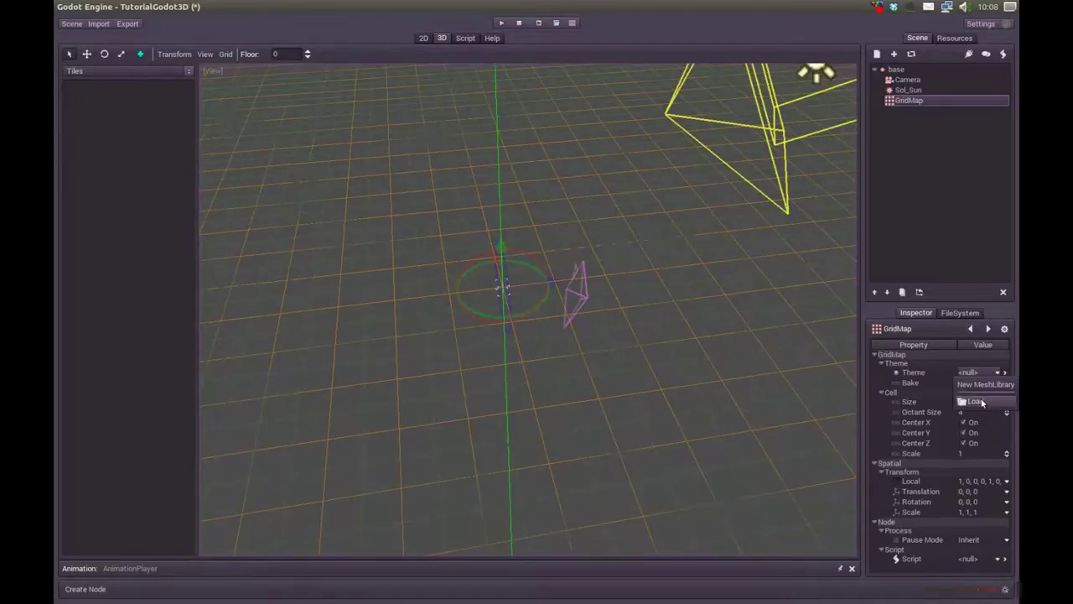
click(972, 402)
double_click(234, 149)
double_click(210, 145)
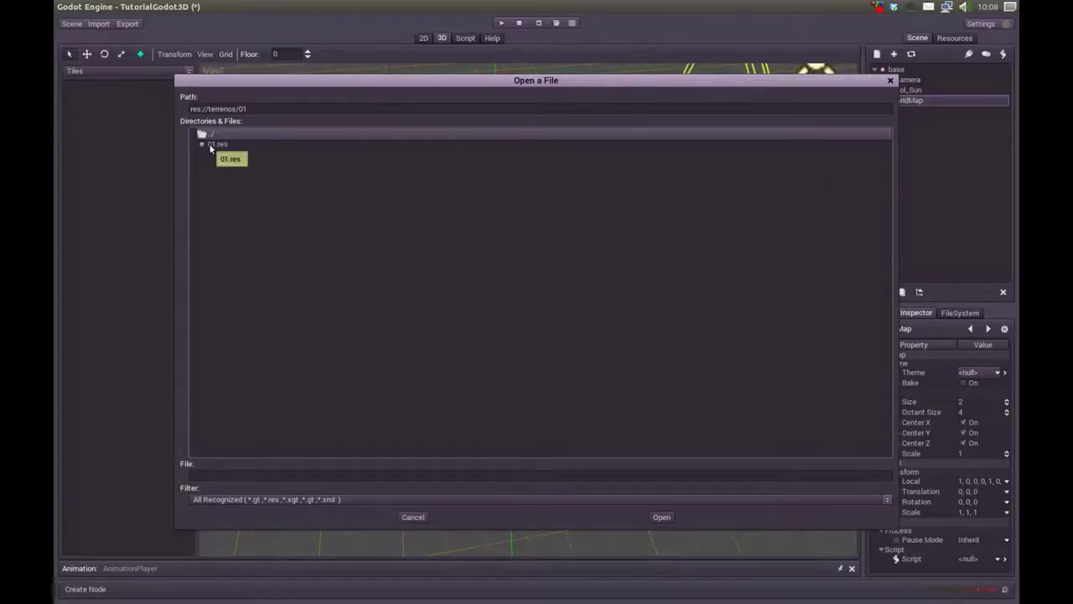
click(211, 145)
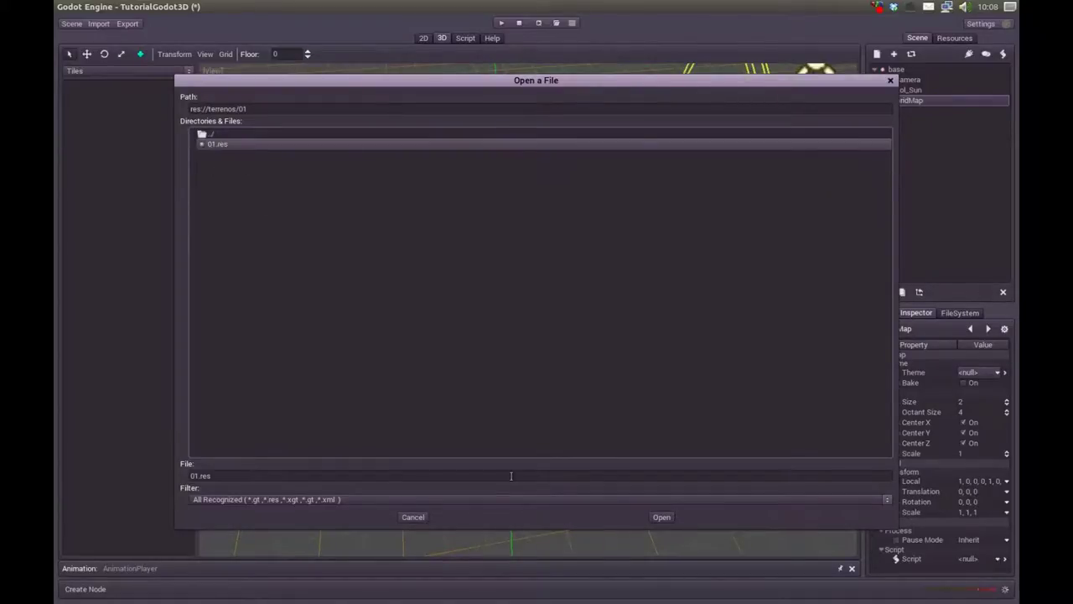
click(658, 517)
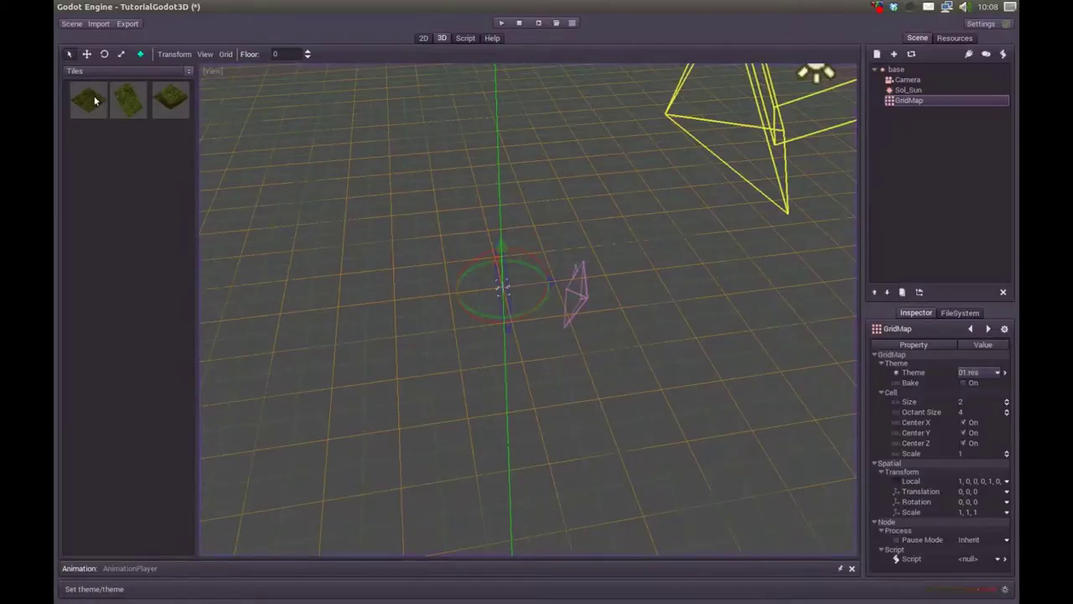
middle_drag(513, 310, 424, 326)
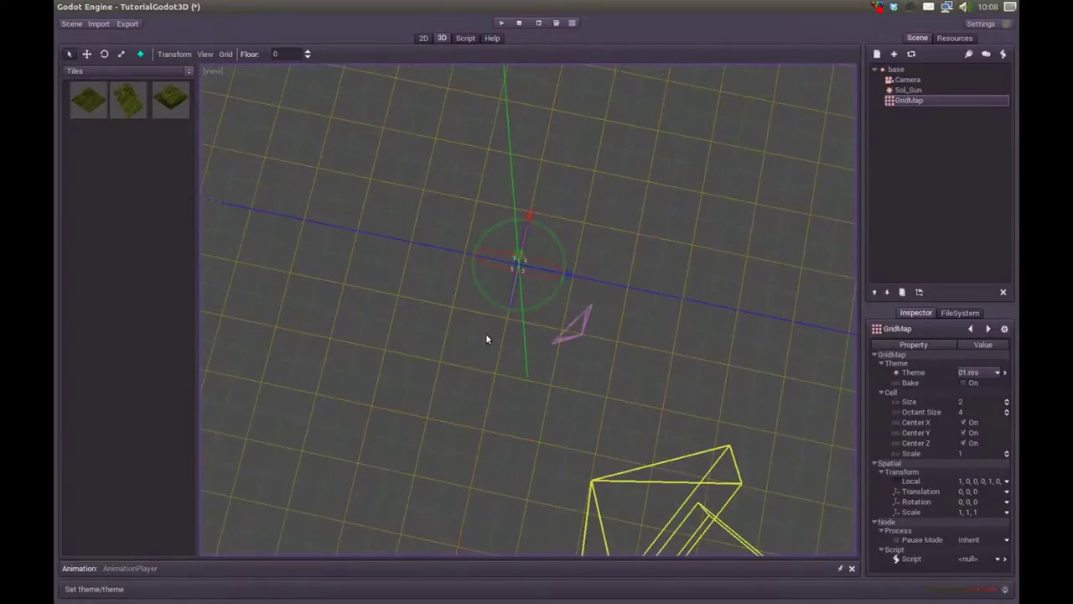
- Paint a rectangle of flat grass tiles around the origin
middle_drag(483, 342, 503, 318)
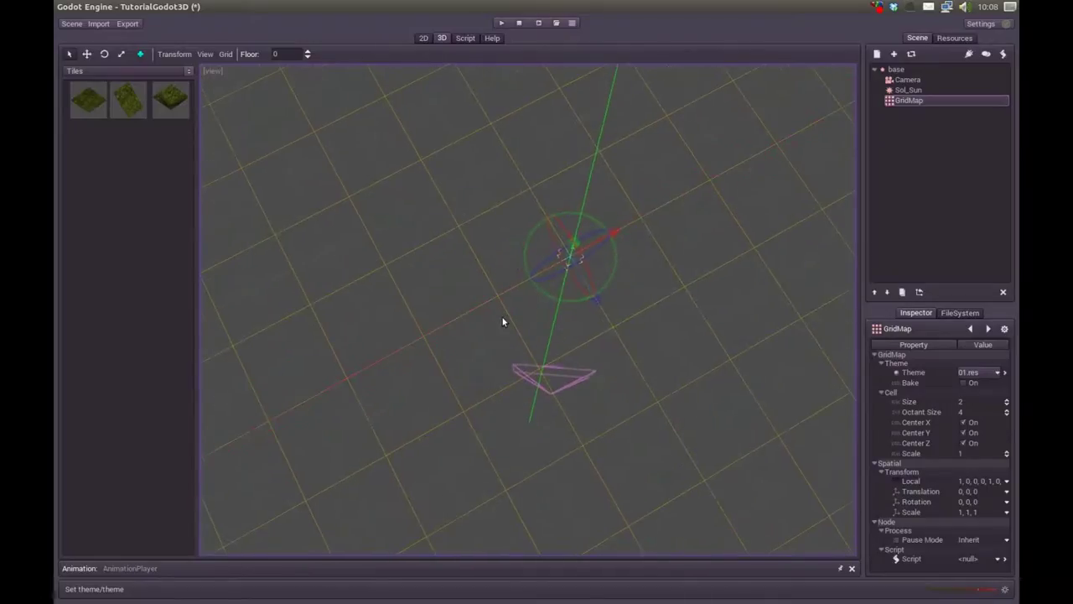
scroll(510, 307, up, 3)
click(101, 113)
mouse_move(435, 268)
middle_down()
mouse_move(426, 290)
mouse_move(396, 300)
middle_up()
click(483, 309)
mouse_move(483, 309)
middle_down()
mouse_move(457, 343)
mouse_move(529, 279)
mouse_move(470, 322)
mouse_move(514, 289)
middle_up()
mouse_move(514, 289)
mouse_down()
mouse_move(598, 203)
mouse_move(556, 168)
mouse_move(436, 308)
mouse_up()
middle_drag(436, 309, 393, 344)
mouse_move(393, 344)
mouse_down()
mouse_move(277, 450)
mouse_move(422, 254)
mouse_move(407, 259)
mouse_up()
middle_drag(408, 259, 445, 260)
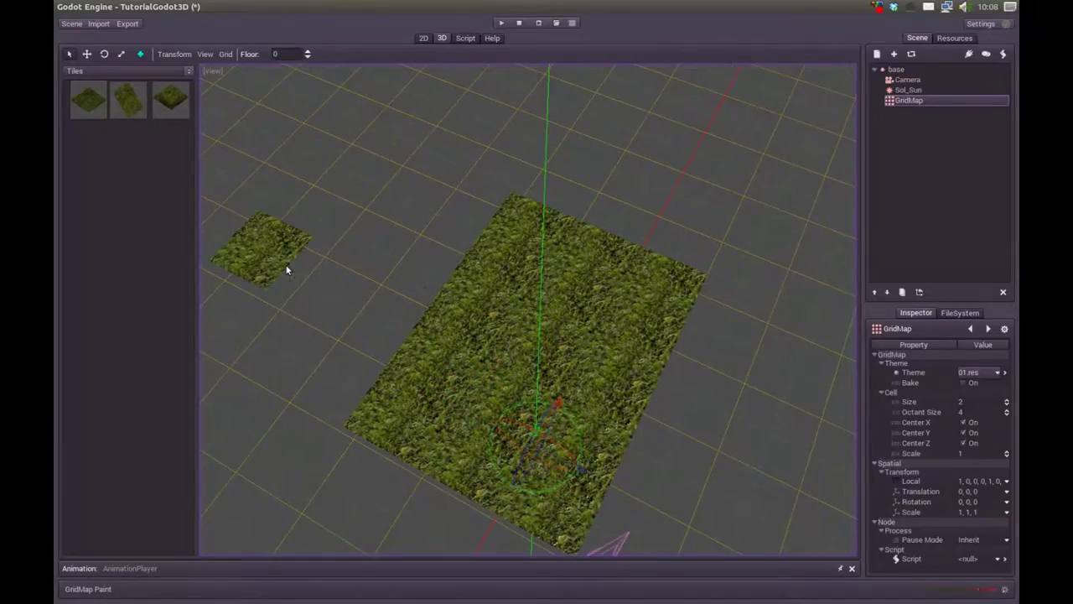
- Paint a strip of sloped grass tiles along one edge and add a hill tile
click(128, 108)
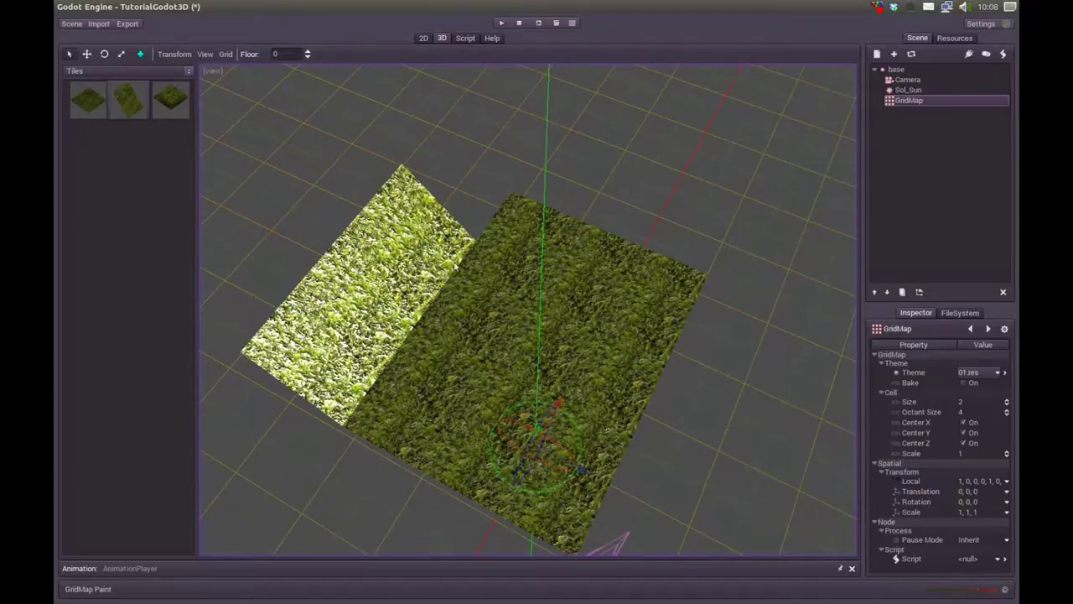
drag(424, 308, 466, 248)
middle_drag(306, 263, 252, 209)
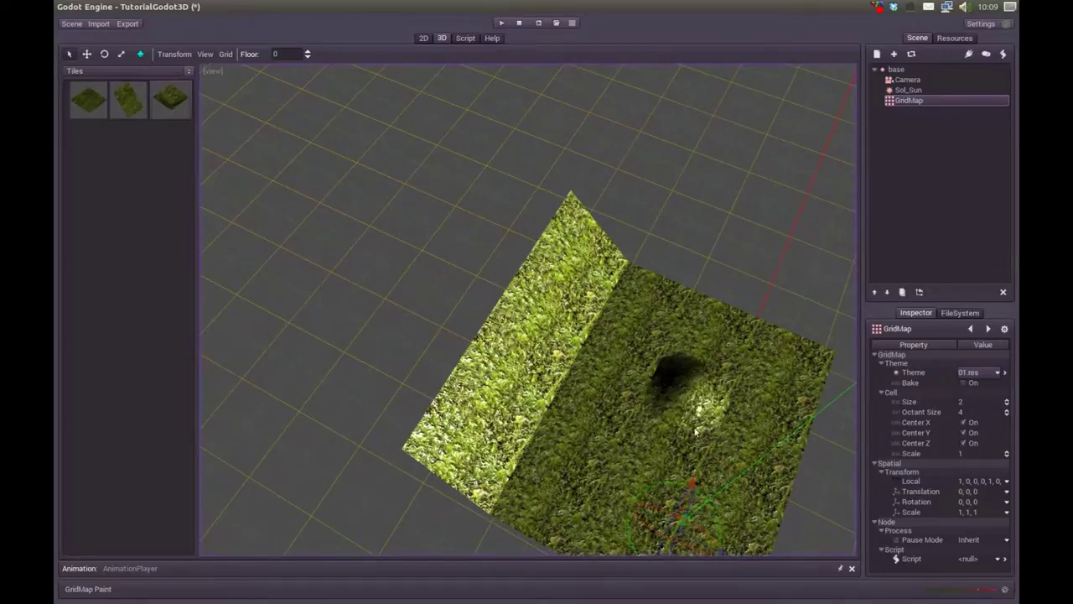
click(658, 457)
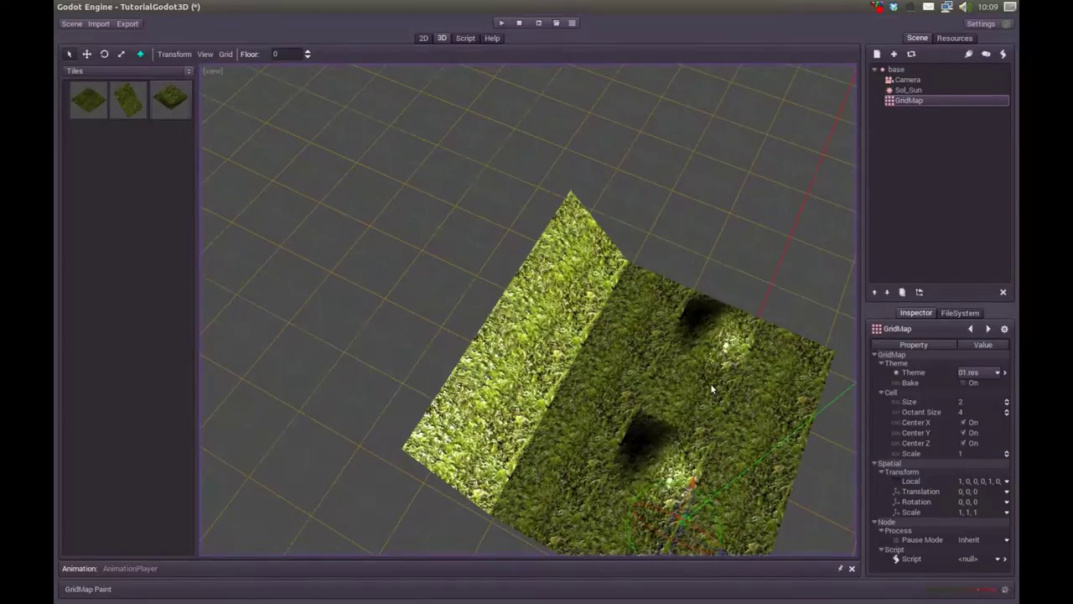
mouse_move(402, 436)
middle_down()
mouse_move(352, 394)
mouse_move(270, 406)
mouse_move(411, 415)
middle_up()
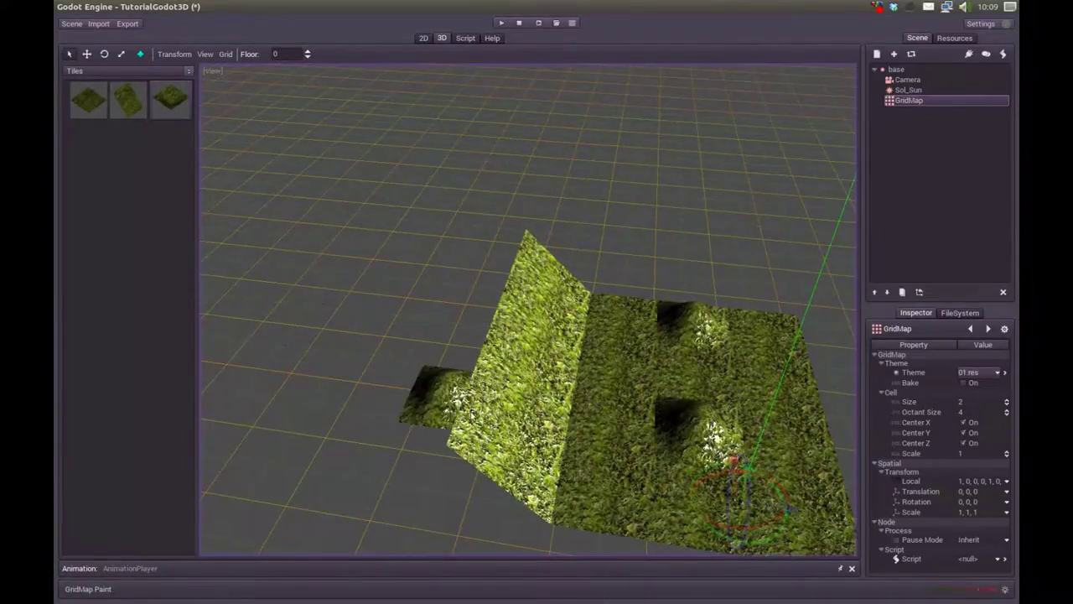
mouse_move(436, 415)
middle_down()
mouse_move(462, 387)
mouse_move(429, 391)
mouse_move(408, 412)
mouse_move(404, 394)
middle_up()
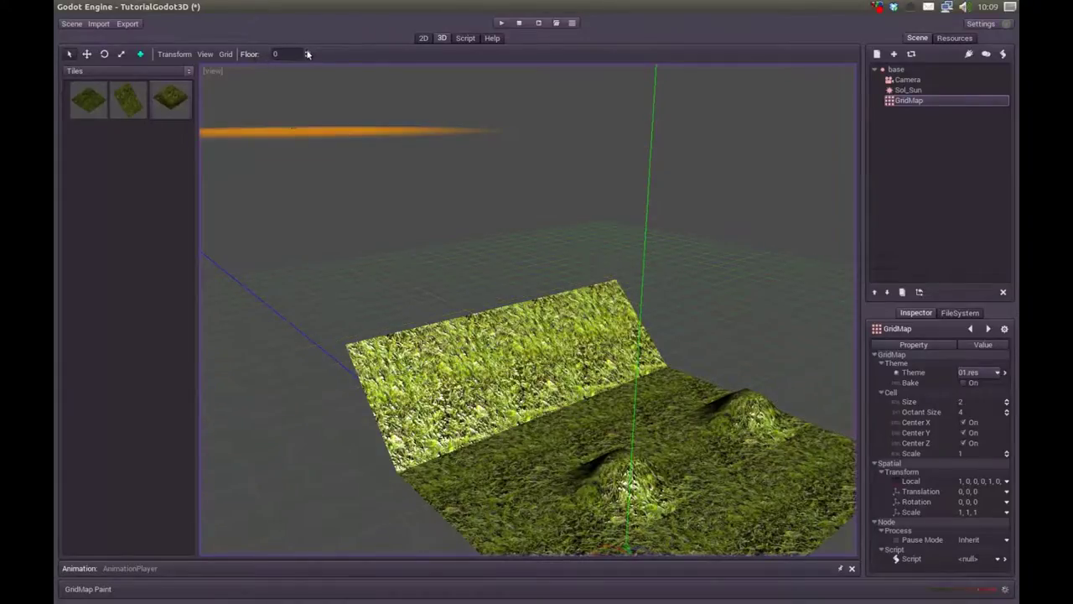
- On painting floor 1, paint tiles at the ramp's left end and a flat tile by the hill
click(308, 51)
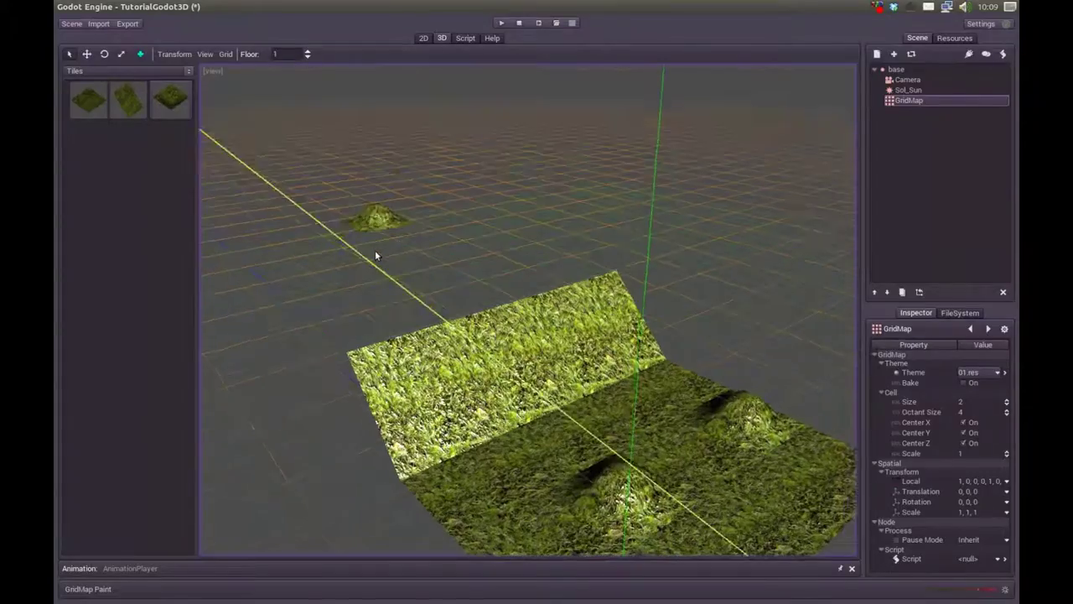
drag(375, 263, 369, 327)
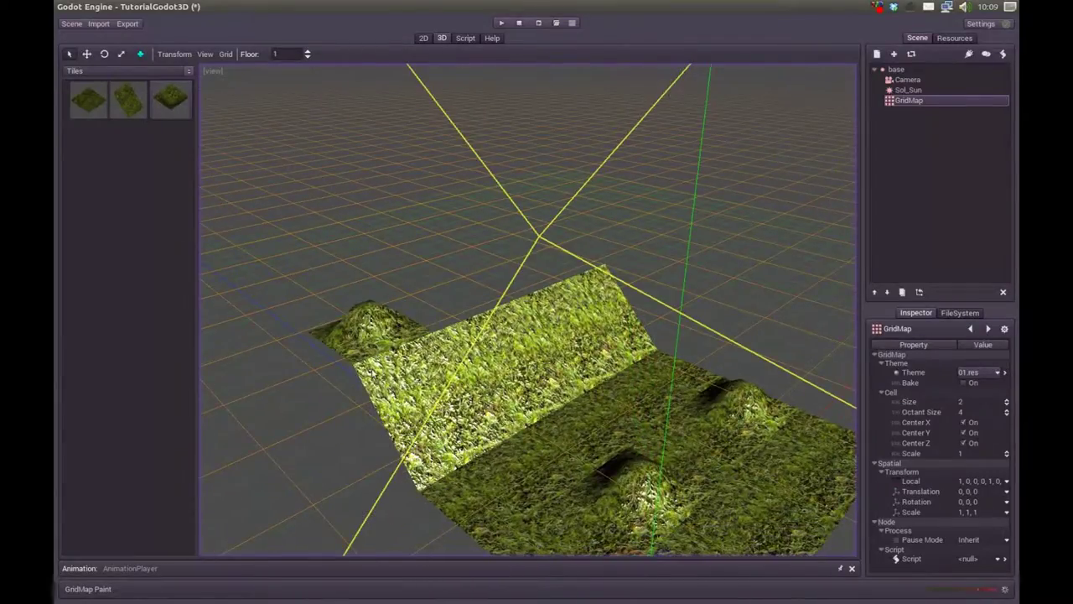
click(92, 104)
click(437, 343)
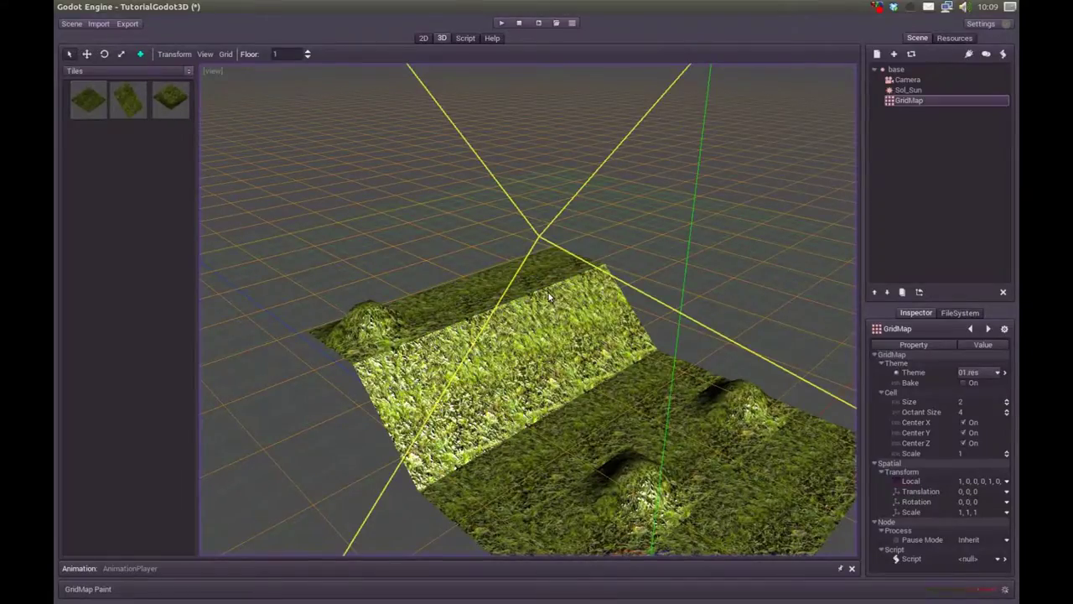
middle_drag(549, 293, 470, 302)
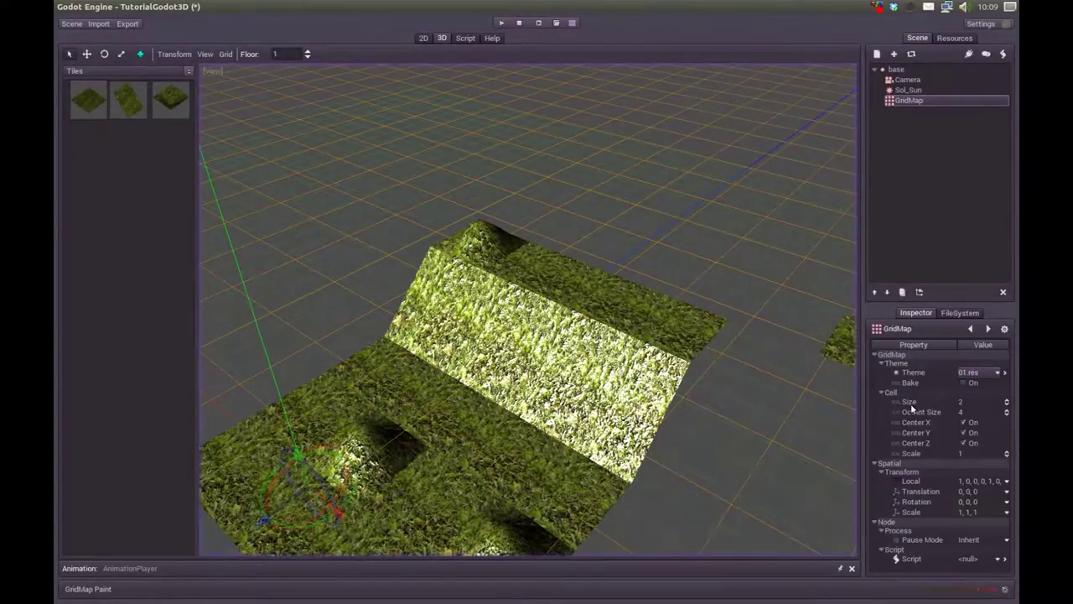
- Paint more flat grass cells to raise the left block and add a lone tile at the right
click(977, 405)
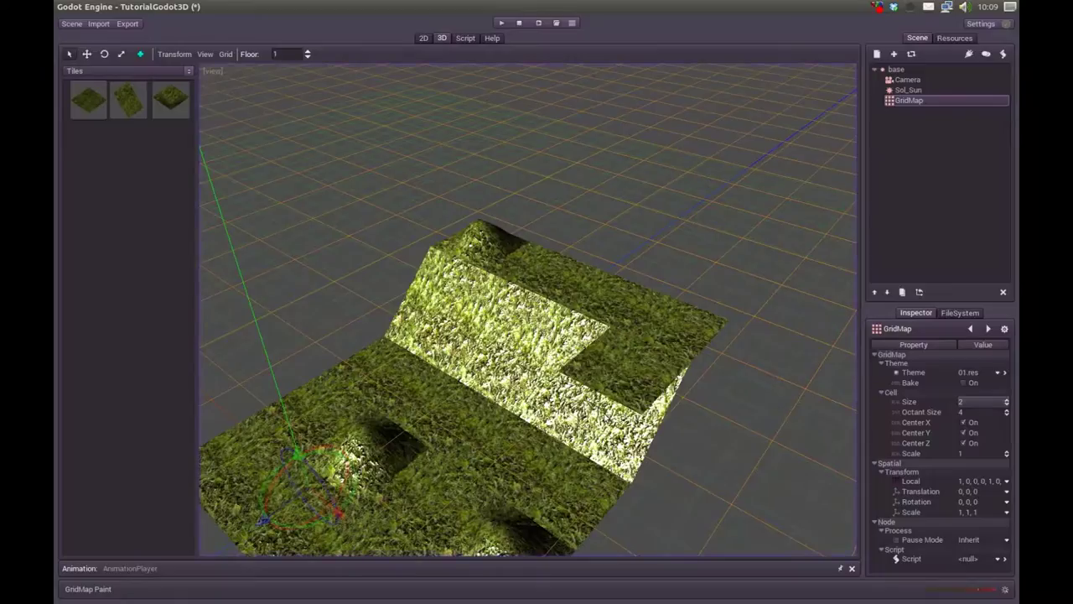
middle_drag(660, 423, 705, 387)
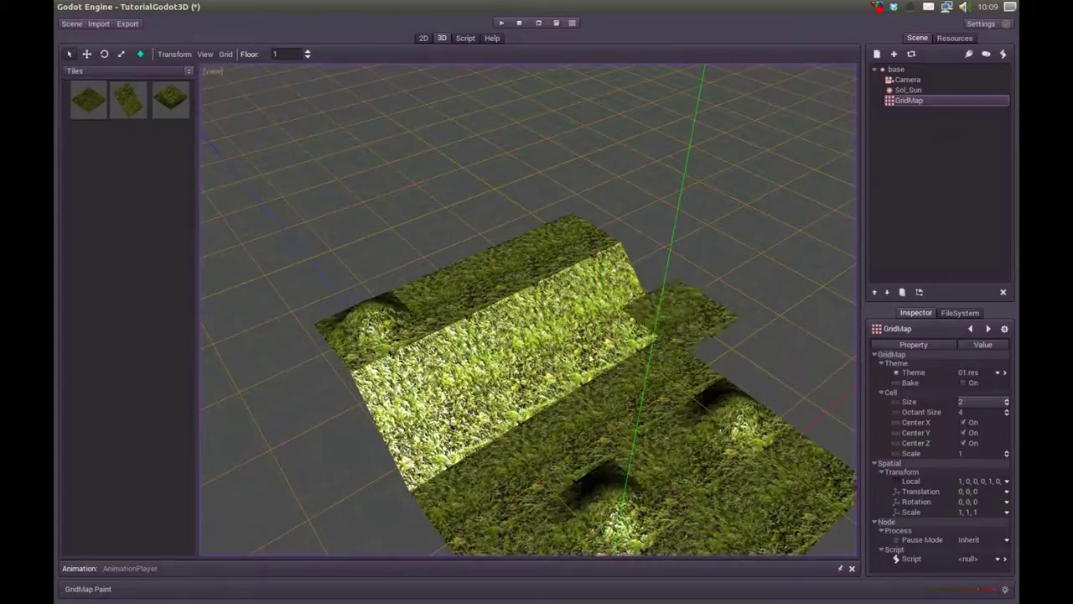
middle_drag(537, 386, 599, 386)
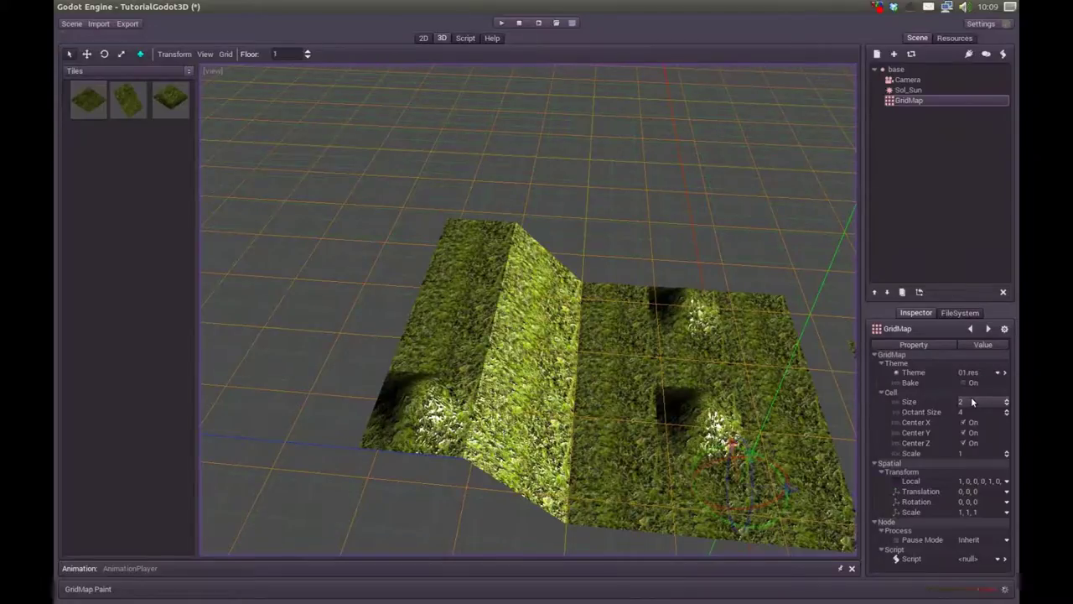
click(171, 109)
drag(347, 375, 391, 294)
click(391, 271)
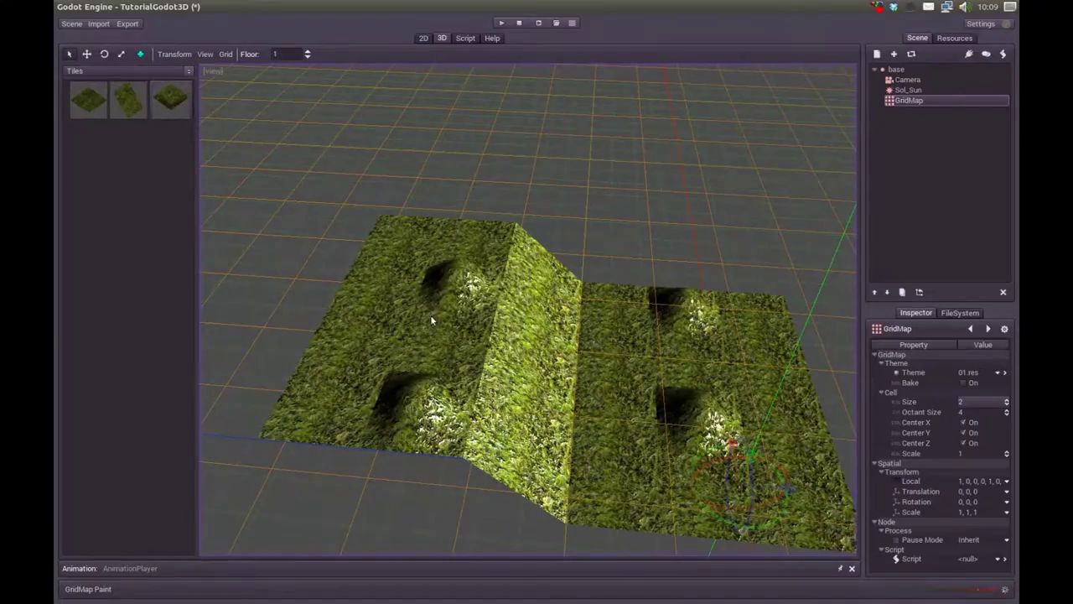
click(784, 264)
mouse_move(784, 264)
middle_down()
mouse_move(588, 250)
mouse_move(634, 234)
middle_up()
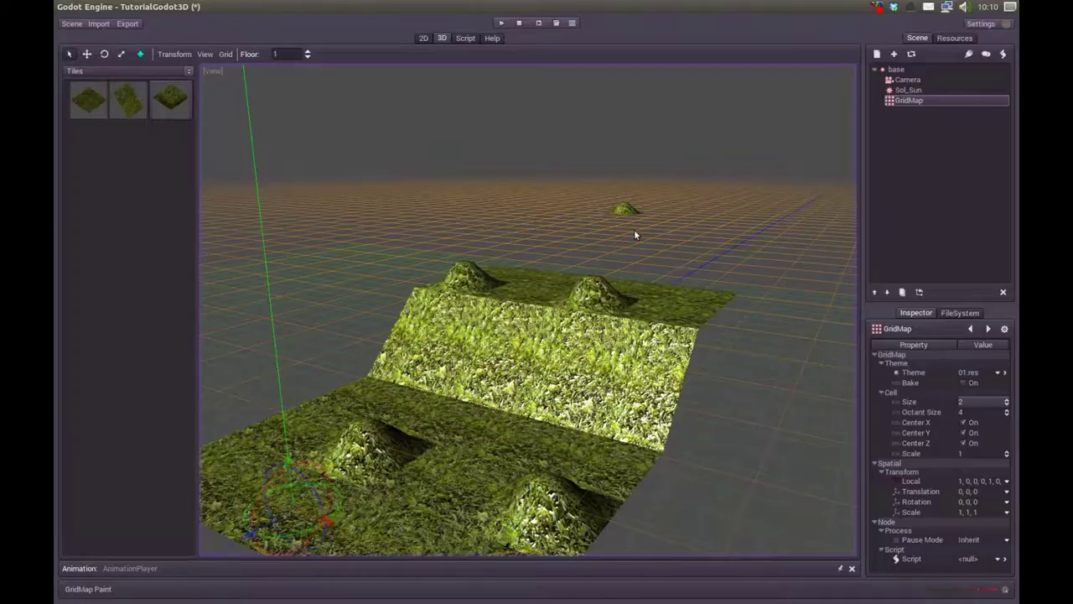
- Erase the stray front tiles and fill the gaps in the ridge with grass tiles
mouse_move(381, 283)
middle_down()
mouse_move(453, 305)
mouse_move(494, 301)
middle_up()
click(494, 301)
click(472, 515)
right_click(472, 515)
middle_drag(427, 491, 262, 403)
right_click(262, 404)
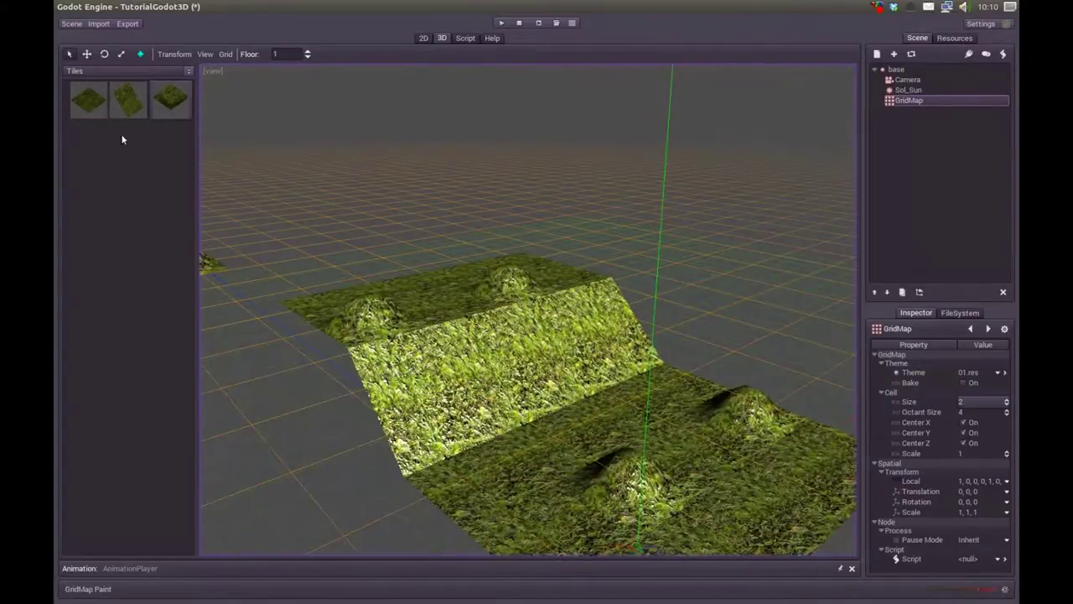
click(296, 367)
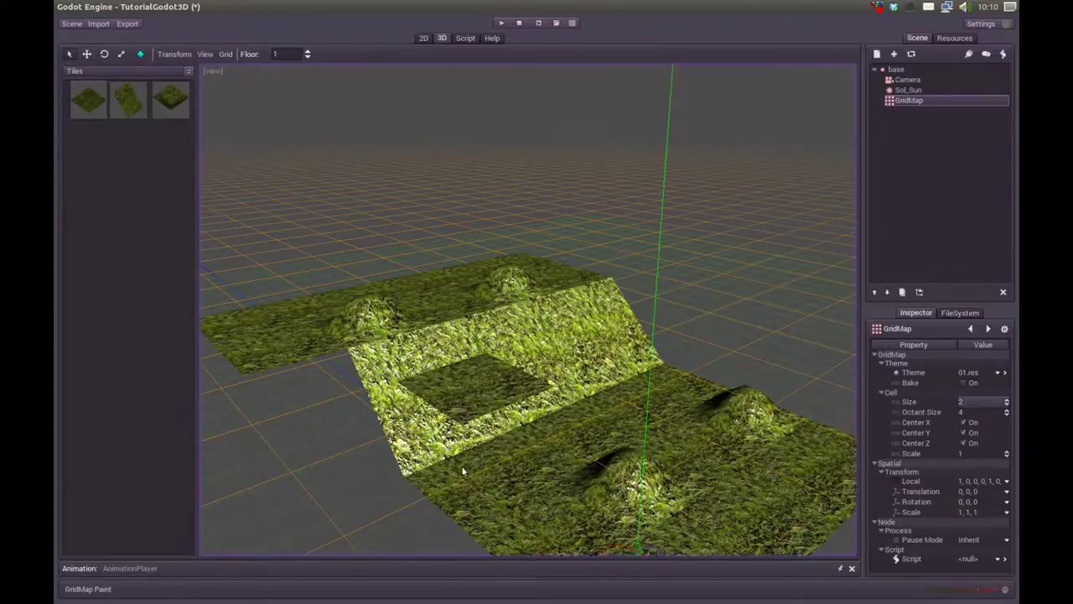
click(475, 387)
- Zoom out to view the whole terrain and select the Camera node
scroll(468, 327, down, 3)
scroll(469, 328, down, 3)
scroll(482, 348, down, 3)
mouse_move(482, 347)
middle_down()
mouse_move(496, 330)
mouse_move(491, 379)
middle_up()
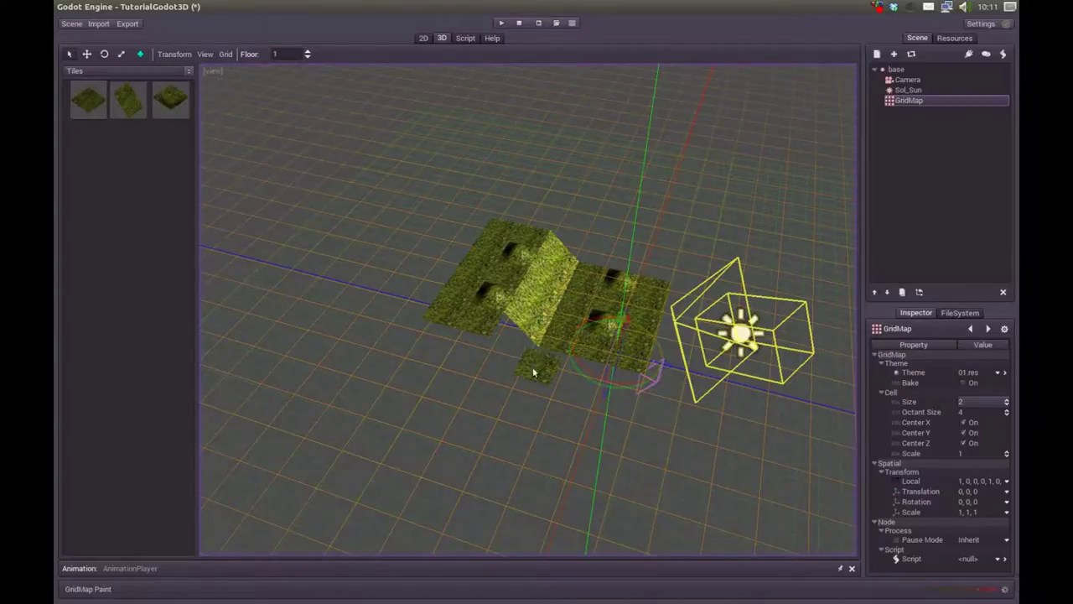
middle_drag(508, 289, 493, 293)
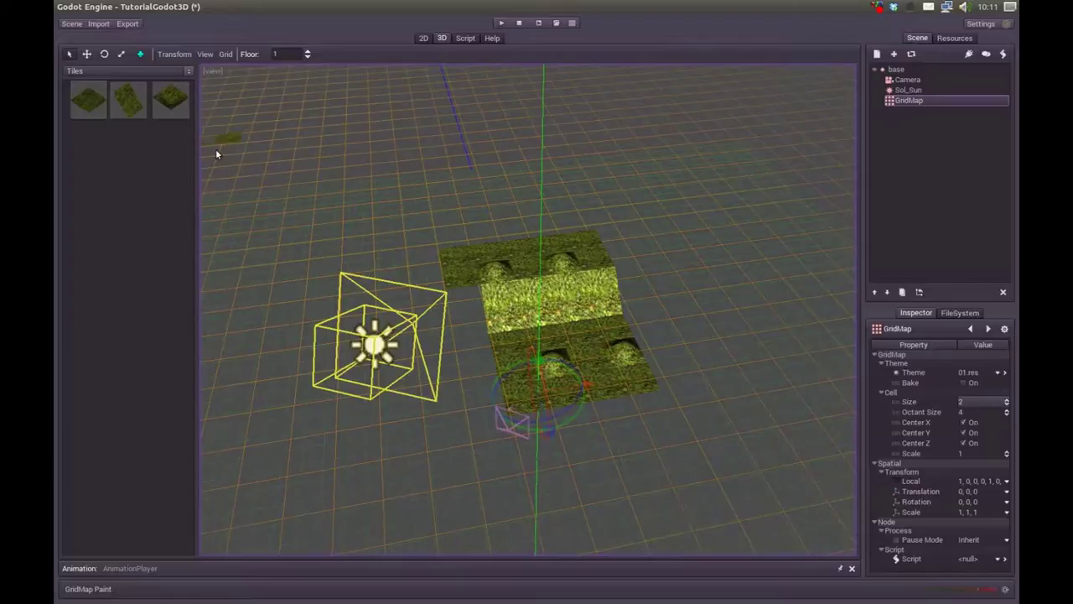
click(907, 80)
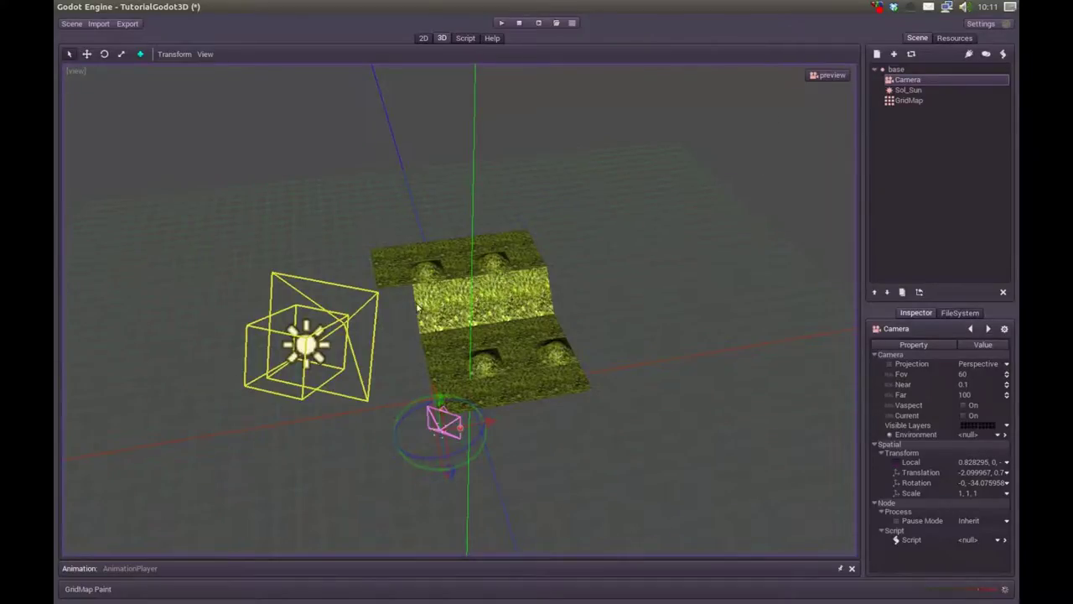
- Select the GridMap, pick the middle tile and lower the painting floor to 0
click(910, 101)
click(128, 99)
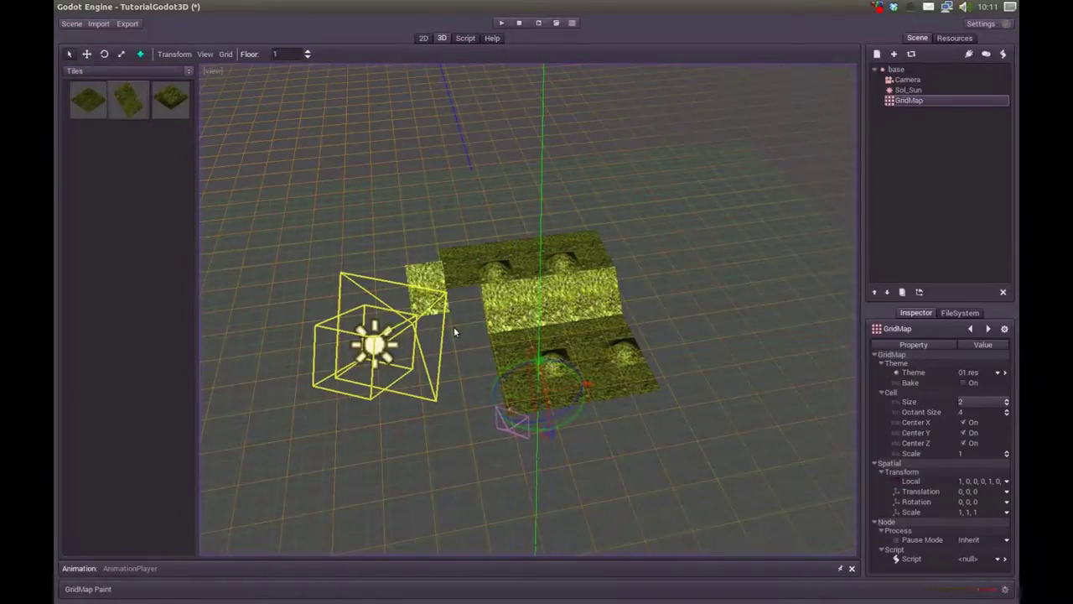
click(307, 57)
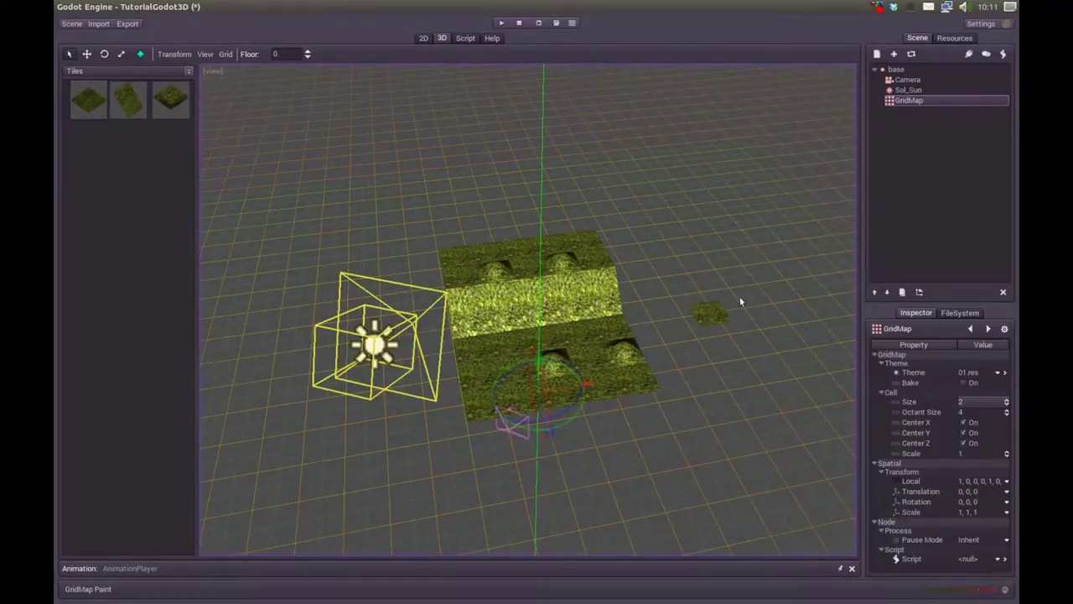
- Select the Camera, preview the scene through it, then return to the free 3D view
click(898, 80)
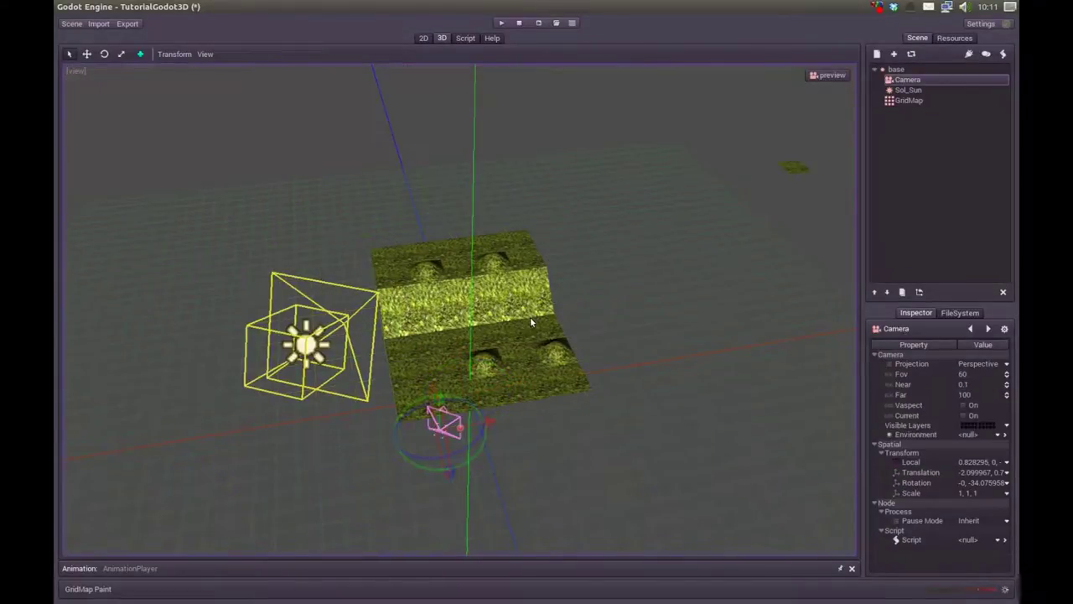
mouse_move(515, 328)
middle_down()
mouse_move(481, 317)
mouse_move(534, 317)
middle_up()
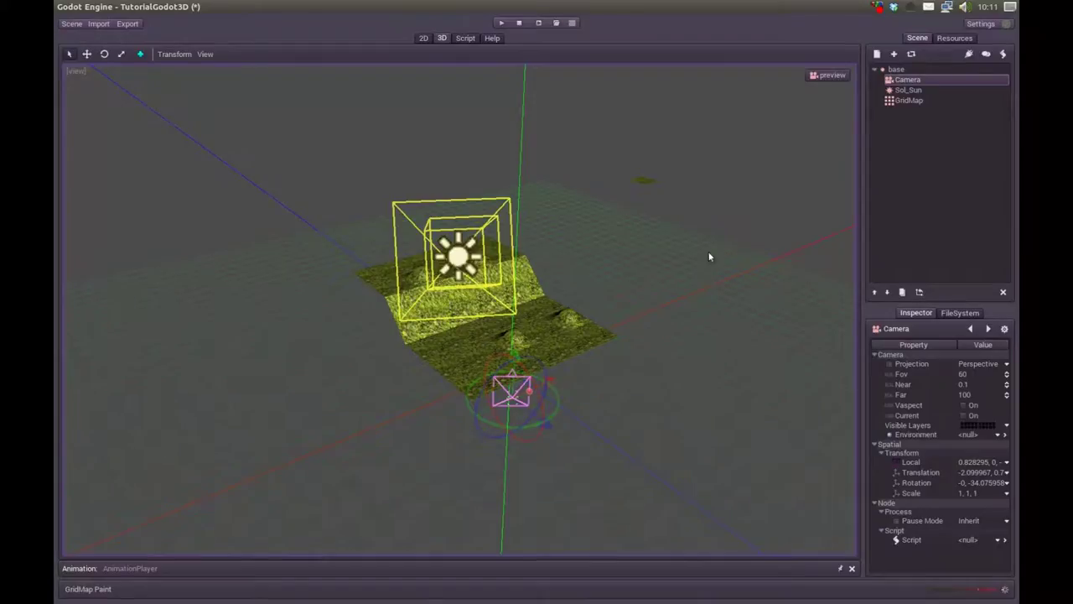
click(819, 78)
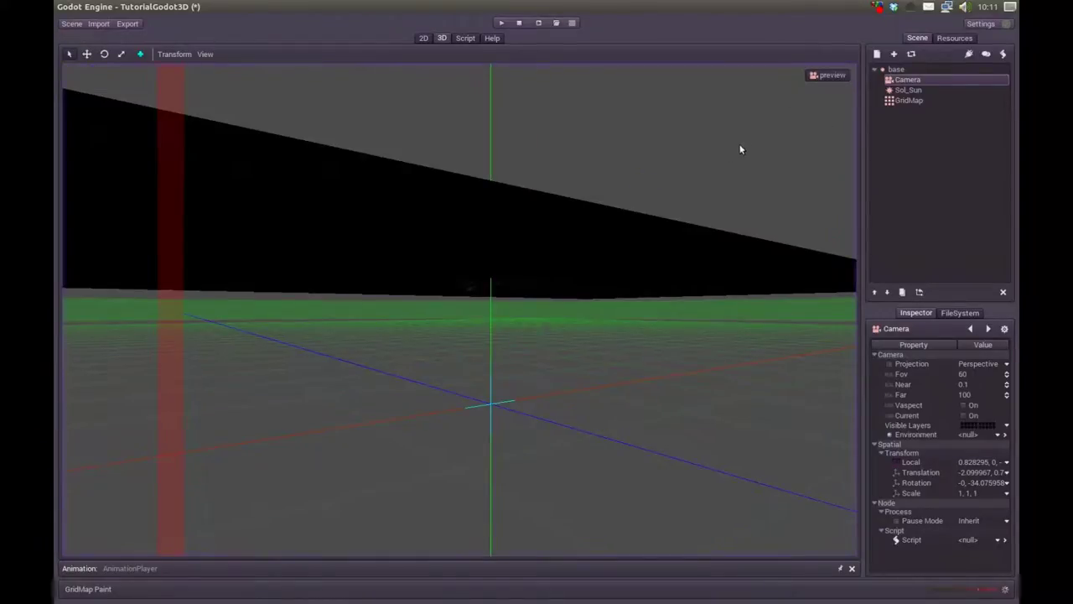
click(831, 75)
click(200, 57)
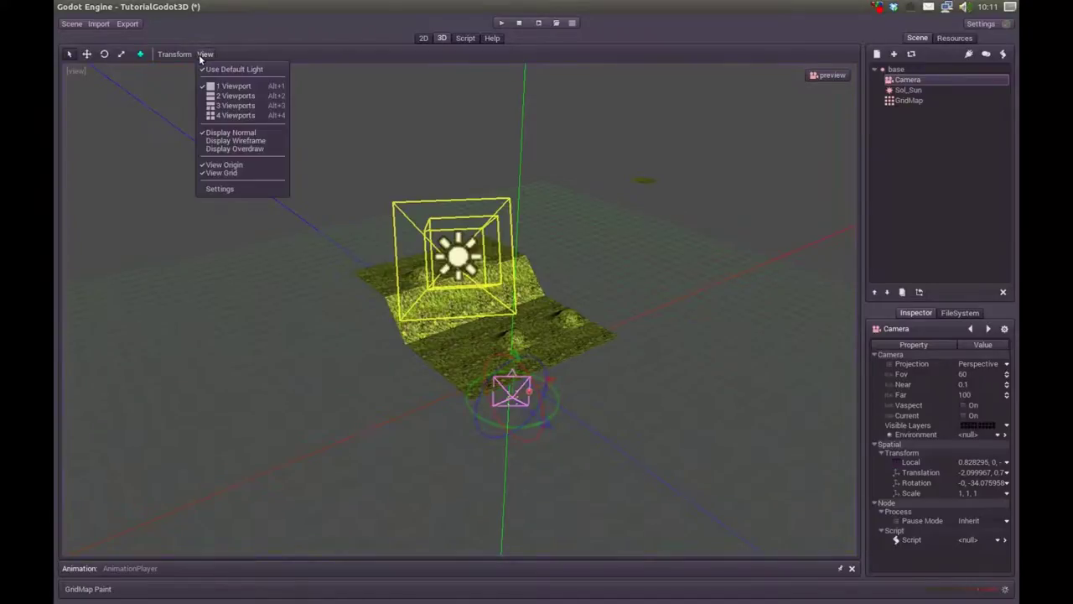
- Split into two 3D views with the camera preview below, and raise the camera above the terrain
click(225, 99)
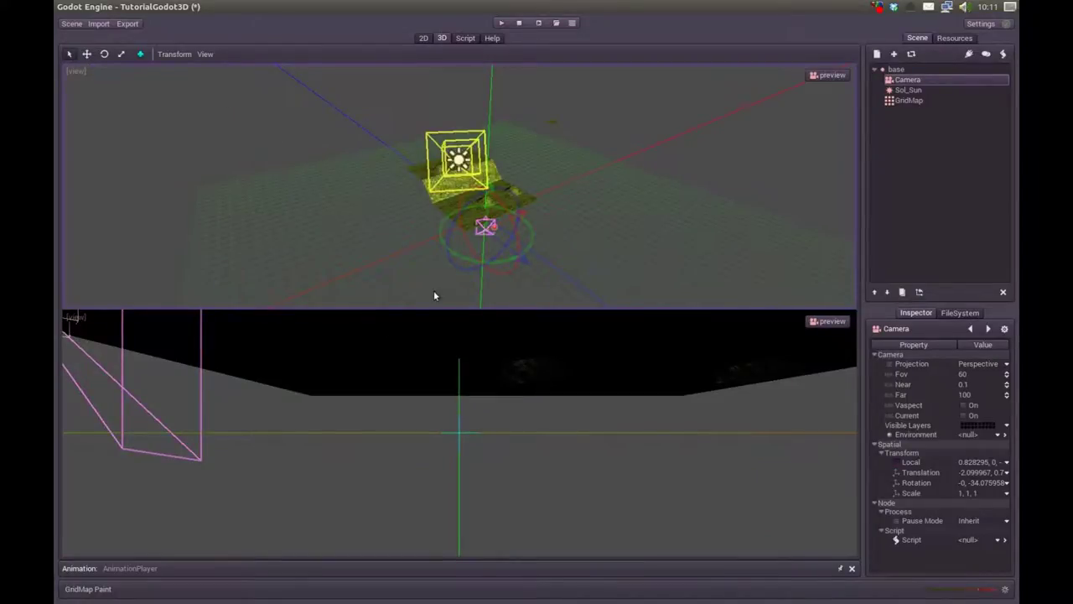
click(829, 322)
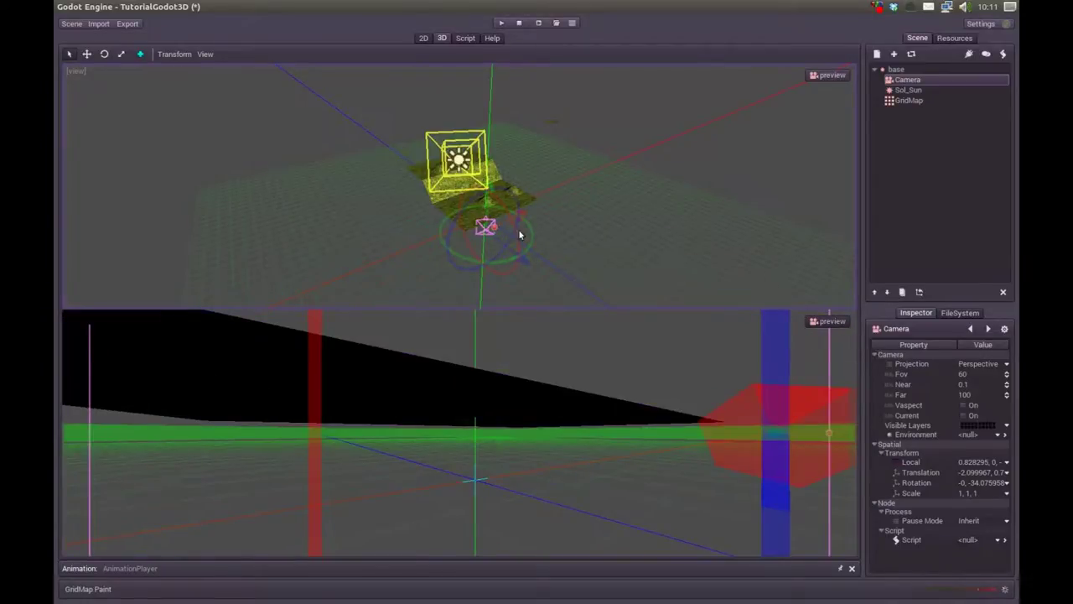
mouse_move(518, 229)
middle_down()
mouse_move(448, 237)
mouse_move(393, 181)
middle_up()
drag(393, 176, 387, 167)
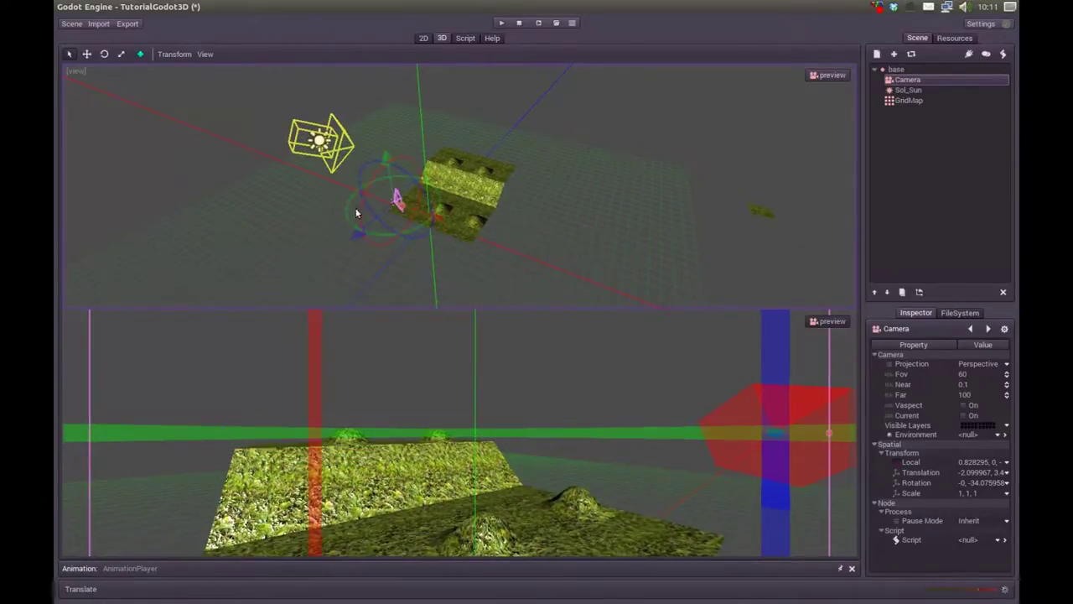
- Tilt the camera about 34 degrees down toward the grass terrain at height 2.8
key(e)
drag(363, 197, 426, 201)
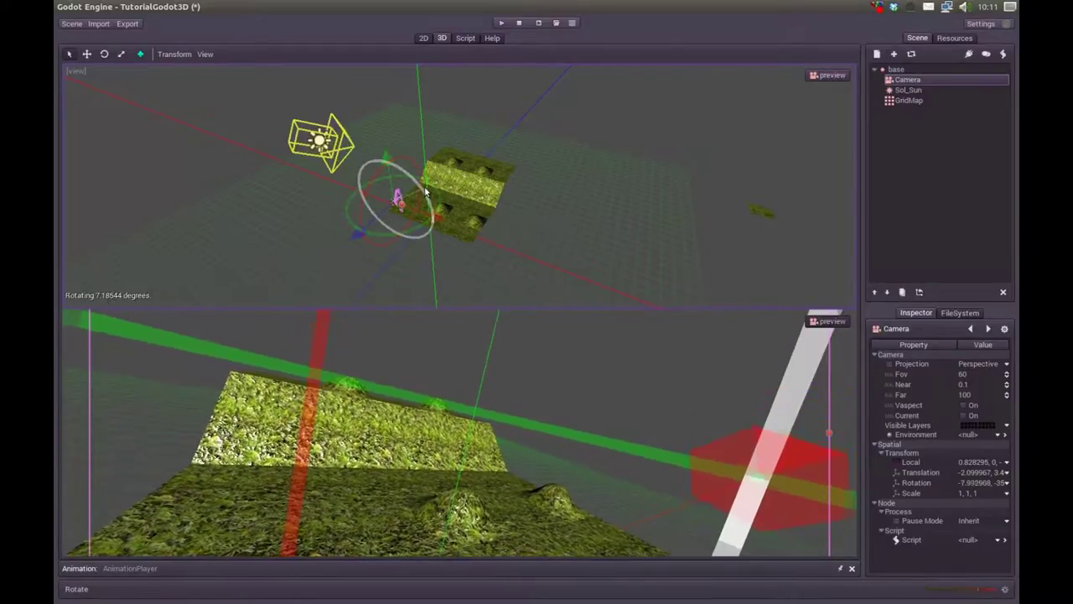
drag(426, 202, 426, 200)
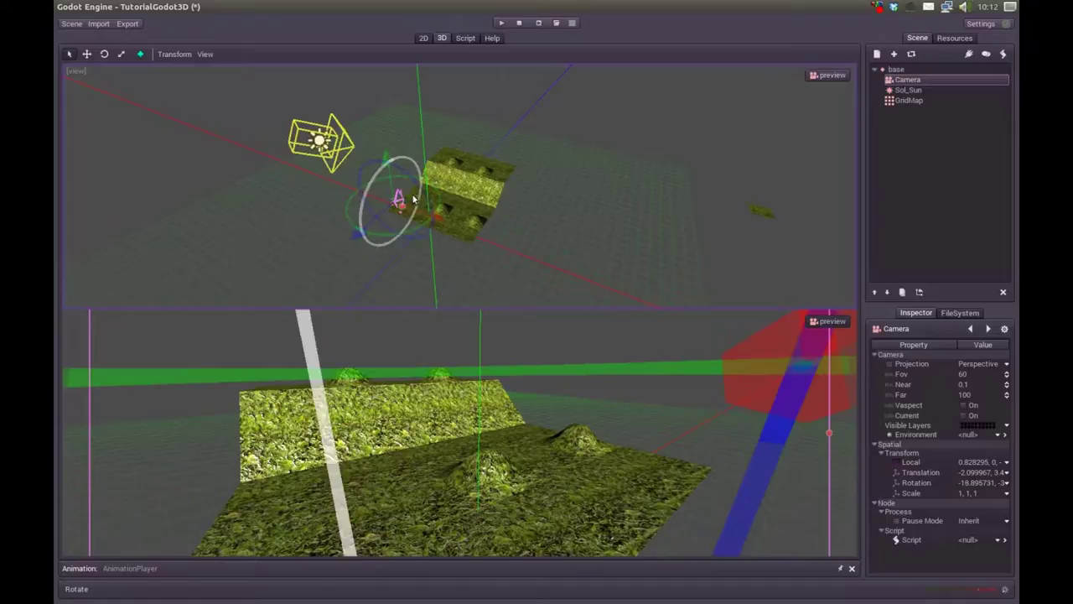
drag(358, 234, 378, 218)
mouse_move(401, 157)
mouse_down()
mouse_move(421, 201)
mouse_move(390, 172)
mouse_move(404, 163)
mouse_move(401, 245)
mouse_move(418, 226)
mouse_up()
key(e)
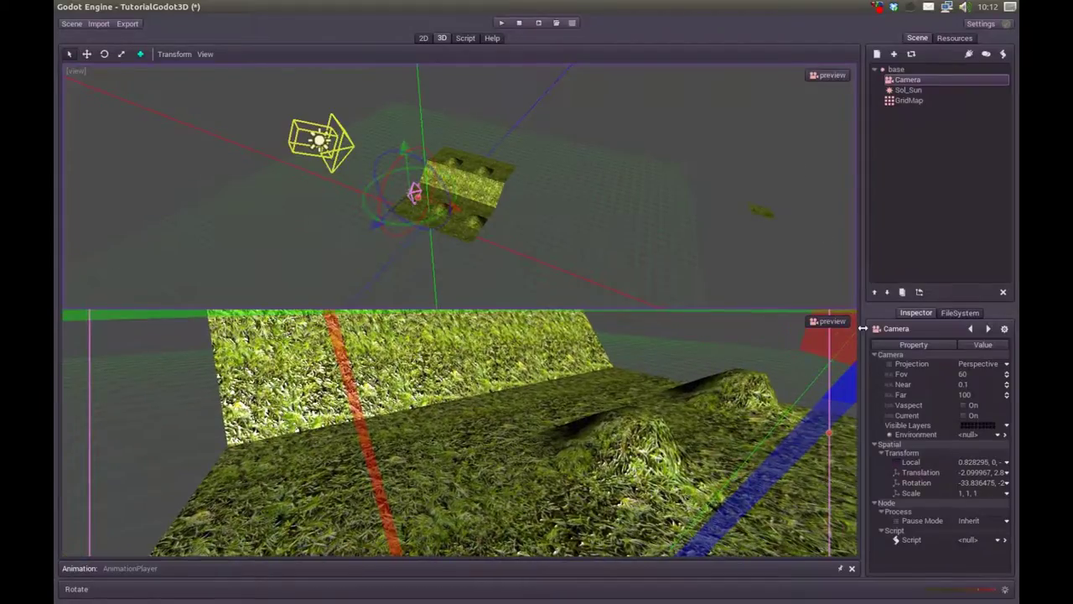
- Return the editor to a single 3D viewport
click(206, 54)
click(222, 85)
middle_drag(260, 233, 271, 263)
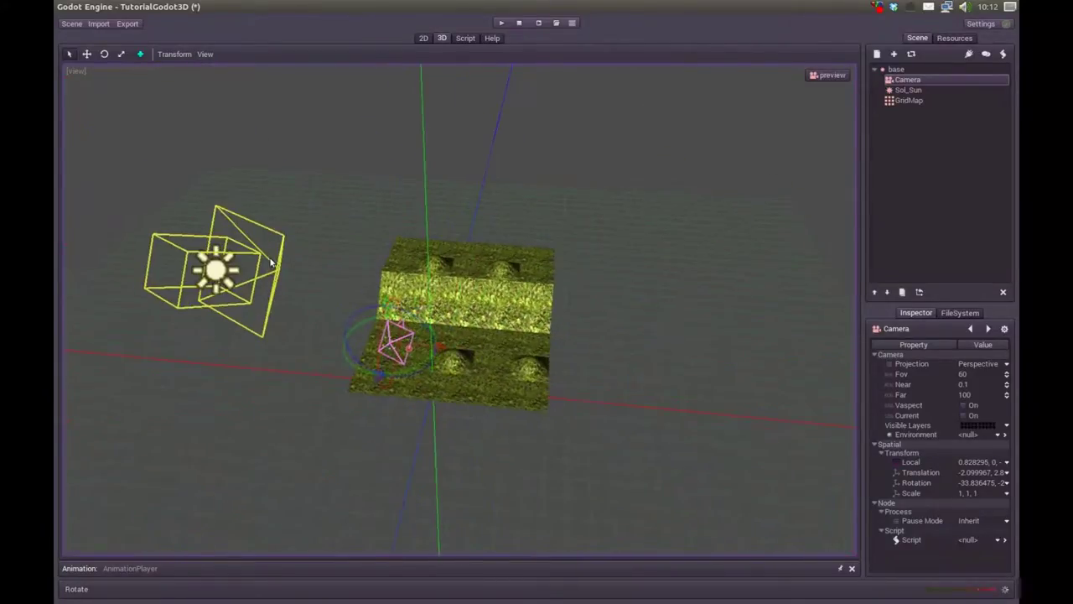
- Try running the unsaved scene, then save it as cena01.scn in res://terrenos/01
click(537, 24)
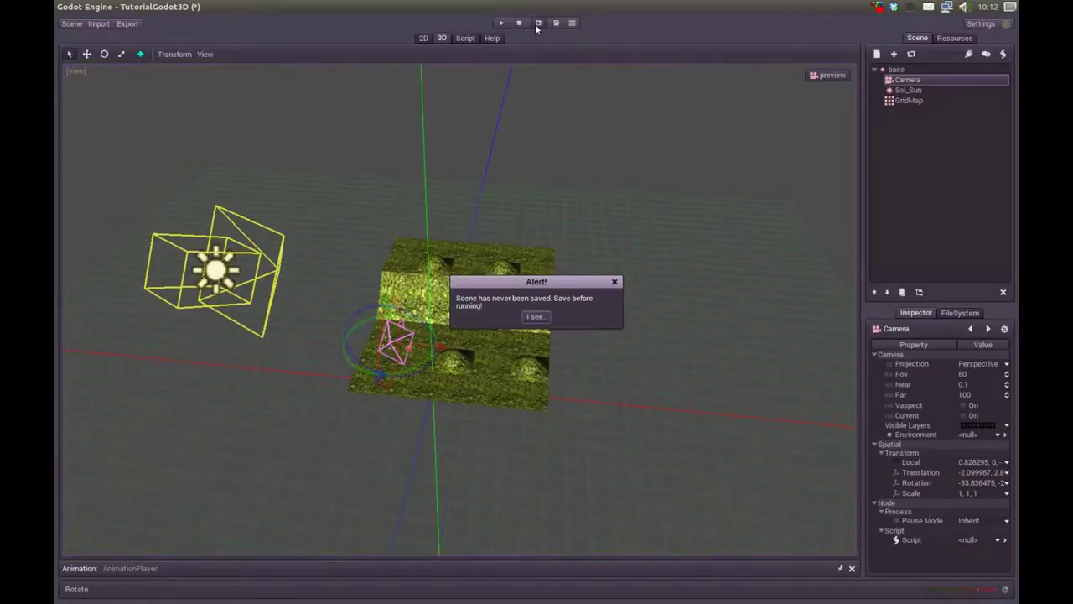
click(537, 317)
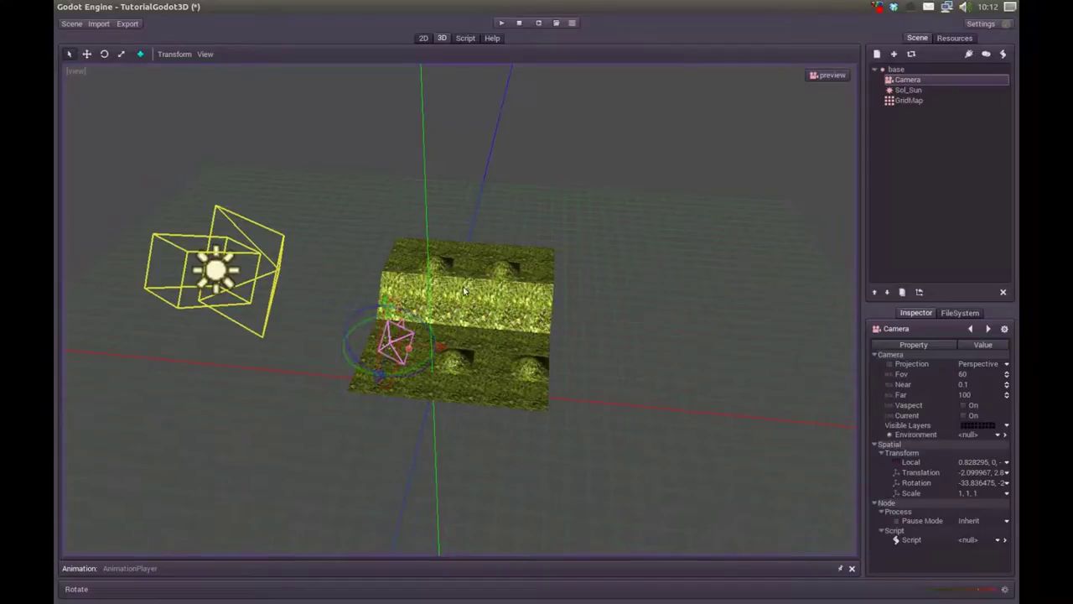
click(72, 23)
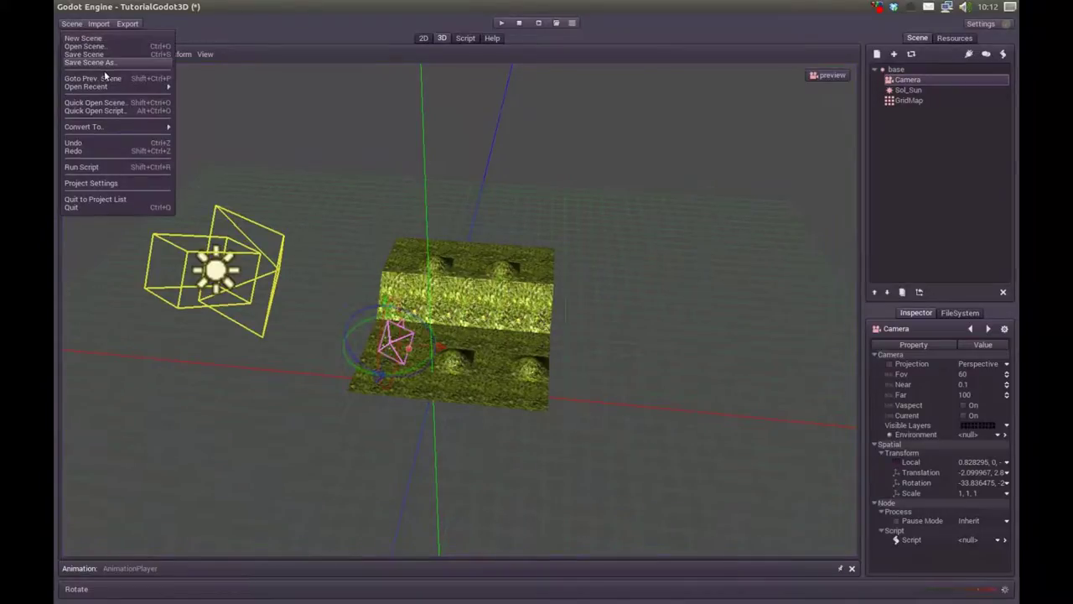
click(102, 55)
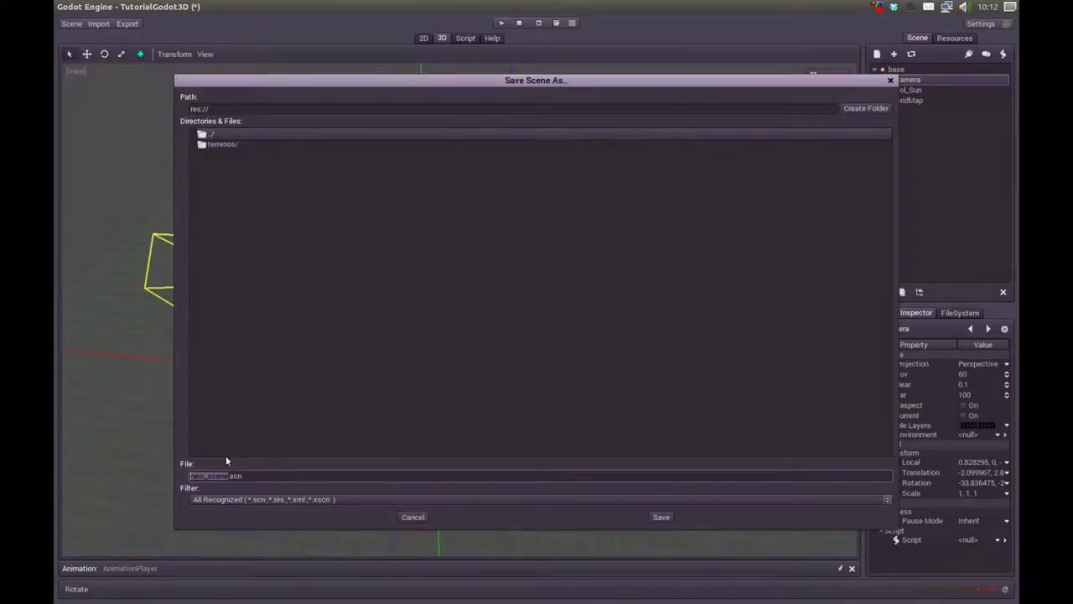
double_click(234, 145)
double_click(214, 146)
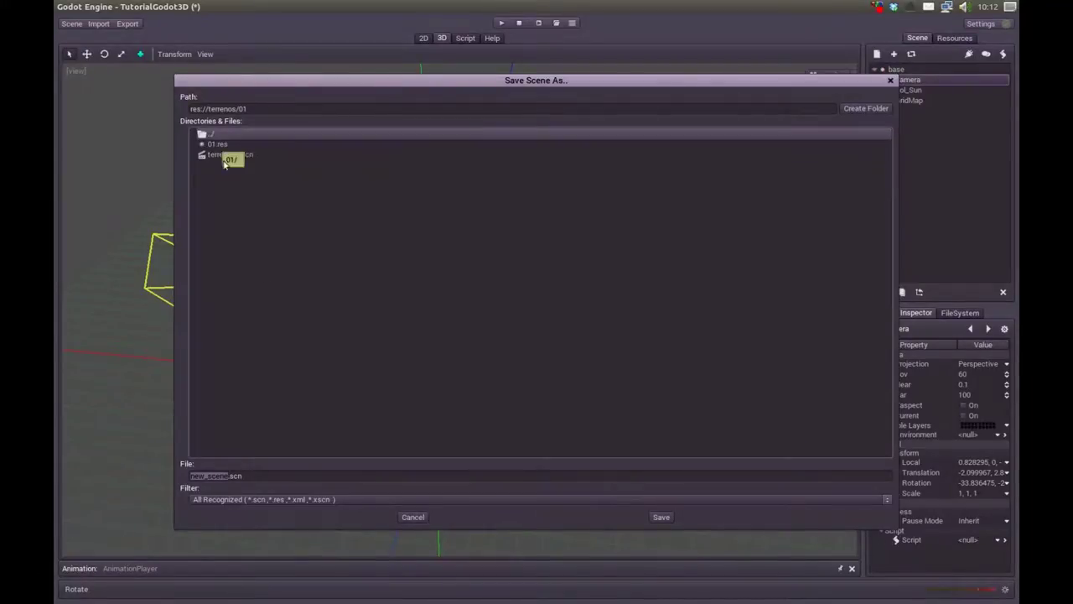
click(228, 475)
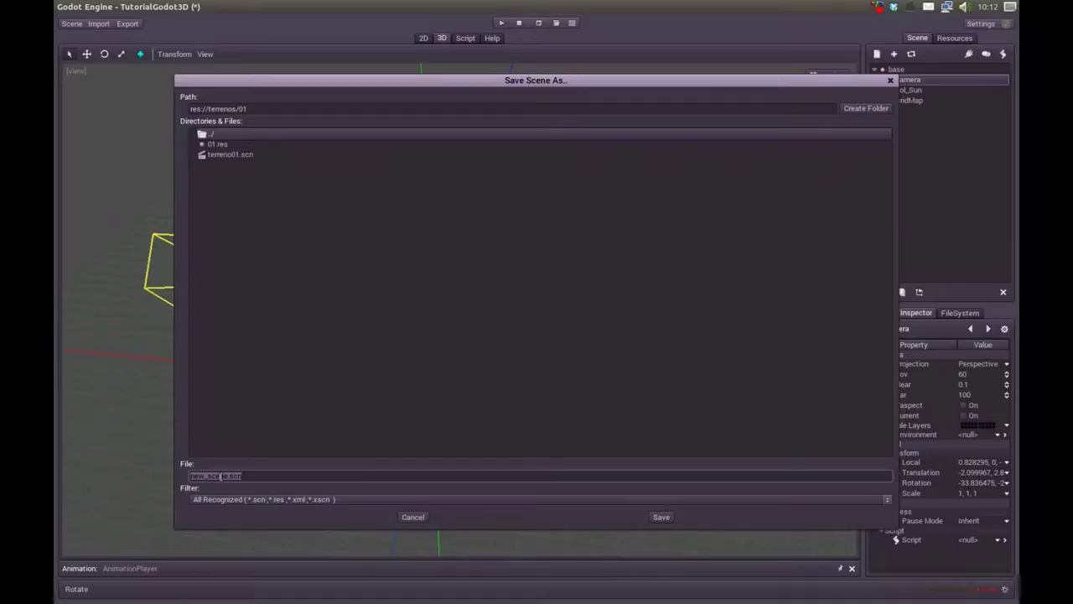
text(cena01)
key(Return)
key(Return)
click(661, 516)
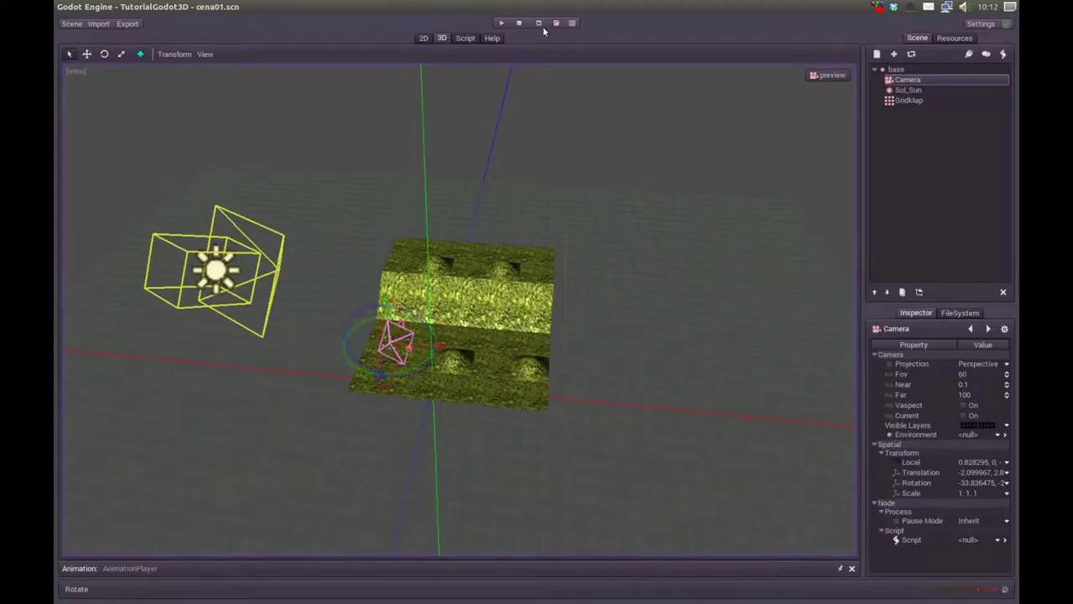
- Run cena01.scn with F5 to view the grass terrain through the camera, then close the game window
key(F5)
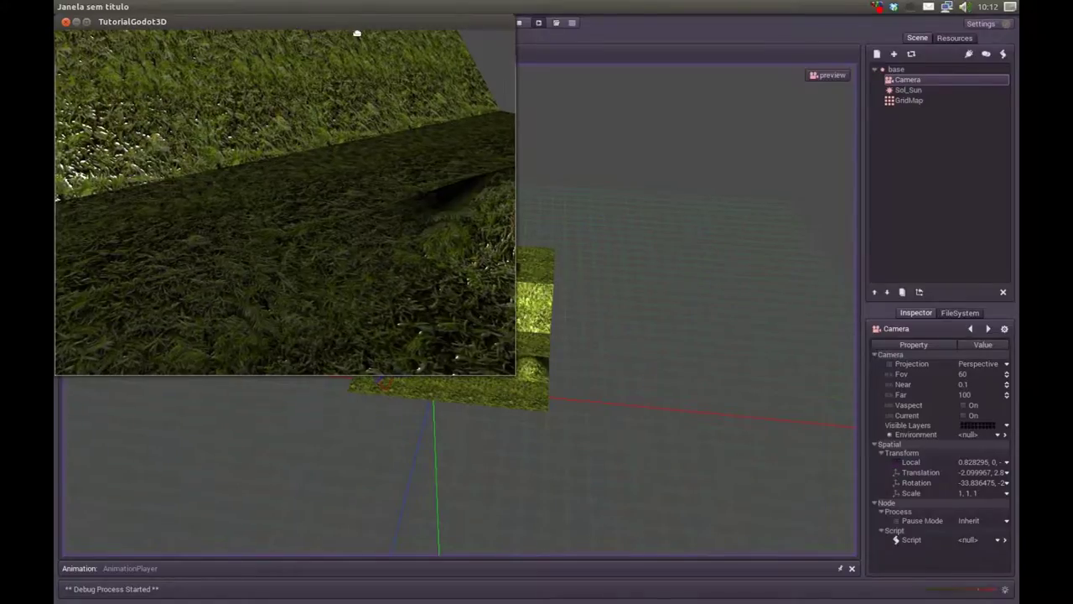
drag(292, 20, 531, 100)
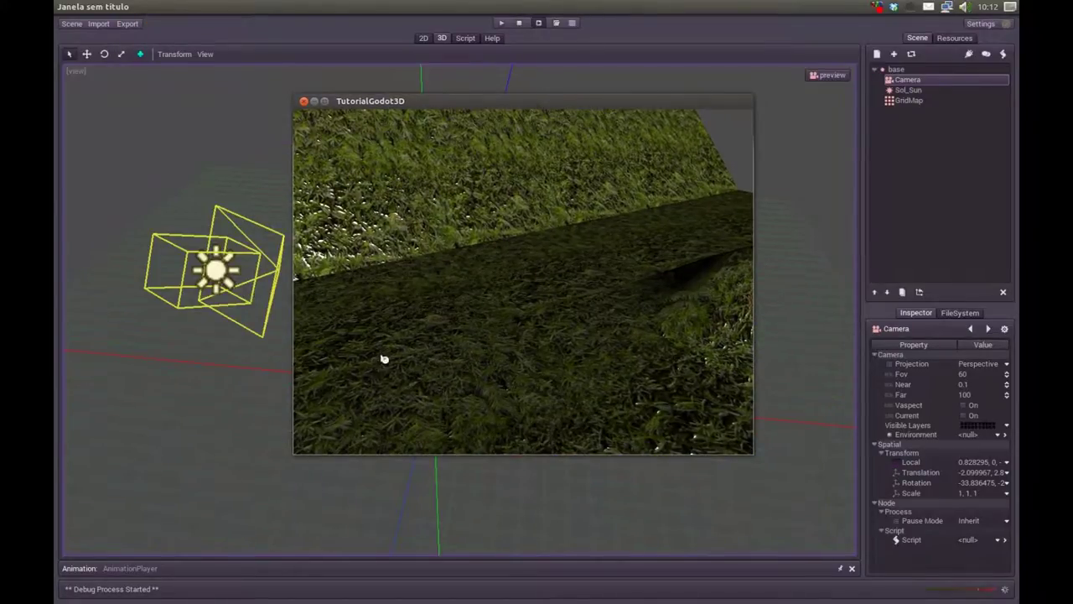
click(304, 101)
click(534, 326)
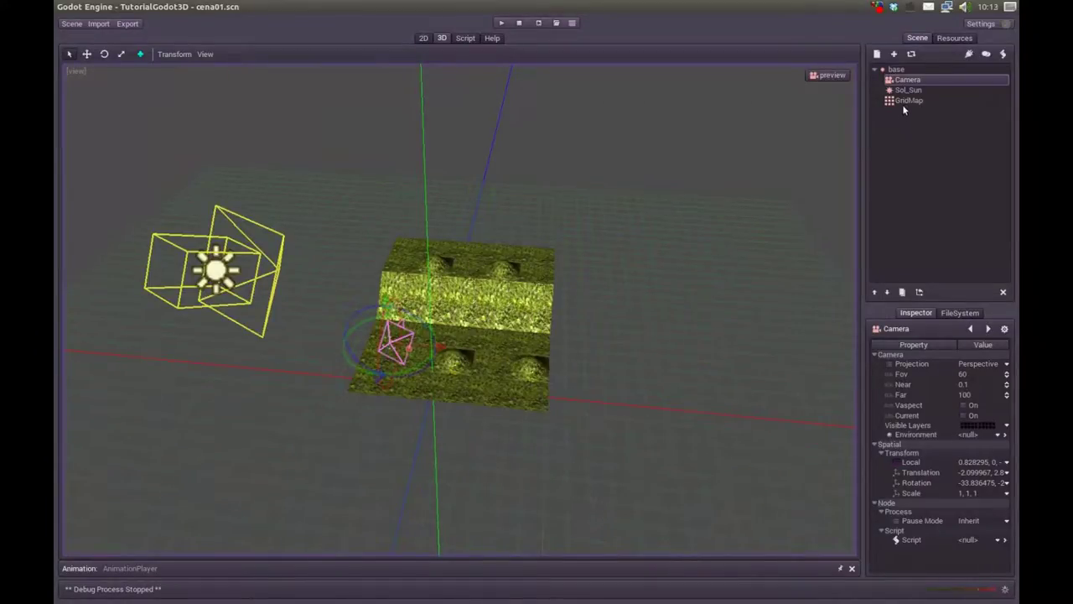
middle_drag(531, 313, 459, 312)
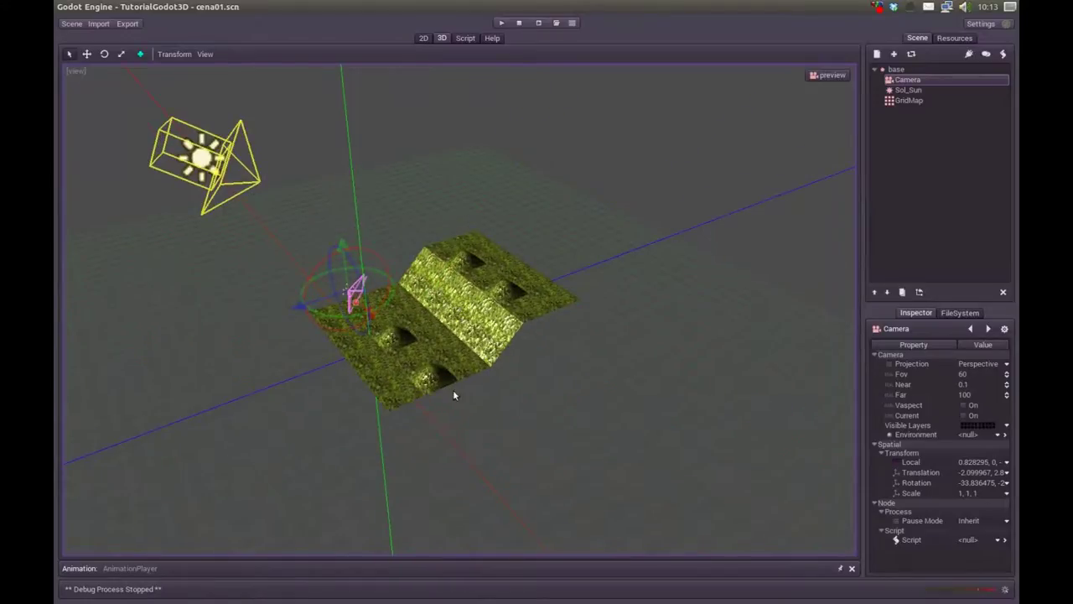
- Pick the second grass tile in the GridMap palette, zoom in on the terrain, and show the Grid menu
click(905, 100)
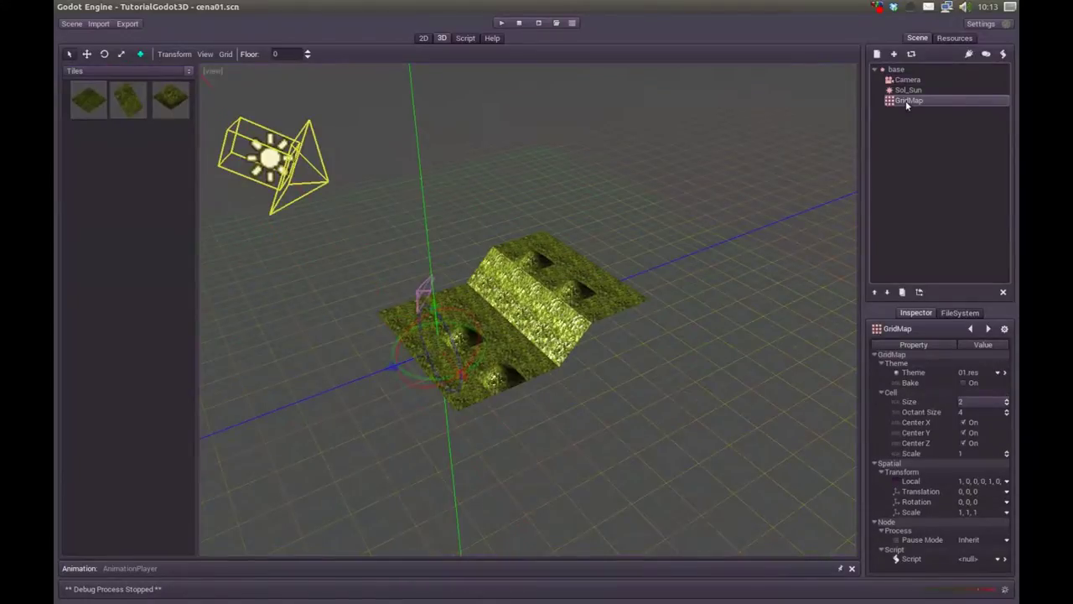
click(117, 103)
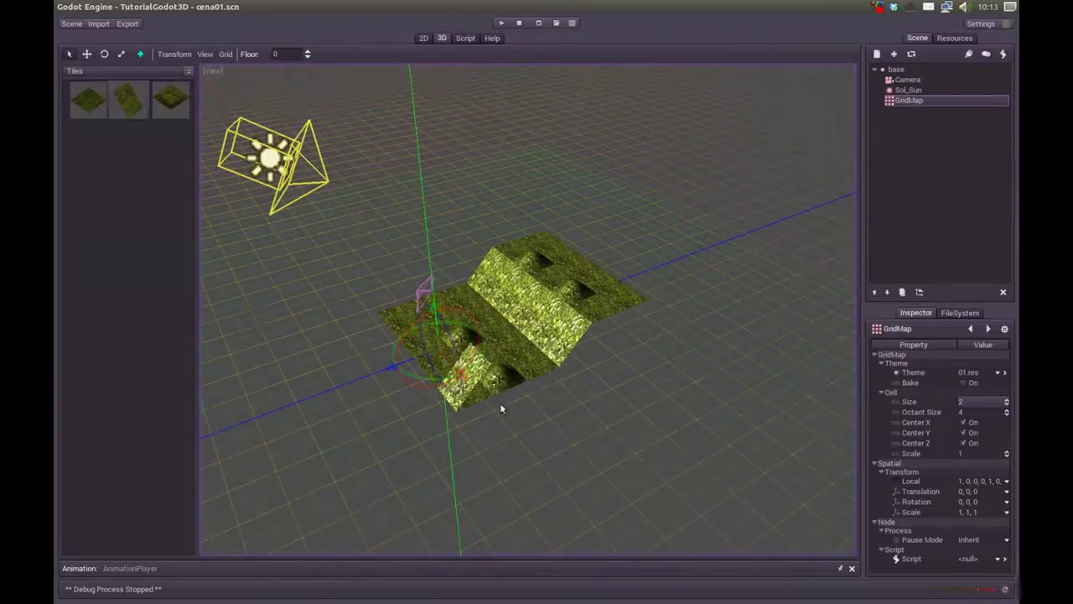
mouse_move(537, 362)
middle_down()
mouse_move(541, 380)
mouse_move(509, 442)
middle_up()
scroll(541, 380, up, 3)
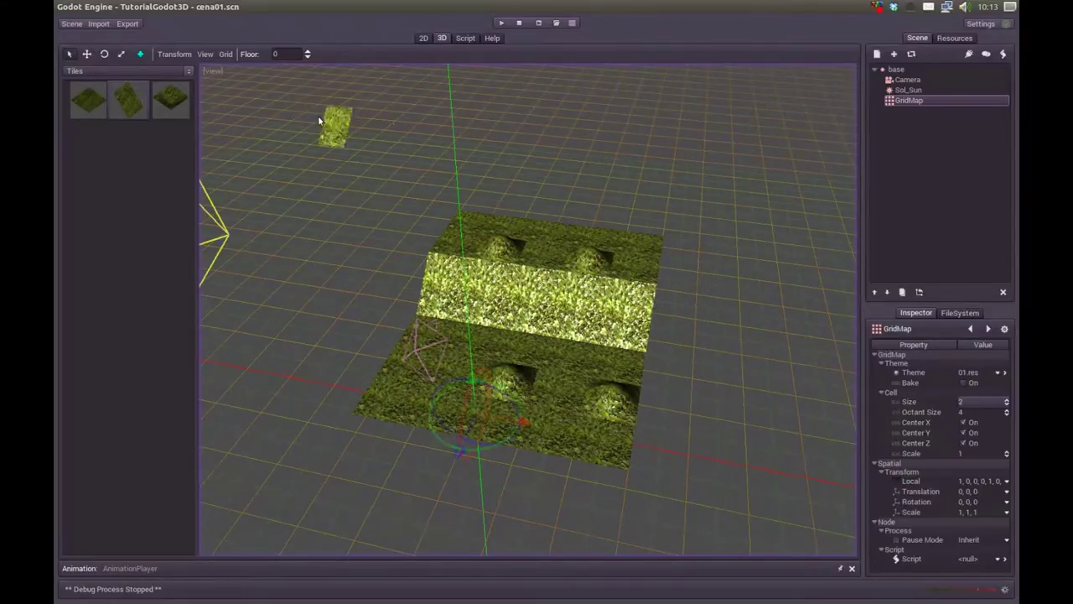
click(226, 54)
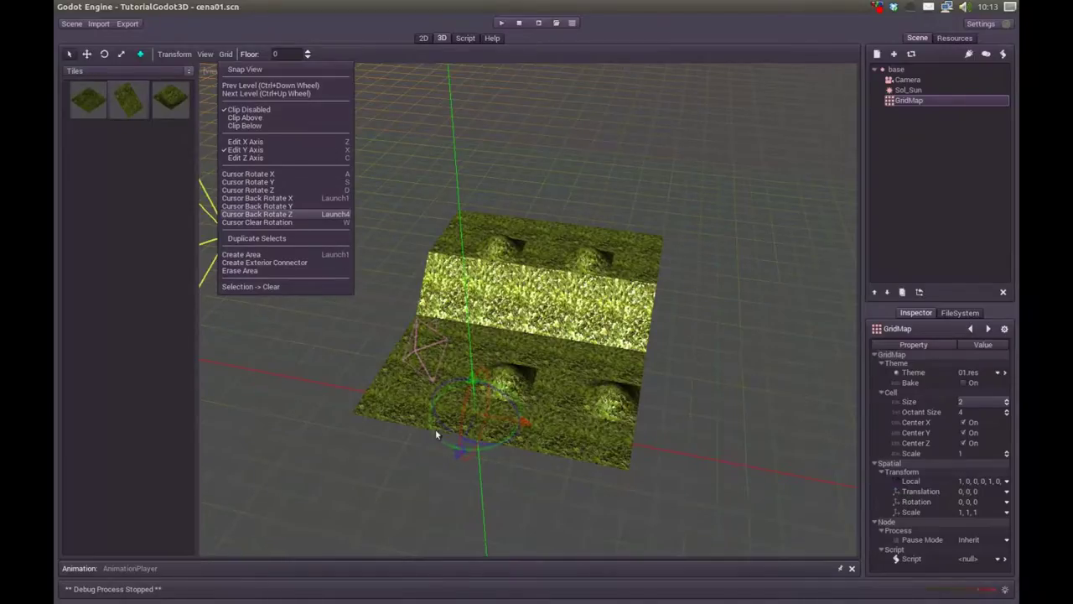
middle_drag(435, 433, 394, 430)
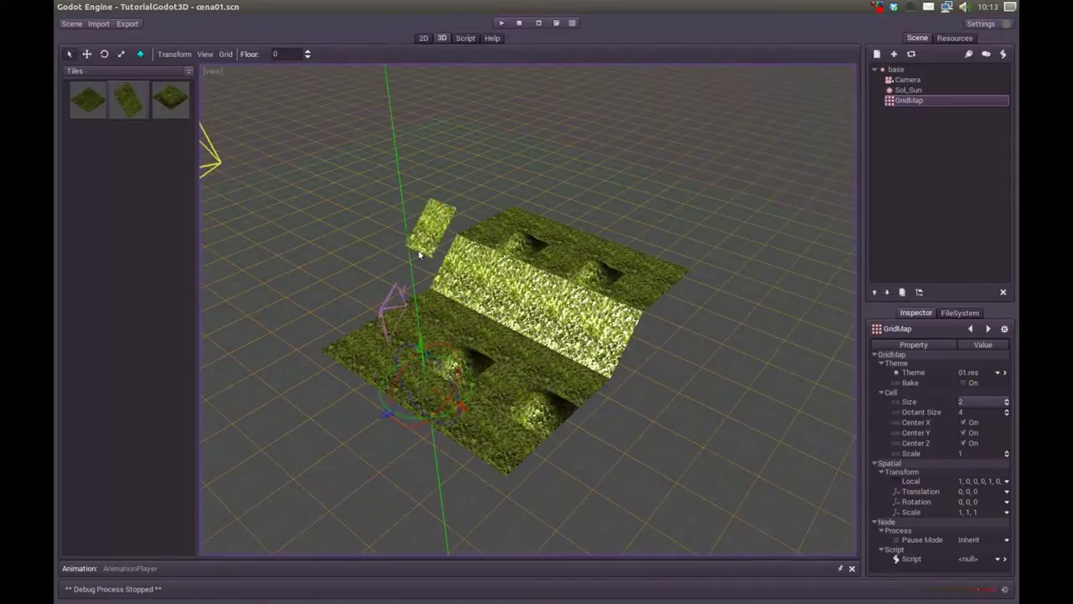
middle_drag(309, 364, 353, 382)
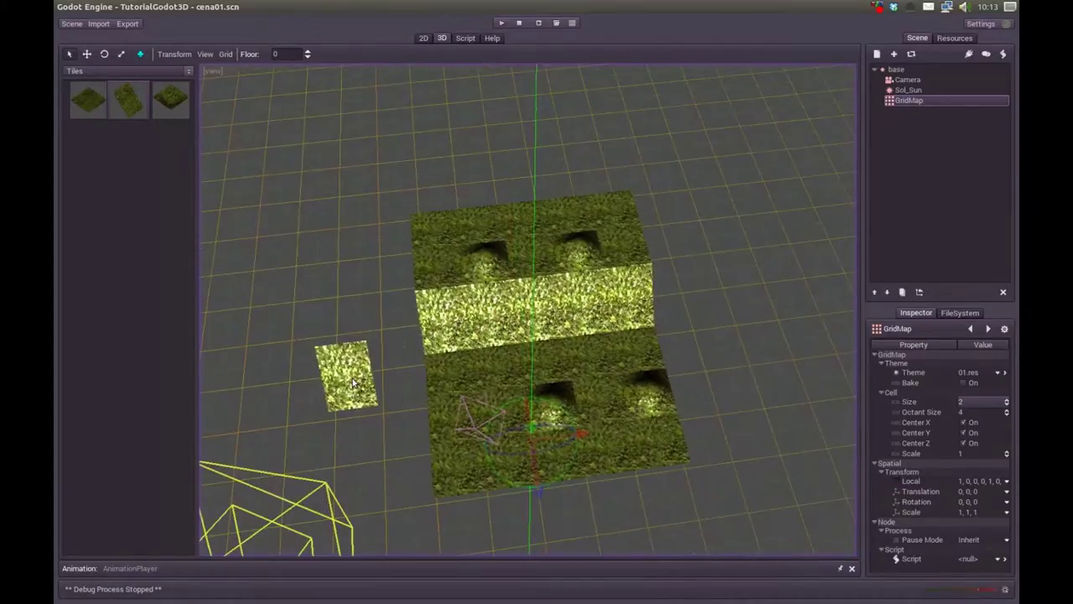
middle_drag(394, 336, 390, 343)
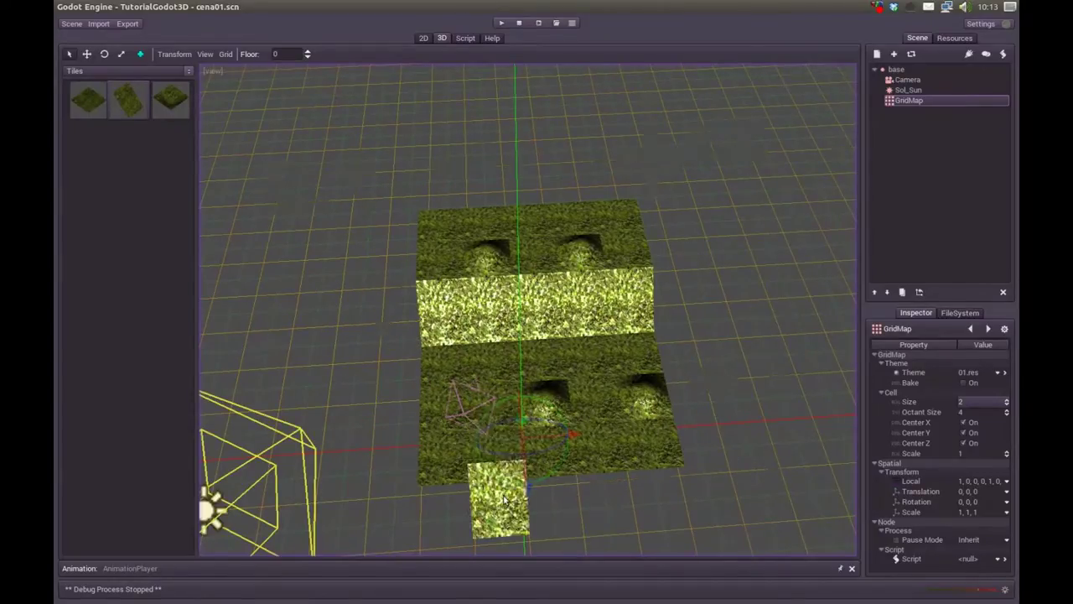
middle_drag(391, 295, 389, 281)
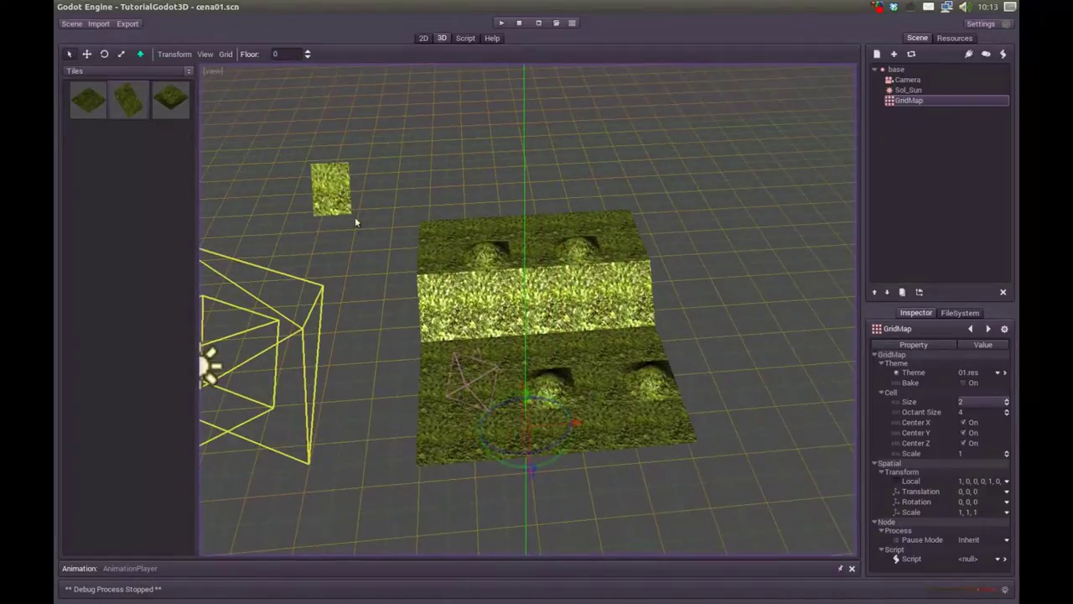
mouse_move(364, 346)
middle_down()
mouse_move(402, 343)
mouse_move(680, 408)
middle_up()
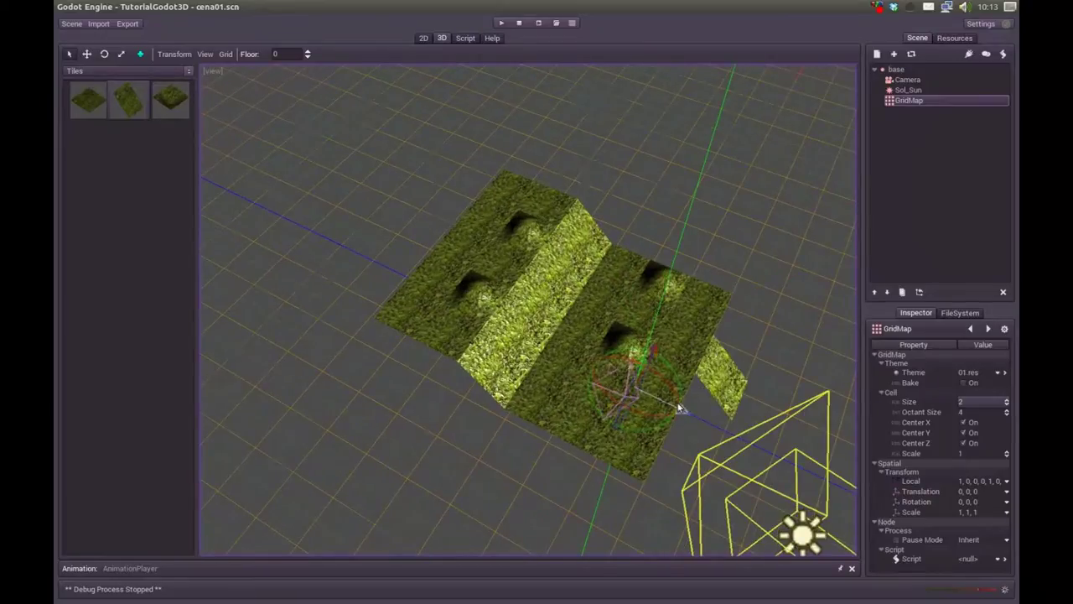
middle_drag(482, 389, 394, 411)
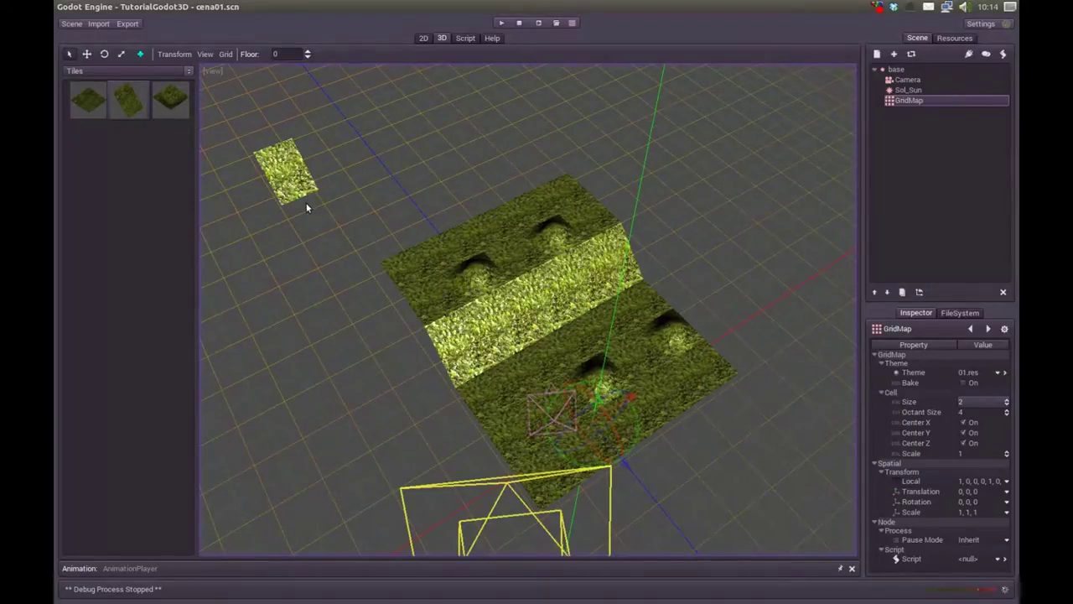
click(226, 55)
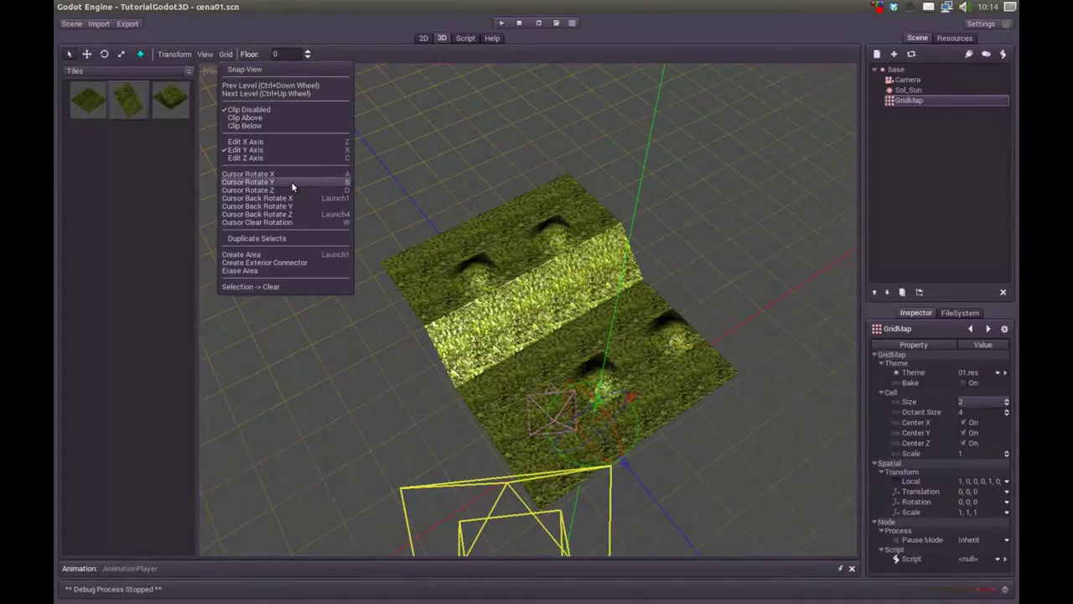
- Rotate the grass tile twice and paint a flat strip to the right of the floor
click(557, 74)
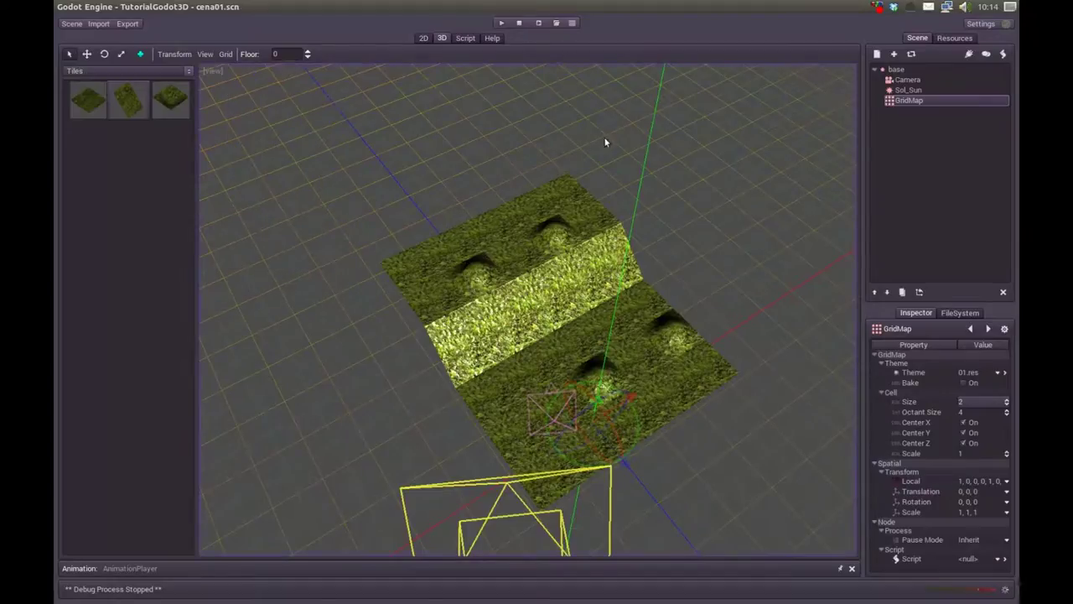
key(a)
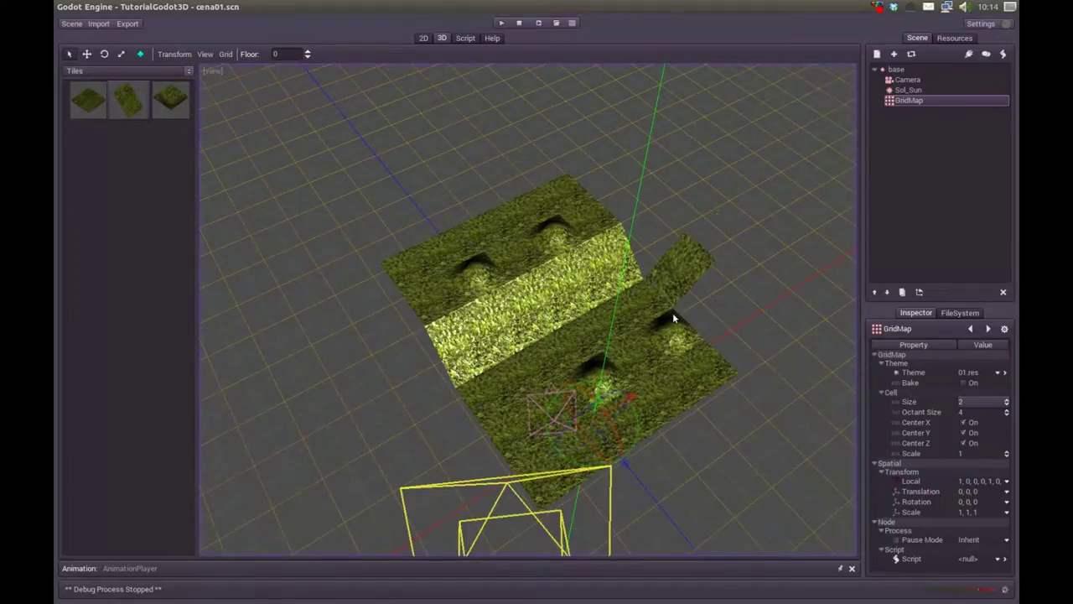
key(a)
key(a)
key(a)
drag(680, 304, 727, 349)
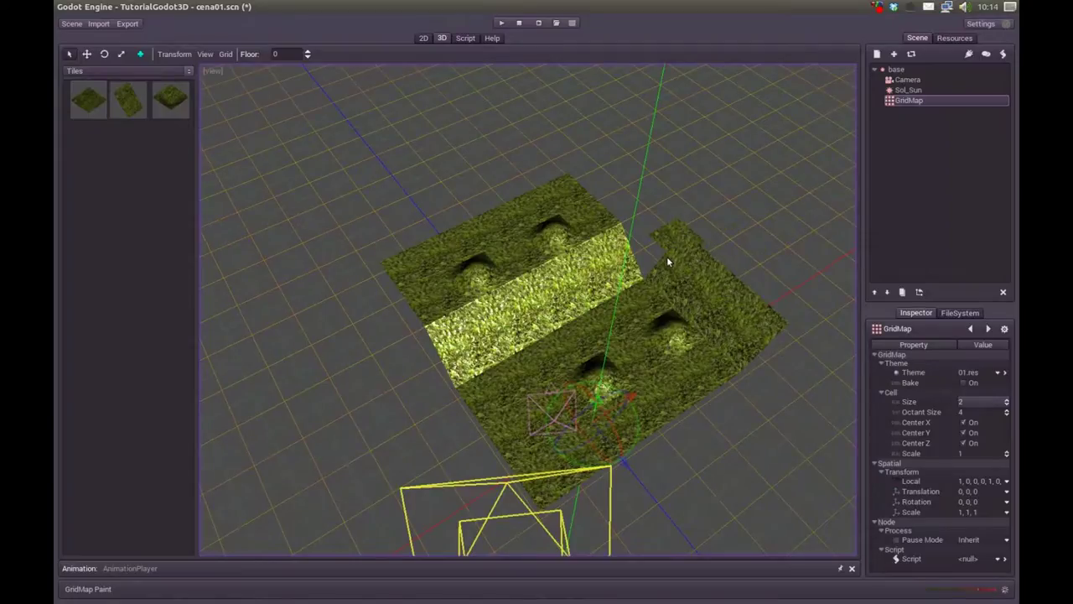
middle_drag(667, 256, 256, 83)
- Set the painting floor to level 1, then place and erase a grass tile
click(307, 51)
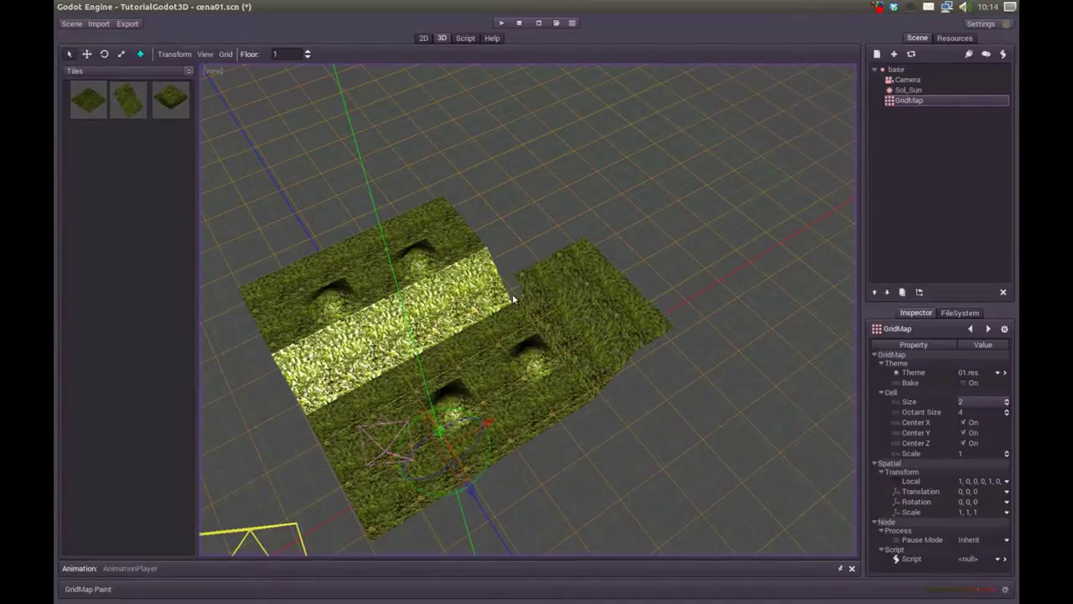
mouse_move(527, 282)
middle_down()
mouse_move(545, 287)
mouse_move(495, 315)
middle_up()
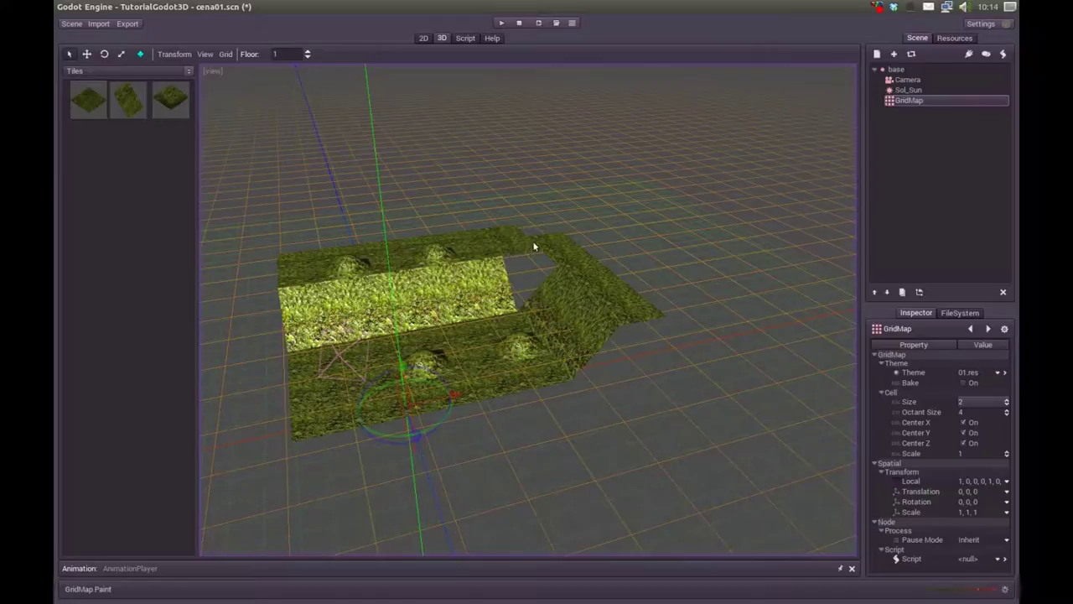
mouse_move(519, 312)
middle_down()
mouse_move(650, 319)
mouse_move(485, 323)
middle_up()
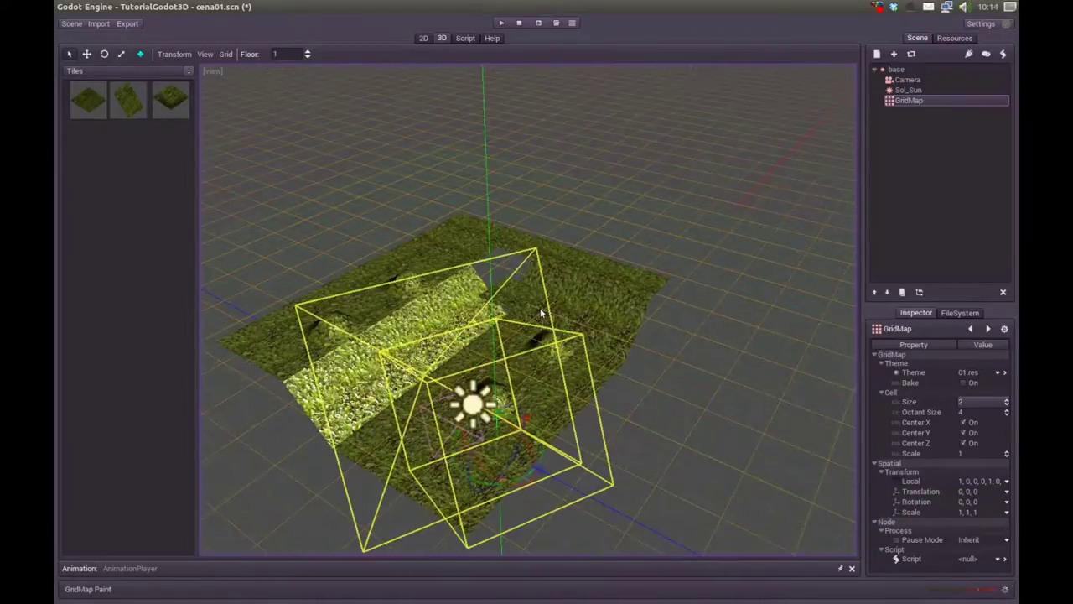
mouse_move(469, 281)
middle_down()
mouse_move(455, 325)
mouse_move(494, 332)
middle_up()
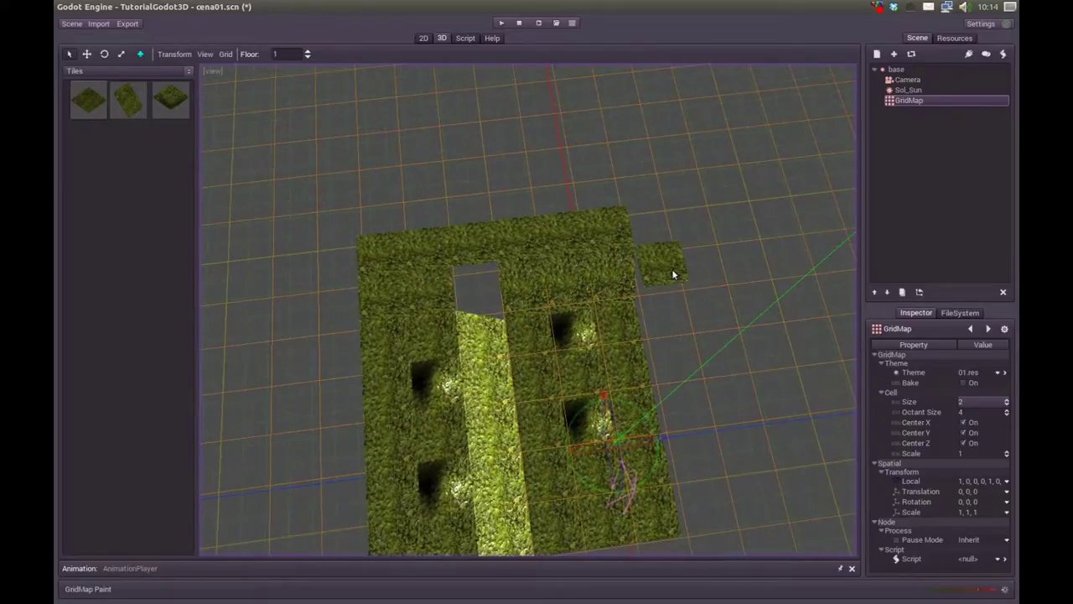
click(488, 270)
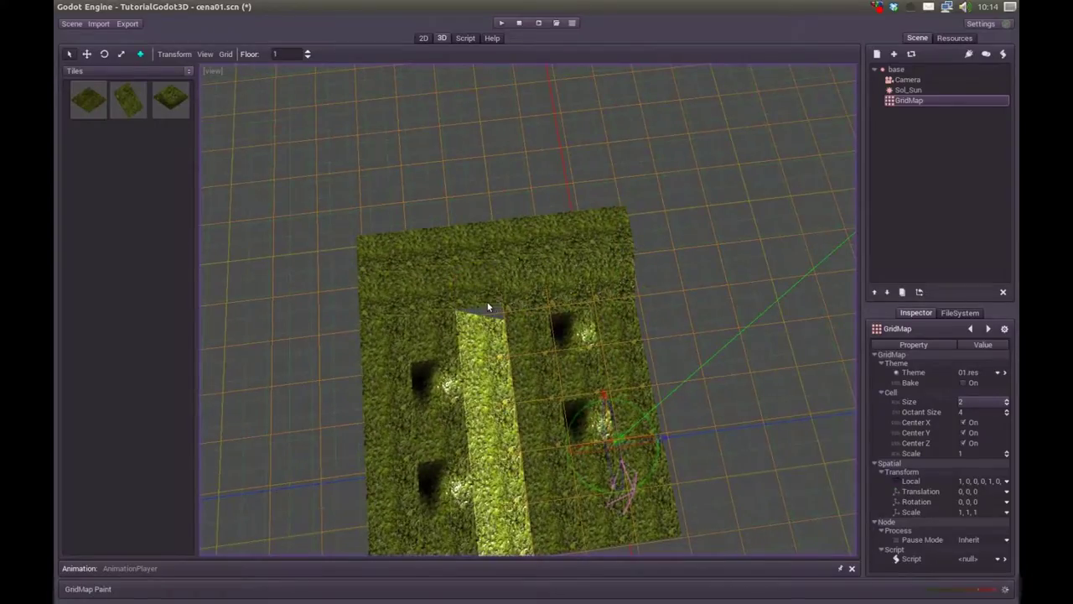
right_click(477, 290)
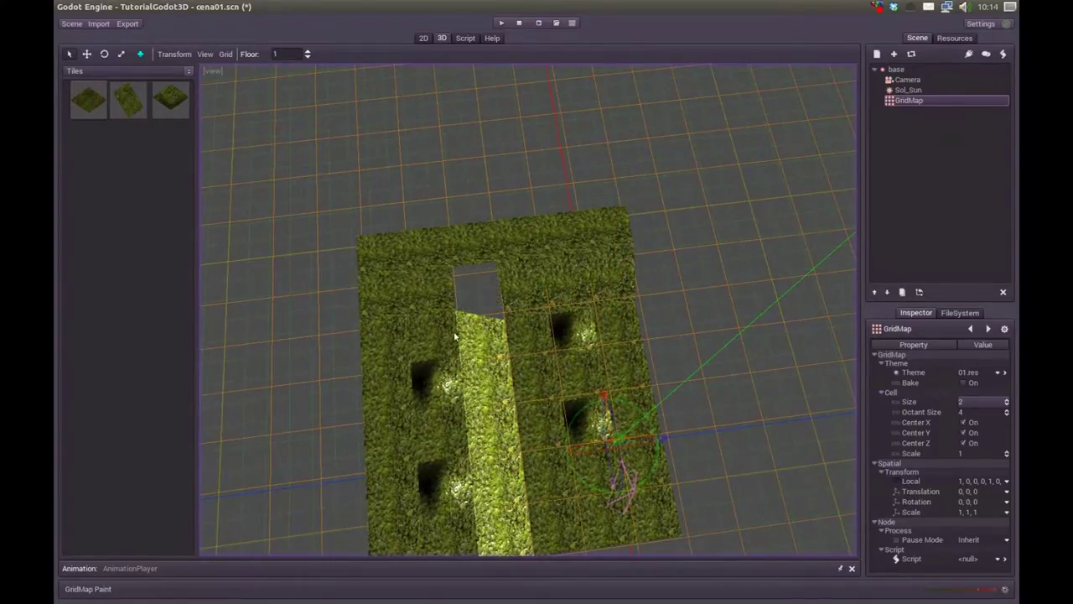
mouse_move(533, 318)
middle_down()
mouse_move(460, 279)
mouse_move(460, 299)
middle_up()
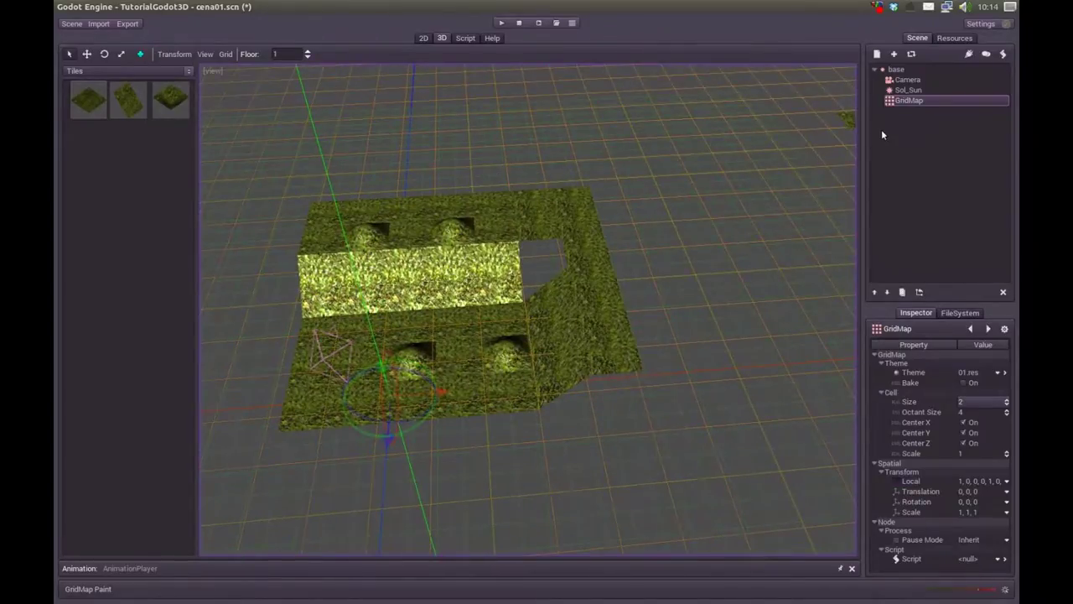
- Reselect the GridMap node and pick another grass tile to paint with
click(895, 70)
middle_drag(457, 264, 488, 268)
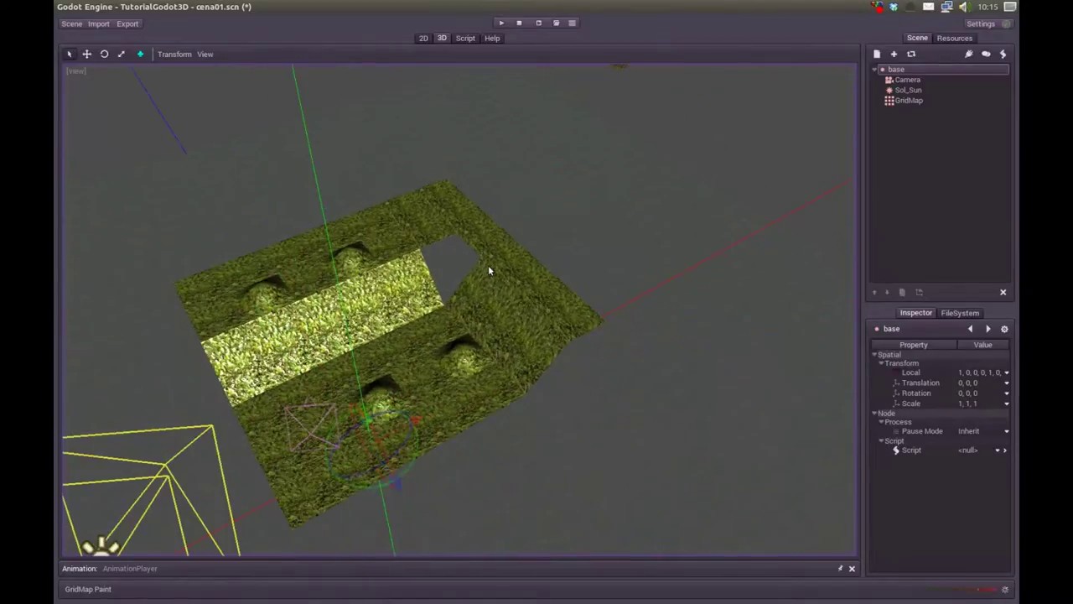
click(904, 102)
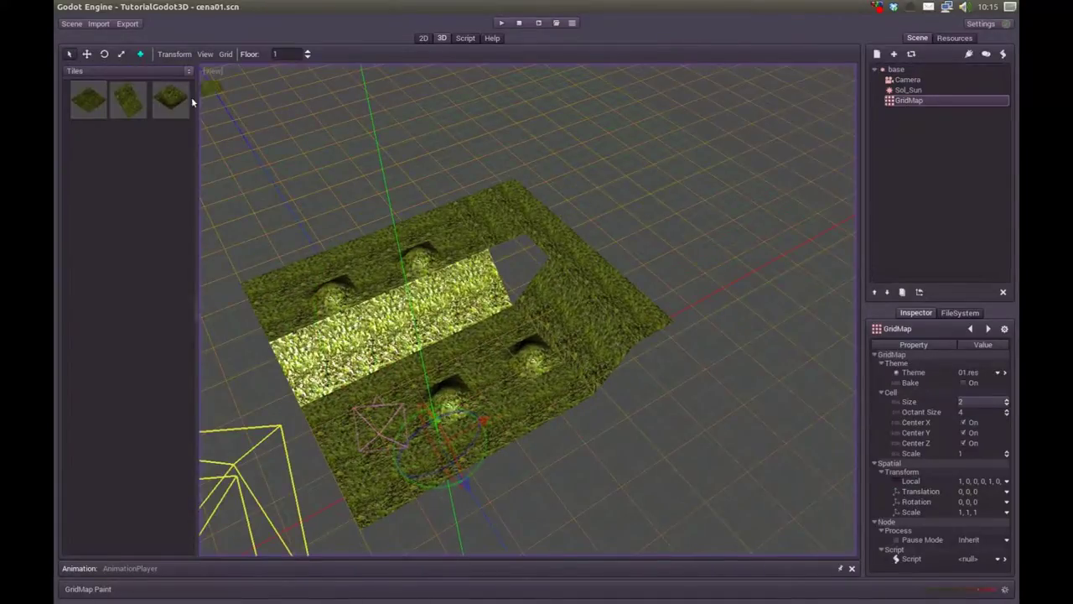
click(134, 107)
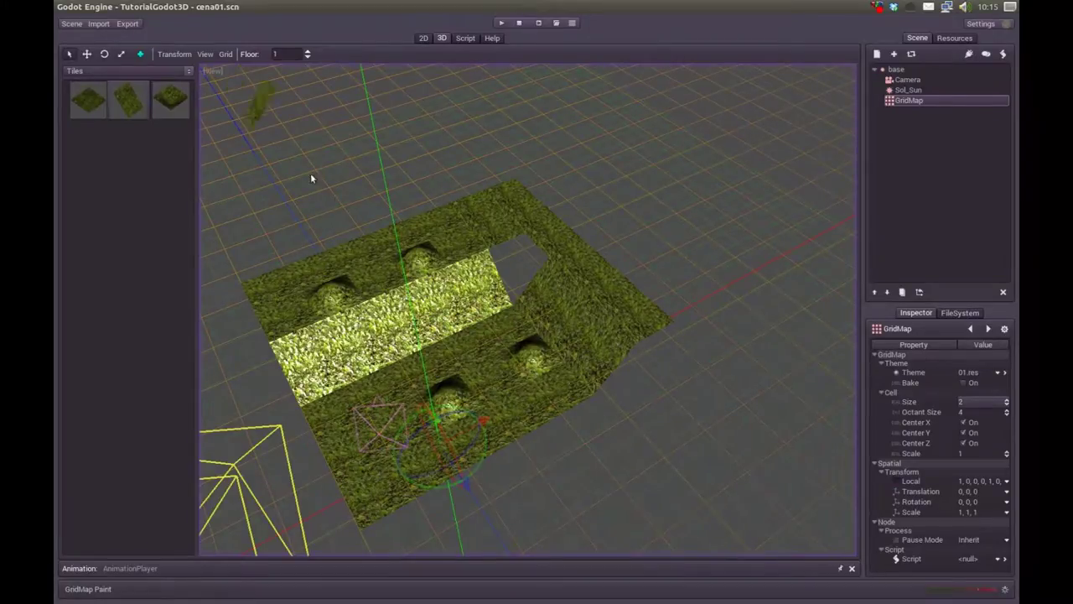
click(223, 55)
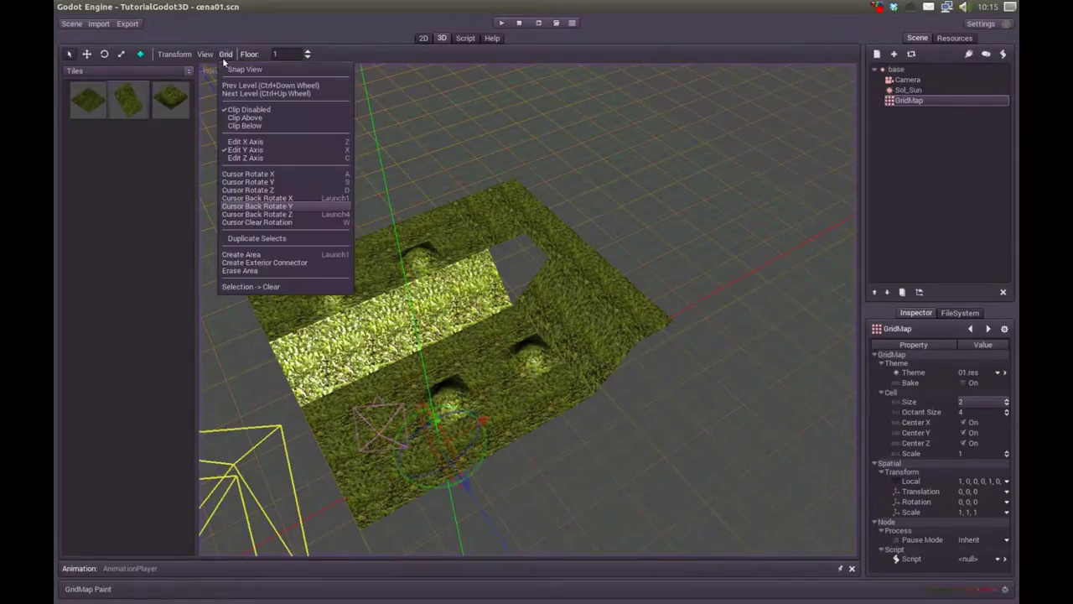
- Try the Z and X editing planes, ending with GridMap editing on the Y axis at floor 1
click(309, 188)
middle_drag(462, 335, 431, 275)
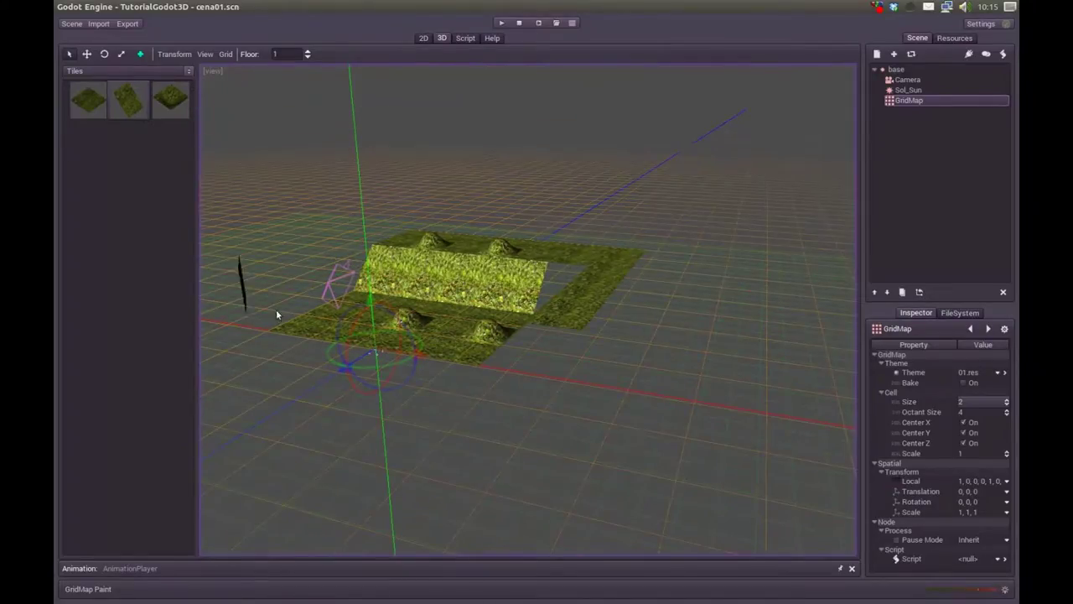
click(225, 53)
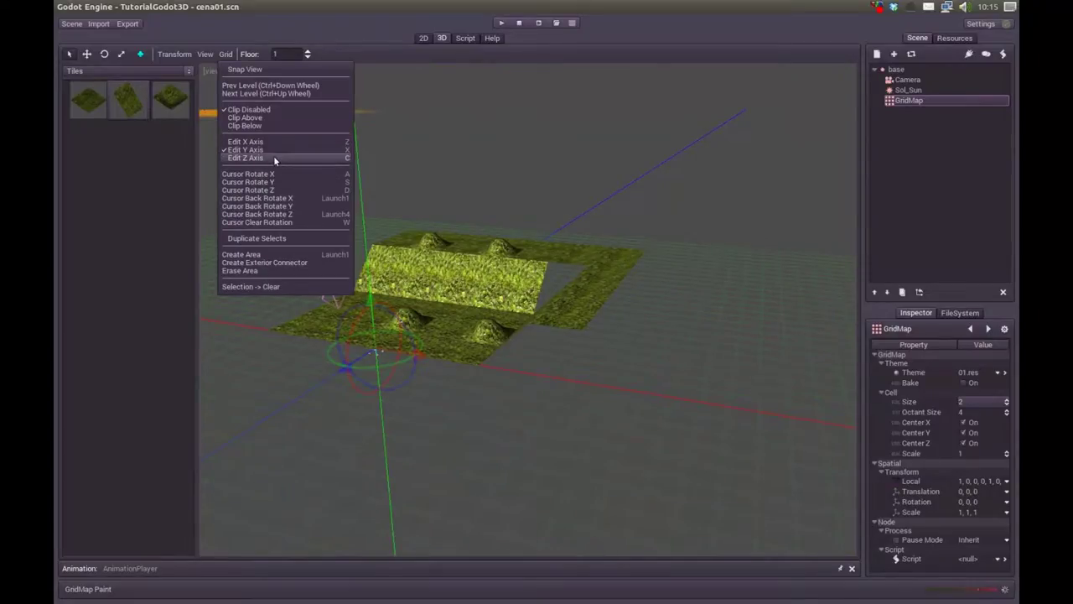
click(273, 157)
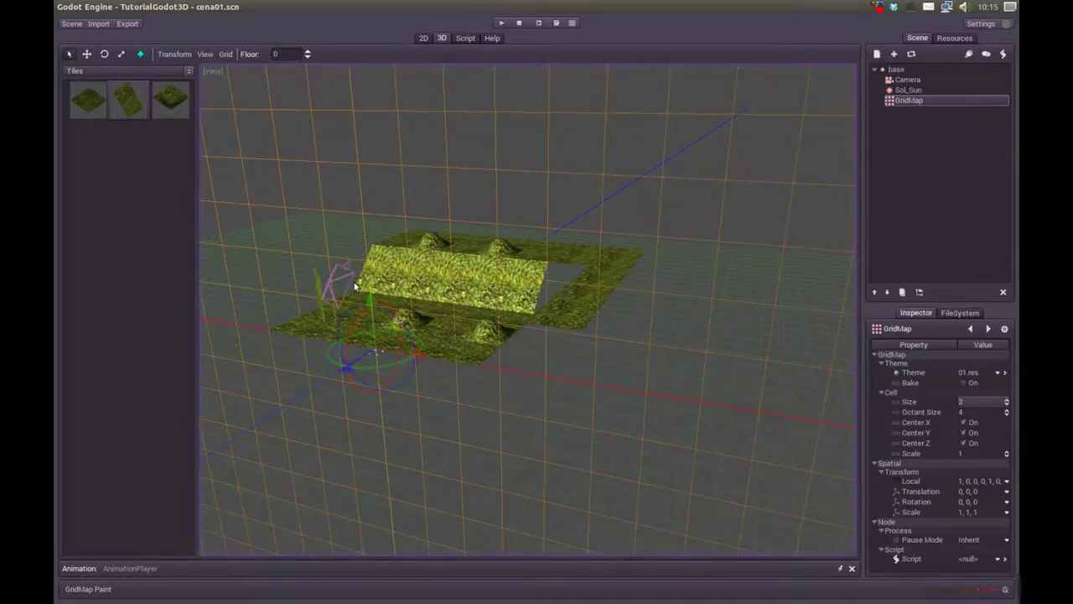
key(z)
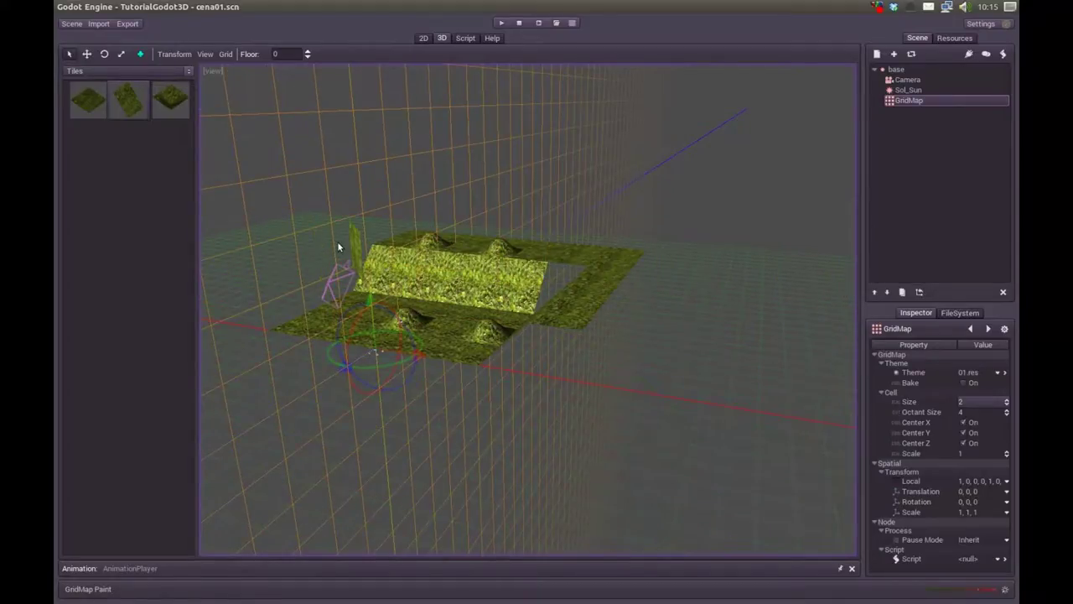
click(224, 54)
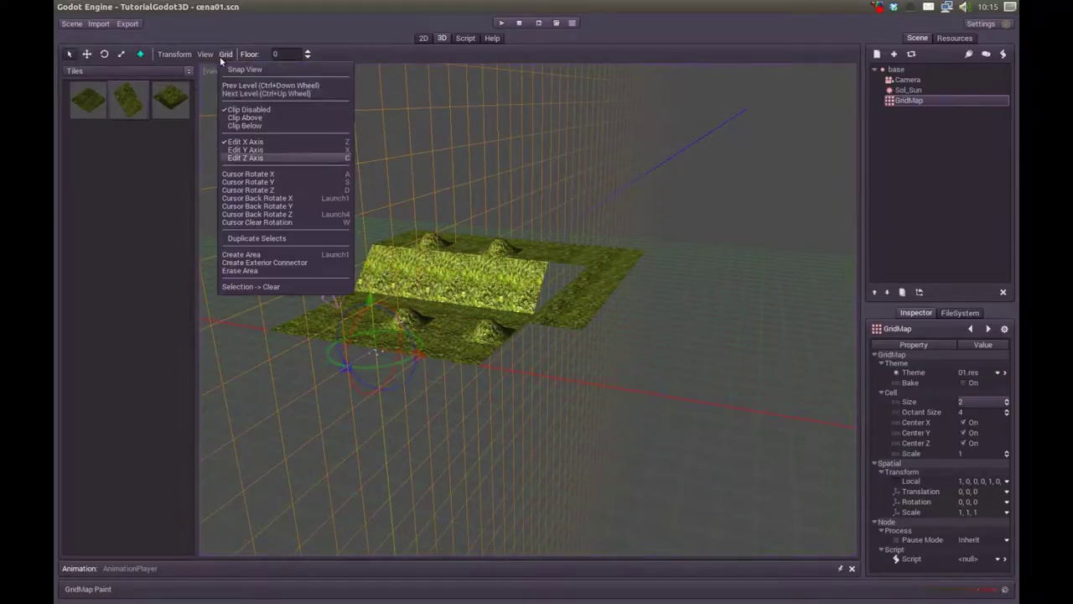
click(252, 158)
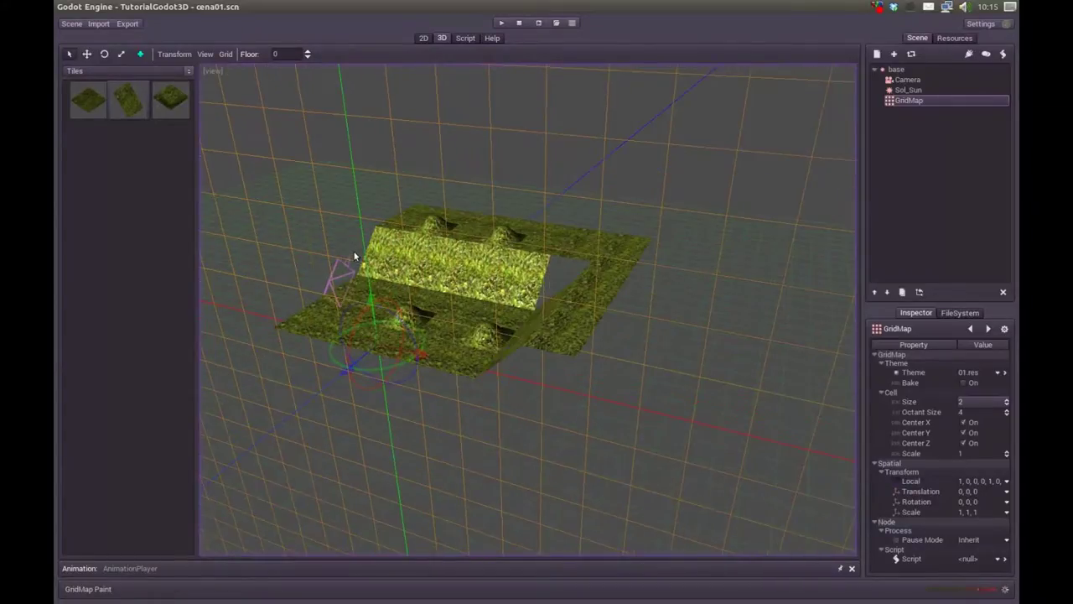
mouse_move(341, 249)
middle_down()
mouse_move(327, 238)
mouse_move(341, 249)
middle_up()
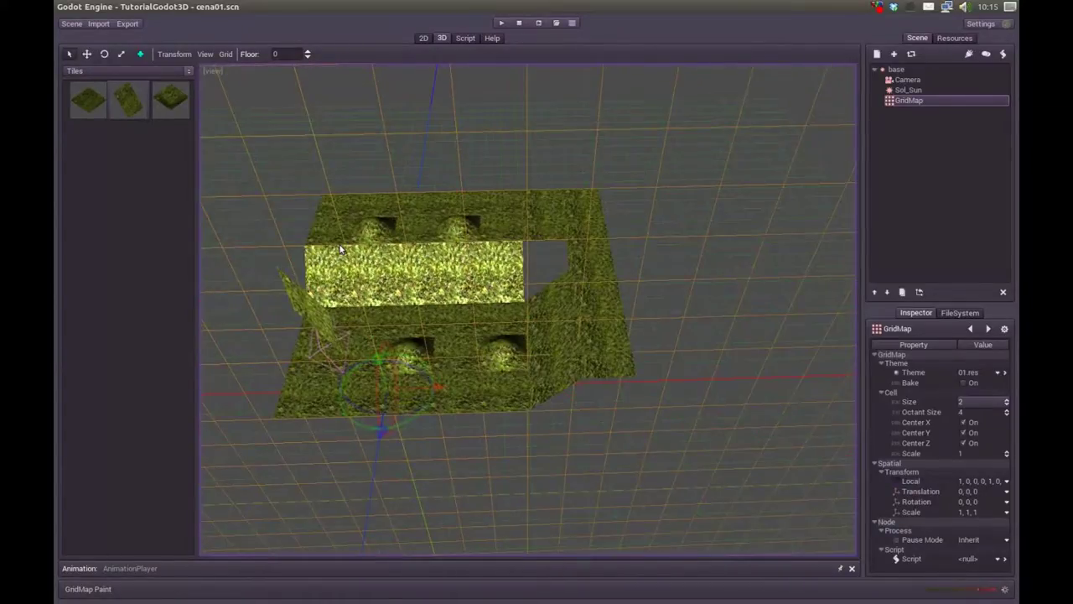
click(223, 54)
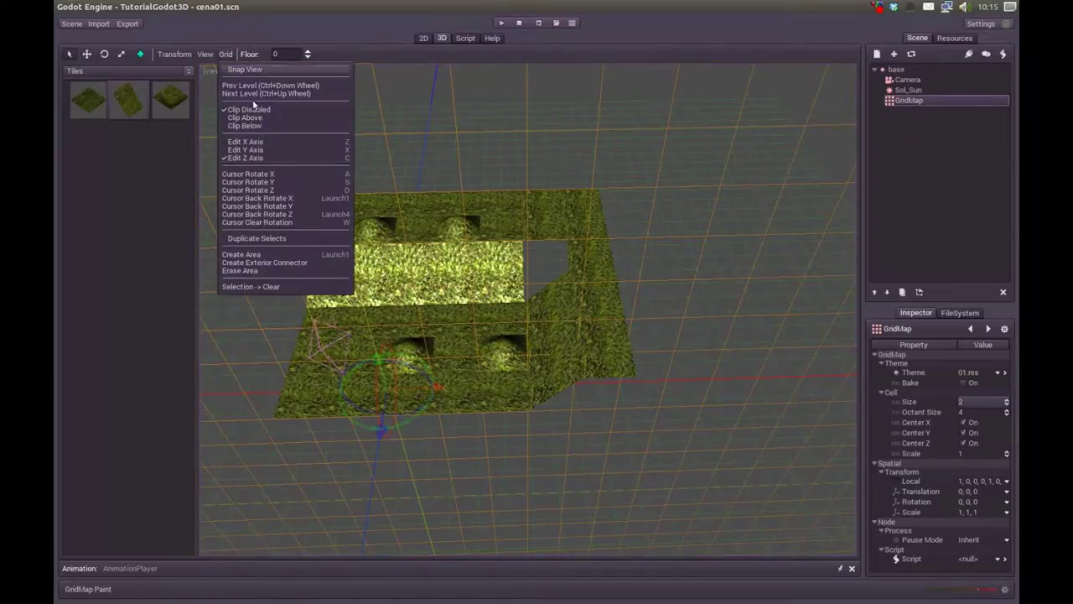
click(280, 148)
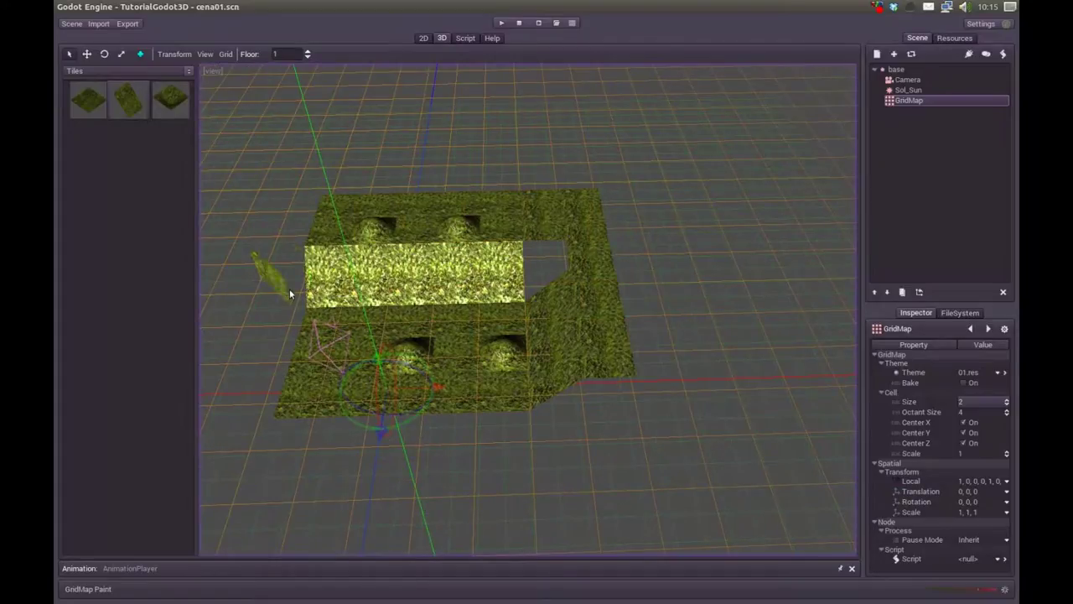
- Select the Camera and move it toward the grass terrain, checking its preview
click(895, 68)
mouse_move(547, 222)
middle_down()
mouse_move(556, 242)
mouse_move(540, 239)
middle_up()
middle_drag(426, 381, 495, 322)
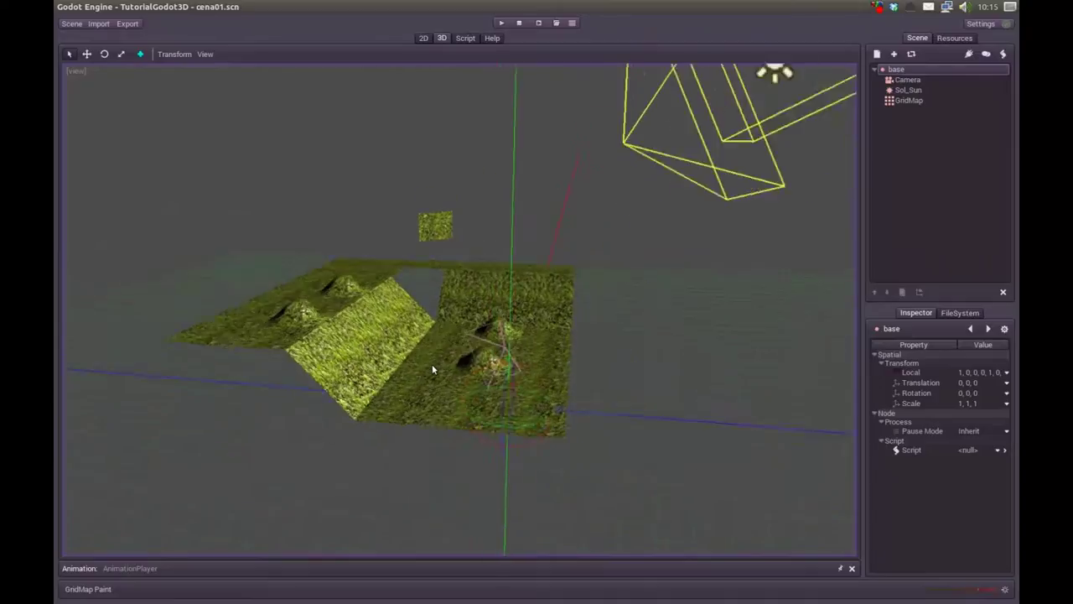
click(508, 334)
drag(510, 274, 512, 279)
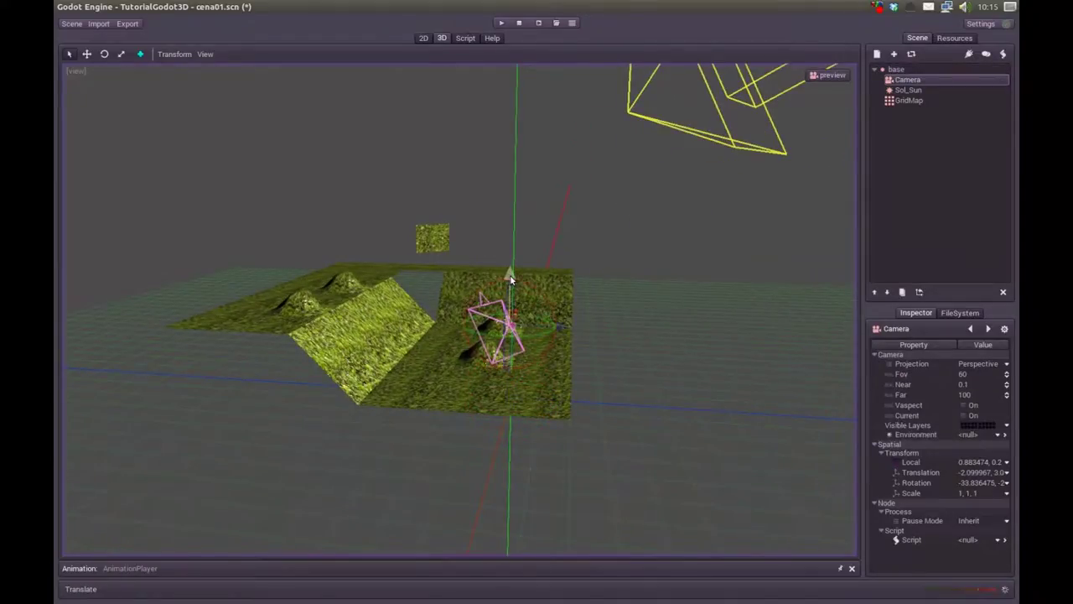
click(824, 77)
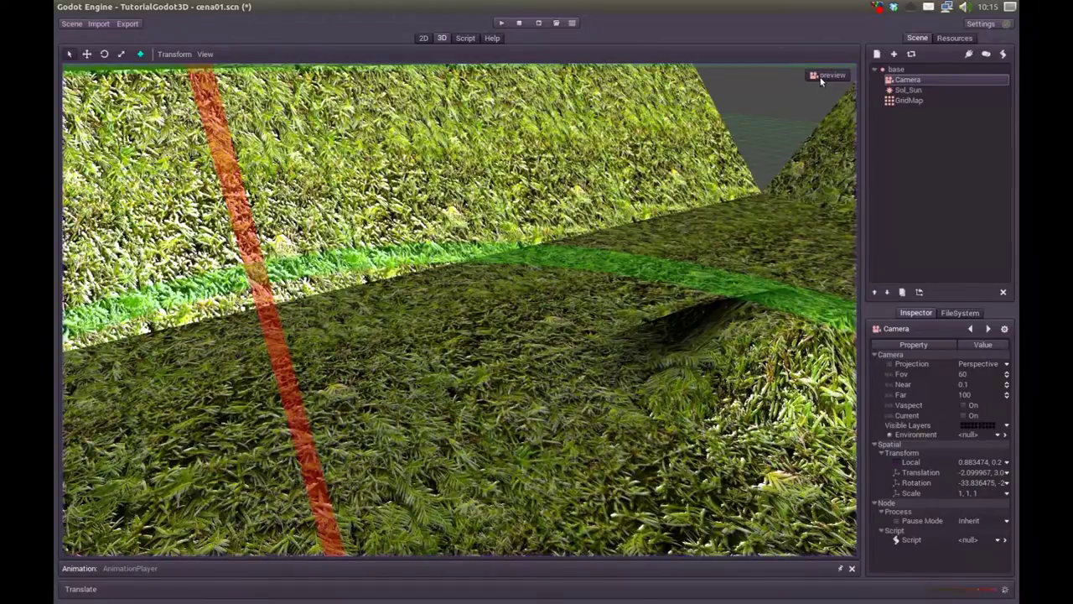
click(821, 80)
- Tilt the camera further down, verify the framing in the preview, and save cena01.scn
drag(526, 341, 528, 351)
click(830, 76)
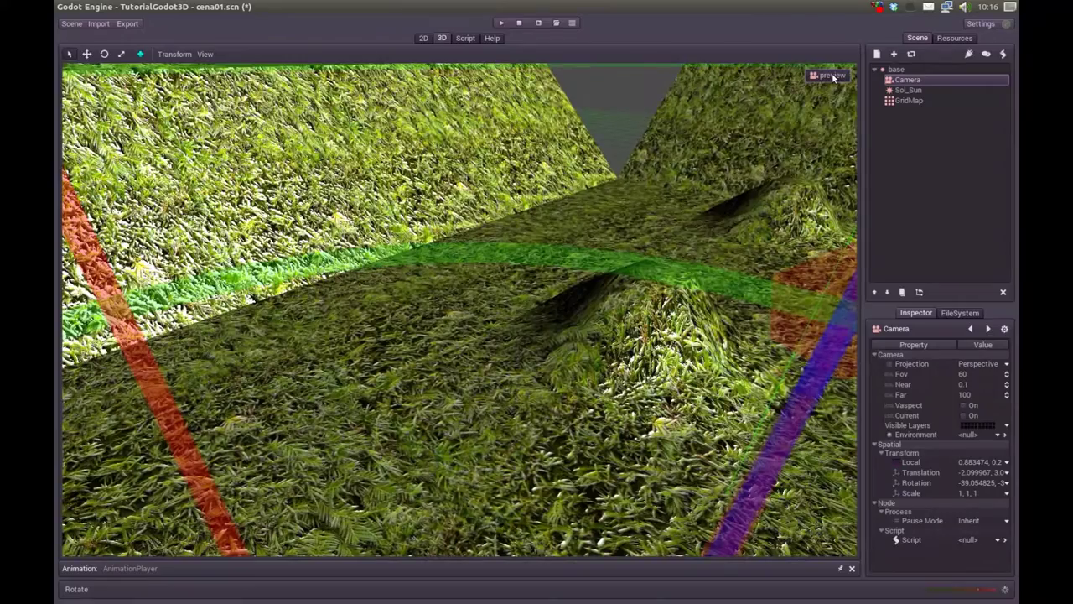
click(833, 76)
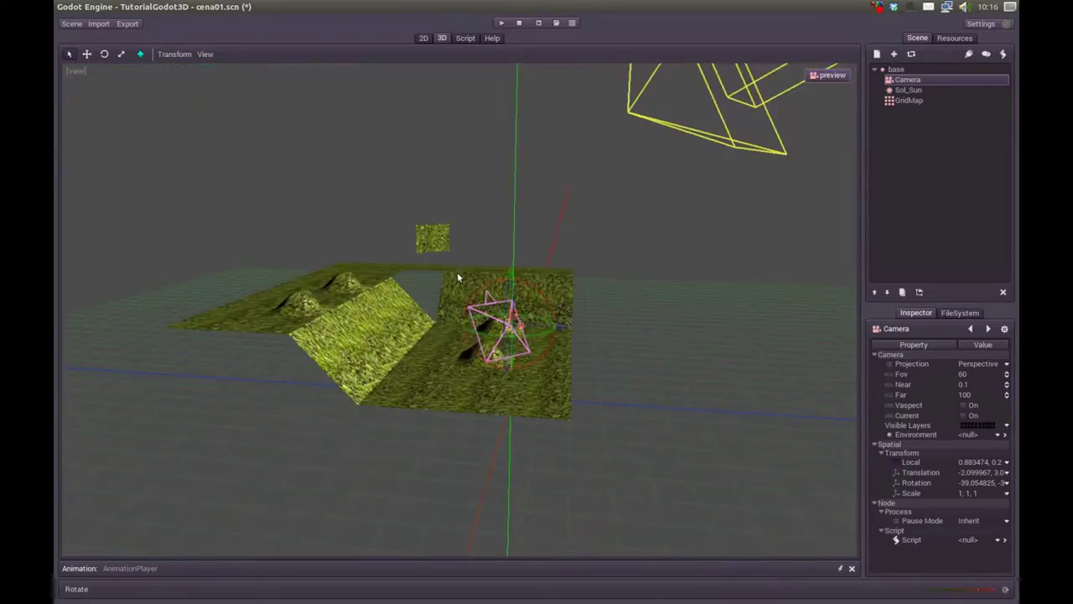
middle_drag(457, 272, 442, 309)
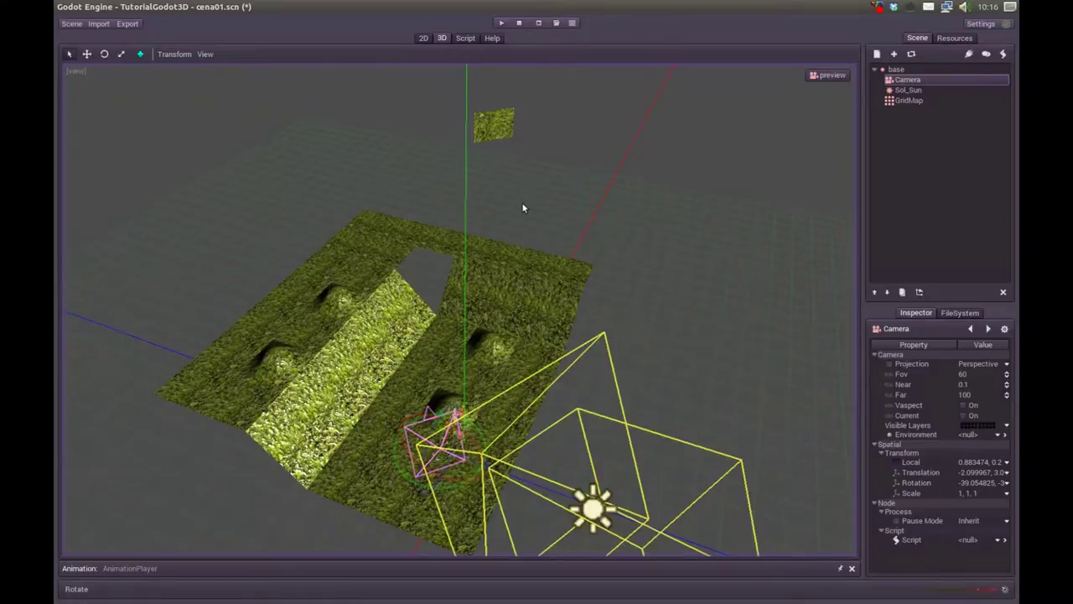
key(ctrl+s)
click(72, 23)
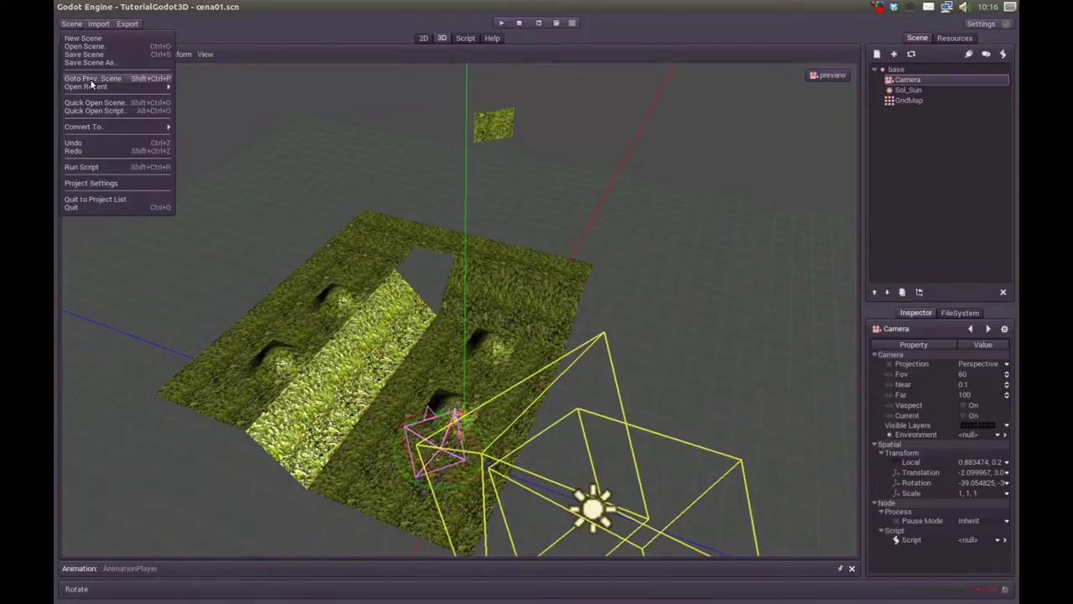
- Open terrenos/01/terreno01.scn from recent scenes and select the hill, tilted and flat grass planes
mouse_move(96, 87)
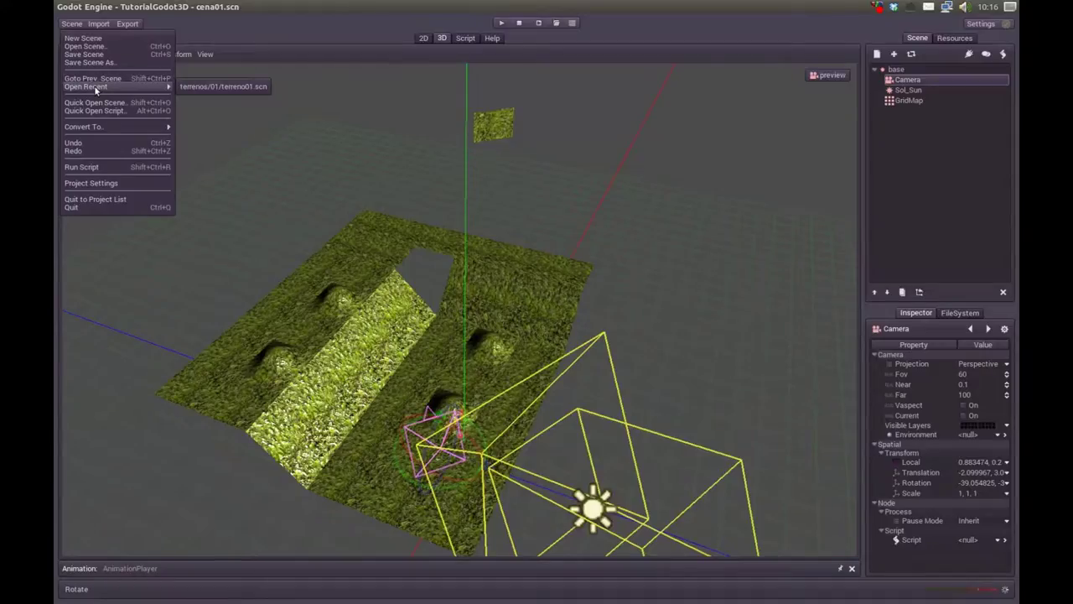
click(240, 87)
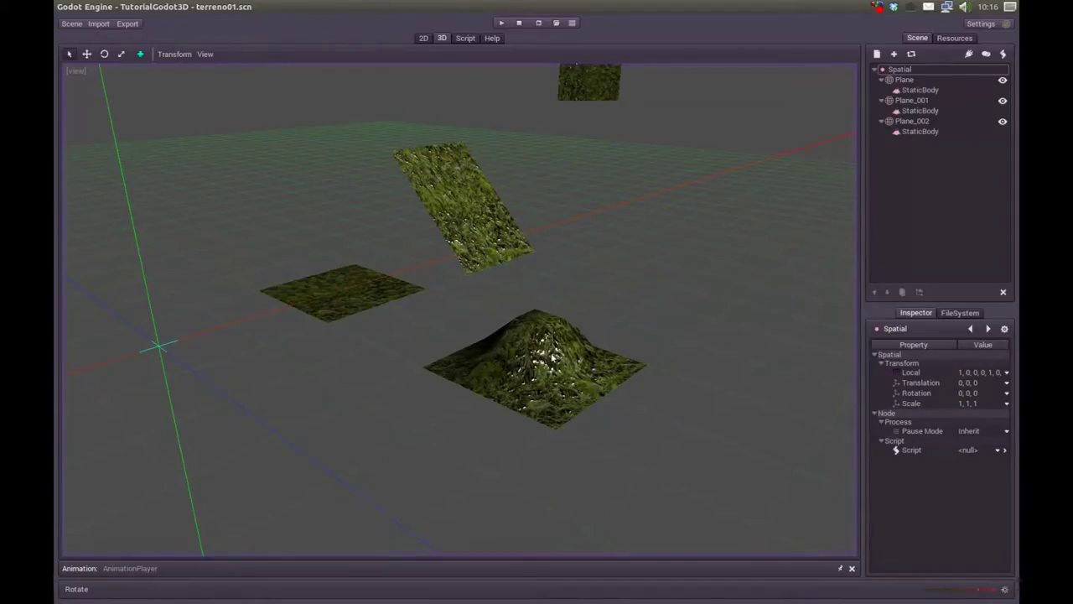
click(552, 354)
click(470, 252)
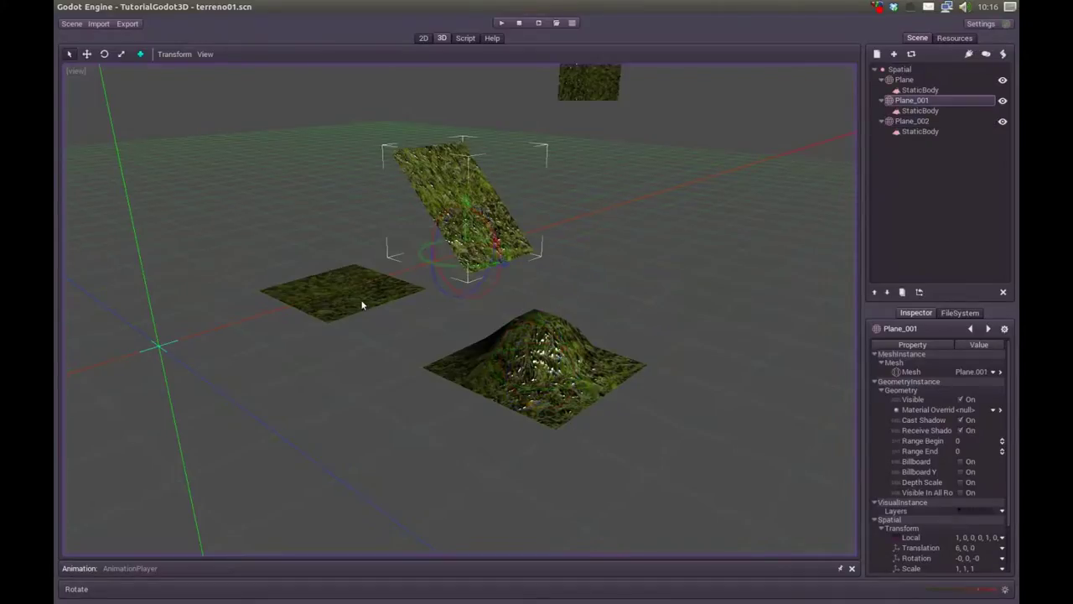
click(363, 306)
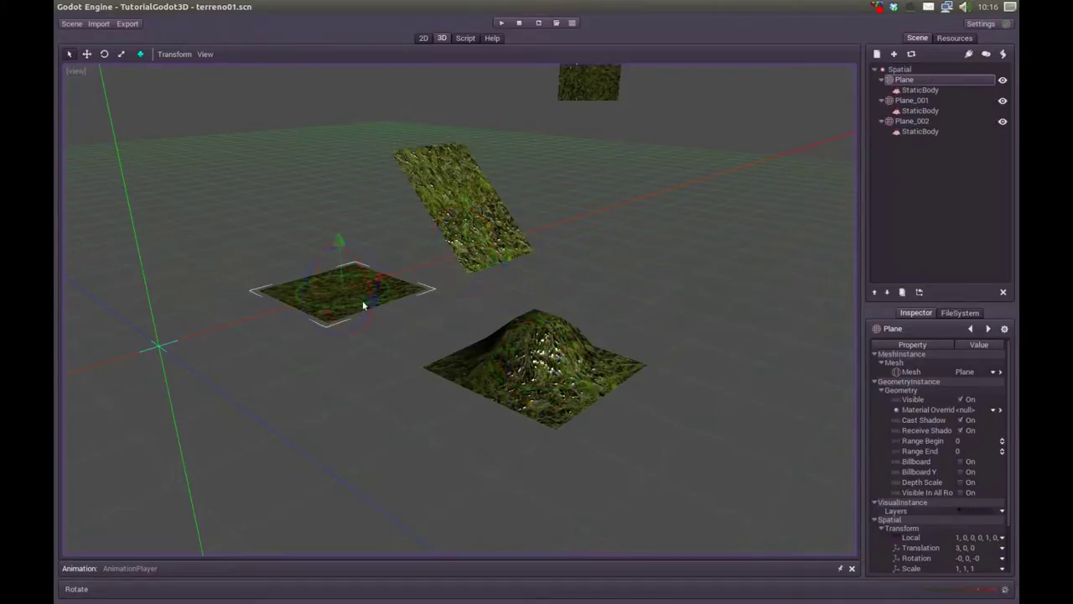
click(549, 333)
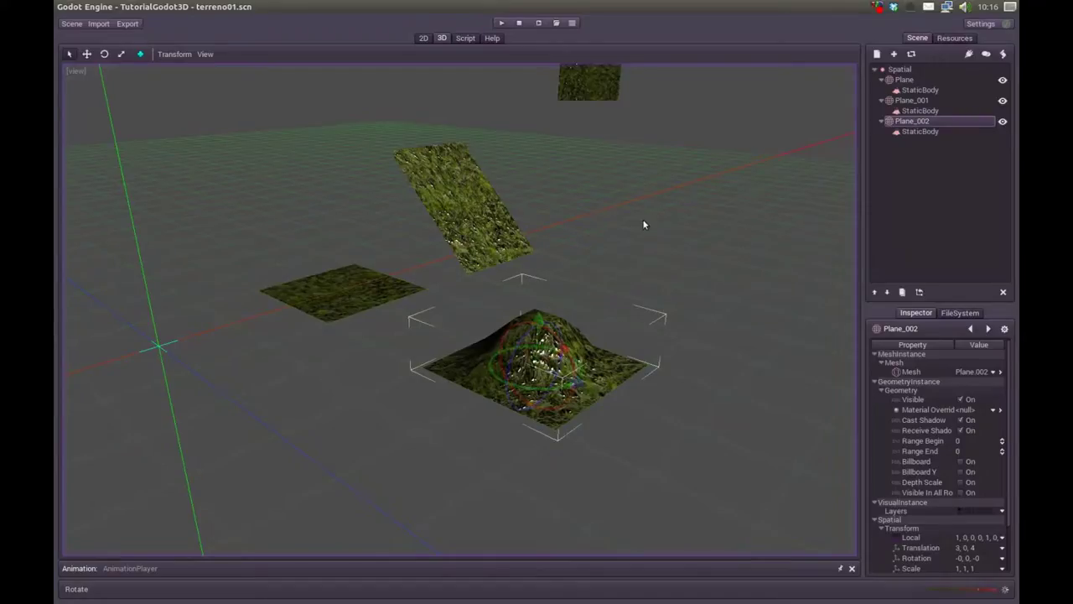
drag(1006, 360, 1006, 361)
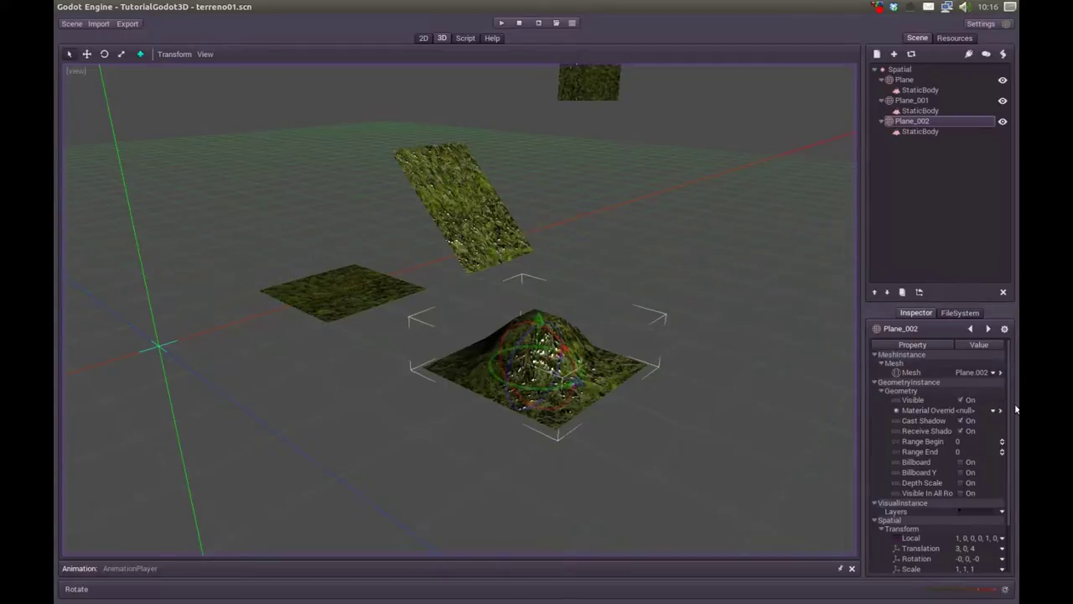
- Enable Billboard in Plane_002's Geometry settings and orbit to watch the hill face the view
scroll(1008, 443, down, 3)
scroll(1008, 454, down, 1)
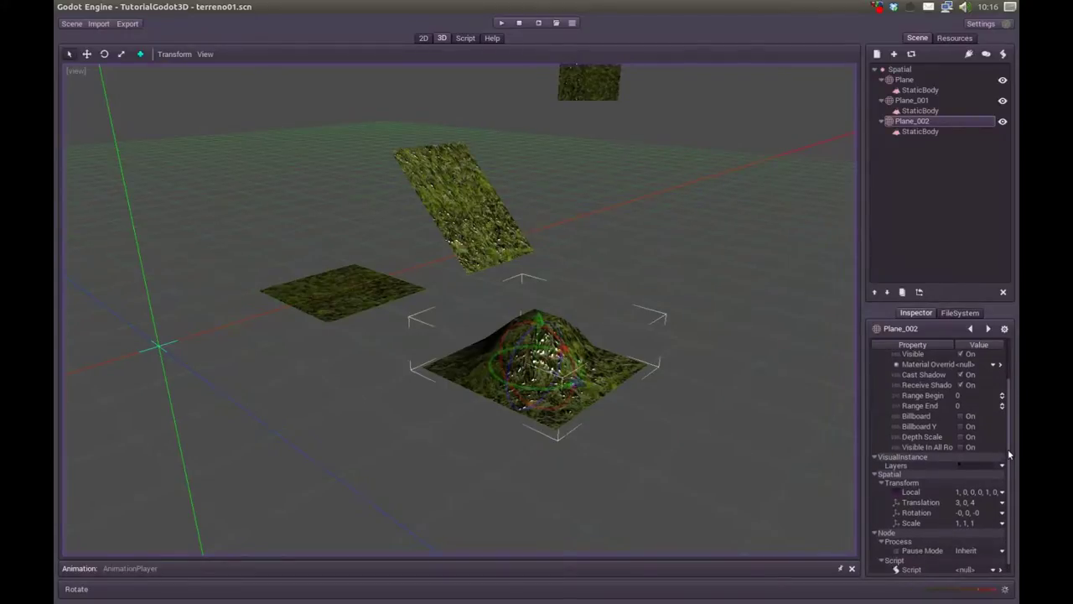
scroll(1007, 443, up, 1)
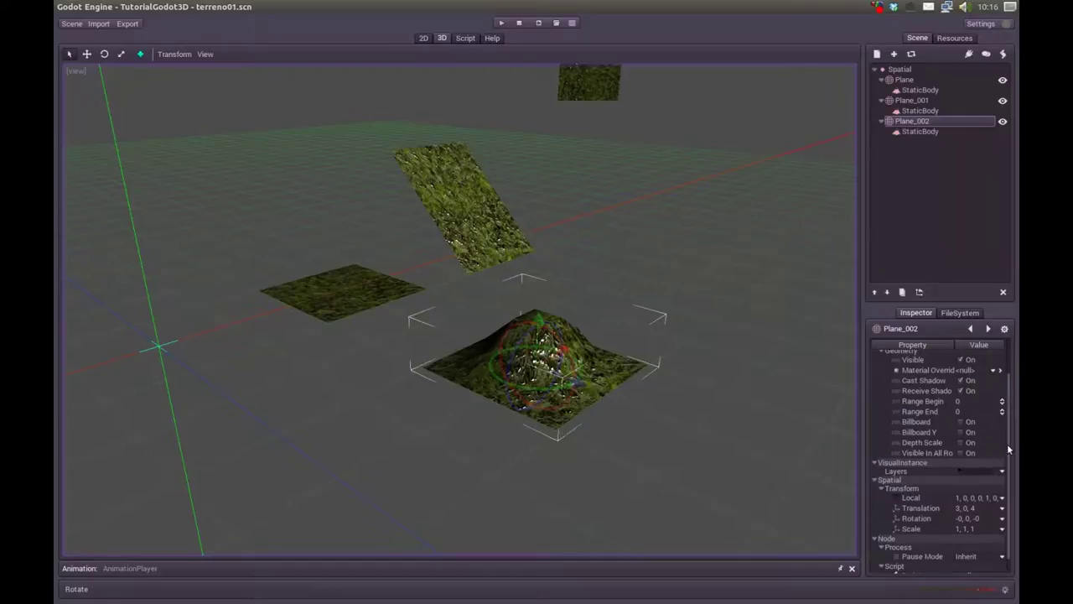
middle_drag(598, 404, 545, 419)
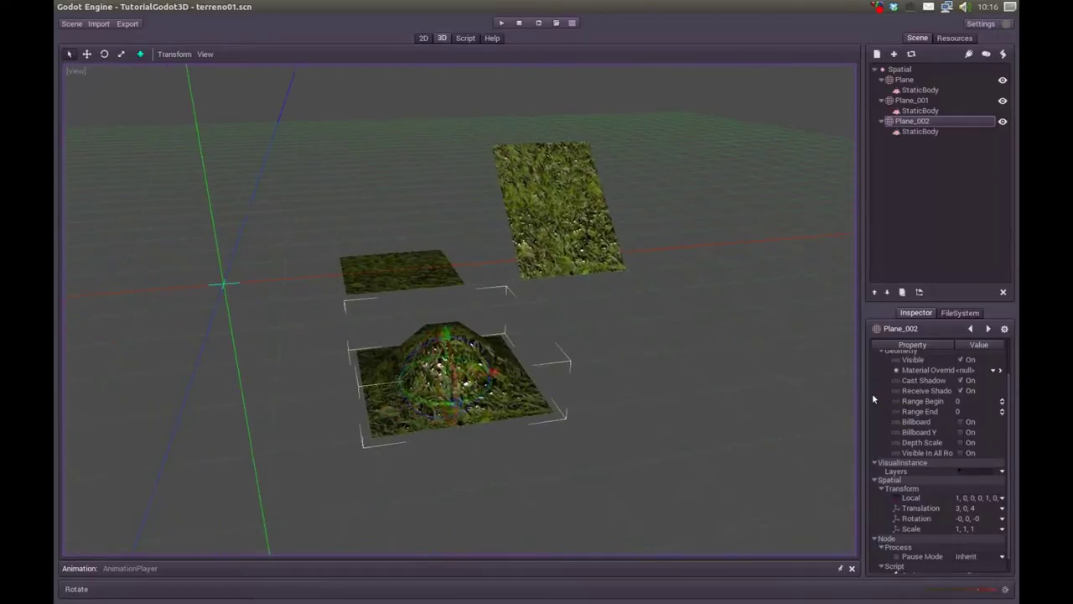
click(961, 422)
mouse_move(589, 430)
middle_down()
mouse_move(692, 433)
mouse_move(577, 438)
mouse_move(692, 426)
mouse_move(632, 431)
mouse_move(835, 470)
middle_up()
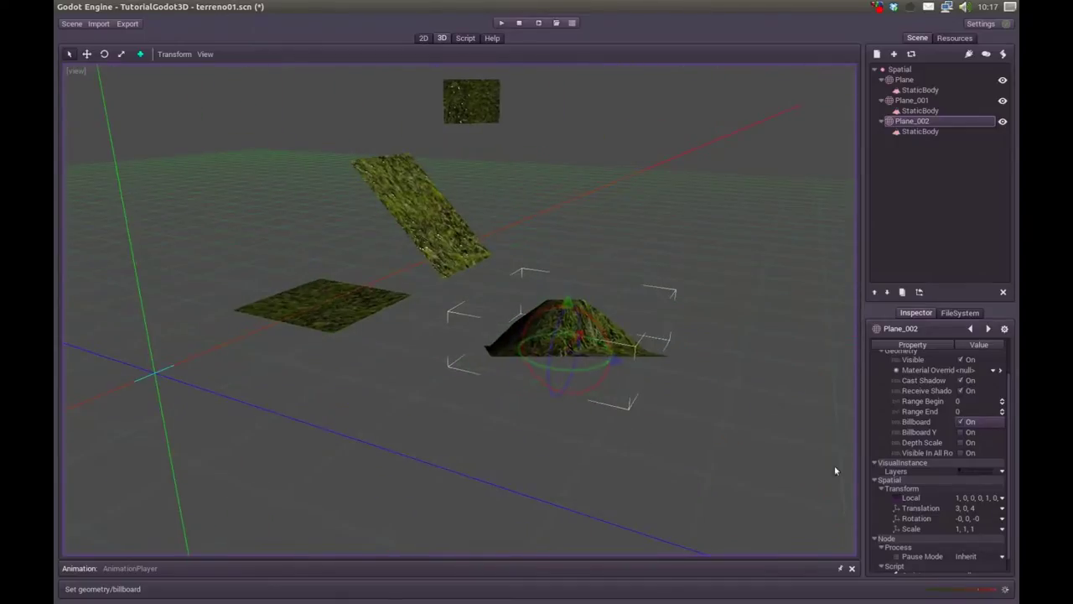
- Toggle Plane_002's Billboard off, on and off again, orbiting to compare the hill's shape
click(960, 422)
mouse_move(726, 430)
middle_down()
mouse_move(659, 437)
mouse_move(747, 433)
middle_up()
click(960, 422)
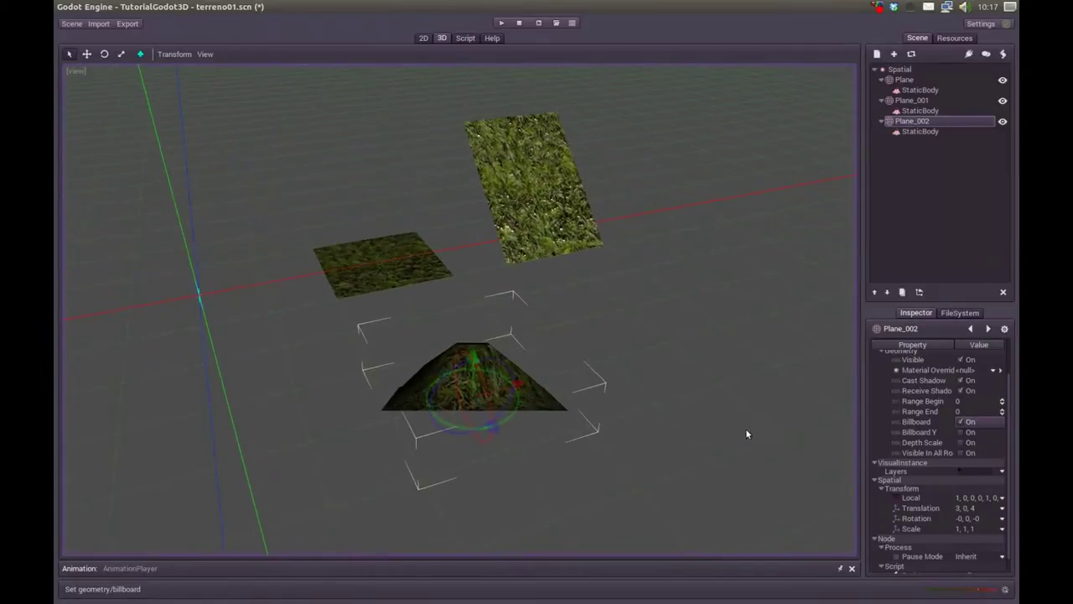
click(960, 422)
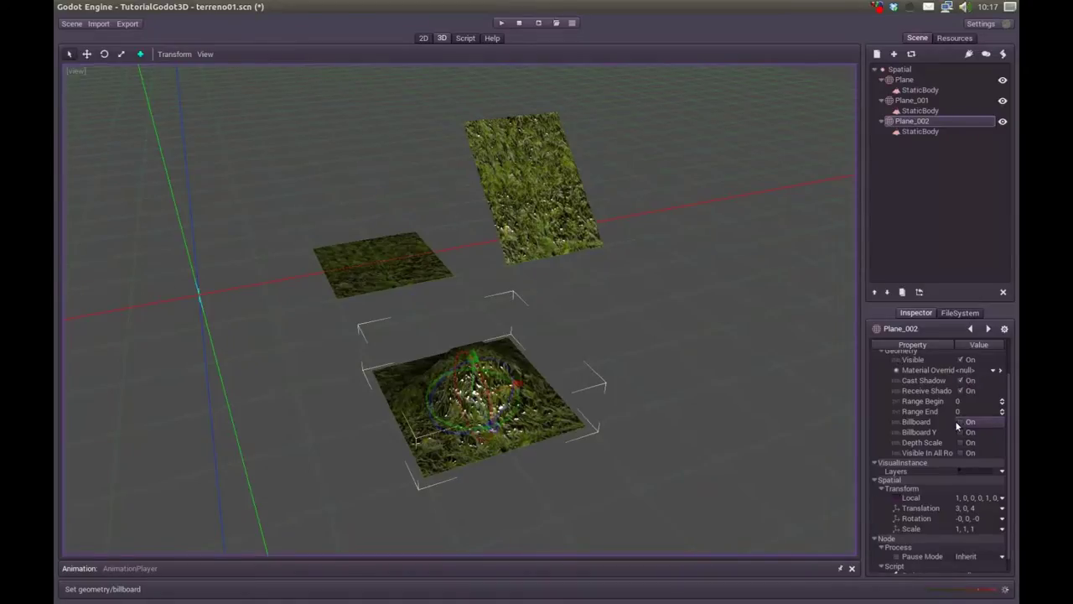
- On the flat Plane, try Billboard and Billboard Y, then turn both off
click(399, 283)
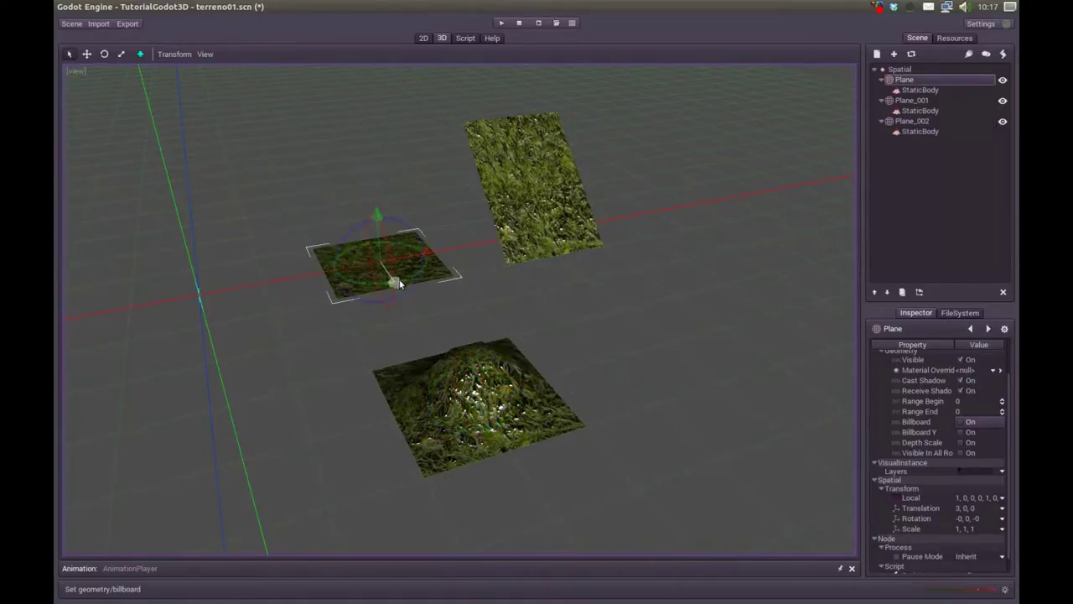
click(961, 421)
middle_drag(734, 379, 519, 301)
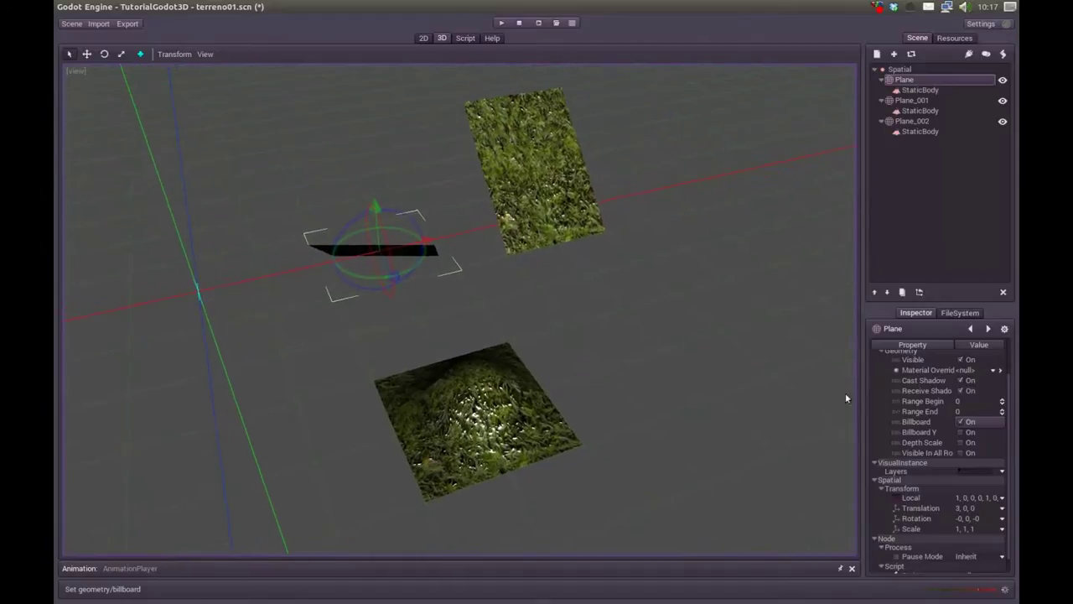
click(961, 432)
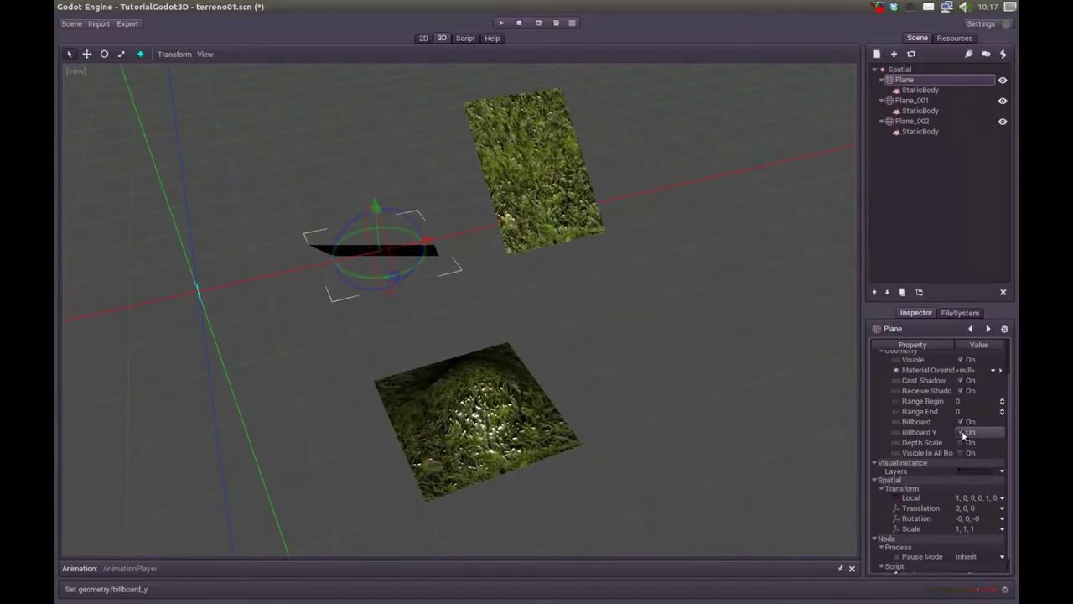
click(961, 432)
mouse_move(479, 339)
middle_down()
mouse_move(519, 332)
mouse_move(485, 335)
middle_up()
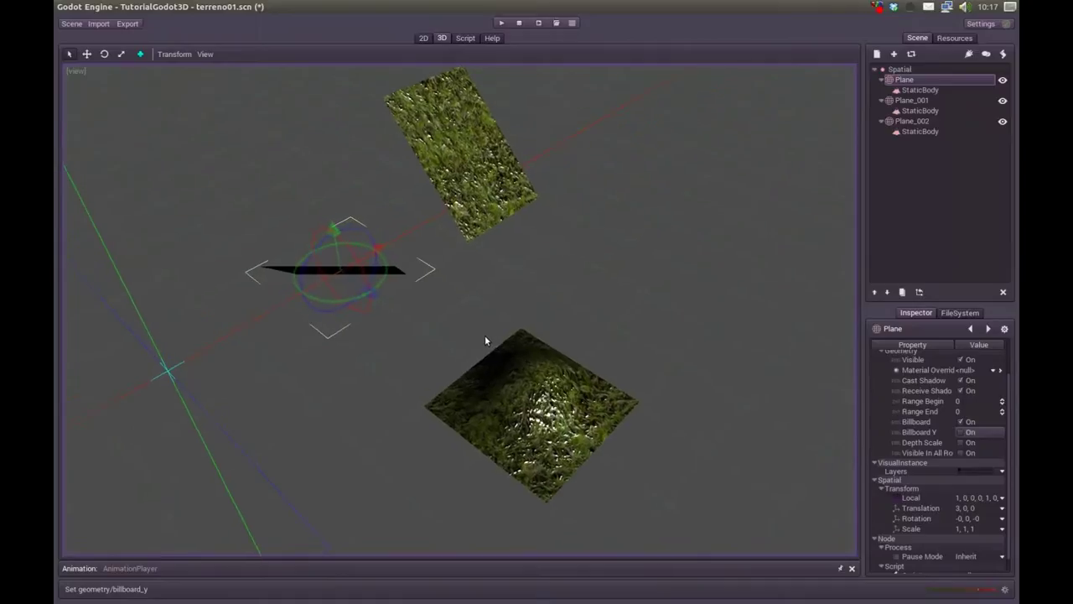
click(962, 421)
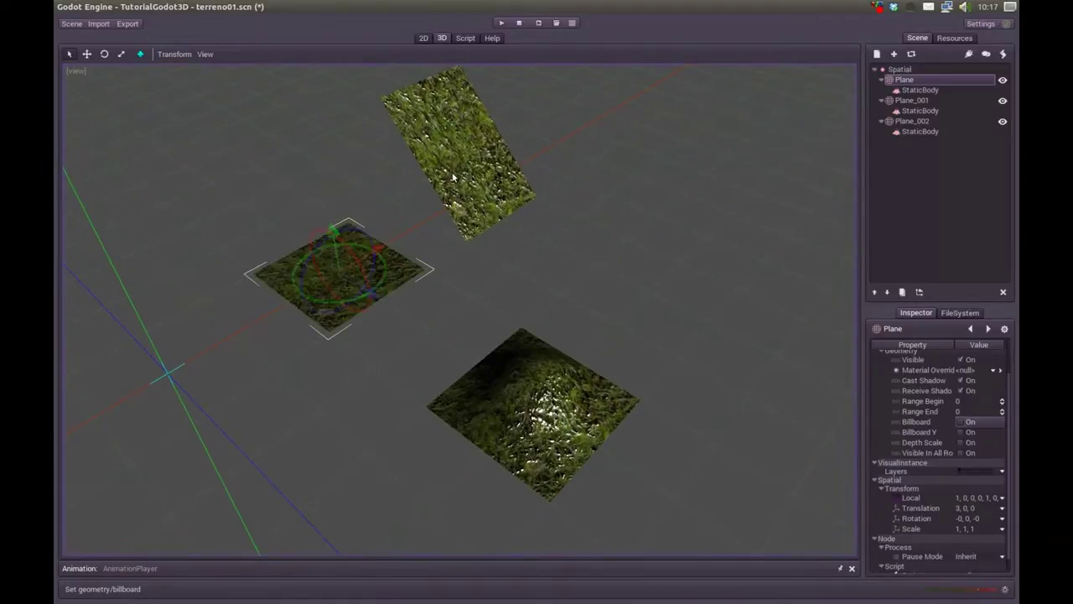
- On tilted Plane_001, try Billboard and Billboard Y while orbiting, then turn billboard off
click(493, 200)
click(962, 422)
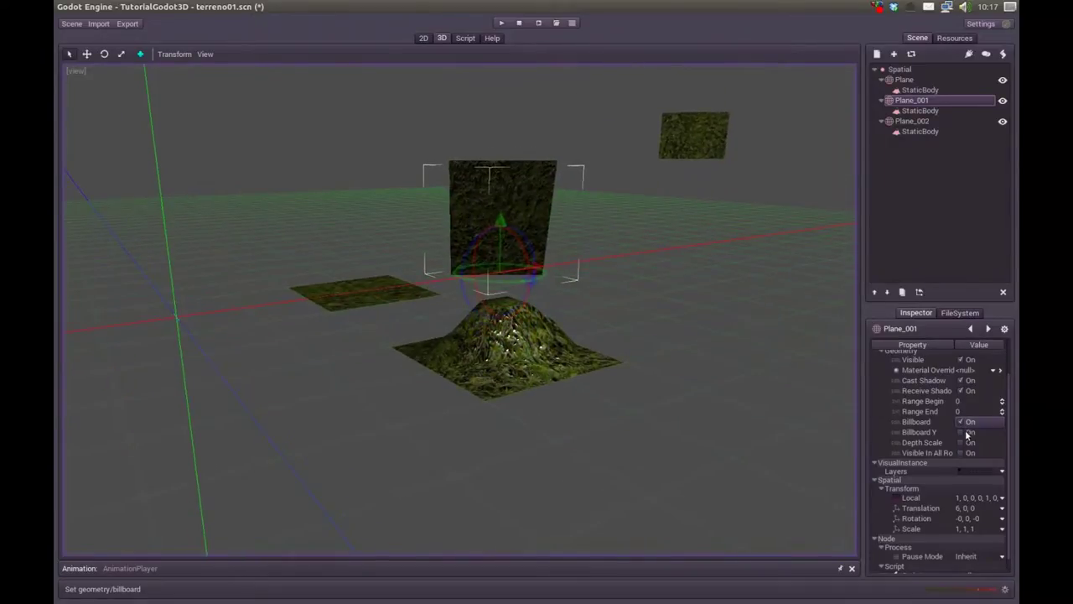
click(961, 432)
middle_drag(587, 369, 499, 352)
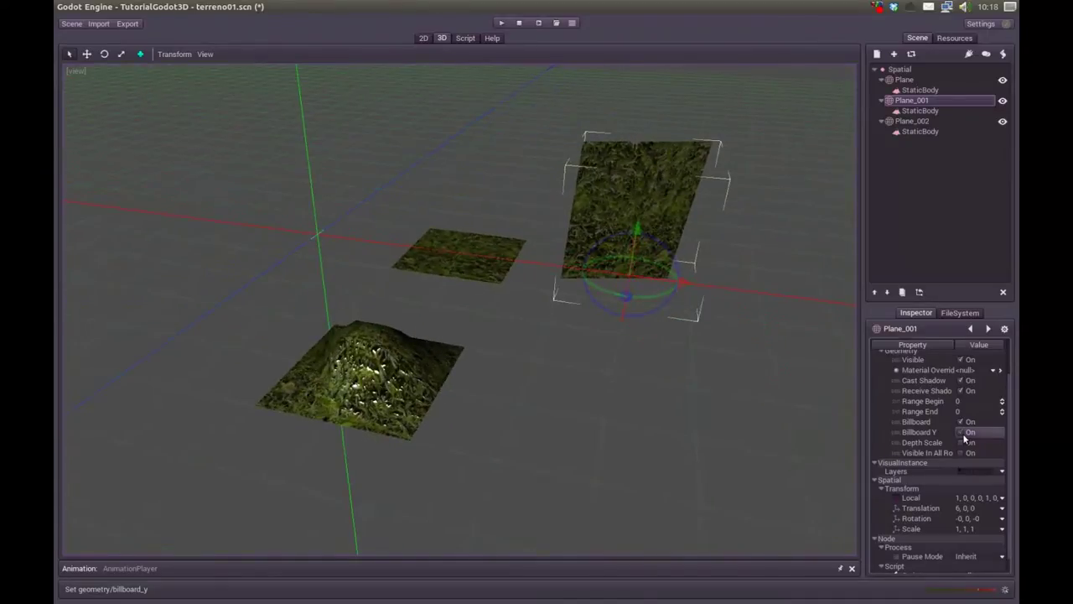
mouse_move(596, 340)
middle_down()
mouse_move(557, 327)
mouse_move(569, 308)
mouse_move(568, 335)
mouse_move(553, 333)
middle_up()
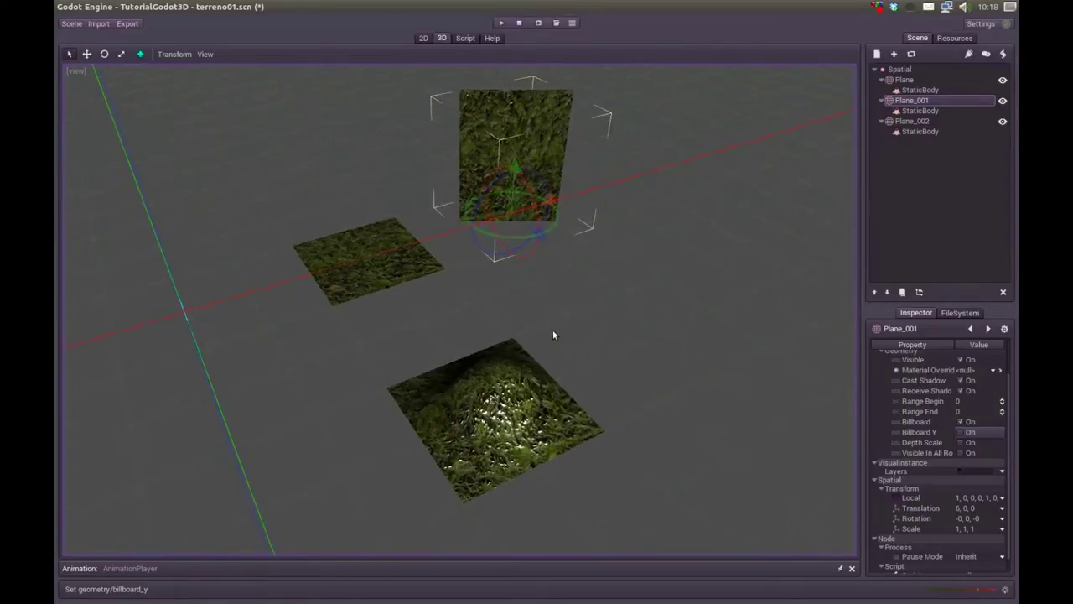
click(961, 422)
mouse_move(461, 306)
middle_down()
mouse_move(549, 310)
mouse_move(480, 323)
middle_up()
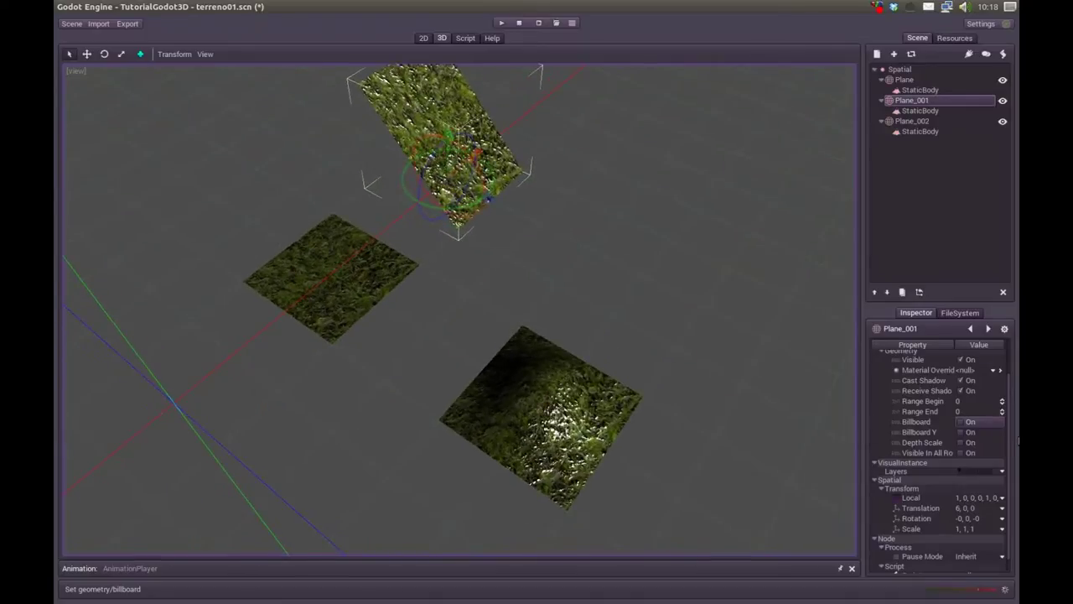
drag(1010, 446, 1009, 421)
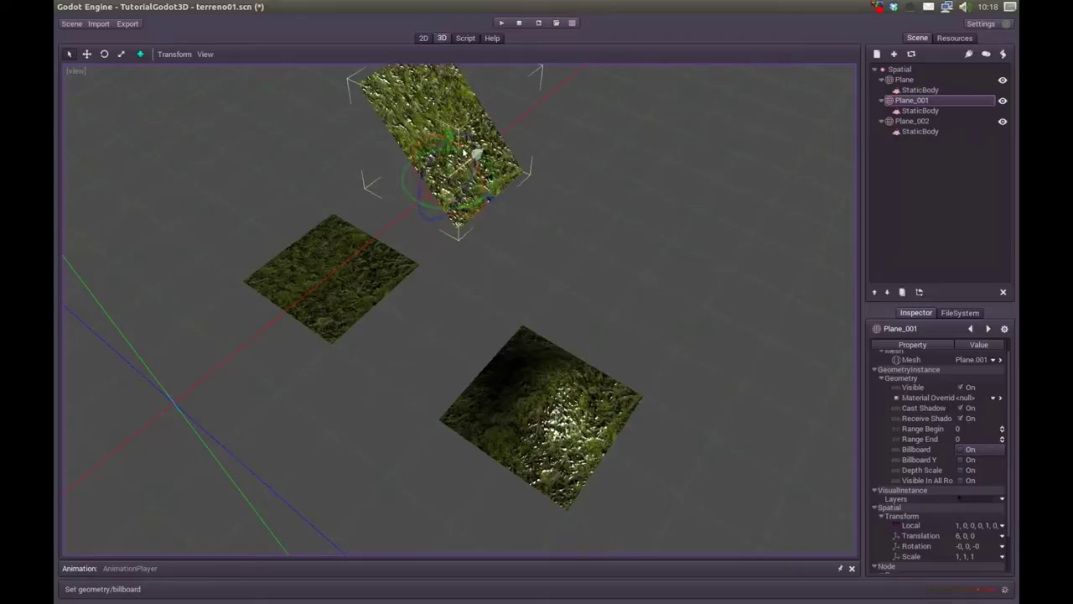
- Turn Plane_001's Cast Shadow and Receive Shadow off, then back on
scroll(568, 257, down, 3)
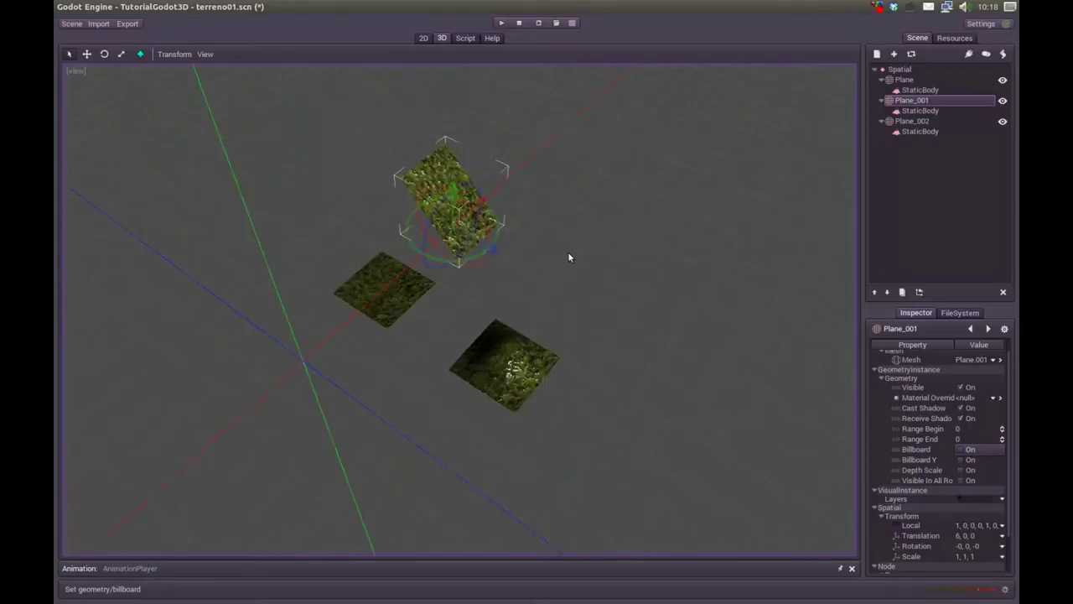
click(962, 408)
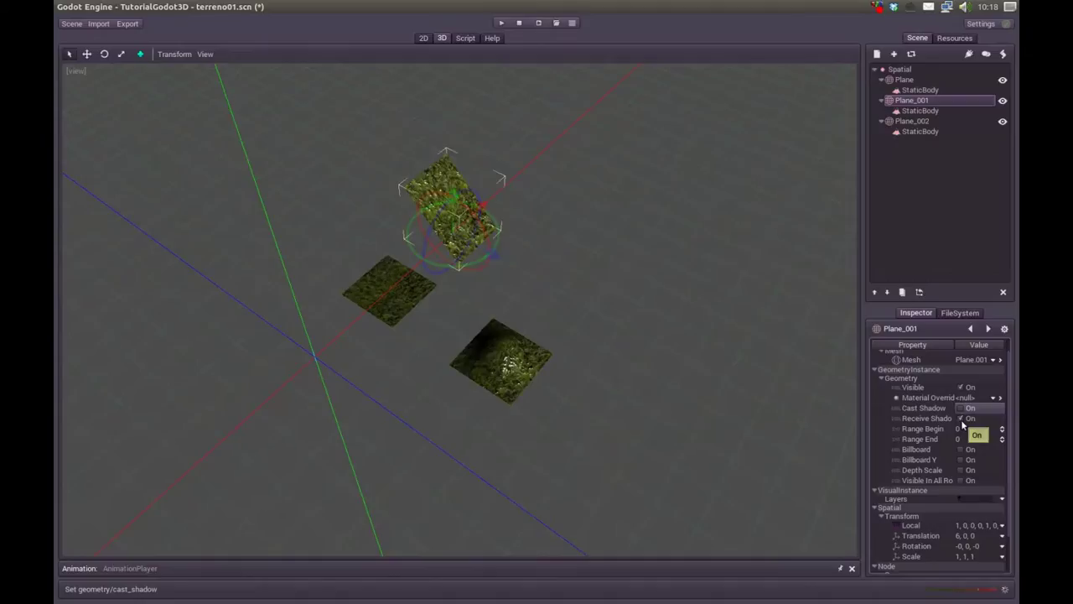
click(961, 419)
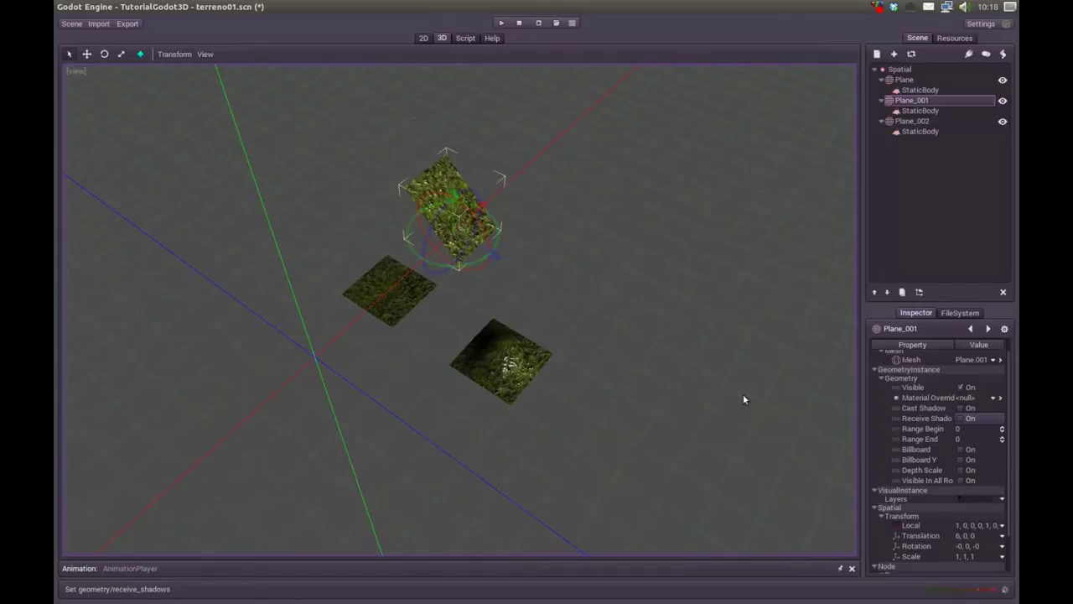
click(962, 418)
click(960, 408)
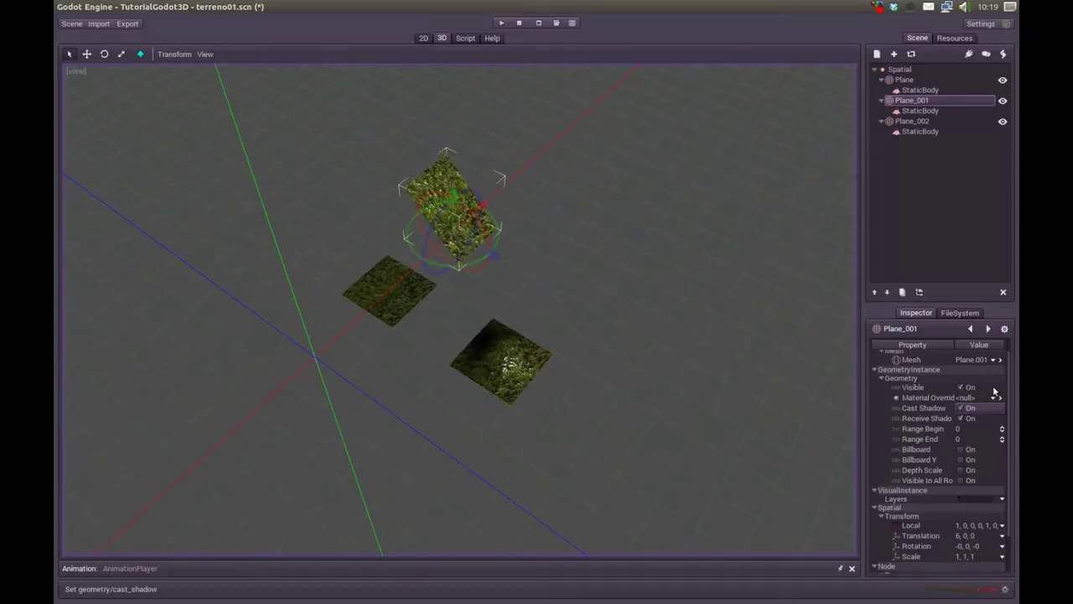
- Orbit the view and select the hill-shaped Plane_002
drag(1011, 394, 1009, 399)
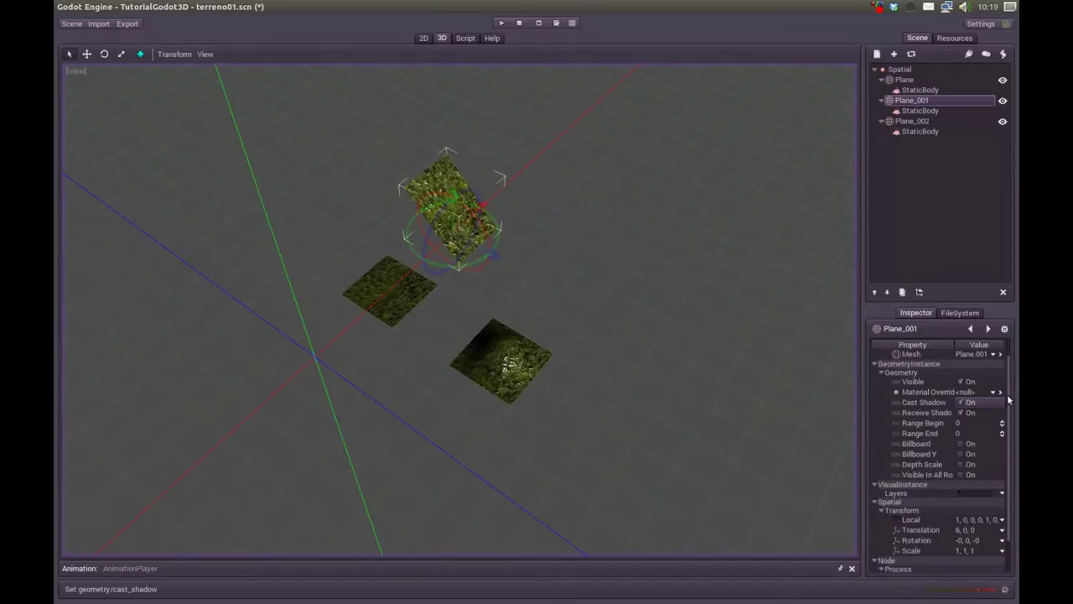
middle_drag(583, 368, 537, 335)
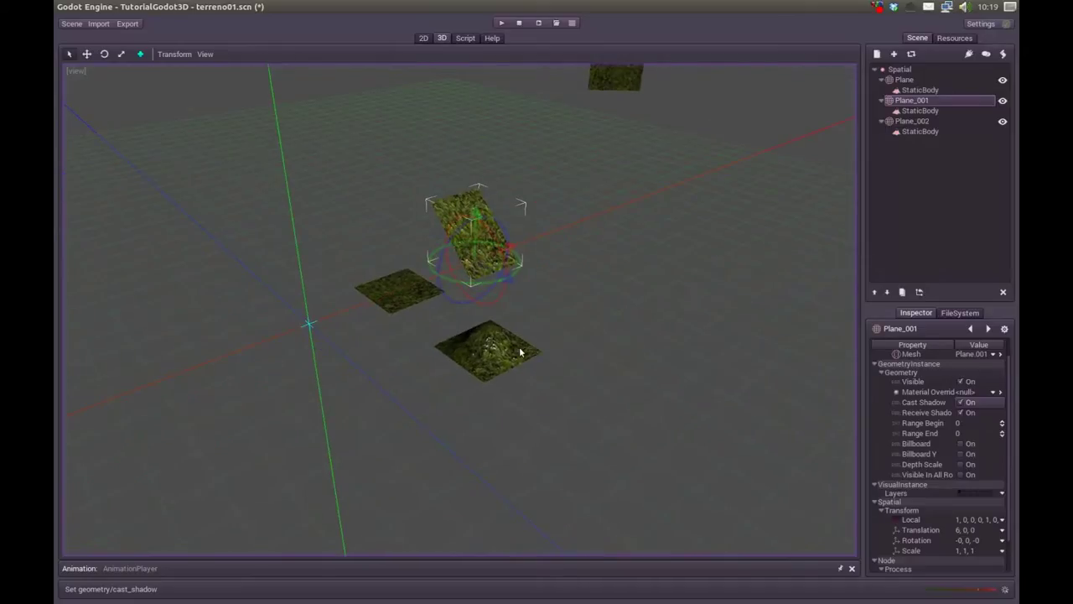
click(495, 352)
scroll(557, 315, up, 3)
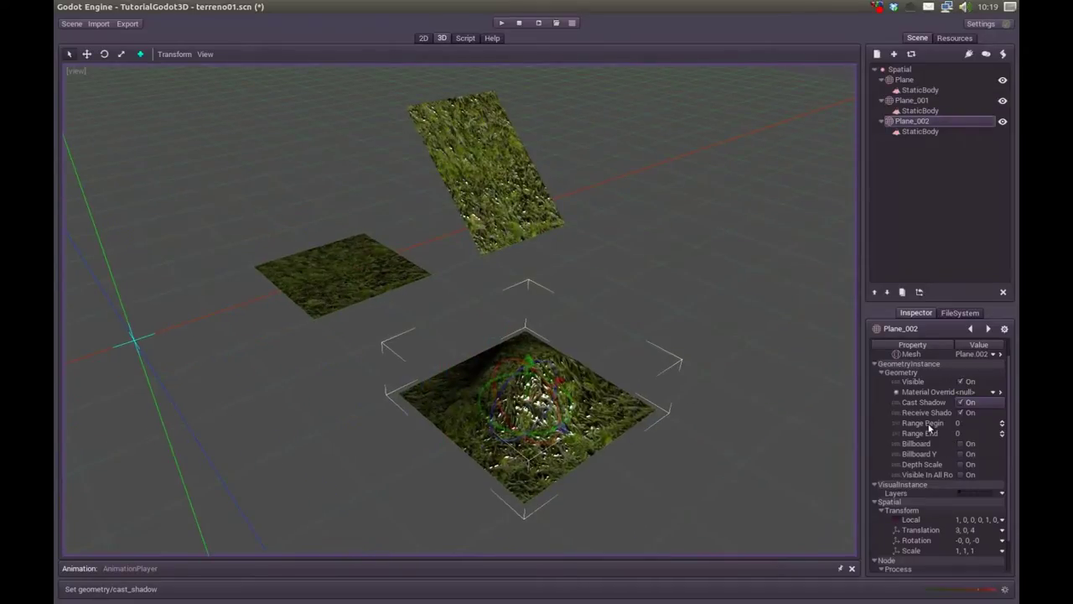
- Set Plane_002's visibility Range Begin to 3 and Range End to 15
click(1002, 421)
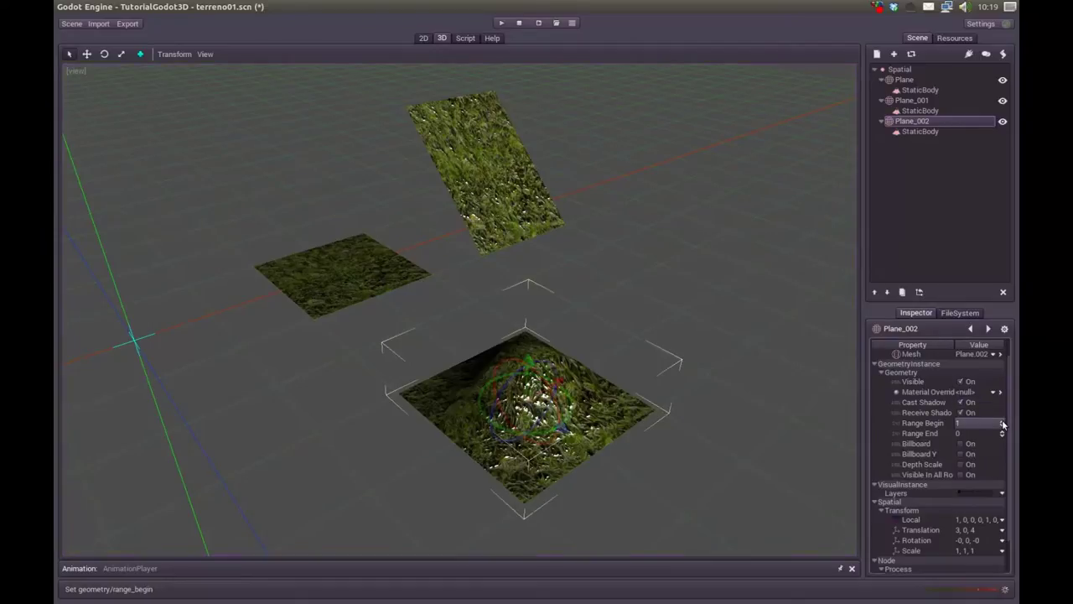
click(1002, 431)
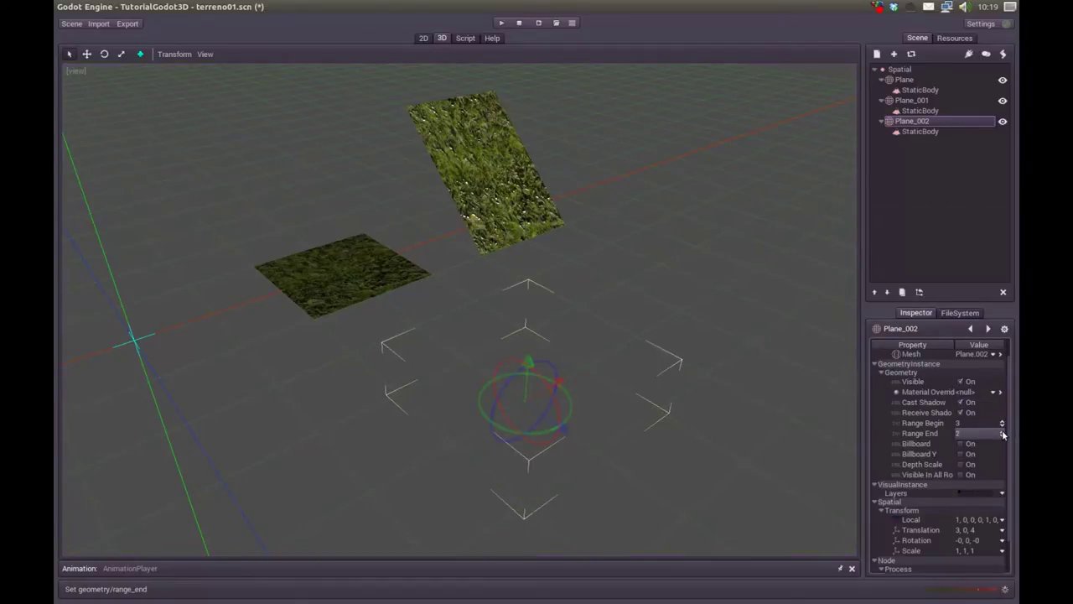
click(1002, 432)
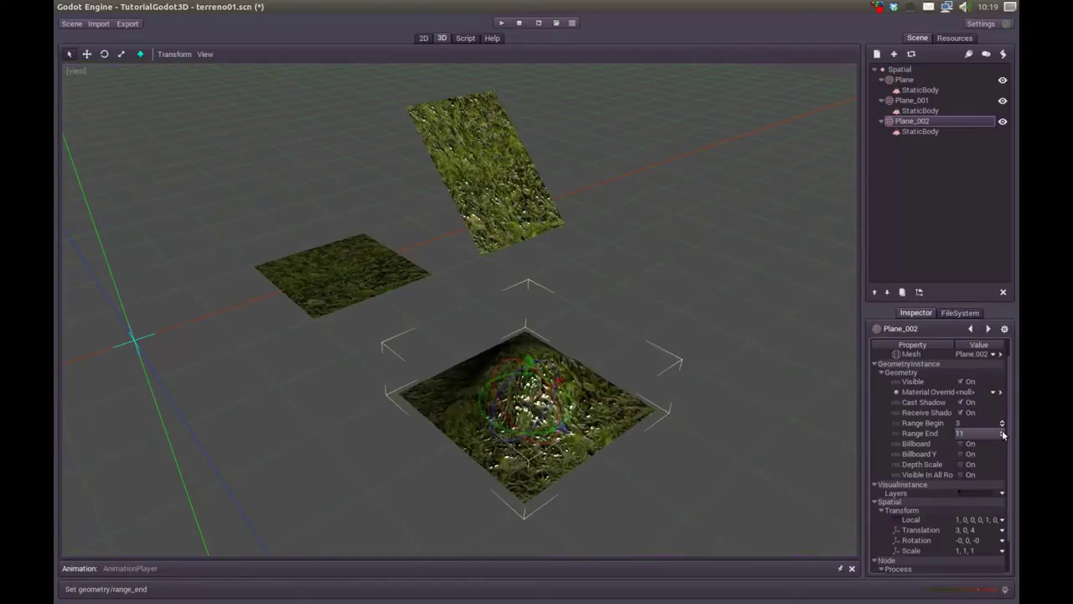
click(1003, 432)
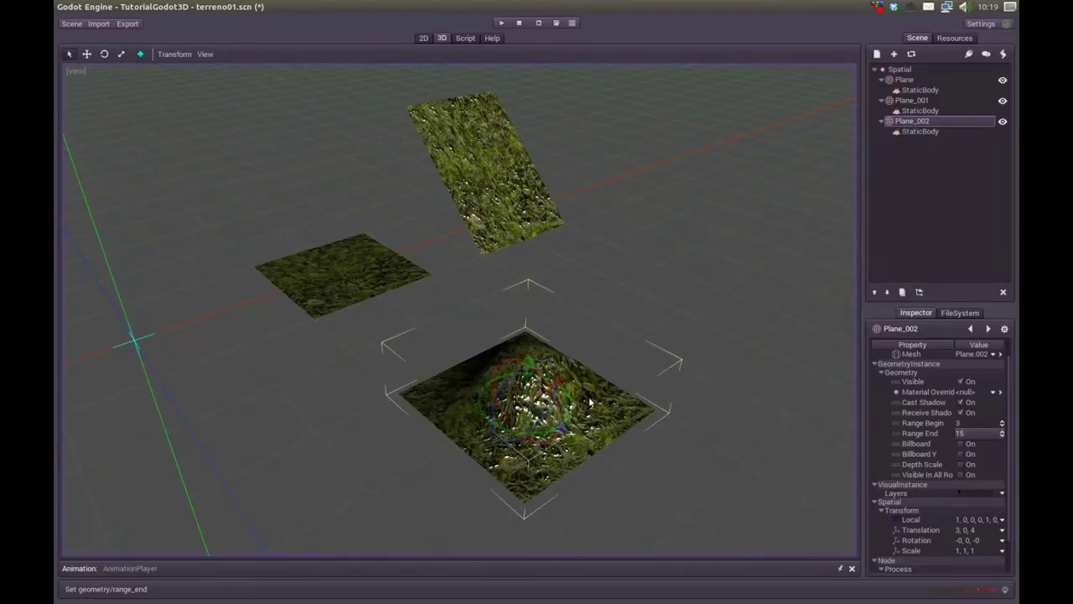
- Zoom the viewport in and out to test where the hill mesh disappears
scroll(595, 386, up, 5)
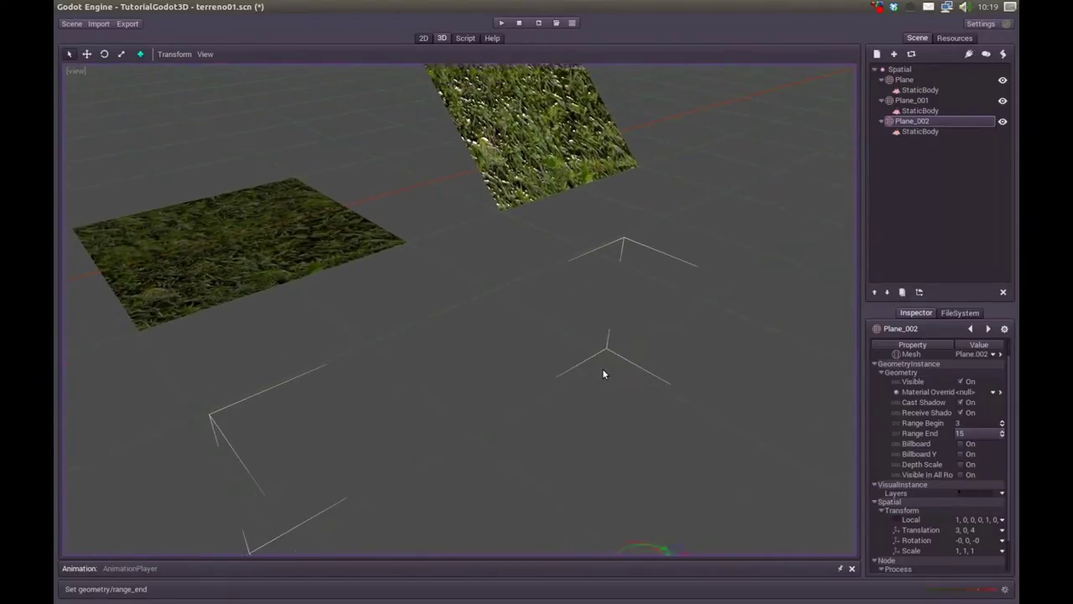
shift+middle_drag(602, 368, 569, 343)
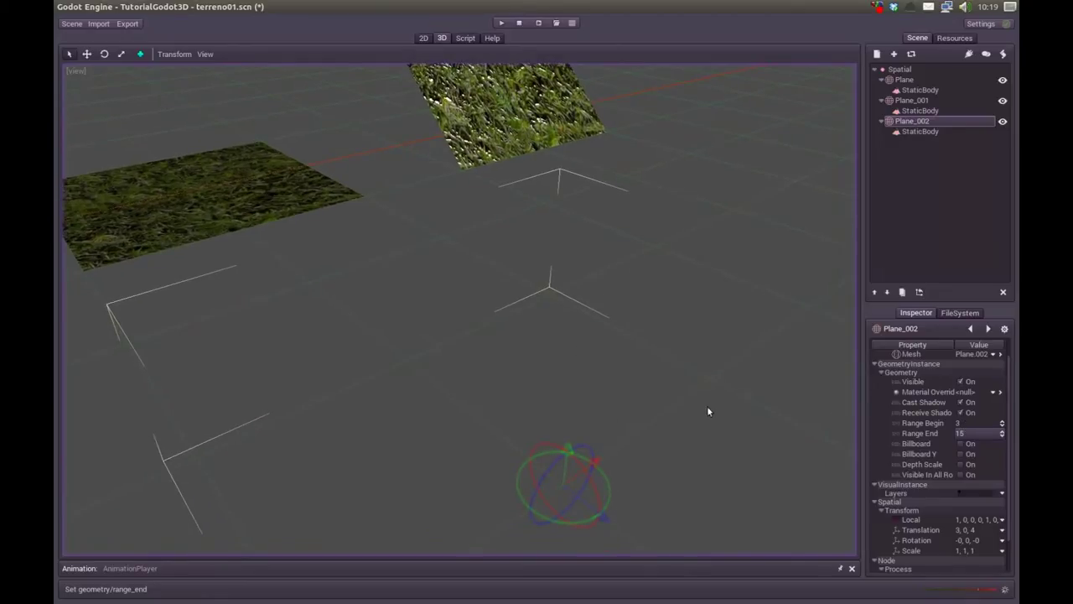
scroll(627, 394, down, 2)
scroll(625, 393, up, 1)
scroll(626, 393, down, 1)
scroll(626, 394, up, 1)
scroll(627, 392, up, 1)
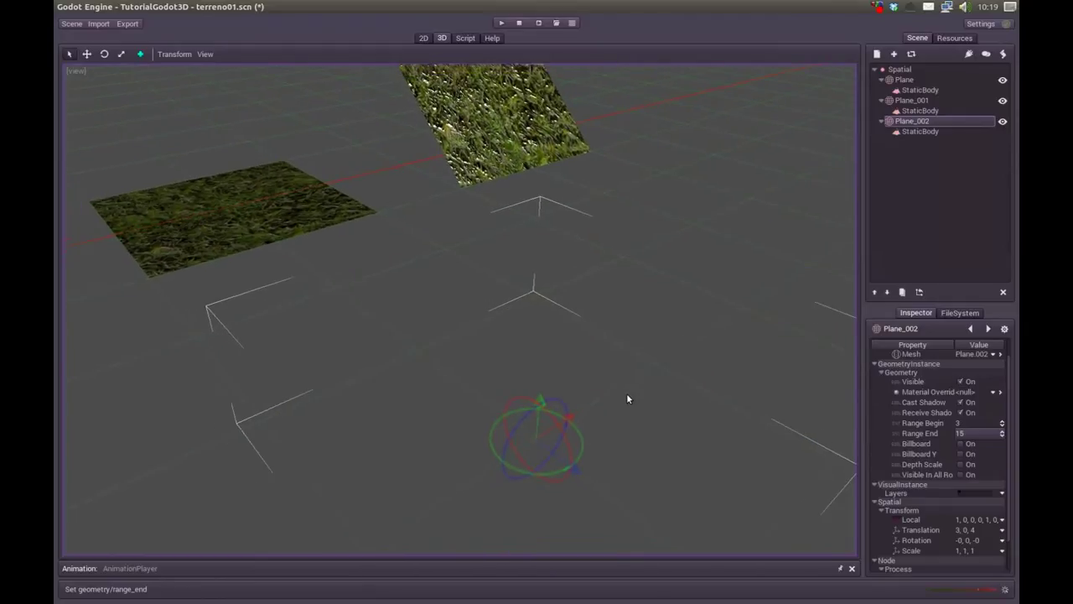
scroll(627, 394, down, 2)
scroll(627, 403, up, 1)
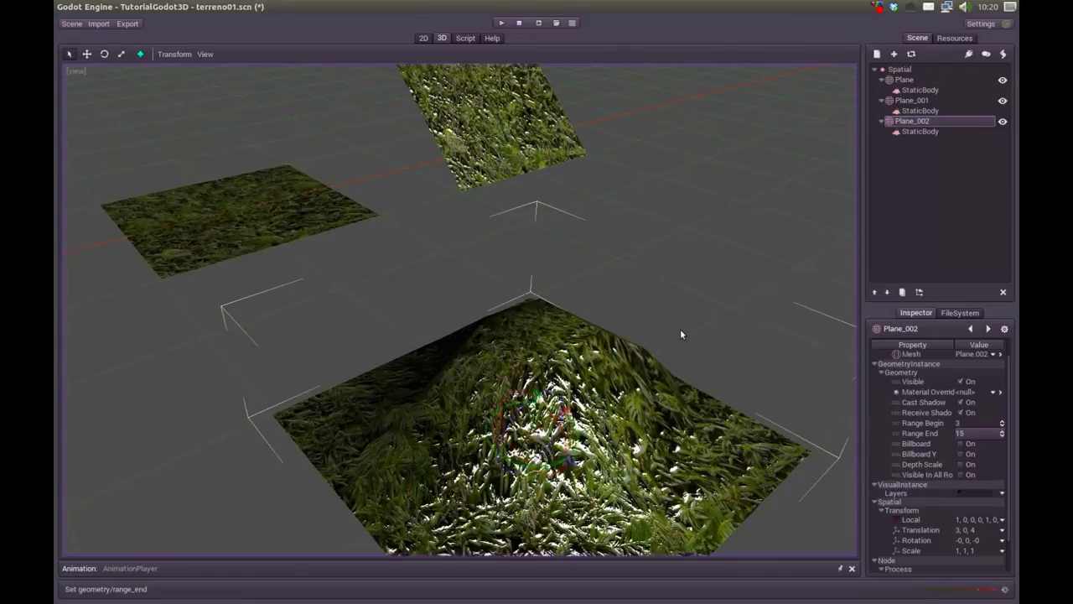
- Raise Plane_002's visibility Range End from 15 to 17
scroll(545, 419, up, 1)
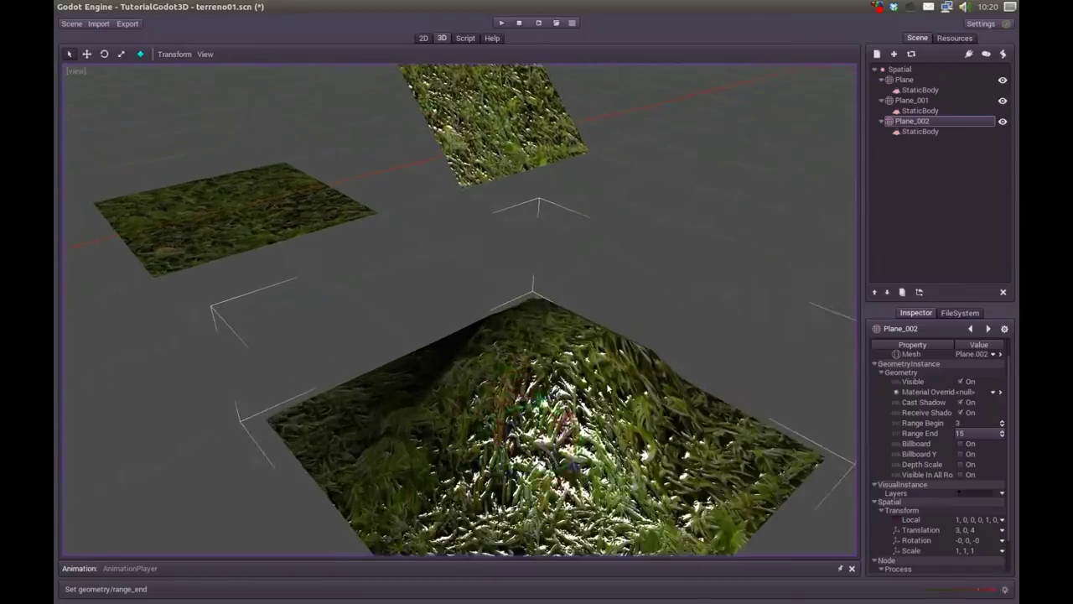
scroll(609, 382, up, 1)
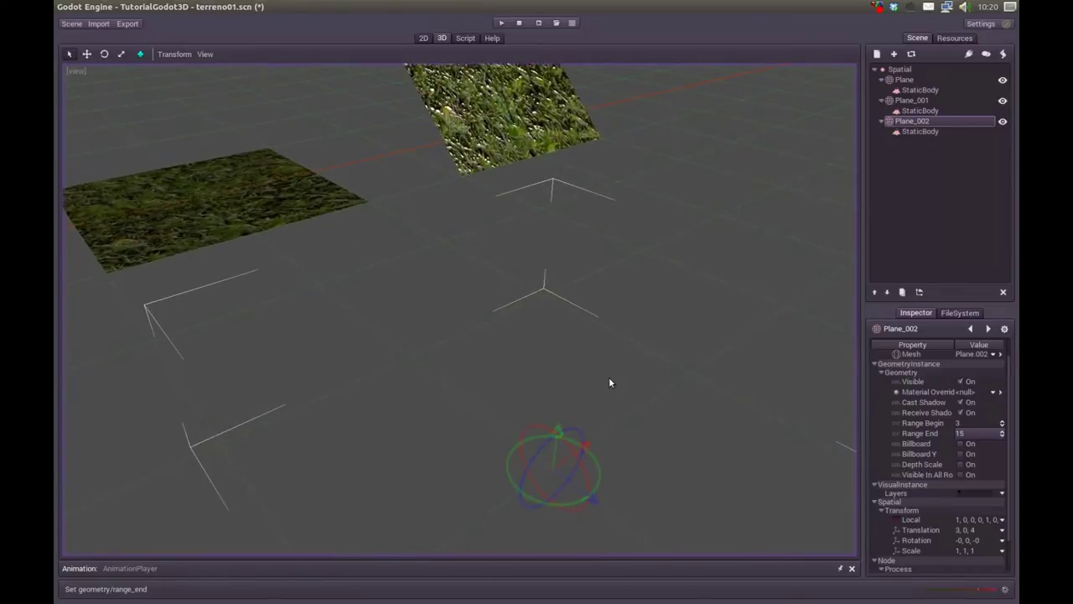
scroll(610, 382, down, 2)
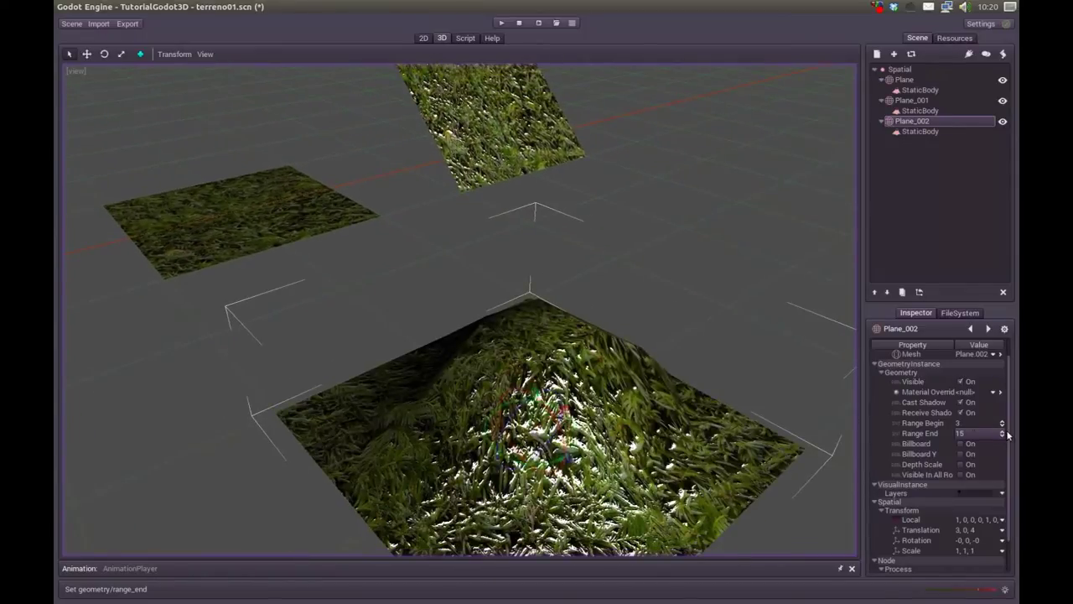
click(1004, 431)
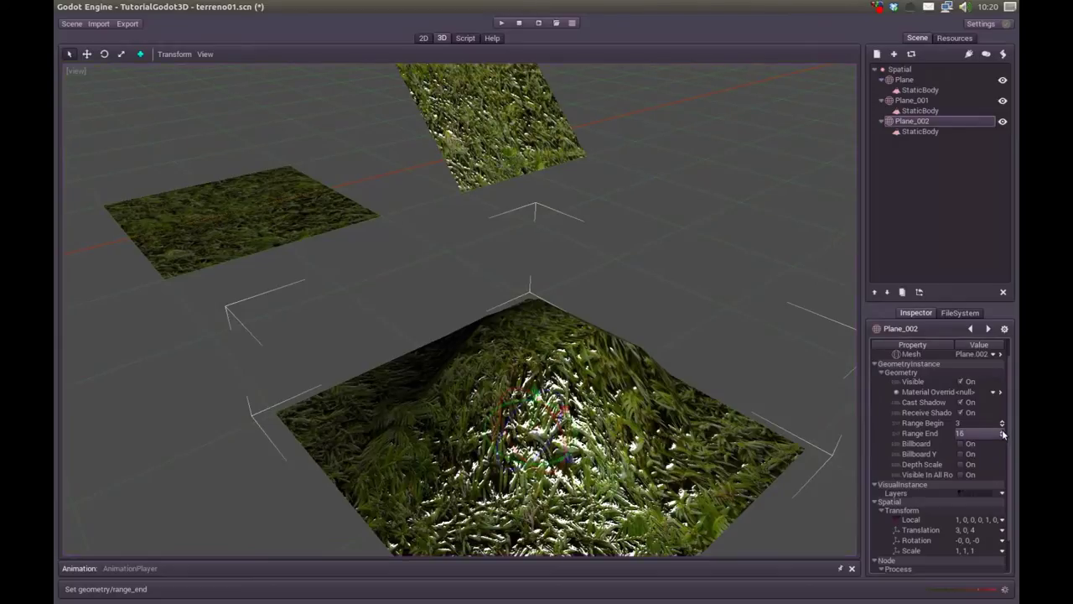
click(1003, 432)
- Zoom and orbit the viewport to check the hill's visibility at range end 17
scroll(629, 339, down, 5)
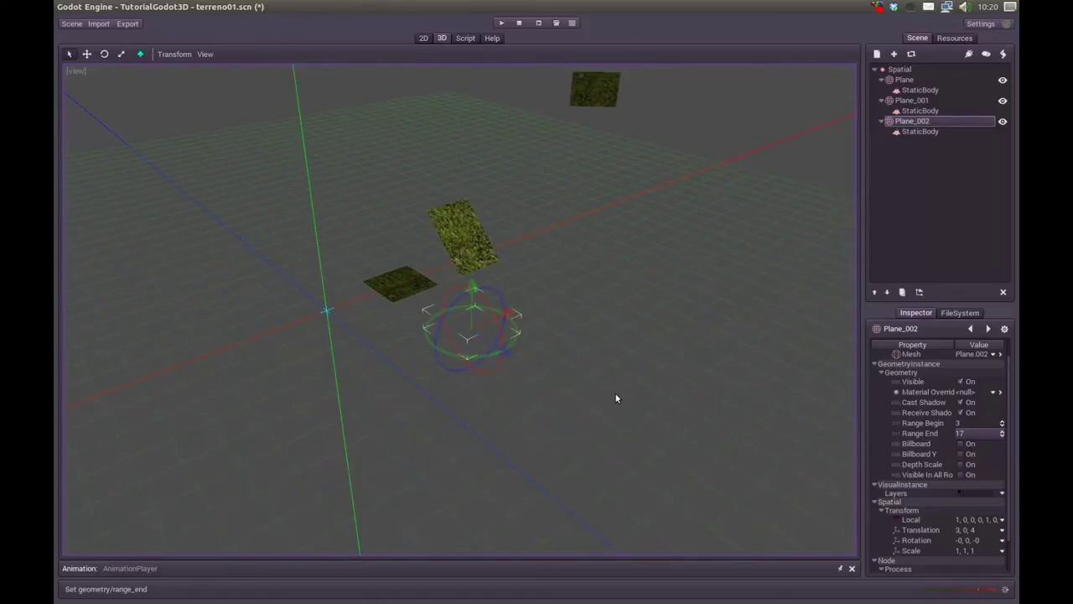
scroll(619, 386, up, 4)
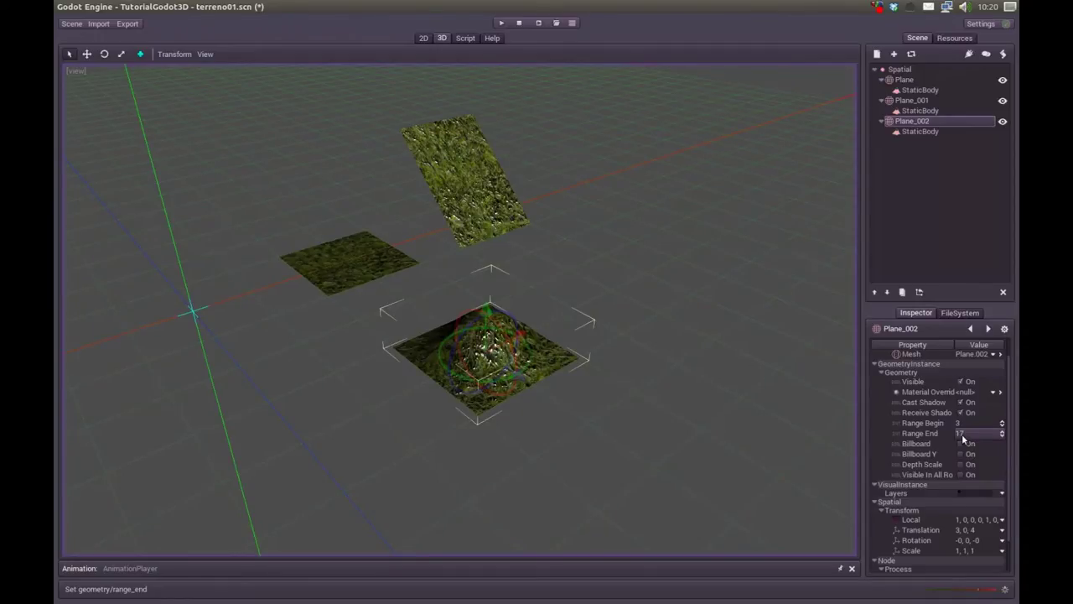
scroll(544, 323, down, 3)
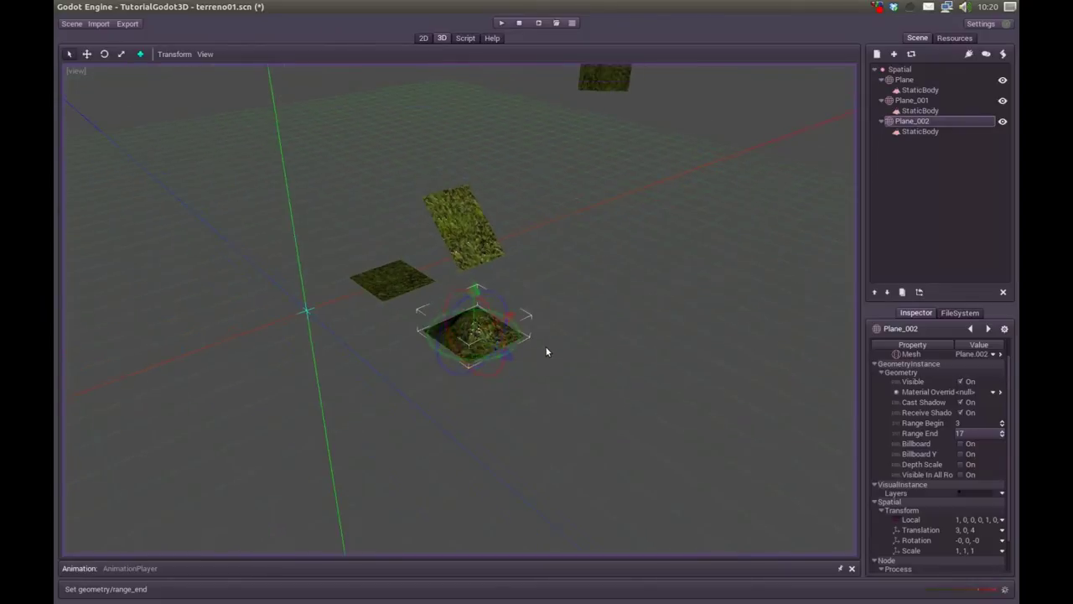
scroll(551, 343, down, 1)
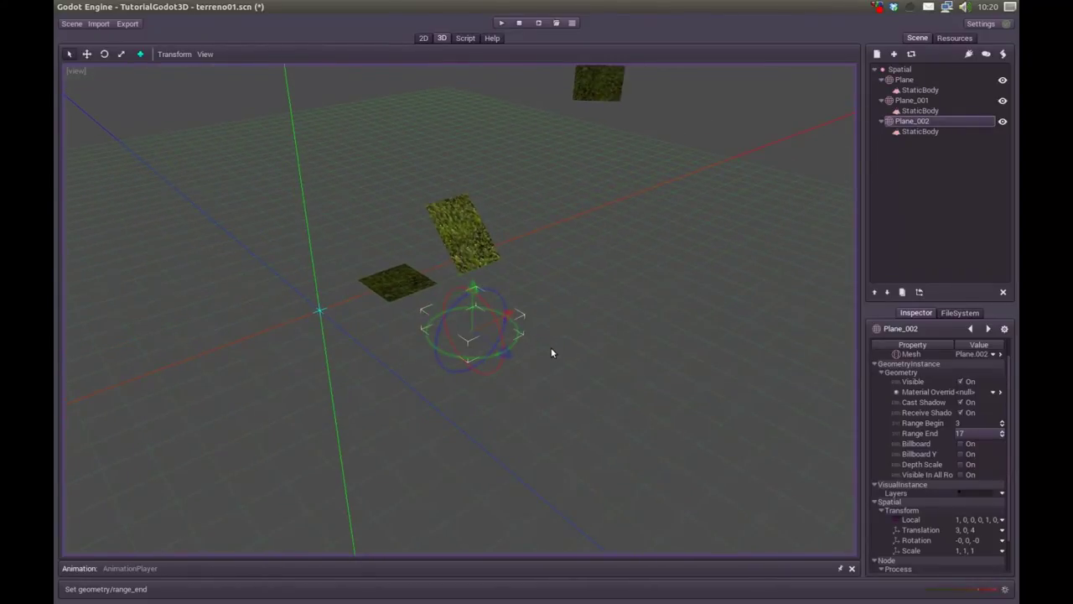
scroll(500, 374, down, 3)
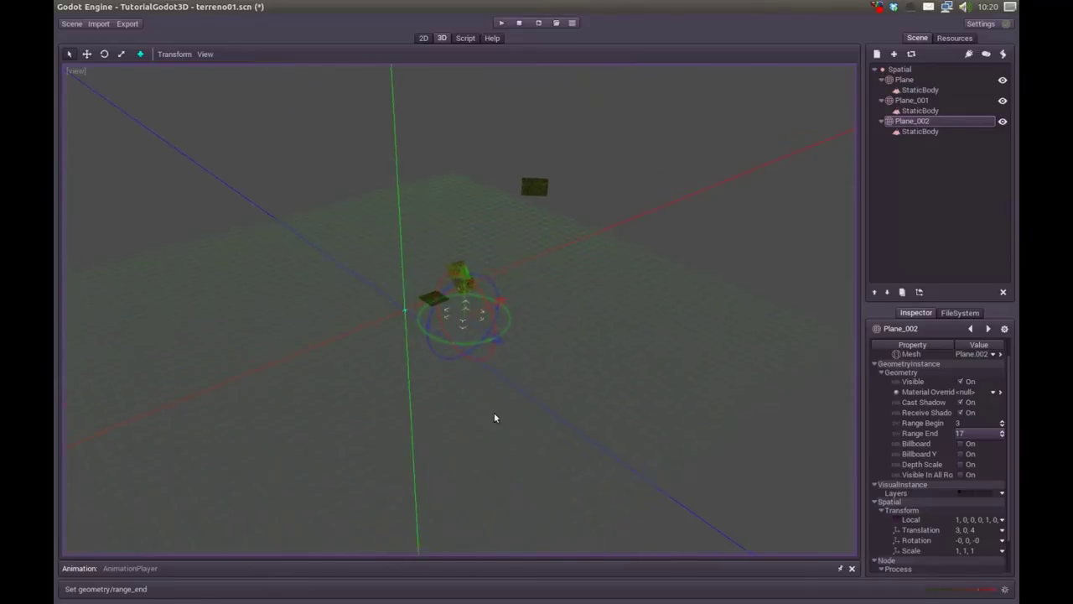
scroll(494, 412, up, 5)
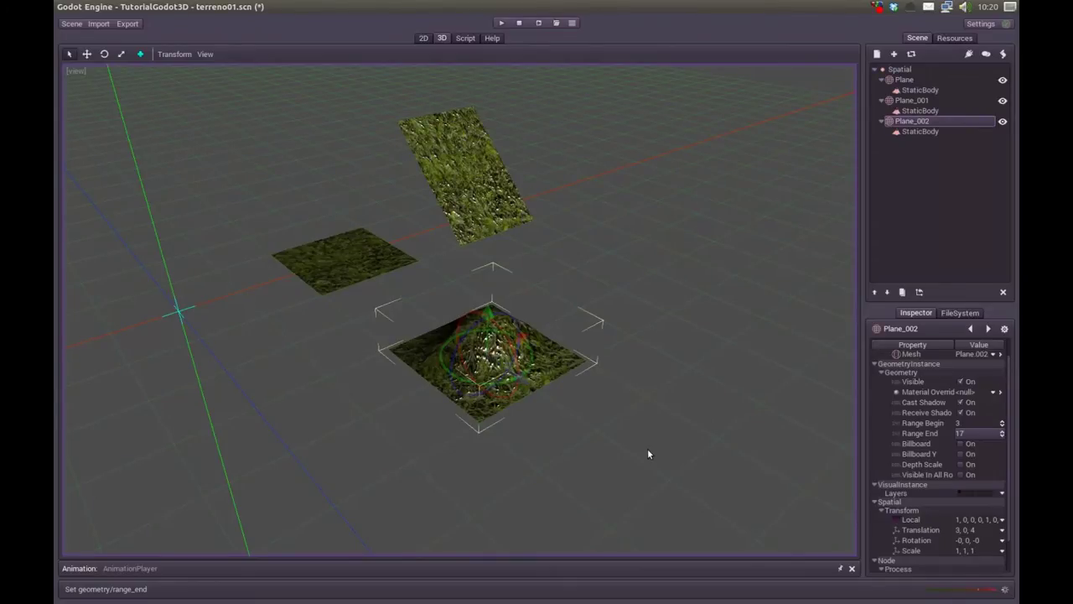
middle_drag(497, 414, 486, 409)
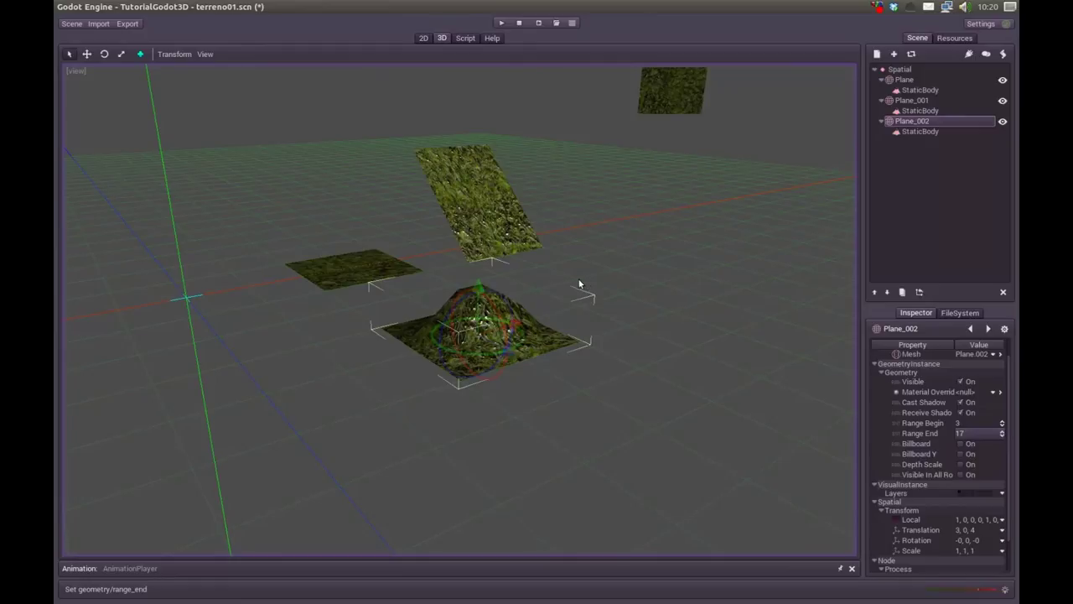
mouse_move(618, 285)
middle_down()
mouse_move(501, 308)
mouse_move(478, 268)
middle_up()
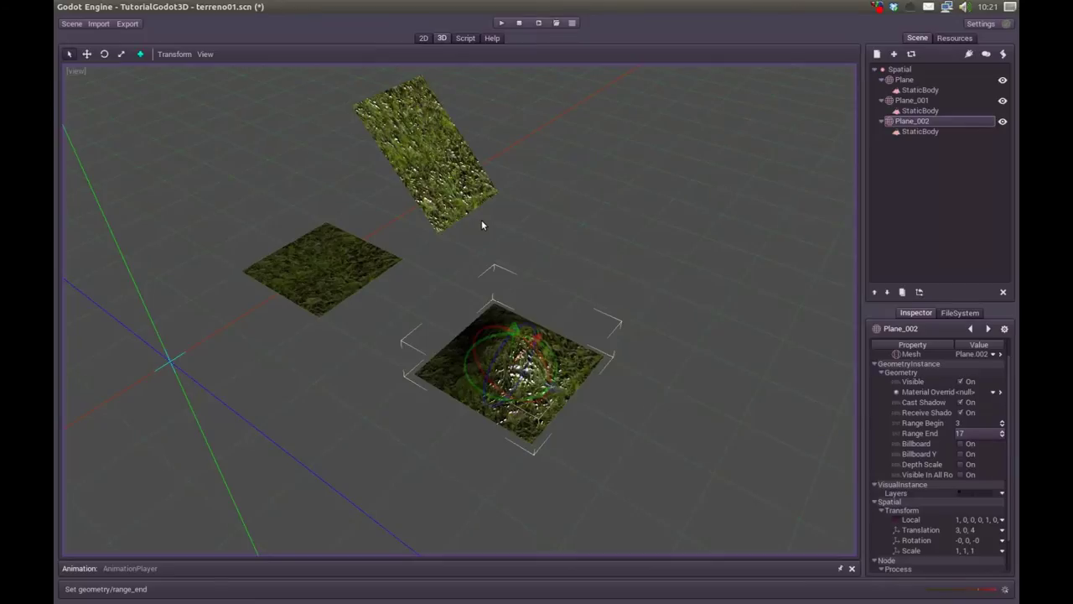
middle_drag(632, 276, 611, 262)
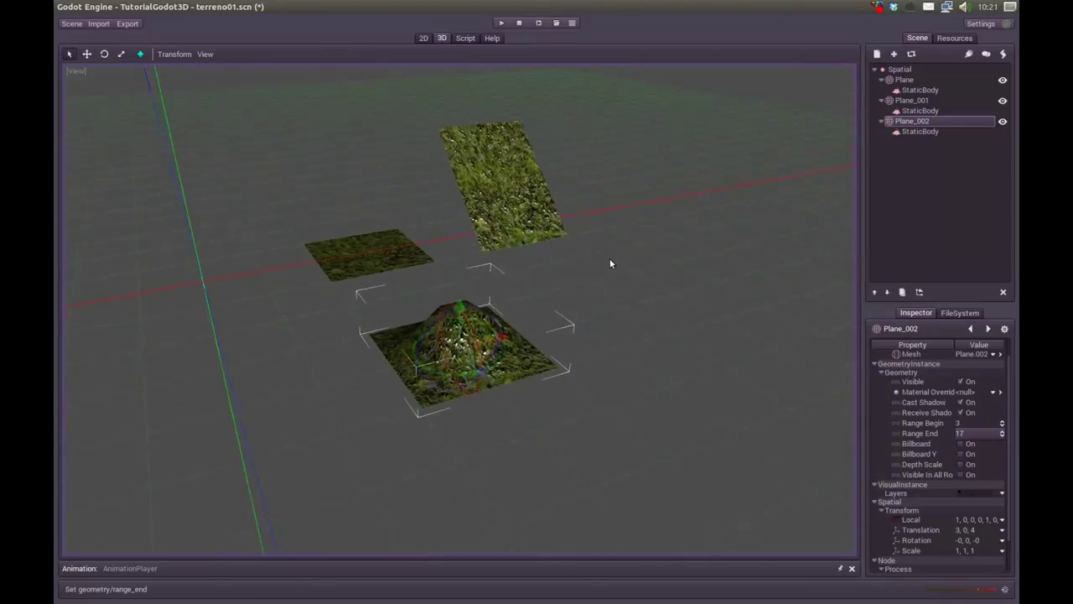